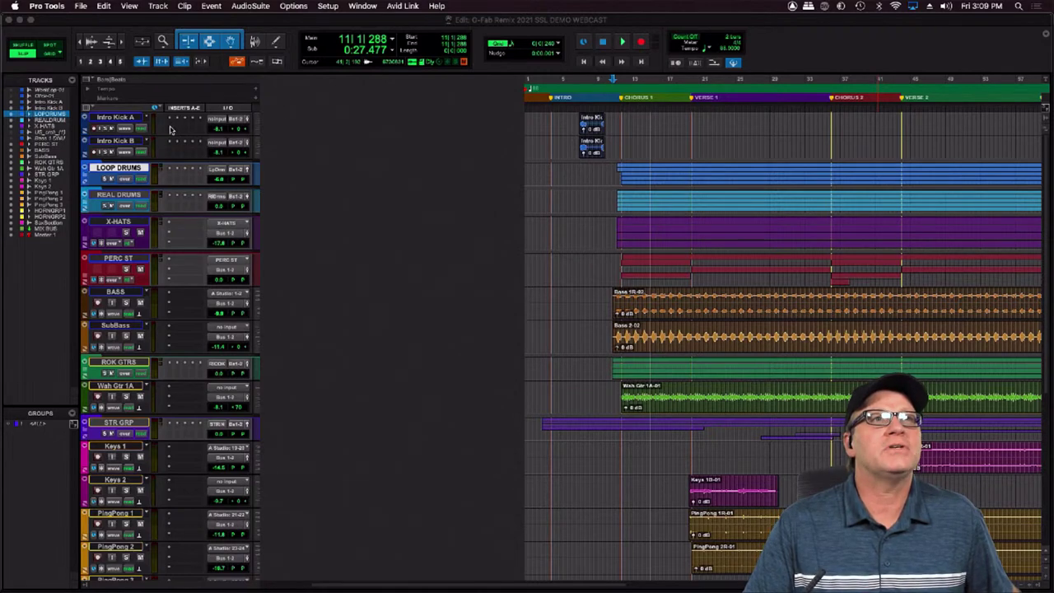
Examine the plug-in categories and manufacturers available for the first insert slot on the Intro Kick A track
click(171, 129)
mouse_move(171, 129)
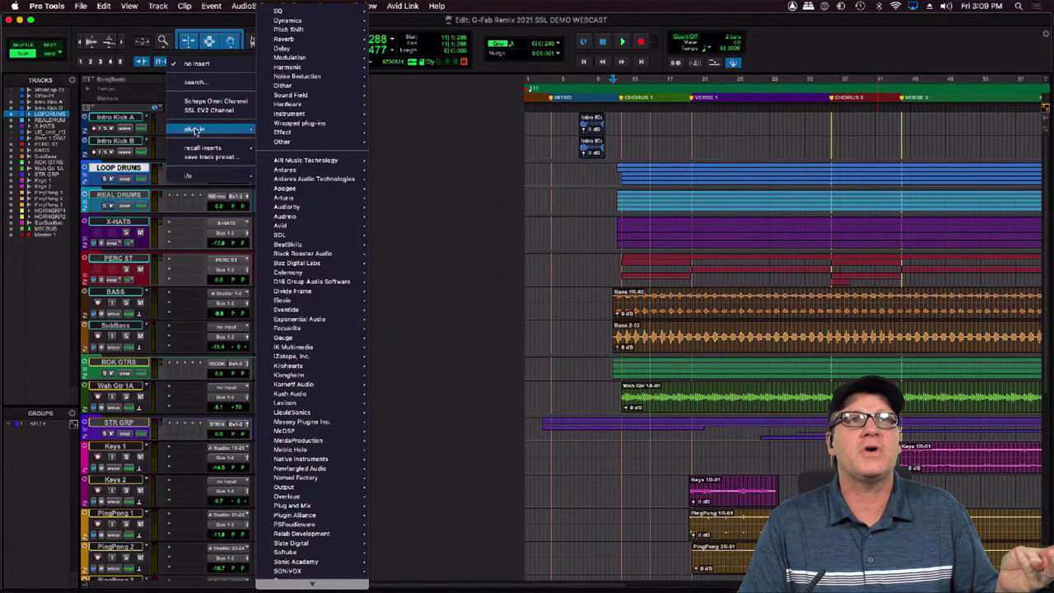
mouse_move(263, 133)
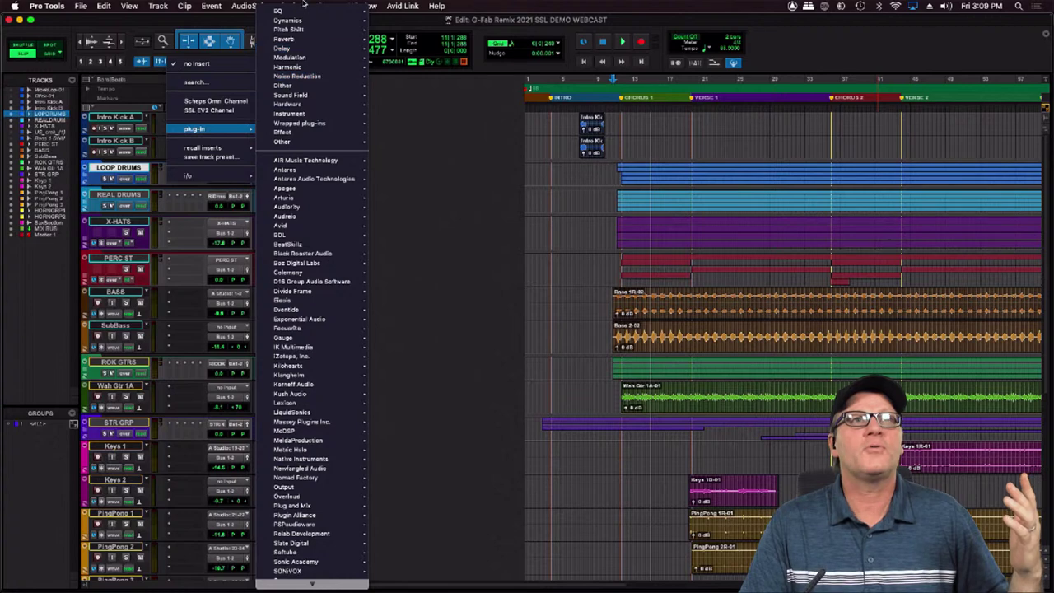
mouse_move(305, 143)
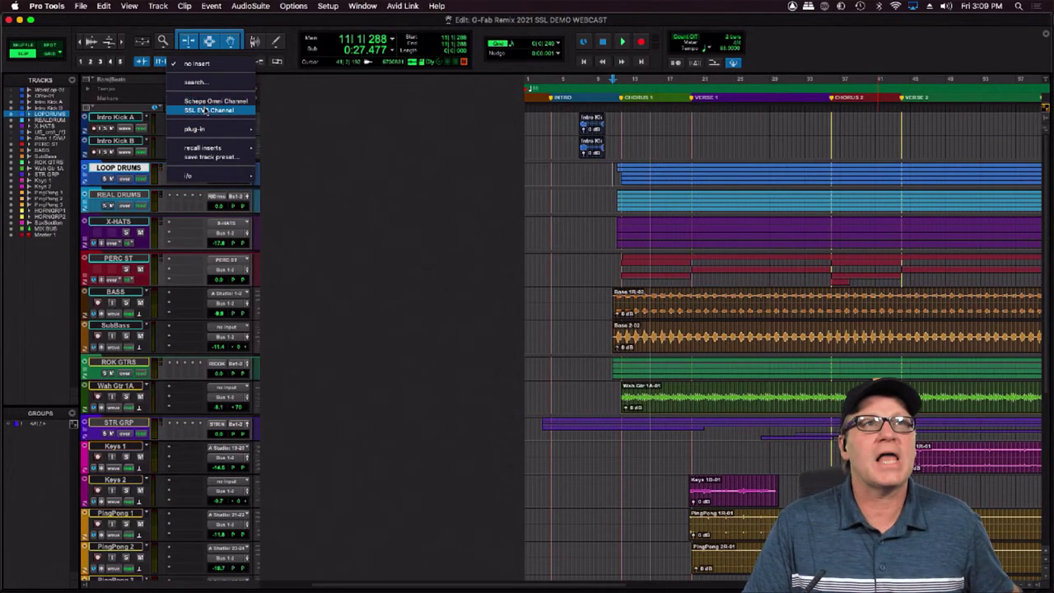
Review the default EQ and default dynamics plug-ins in the mixing preferences, and leave without changing anything
click(331, 10)
click(331, 9)
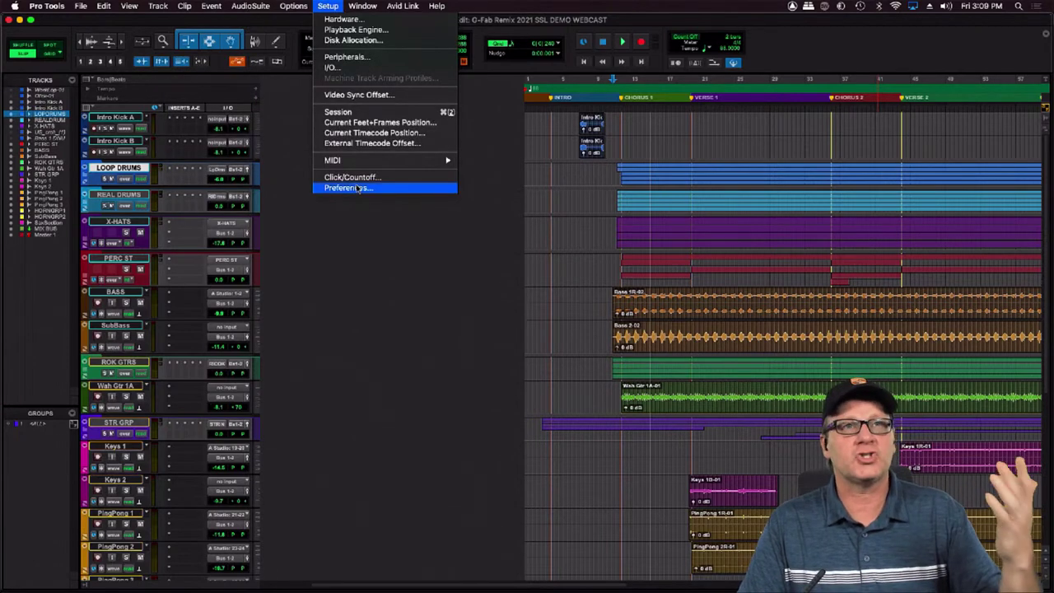
click(358, 188)
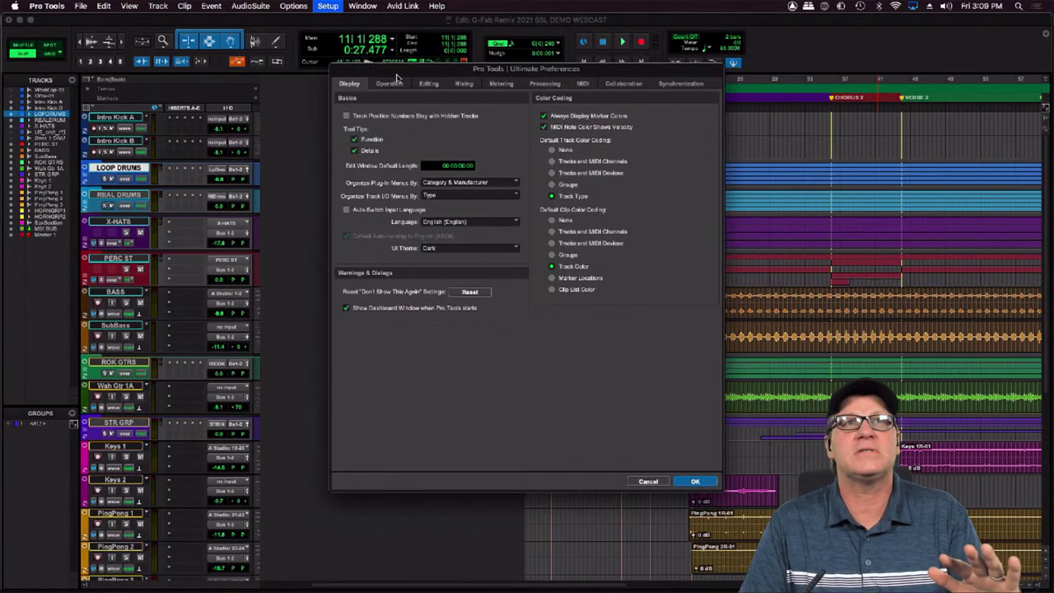
click(465, 83)
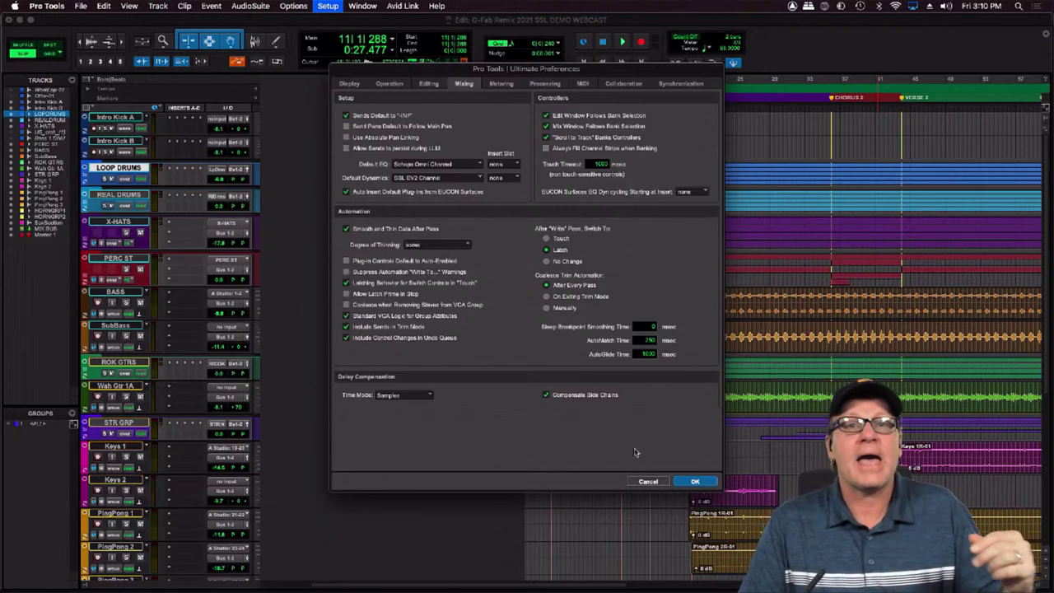
click(650, 482)
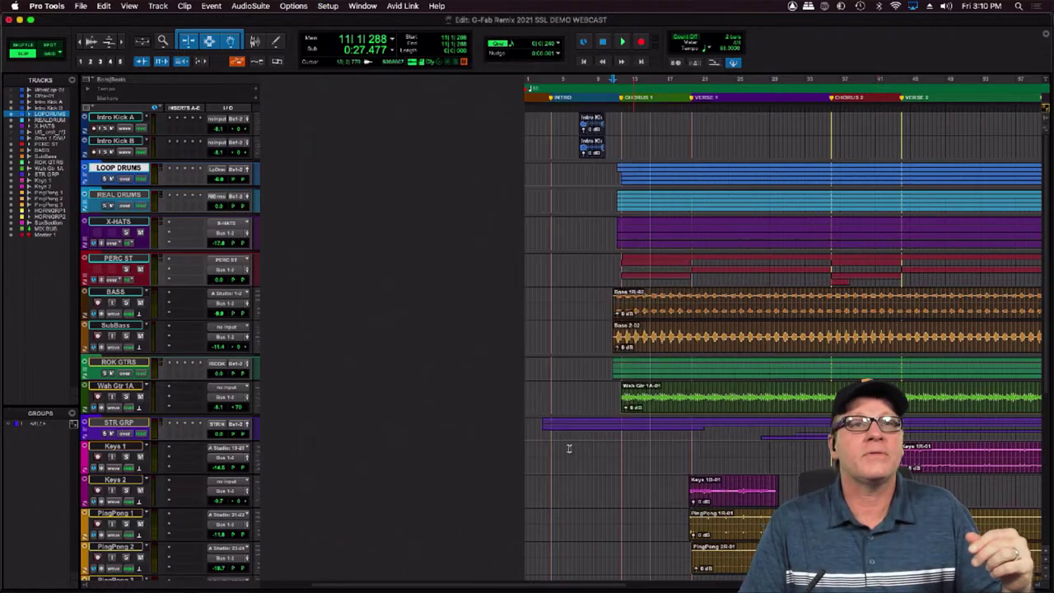
Insert the Scheps Omni Channel plug-in in the first insert slot of Intro Kick A, and close its window
click(171, 131)
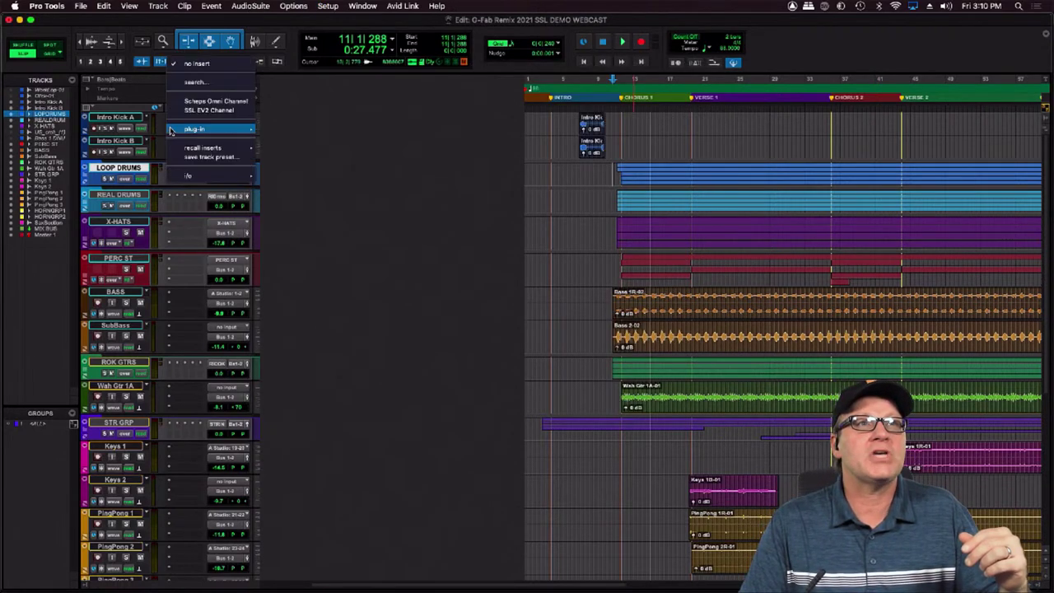
key(Escape)
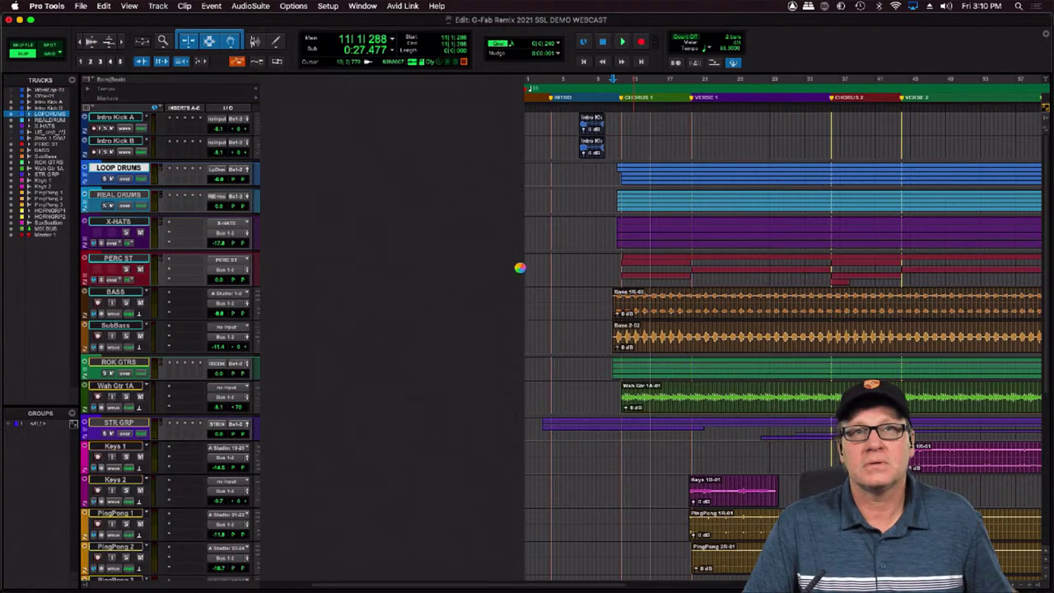
drag(440, 85, 583, 103)
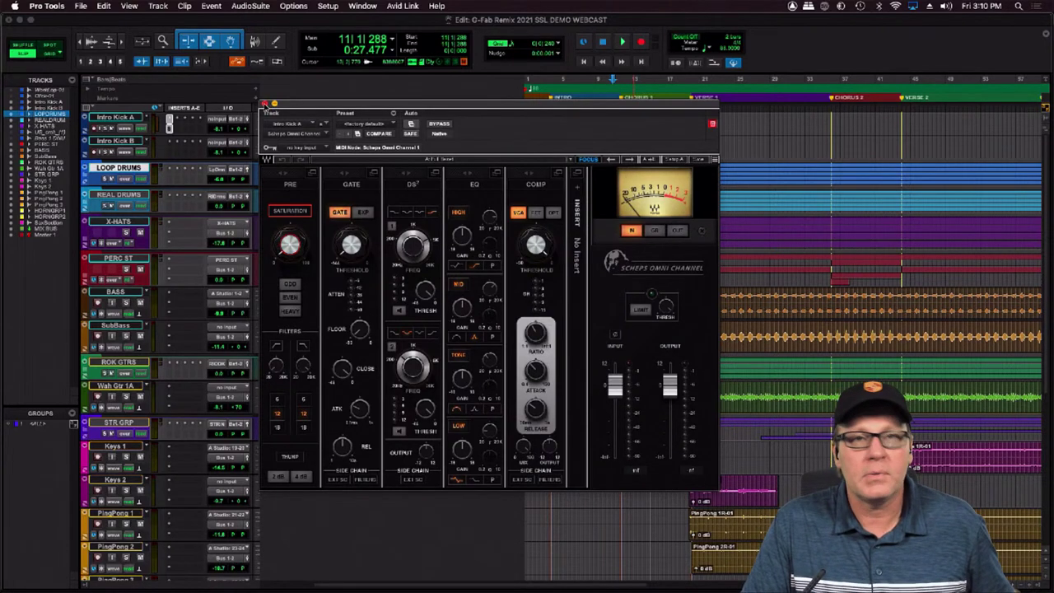
click(265, 105)
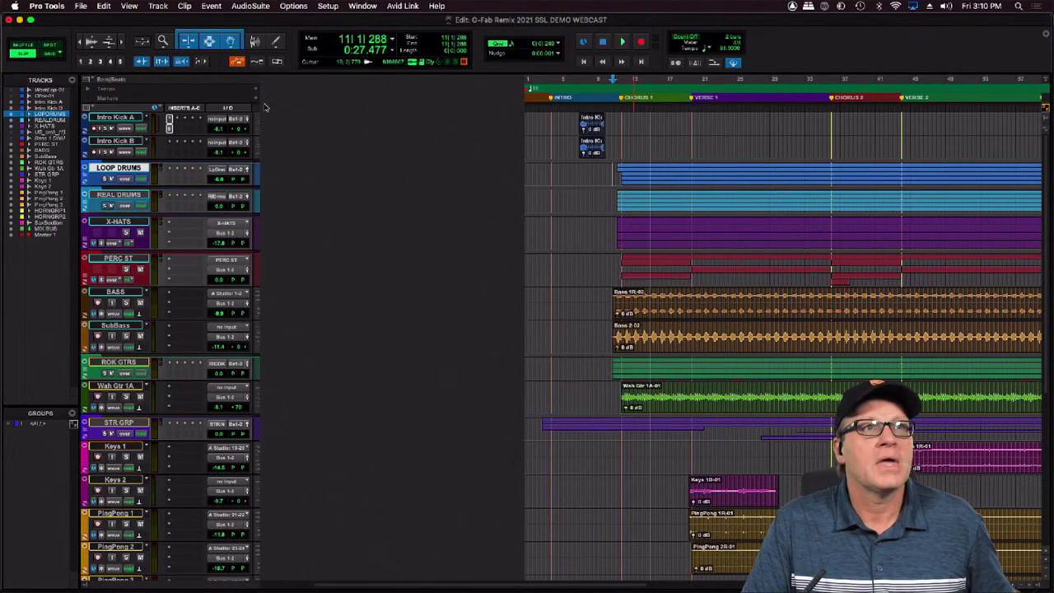
Replace the plug-in in Intro Kick A's first insert slot with SSL EV2 Channel, and reposition its window higher up
click(169, 123)
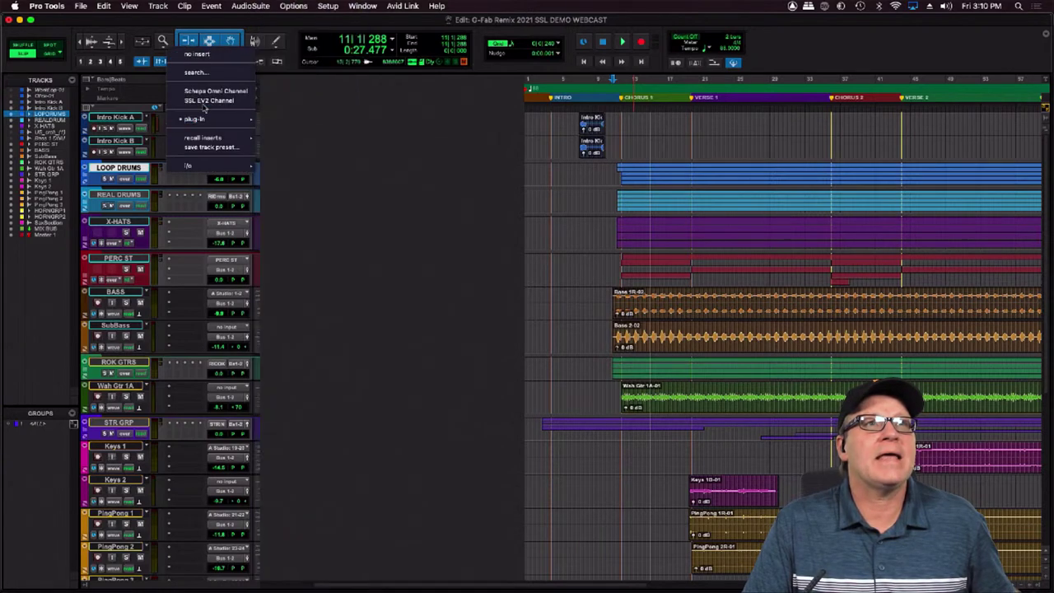
click(228, 101)
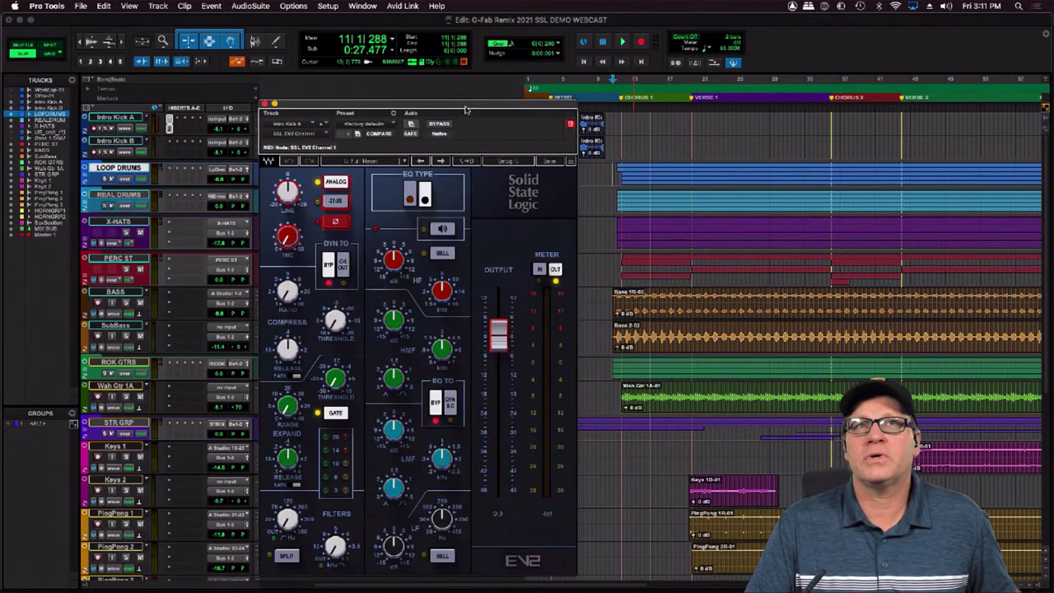
drag(466, 108, 475, 86)
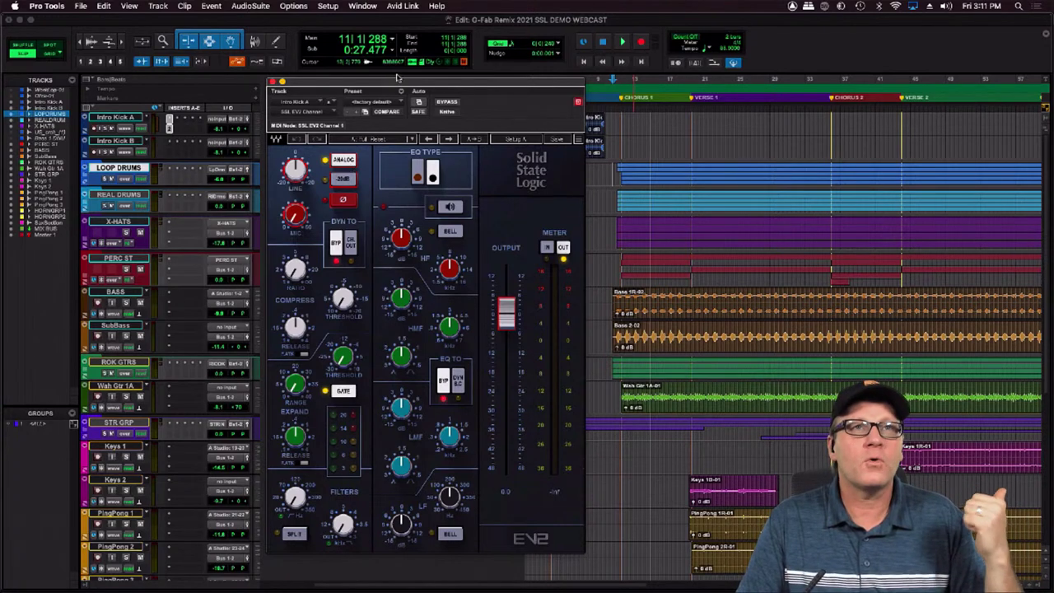
drag(400, 81, 398, 84)
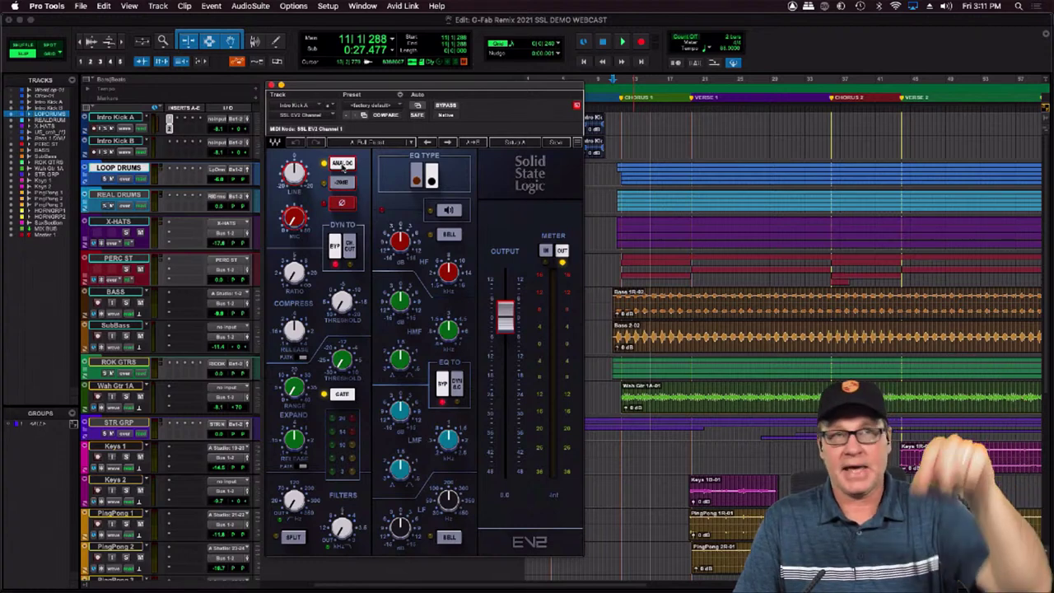
Try switching the EV2's analog emulation off and back on, and try out the line gain control
click(343, 165)
click(343, 165)
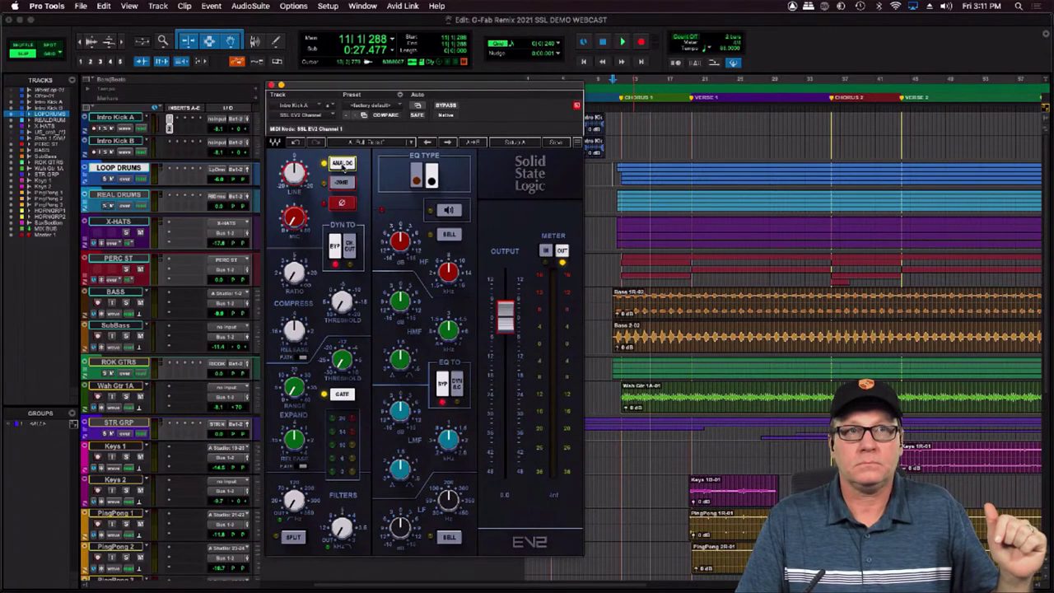
click(342, 165)
click(343, 165)
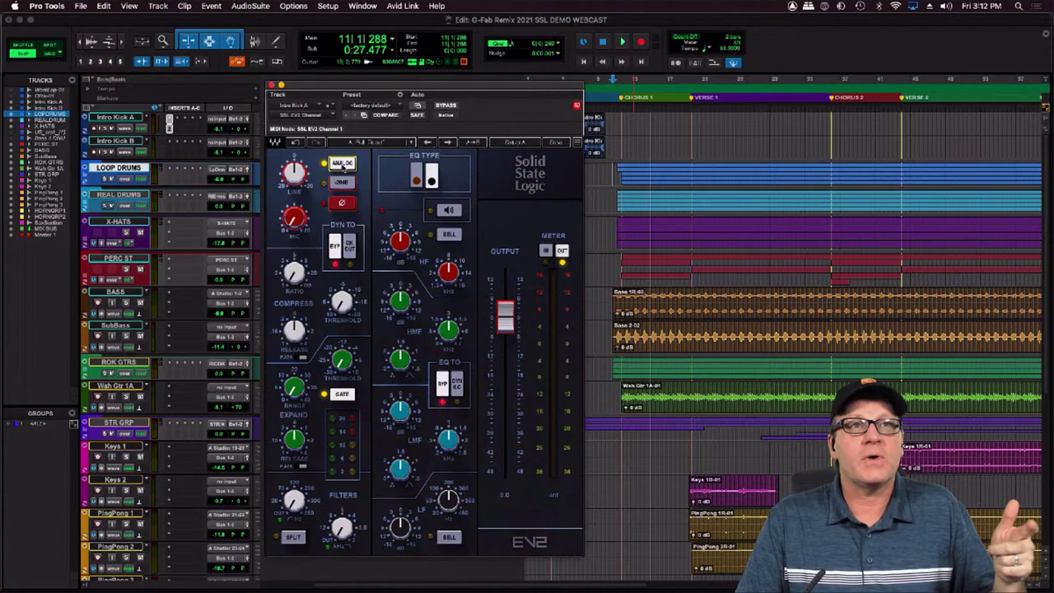
click(343, 165)
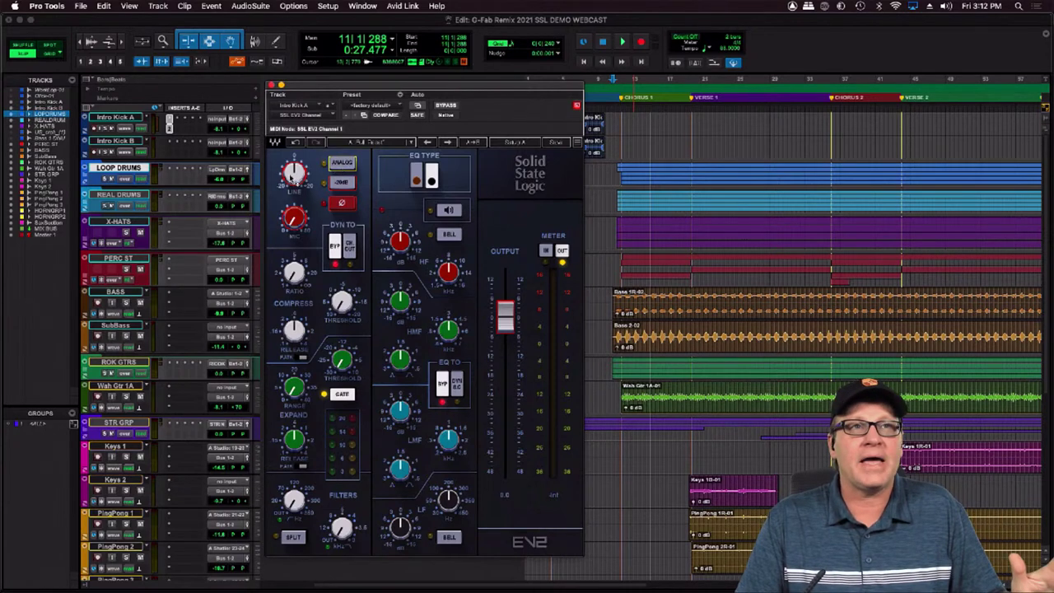
mouse_move(295, 176)
mouse_down()
mouse_move(295, 186)
mouse_move(295, 156)
mouse_up()
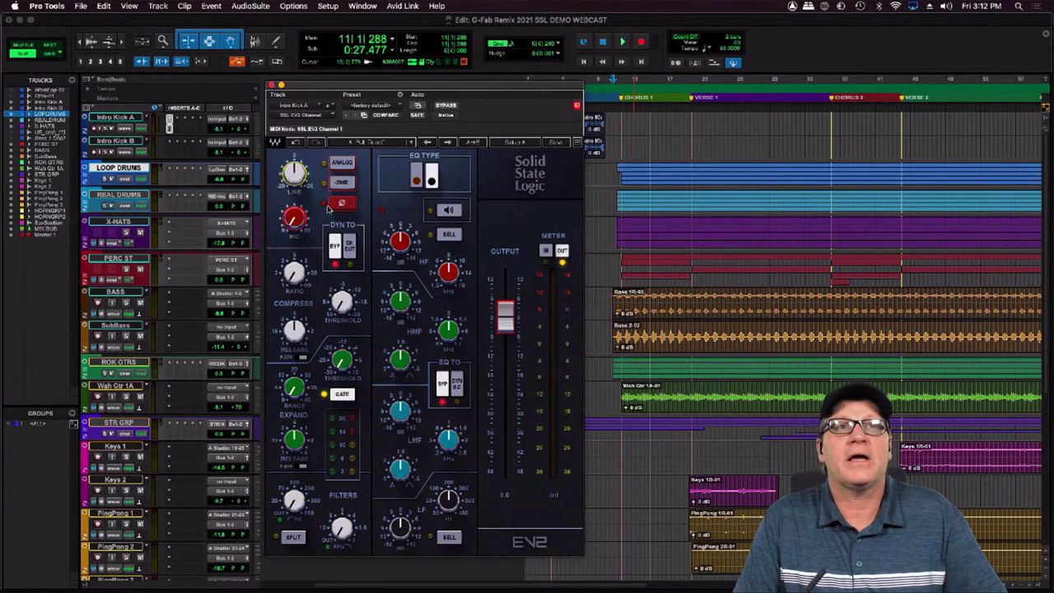
click(342, 165)
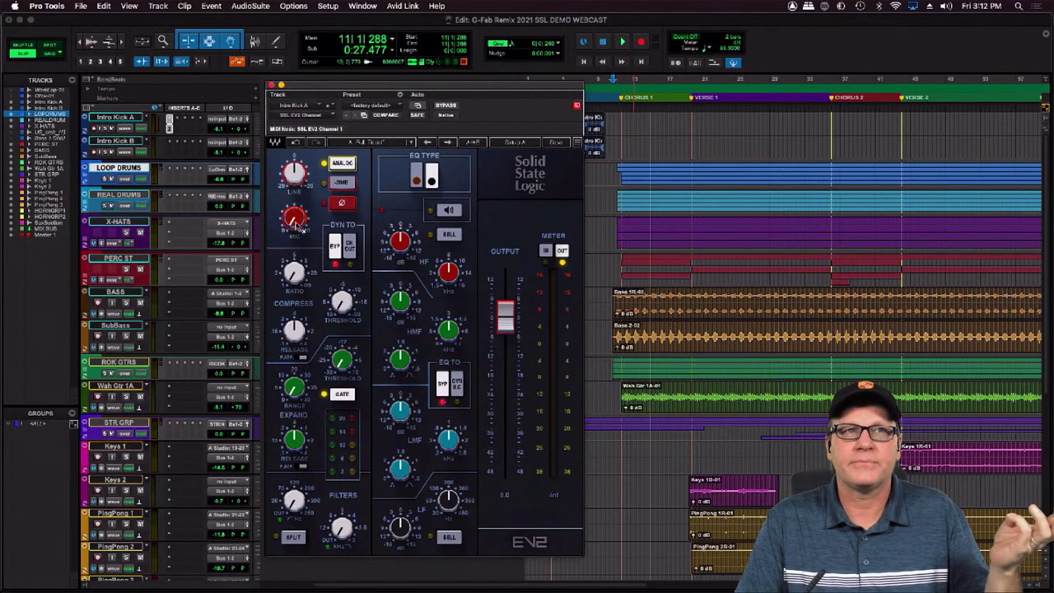
Try the EV2's mic gain control, and switch the -20dB pad on and back off
mouse_move(295, 220)
mouse_down()
mouse_move(295, 206)
mouse_move(295, 219)
mouse_up()
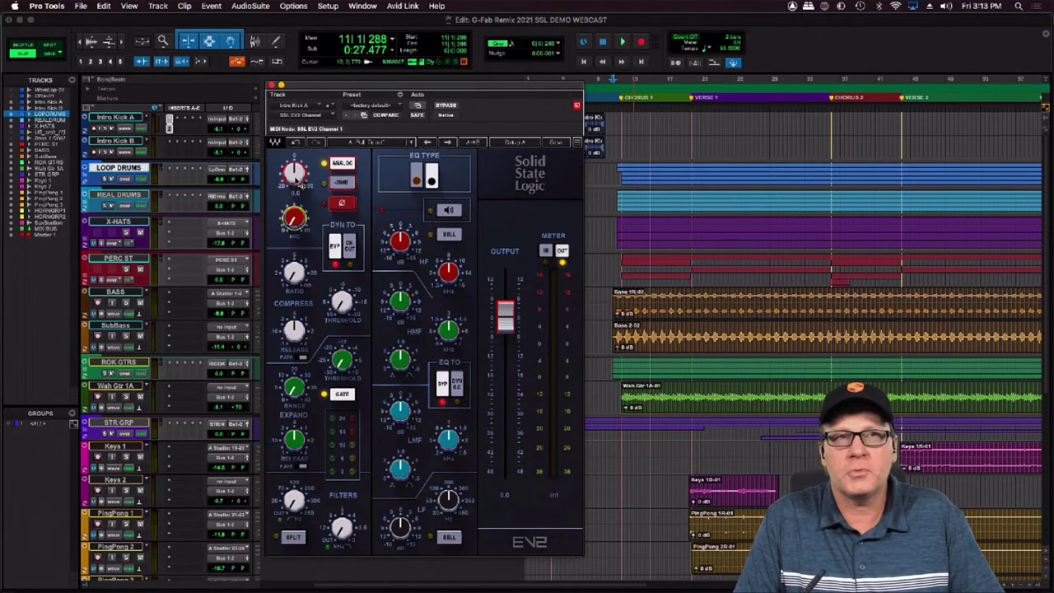
click(343, 182)
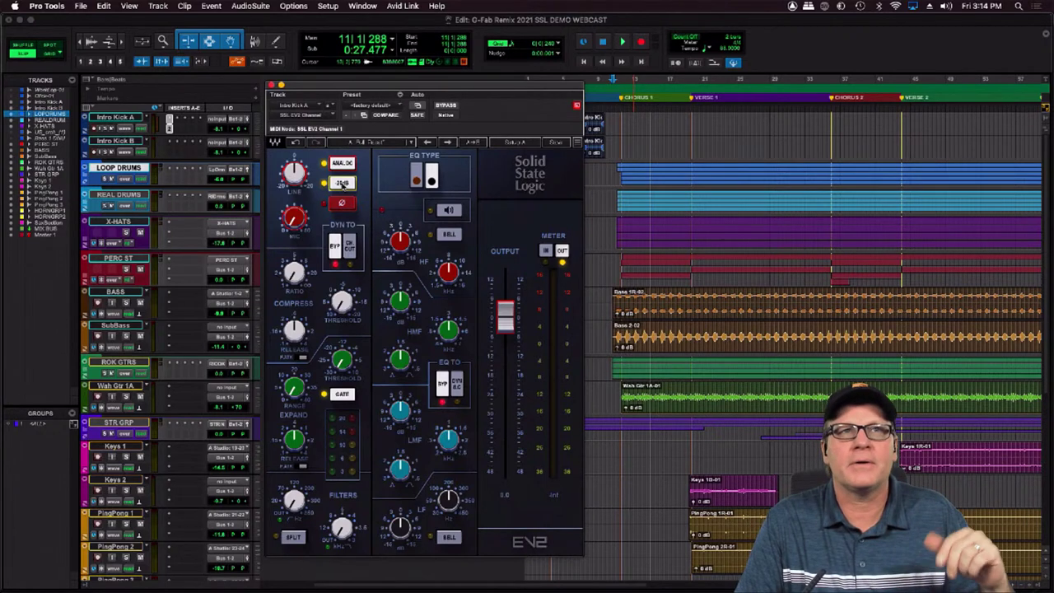
click(342, 185)
click(342, 185)
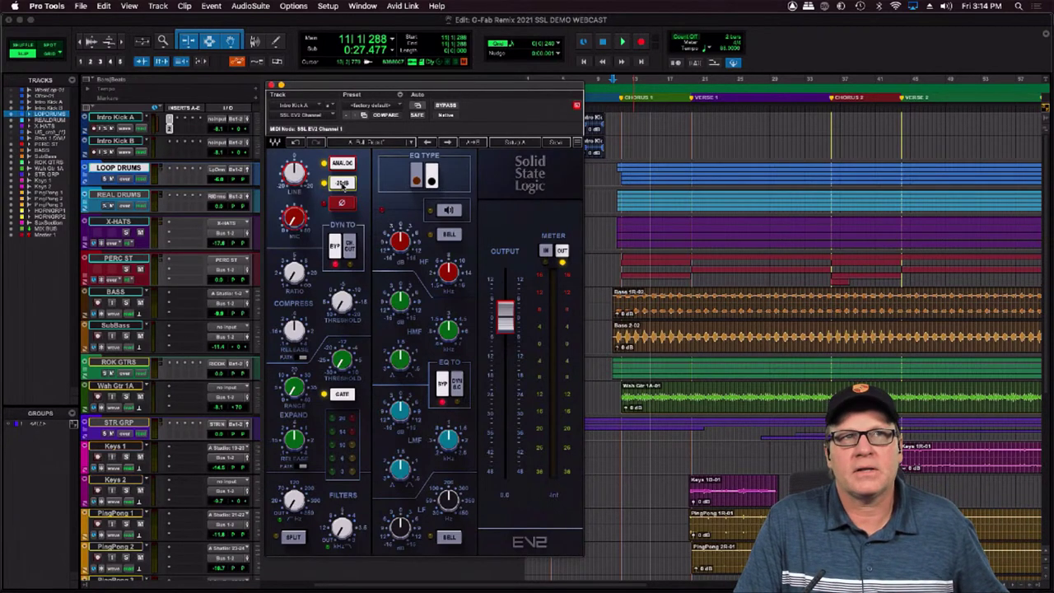
click(343, 183)
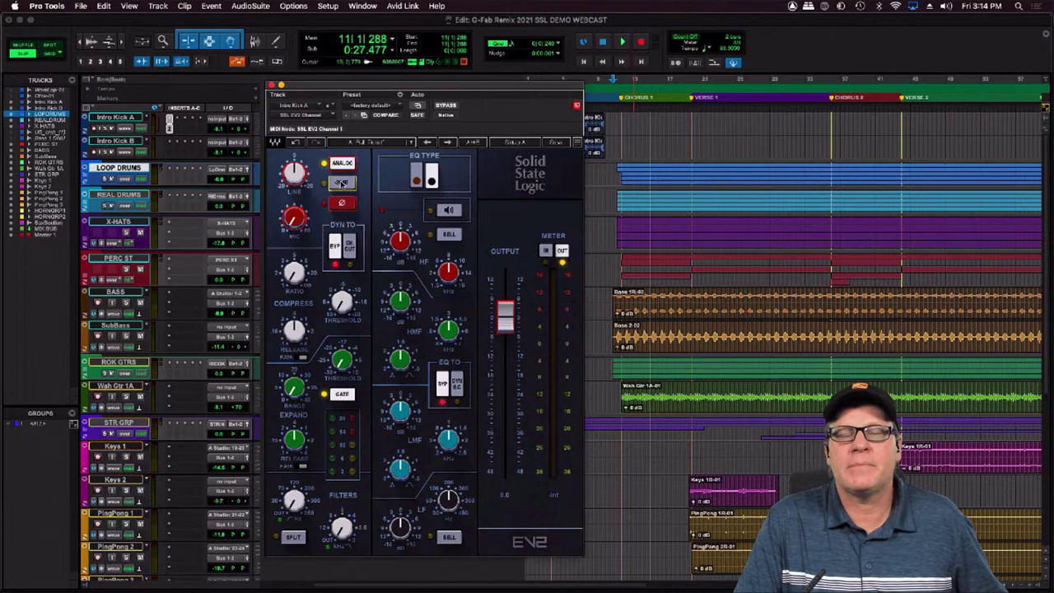
Try the EV2's polarity invert, switching it on and back off
click(343, 205)
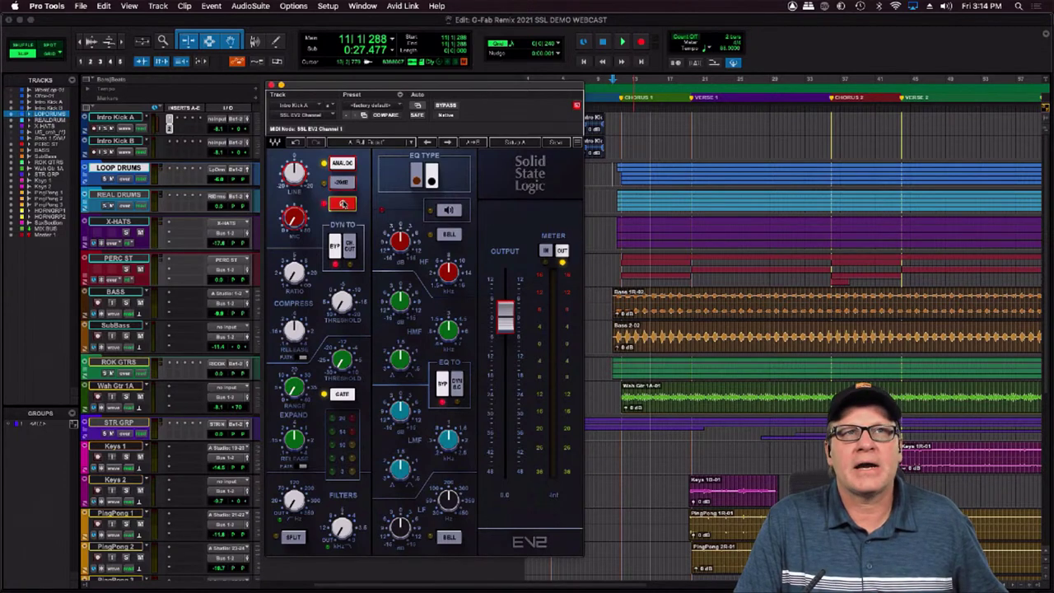
click(344, 205)
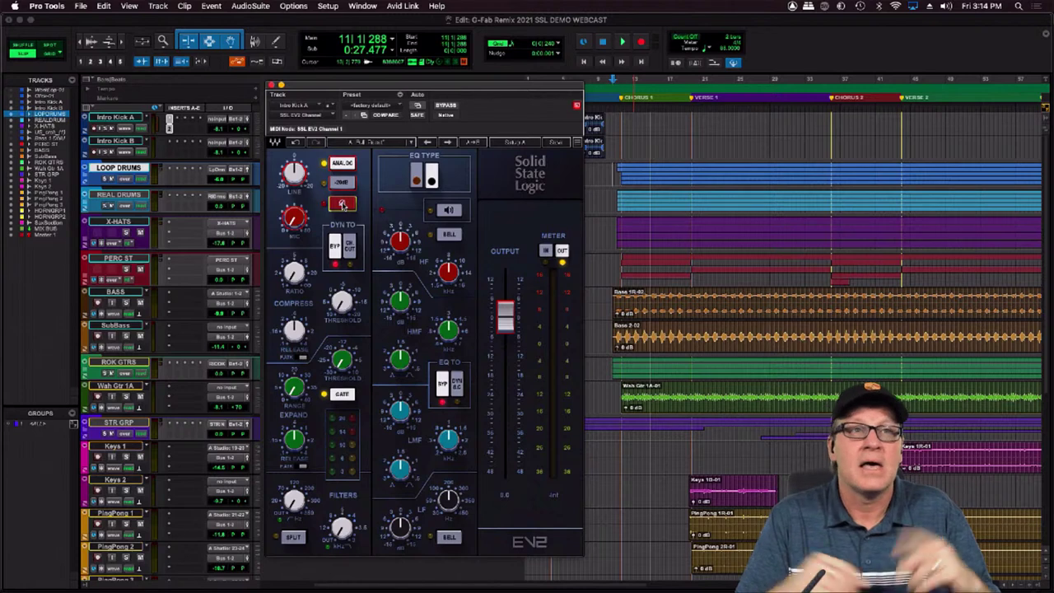
click(343, 205)
click(343, 205)
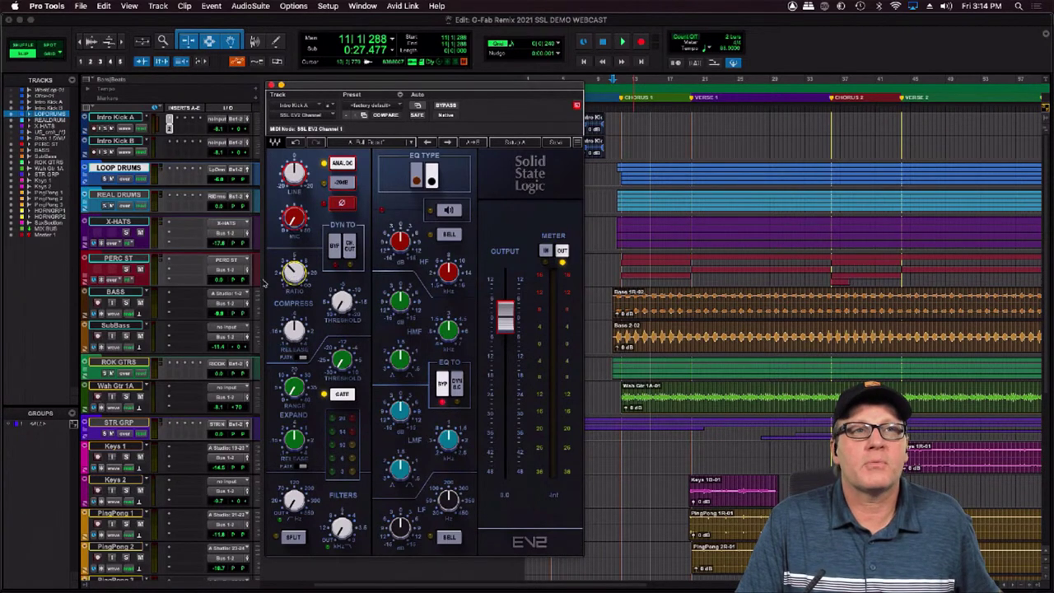
Adjust the compressor's threshold and set its release to 0.10, including a try of the fast attack option
drag(345, 310, 344, 280)
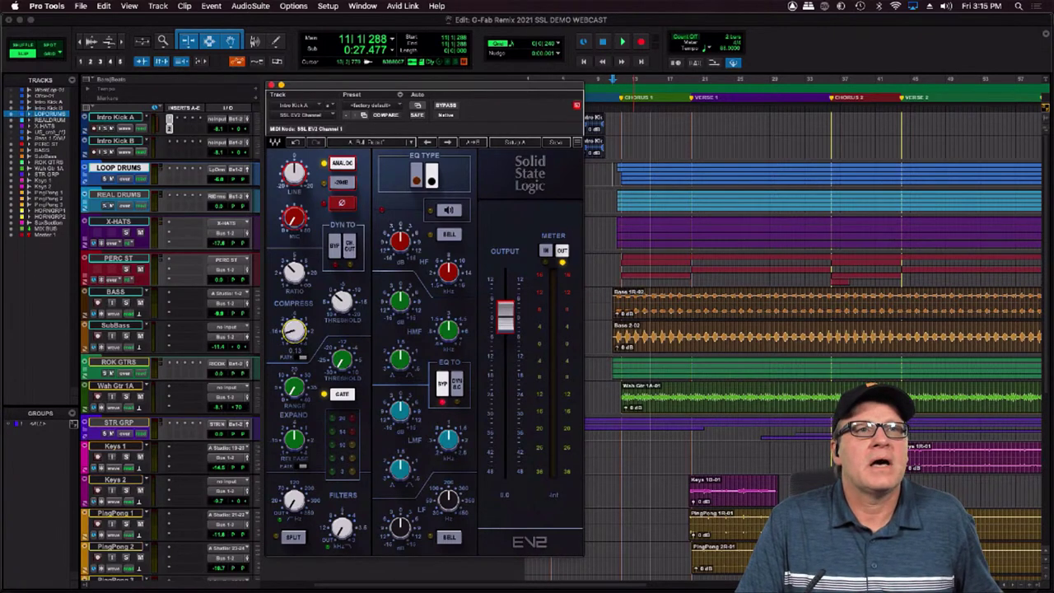
drag(294, 332, 294, 288)
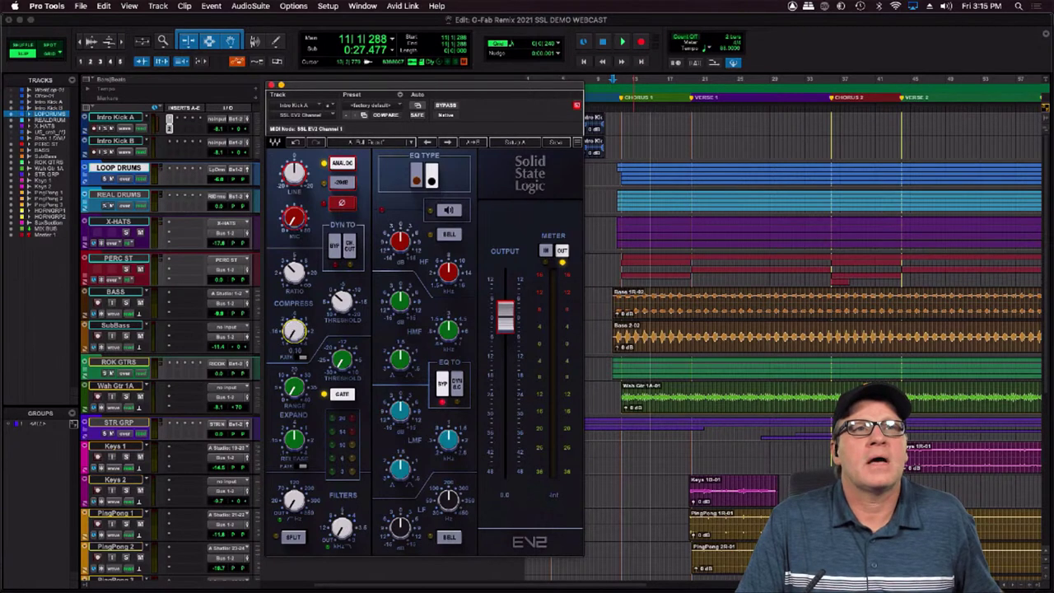
click(302, 359)
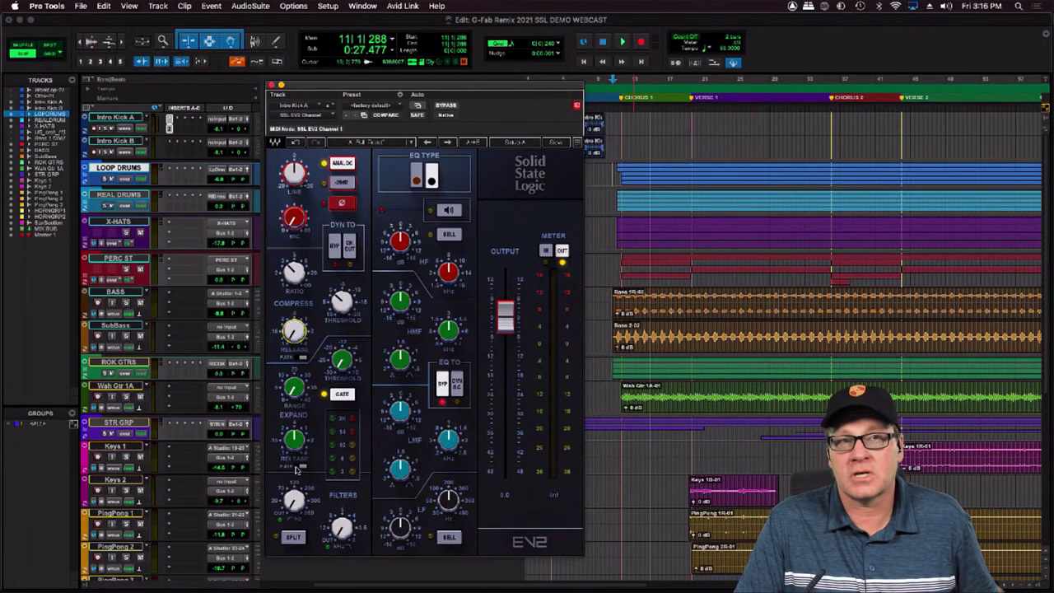
Toggle the dynamics section between gate and expander operation, leaving Gate switched off
click(338, 395)
click(340, 395)
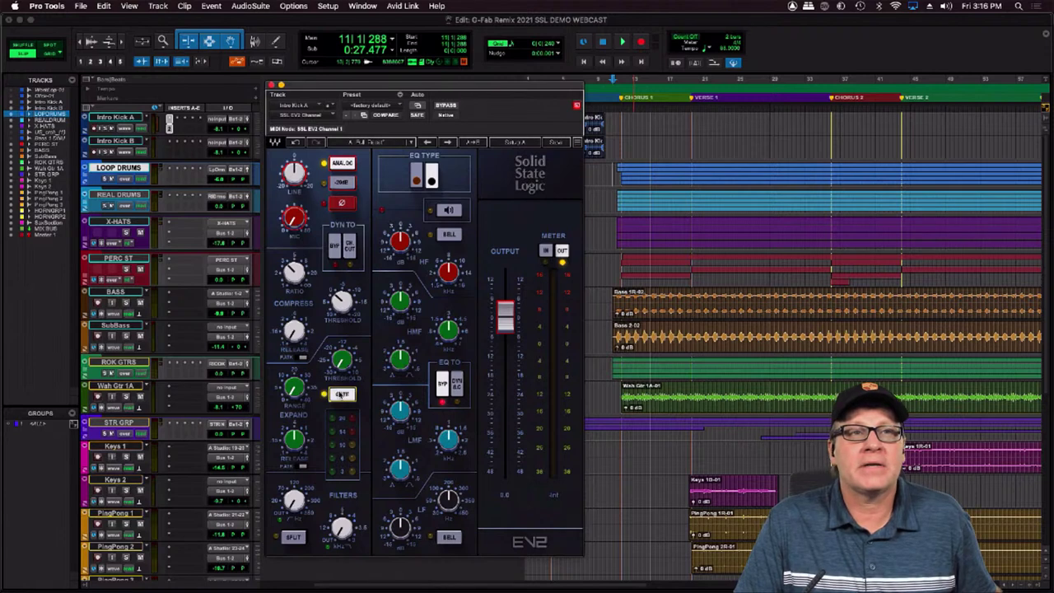
click(340, 395)
click(340, 395)
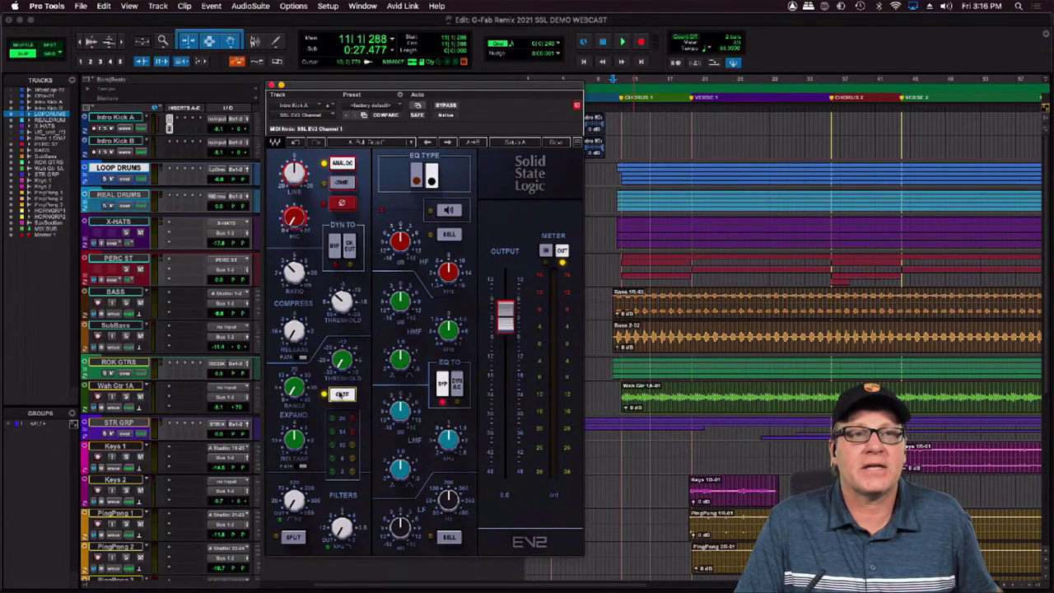
click(340, 394)
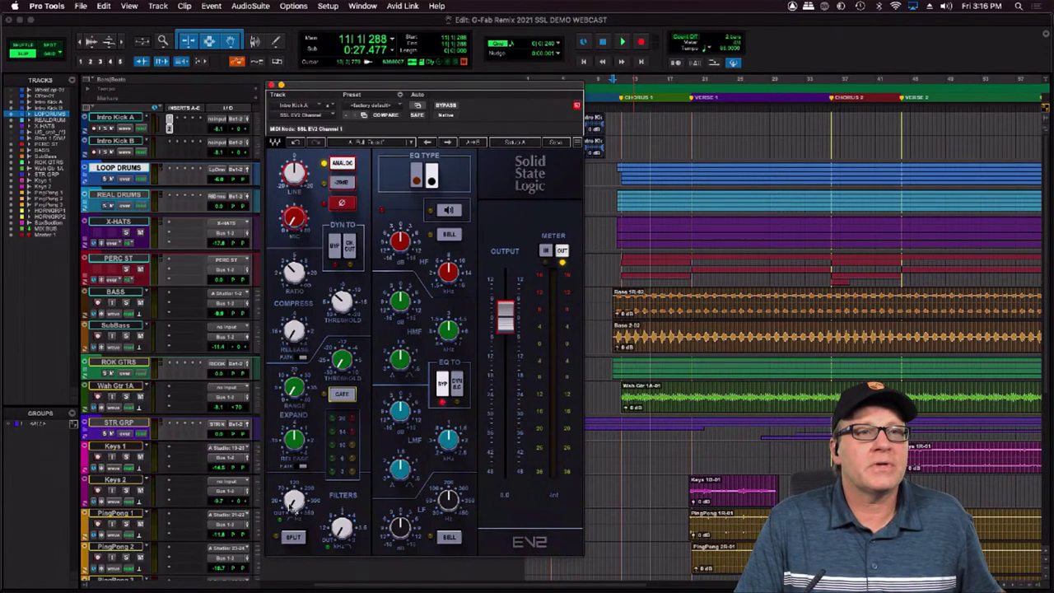
Try the high-pass control and the Split option in the EV2's Filters section
drag(293, 505, 293, 489)
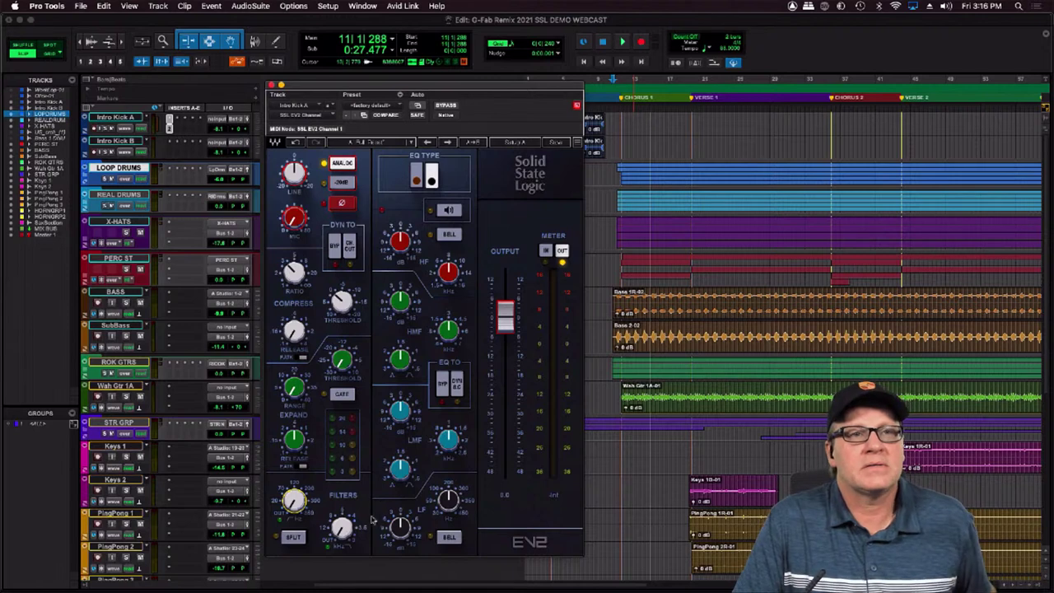
click(294, 537)
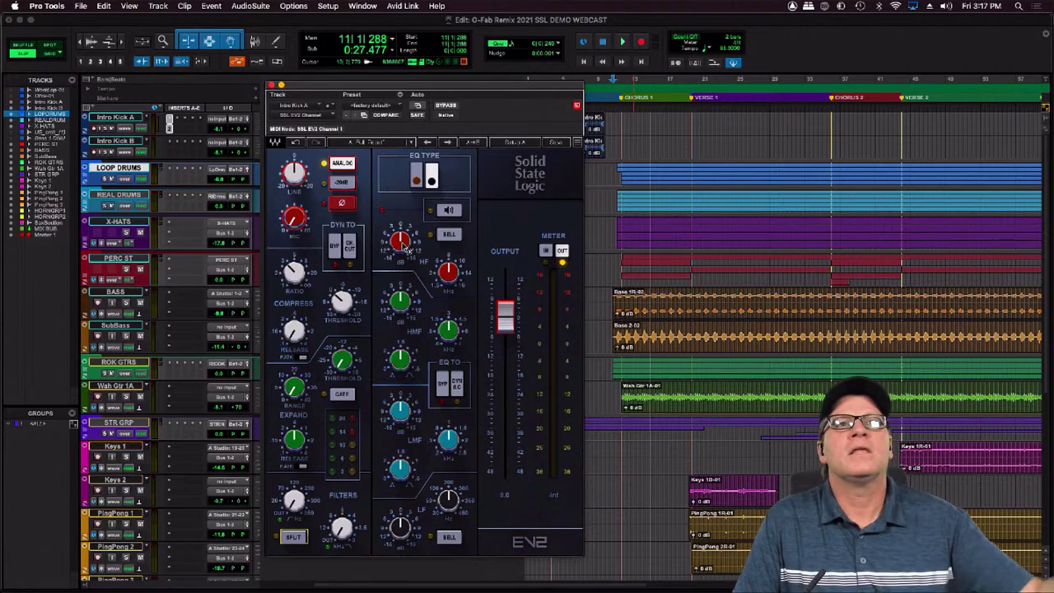
Compare the brown and black EQ types on the EV2, leaving the black type selected
click(421, 179)
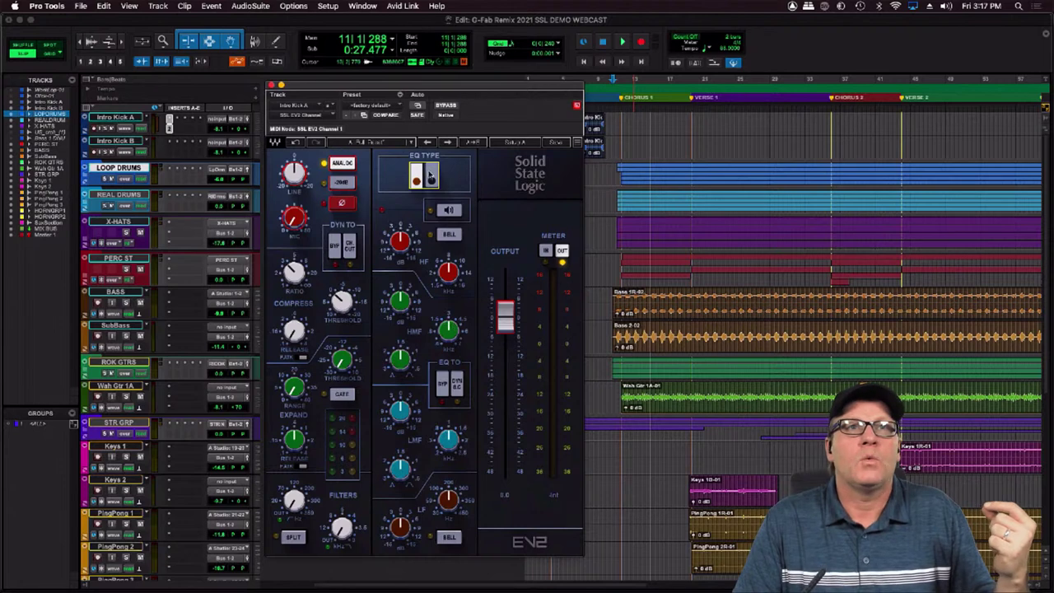
click(430, 180)
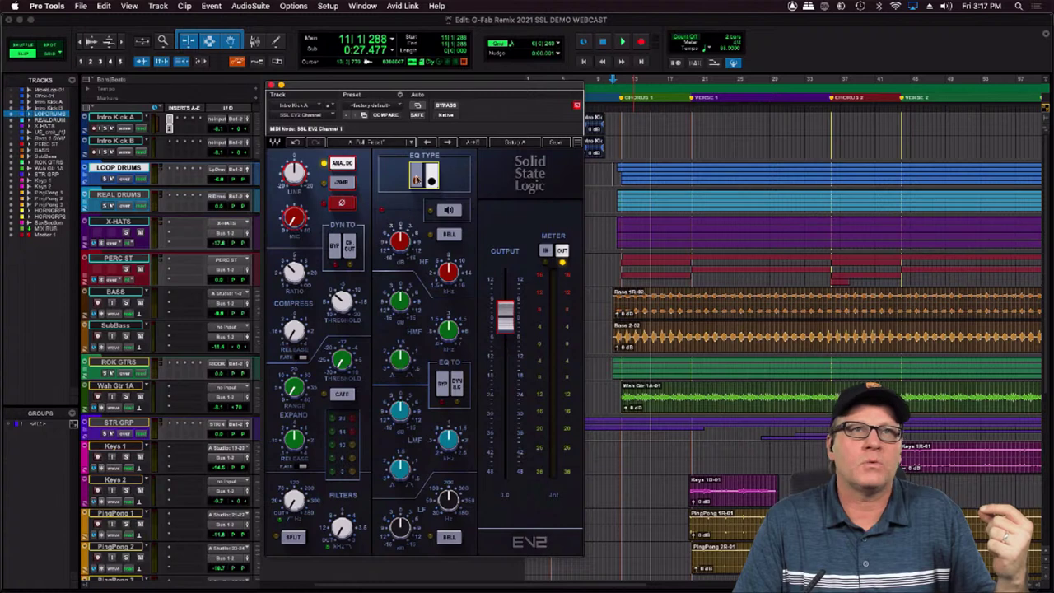
click(416, 179)
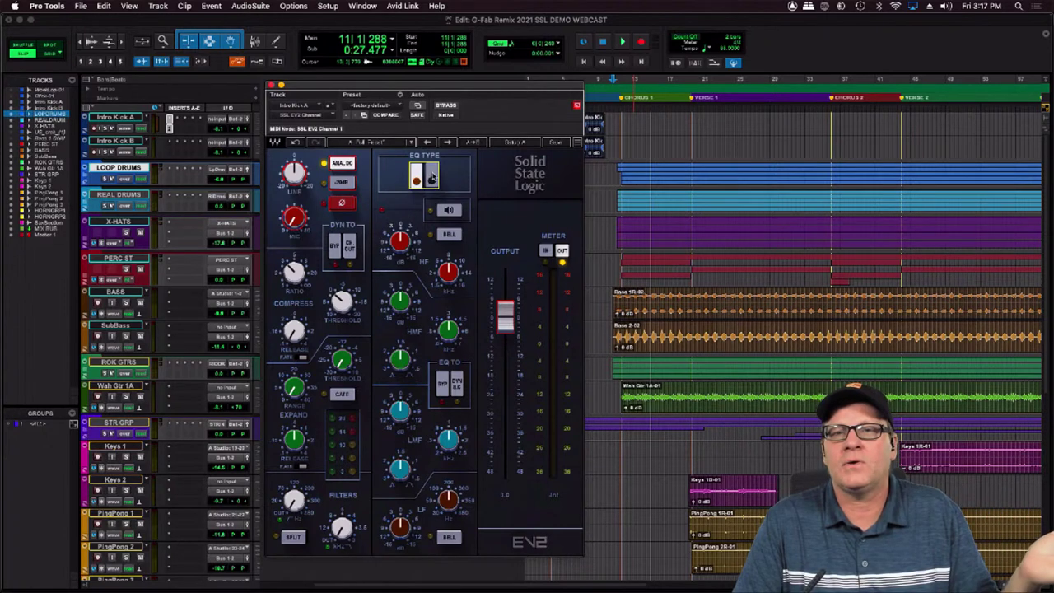
click(430, 180)
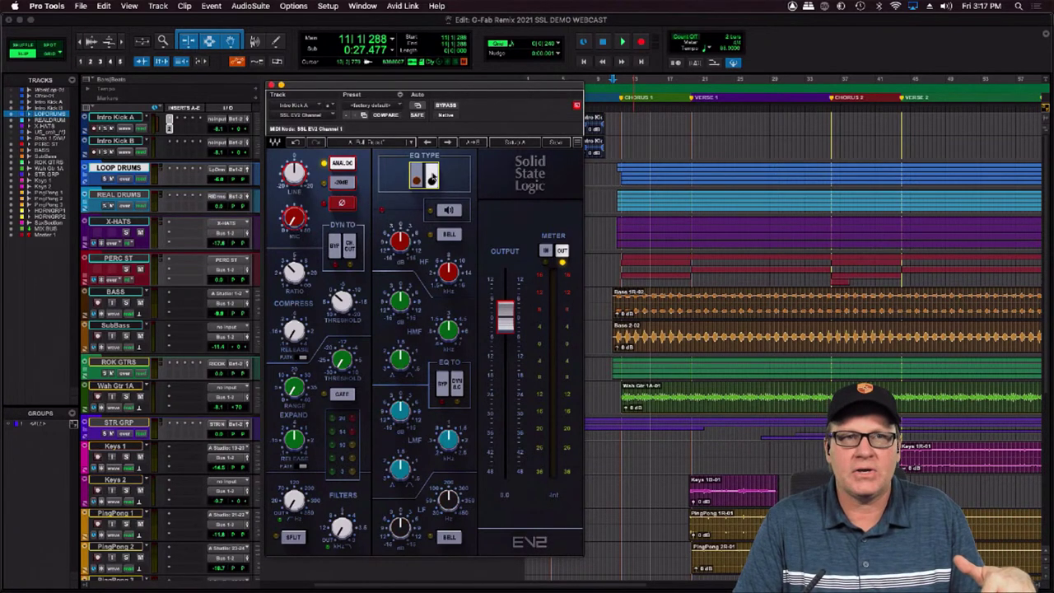
click(416, 180)
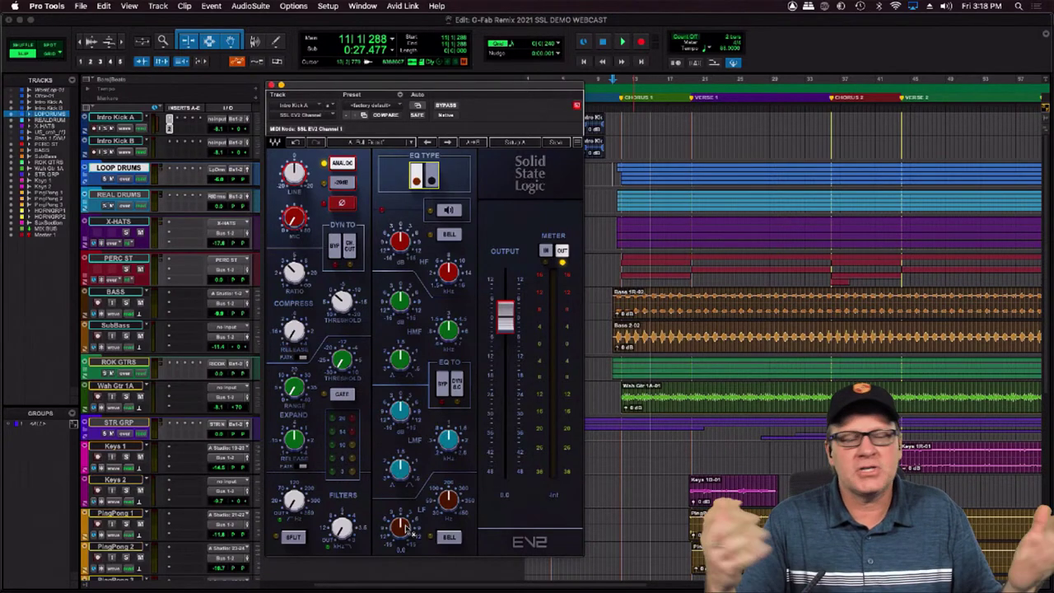
click(430, 180)
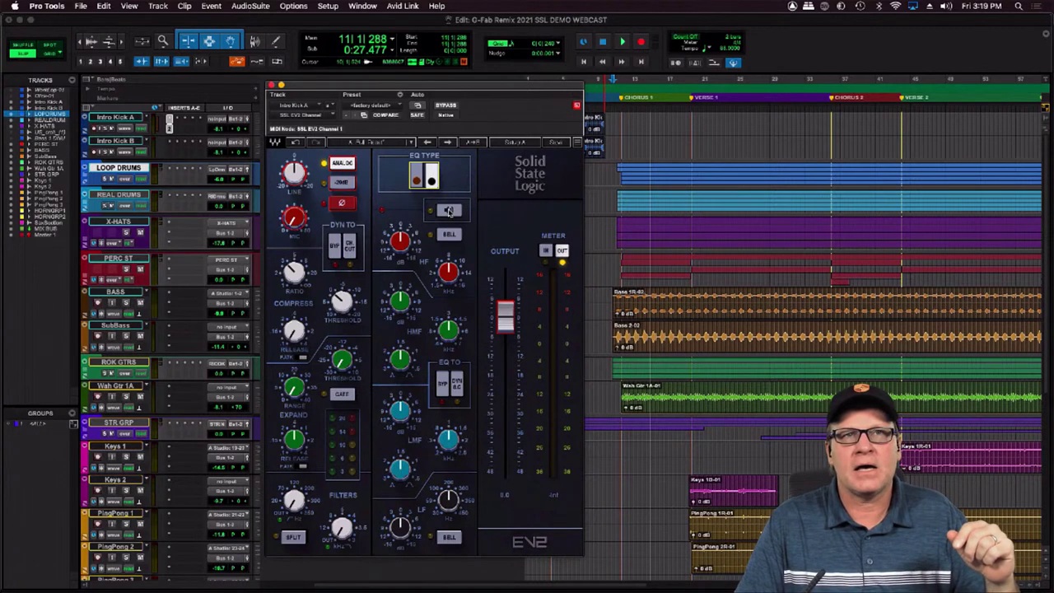
Engage the speaker-marked option above HF Bell, and try the HMF band's Q and gain, returning the gain to near 0 dB
click(449, 211)
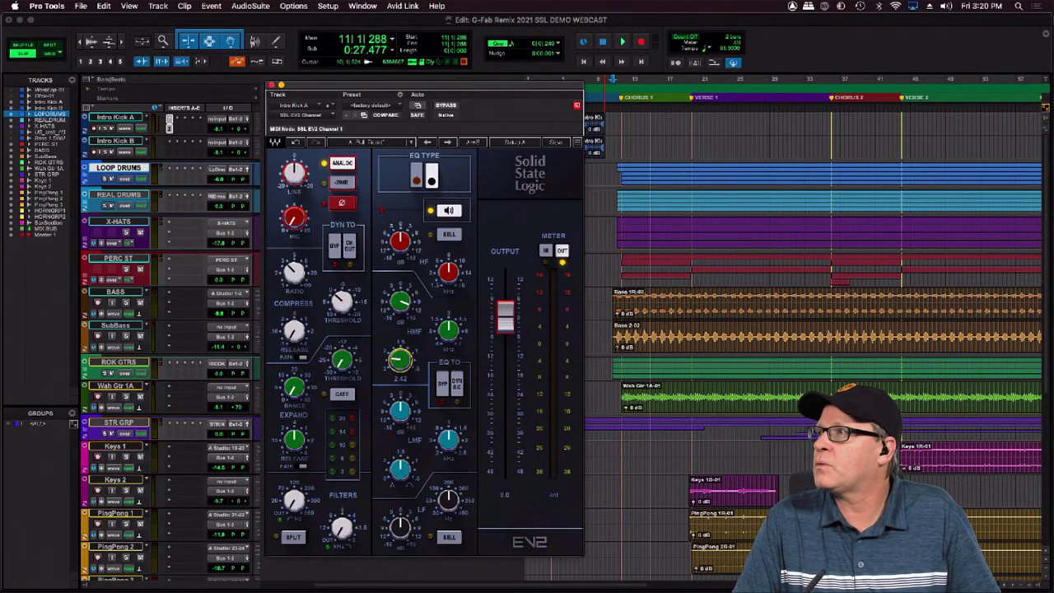
mouse_move(400, 360)
mouse_down()
mouse_move(400, 346)
mouse_move(400, 370)
mouse_up()
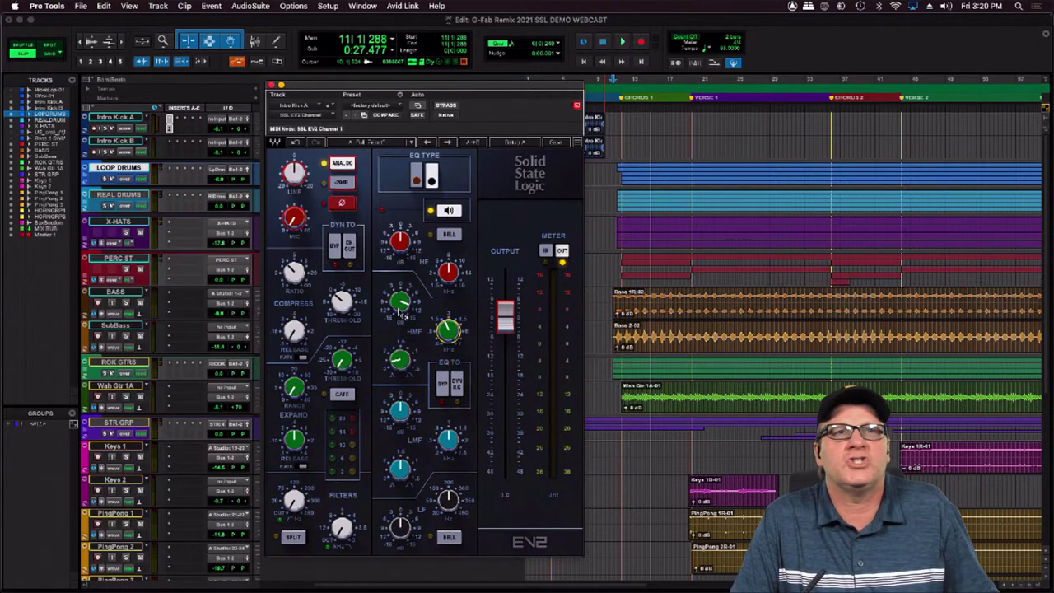
drag(400, 301, 400, 321)
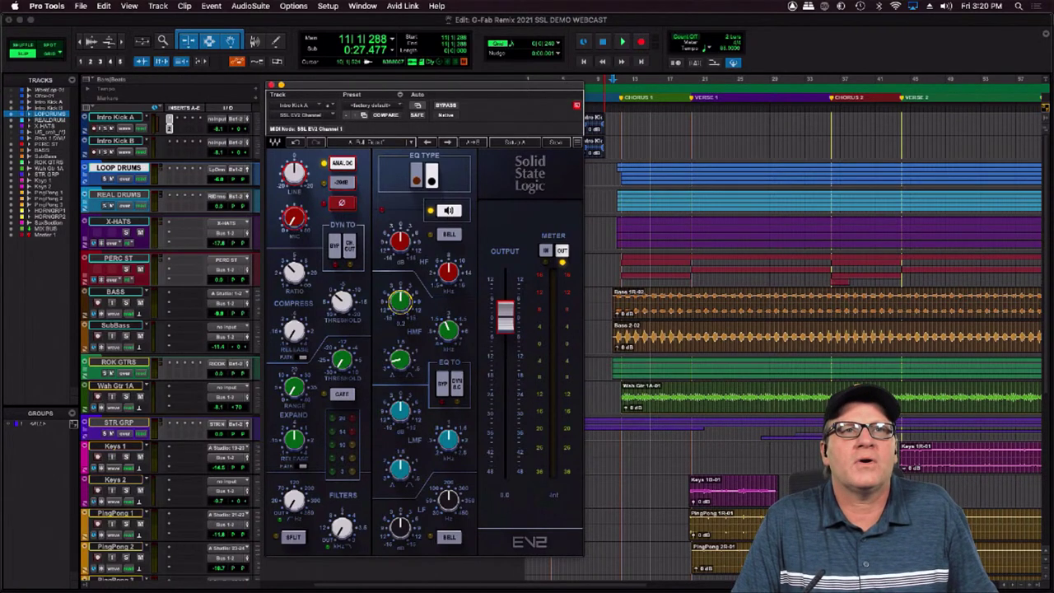
drag(401, 361, 401, 344)
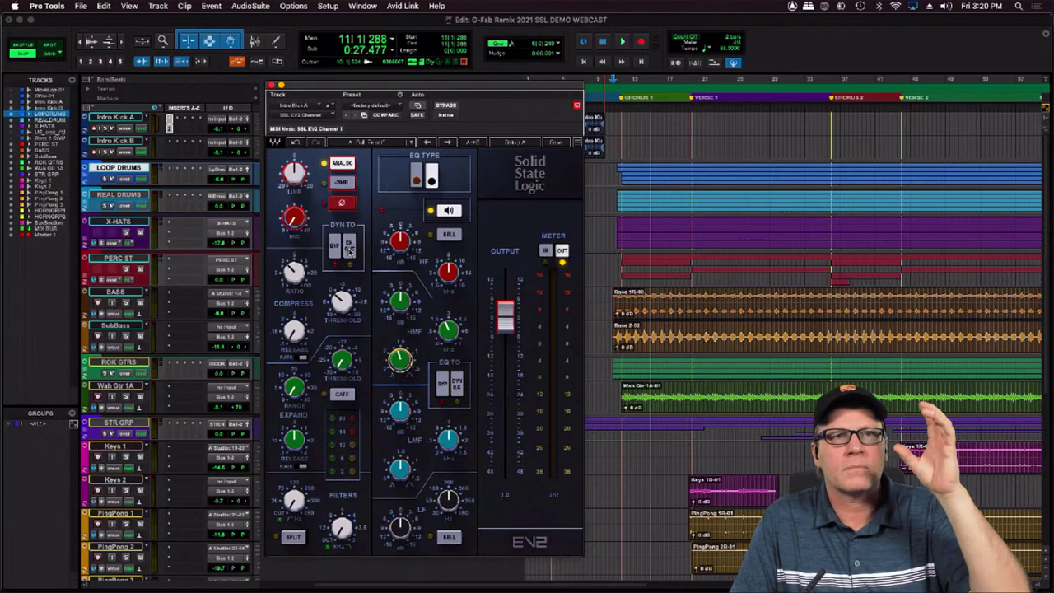
Toggle the DYN TO bypass repeatedly on the dynamics section, leaving the bypass off
click(335, 246)
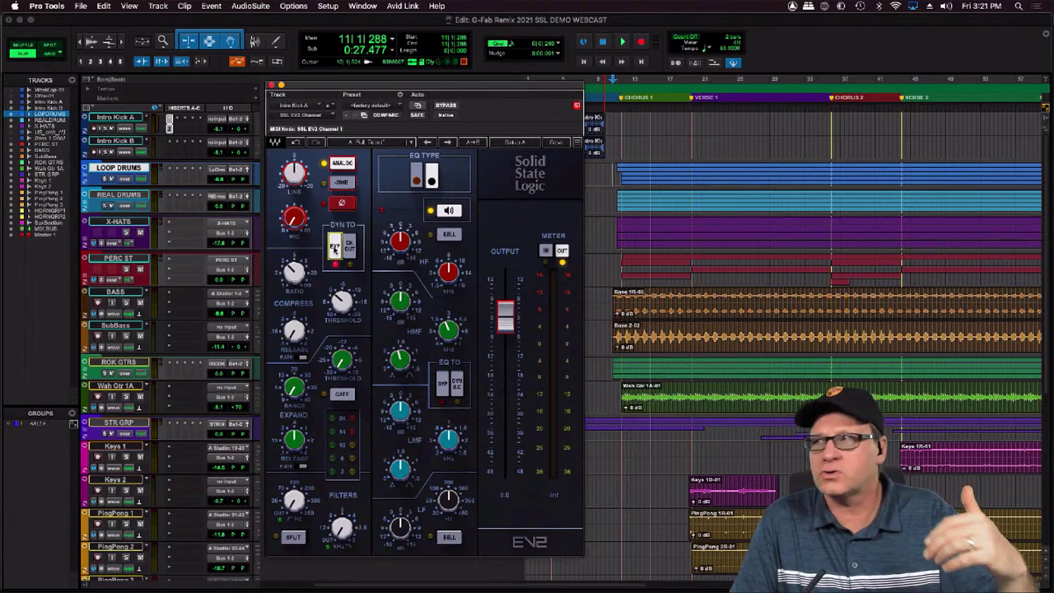
click(335, 246)
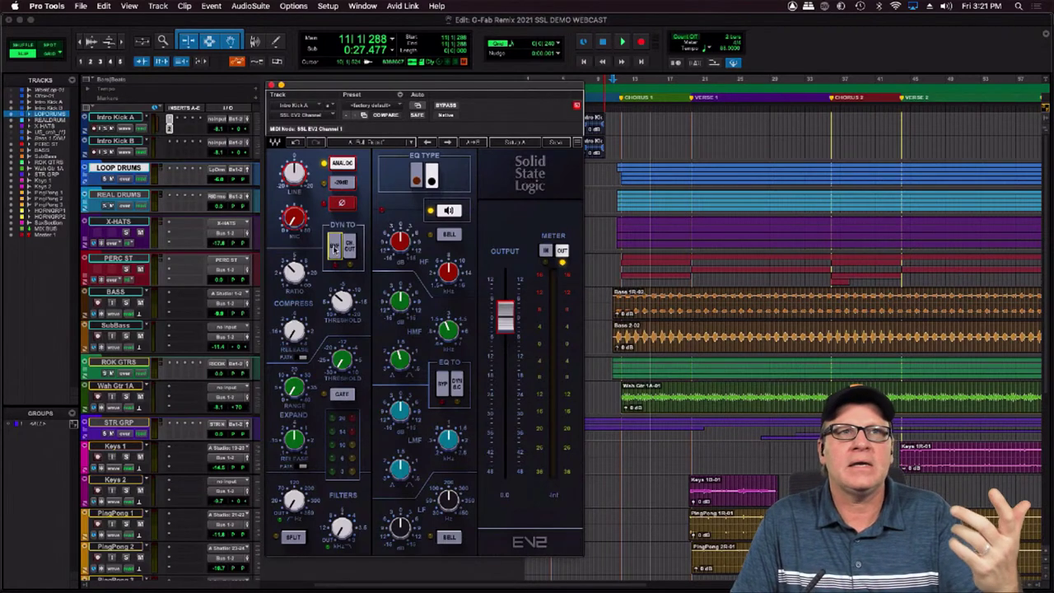
click(335, 246)
click(334, 247)
click(334, 247)
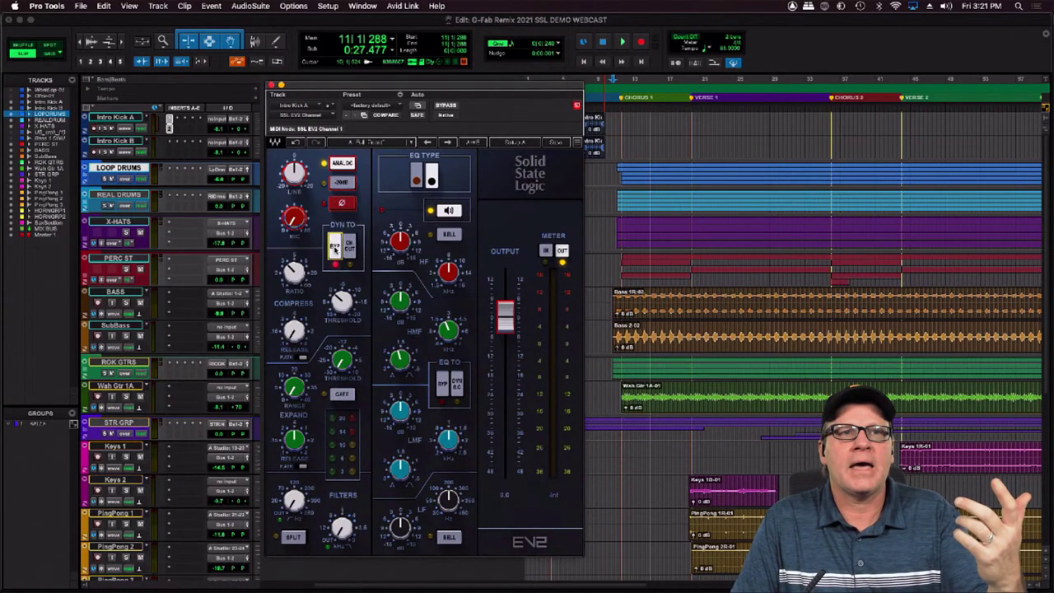
click(334, 247)
click(334, 247)
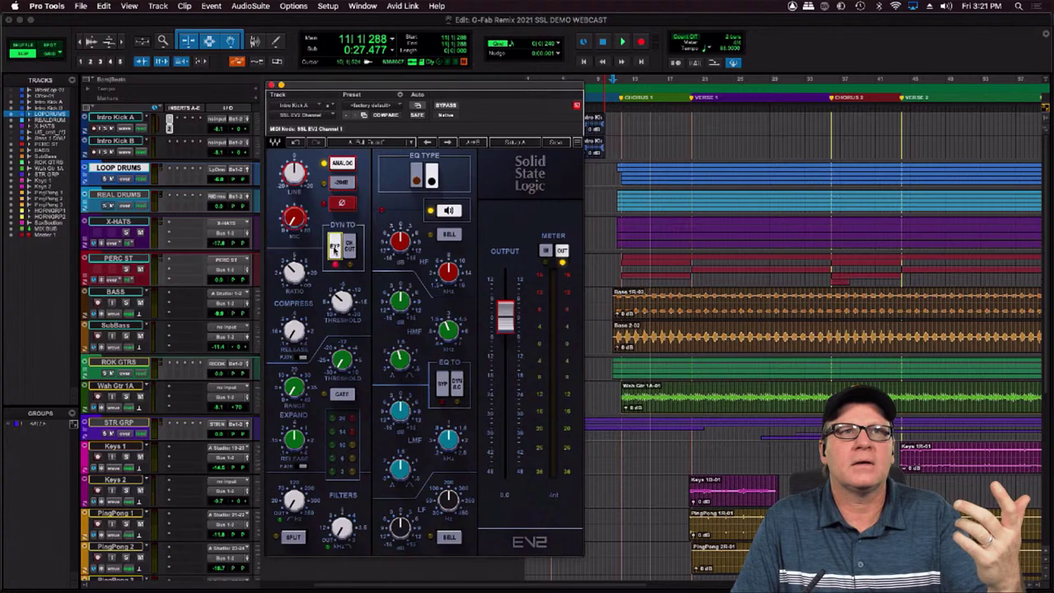
click(335, 247)
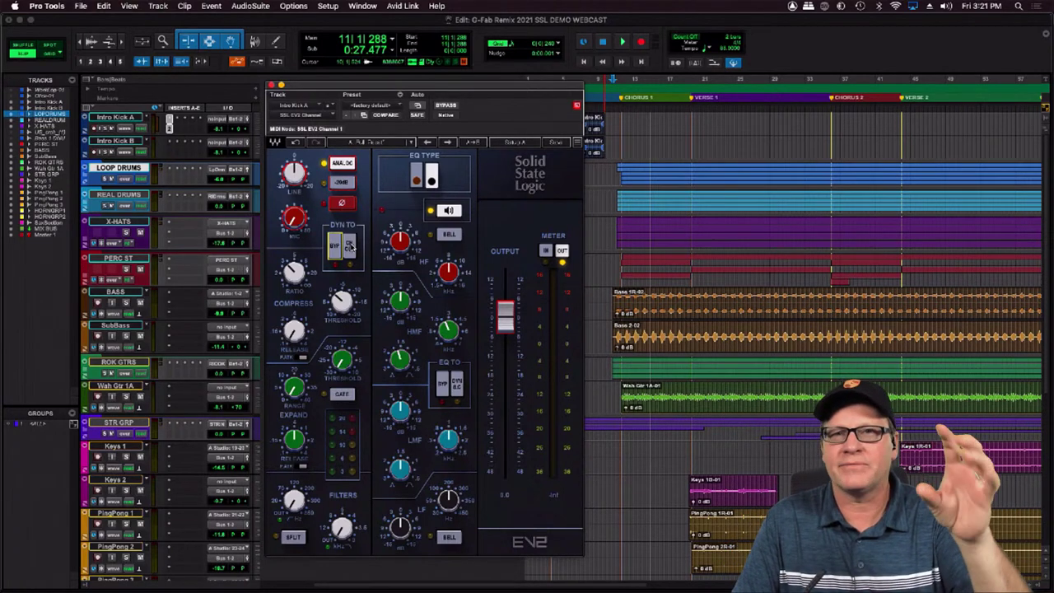
Try the DYN TO channel output option, leaving the dynamics routed to CH OUT
click(349, 245)
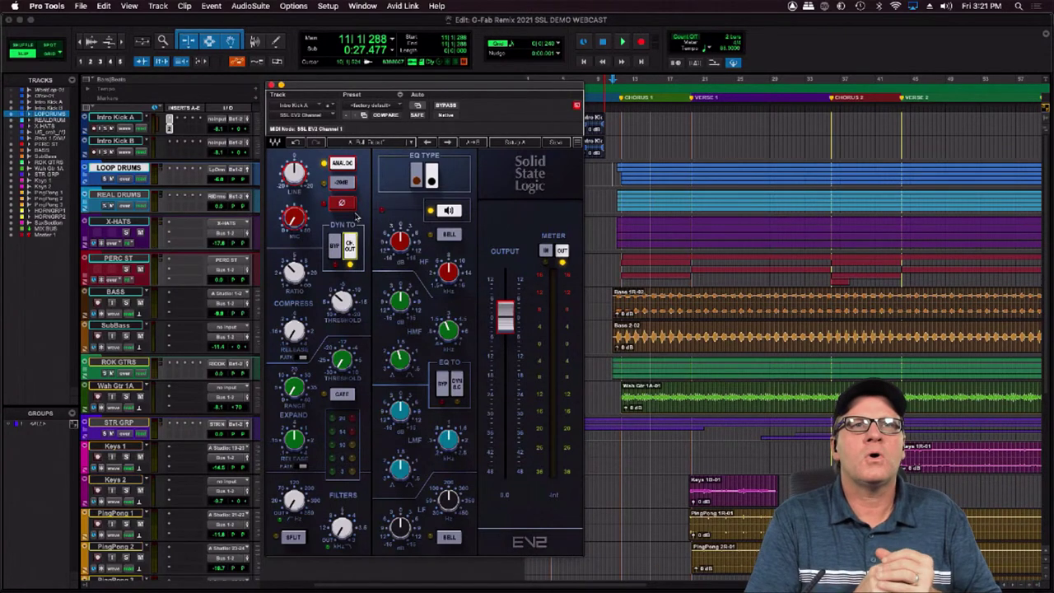
click(350, 249)
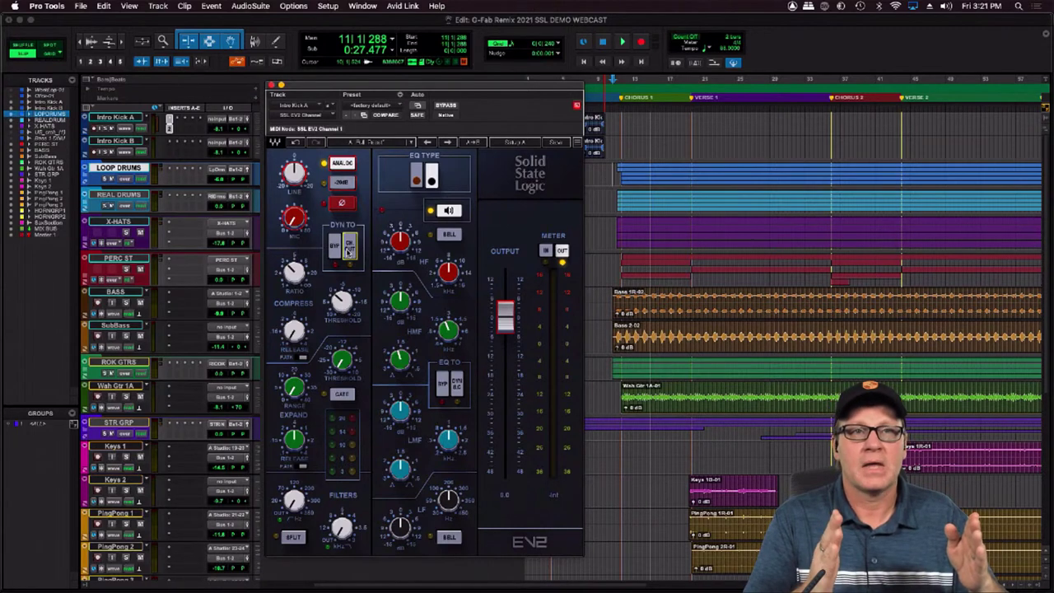
click(349, 250)
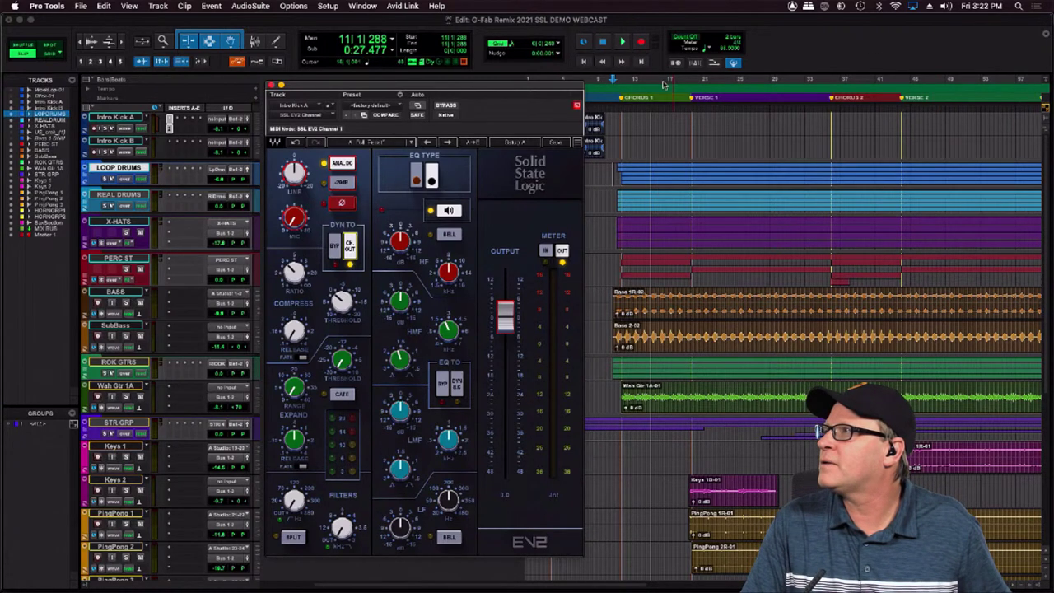
click(656, 24)
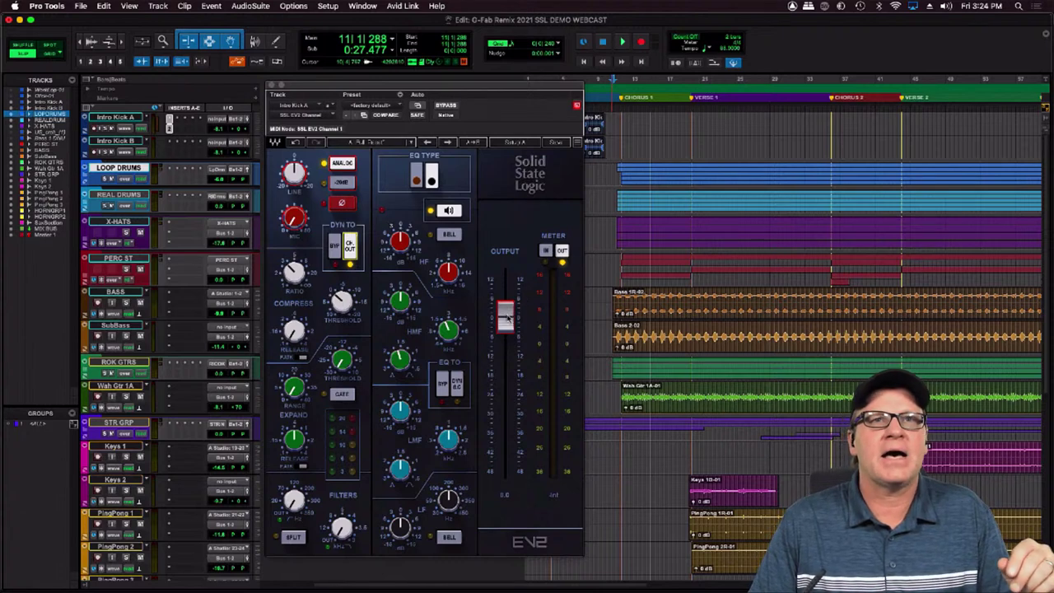
Lower the output fader to about -0.3 dB, set the meter to show the input, and close the plug-in
drag(508, 320, 508, 321)
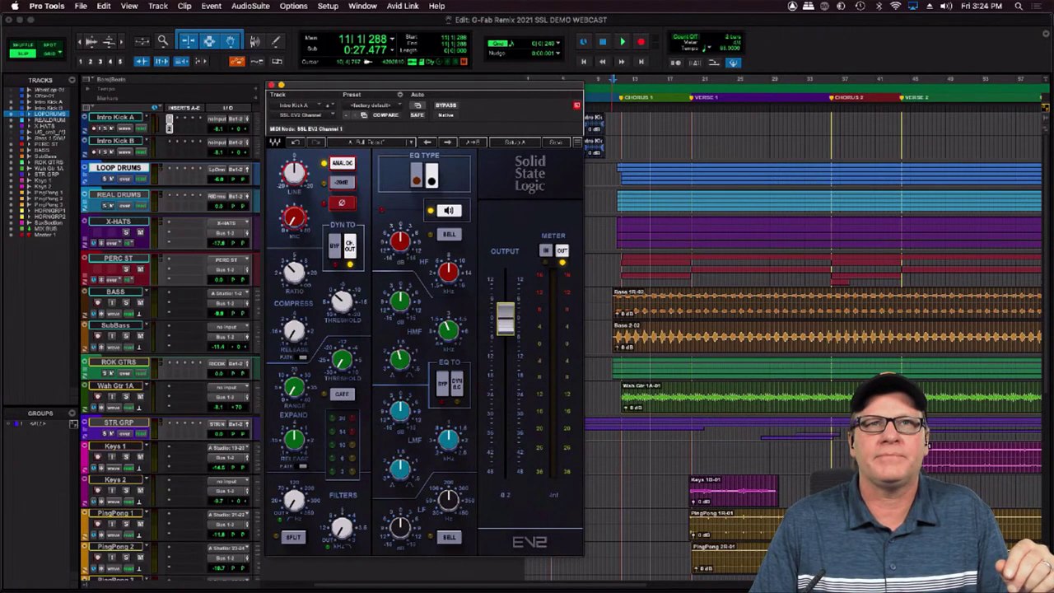
click(548, 251)
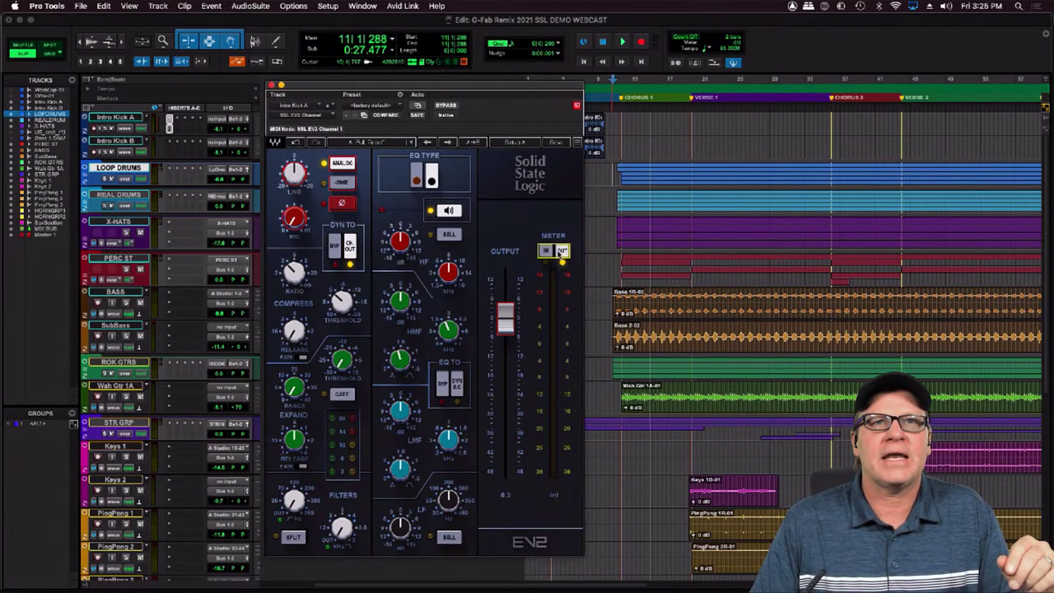
click(545, 253)
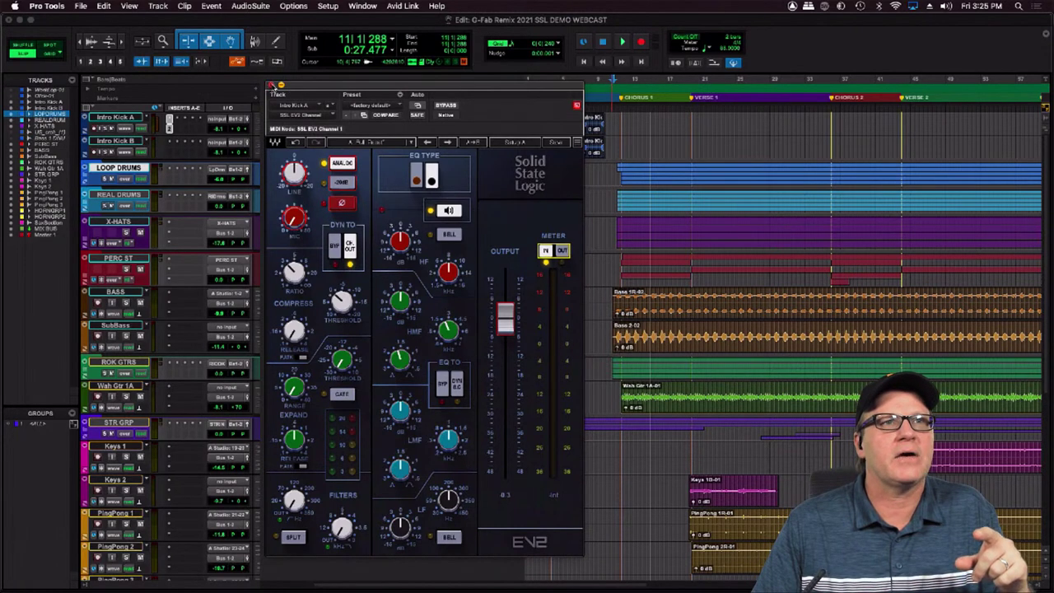
click(272, 86)
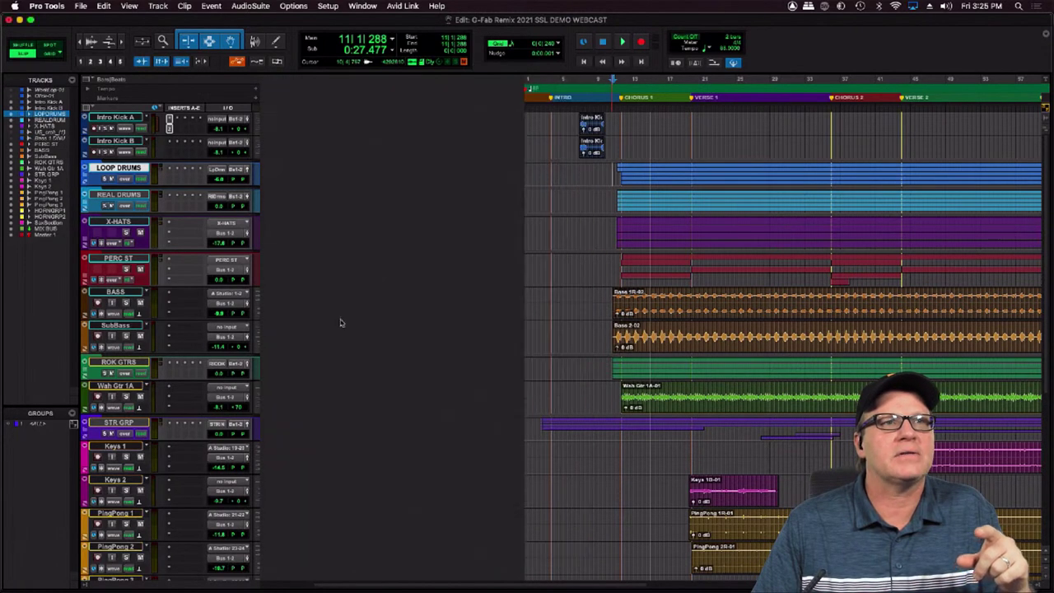
Insert the SSL EV2 Channel plug-in on the Keys 1 track
click(170, 449)
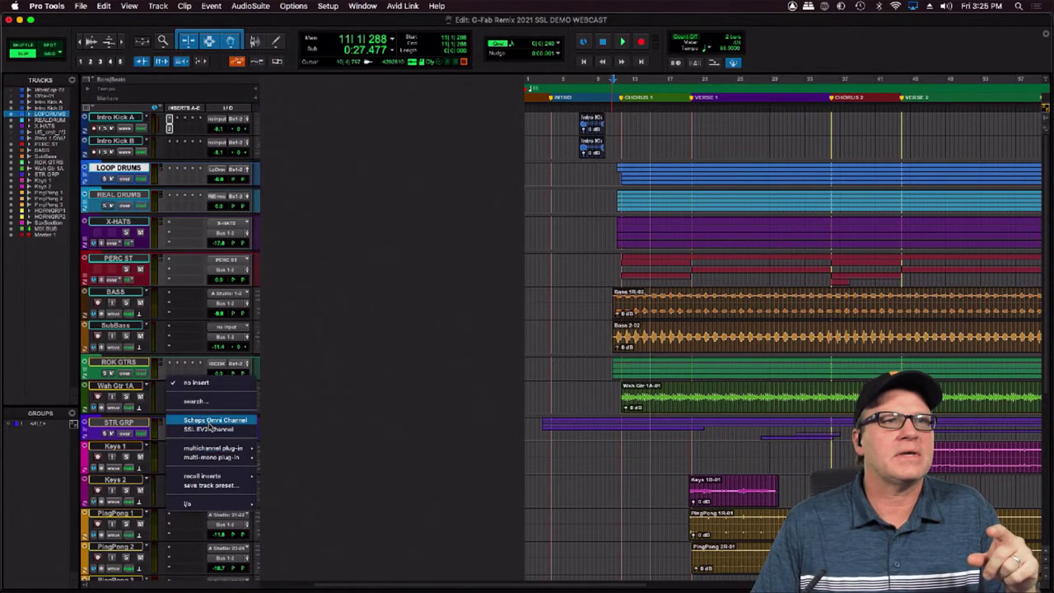
click(210, 429)
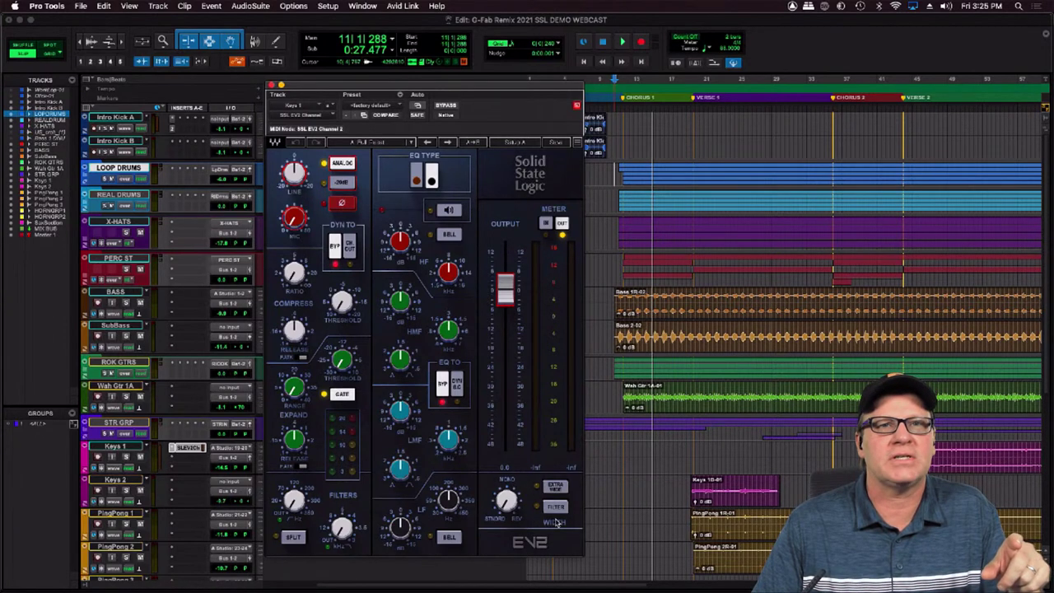
Try the Width control between 0 and 100, toggle Extra Wide on and off, and close the plug-in
click(505, 505)
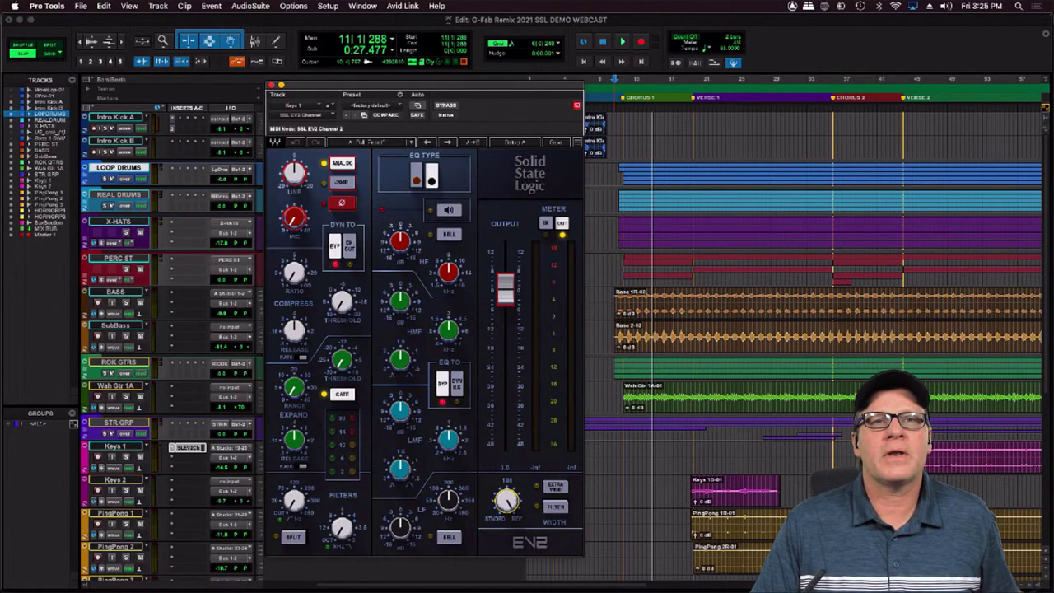
drag(507, 501, 507, 569)
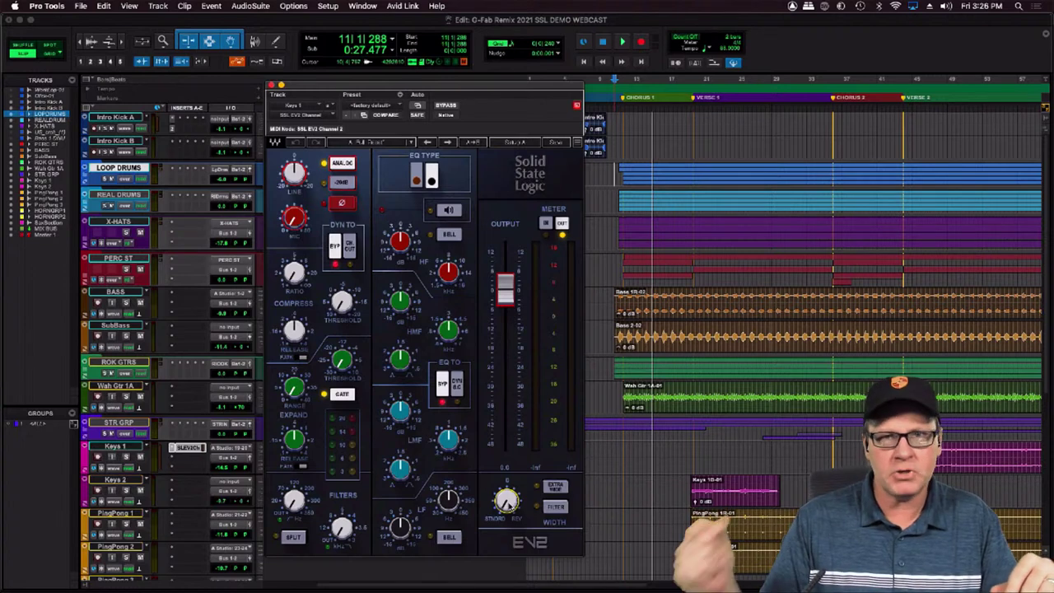
click(558, 489)
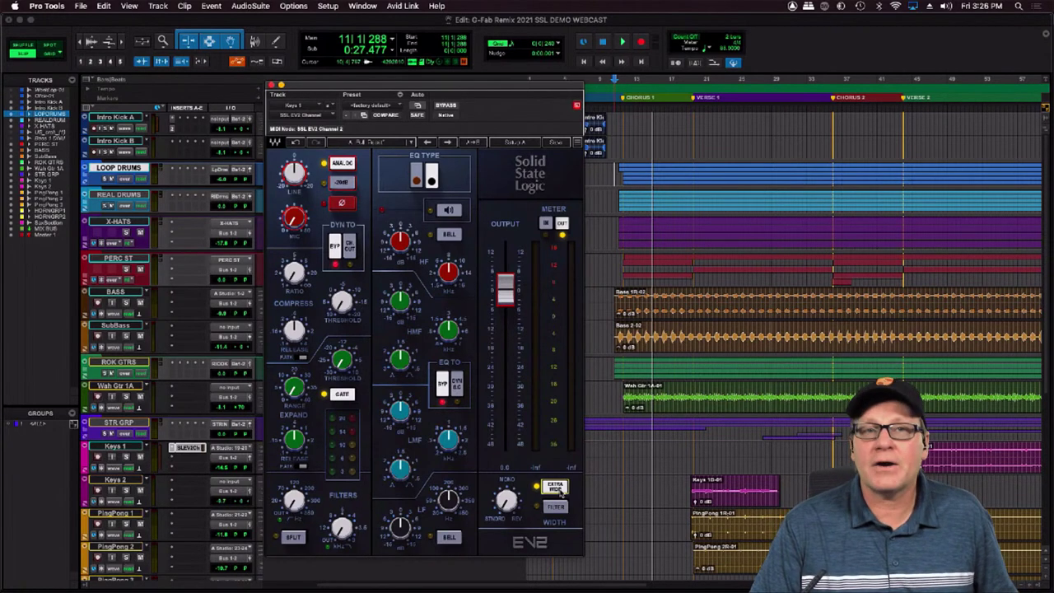
click(557, 488)
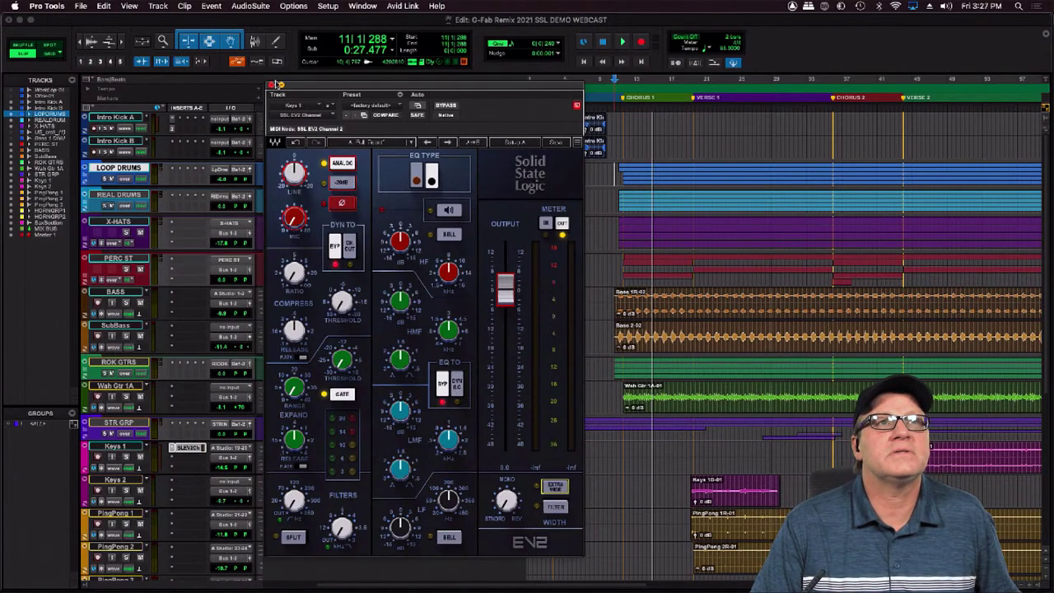
click(272, 85)
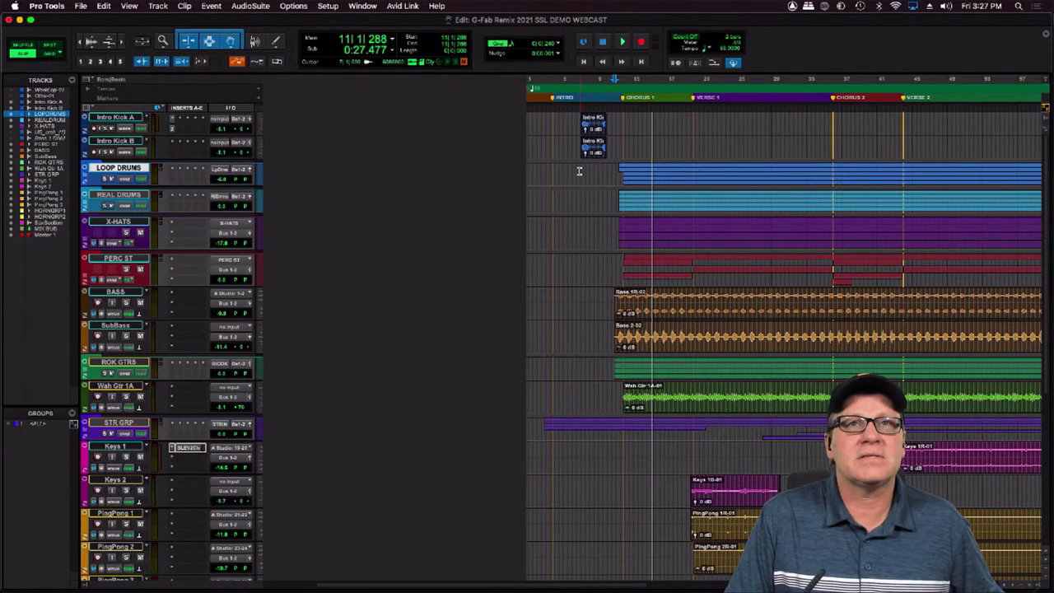
Place the edit cursor at about bar 7 on the LOOP DRUMS track, just ahead of the intro kick clips
click(580, 170)
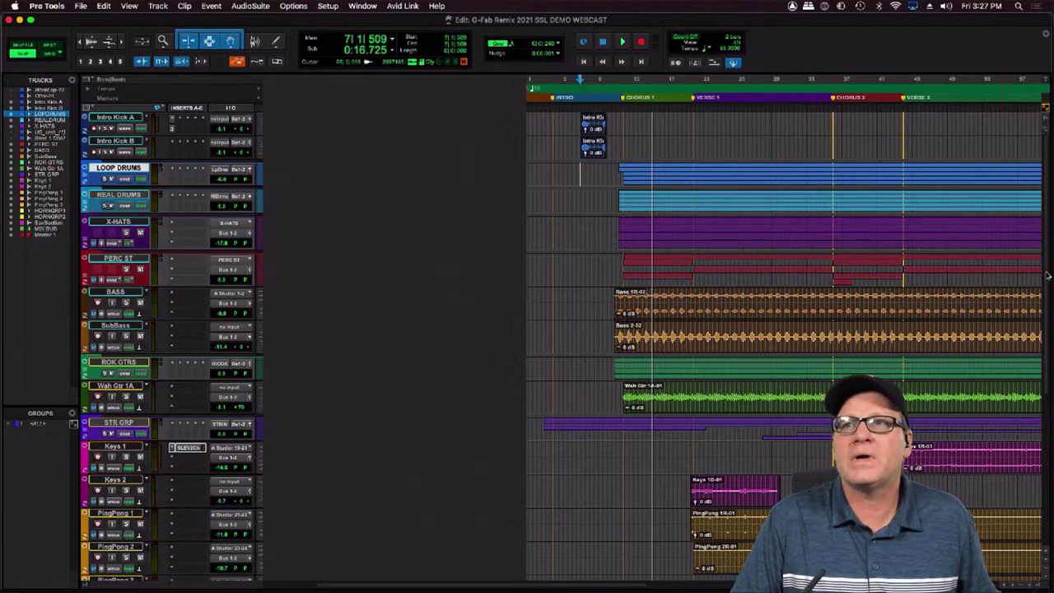
drag(1047, 275, 1043, 182)
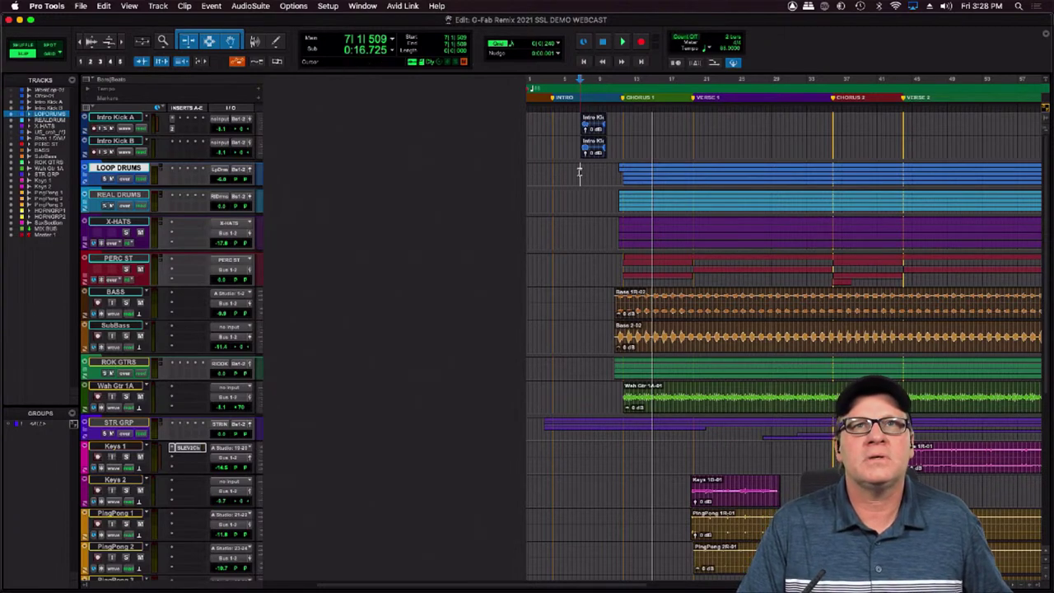
click(579, 171)
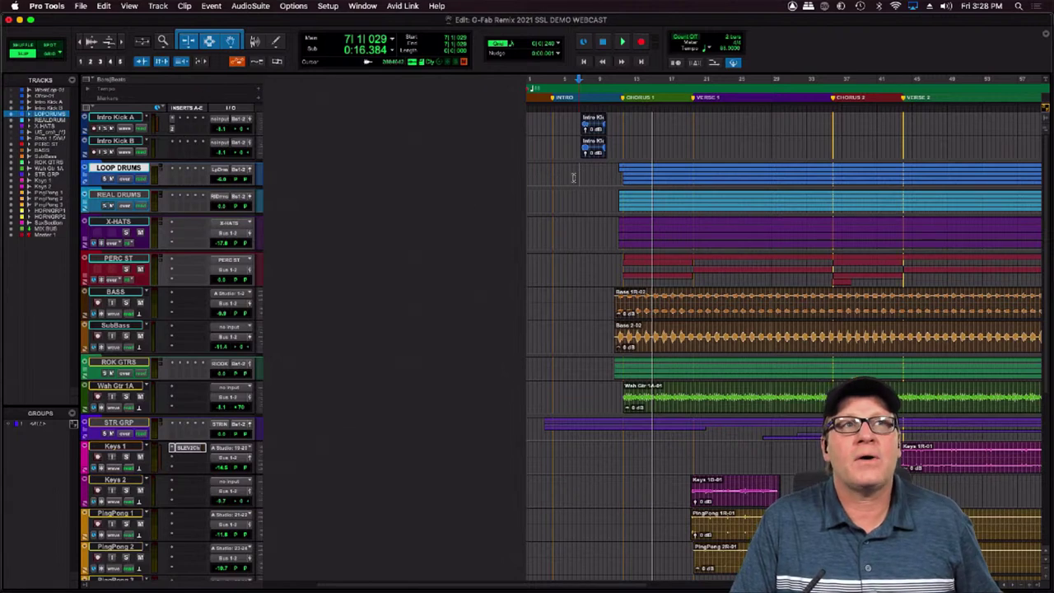
Expand the LOOP DRUMS and REAL DRUMS folder tracks to show their member tracks
click(84, 173)
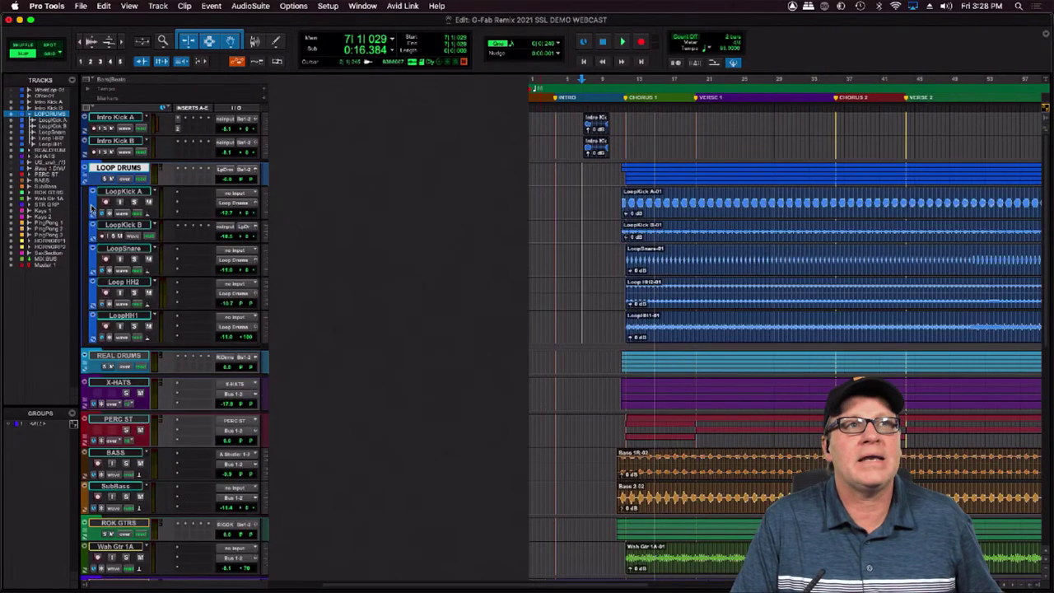
click(84, 362)
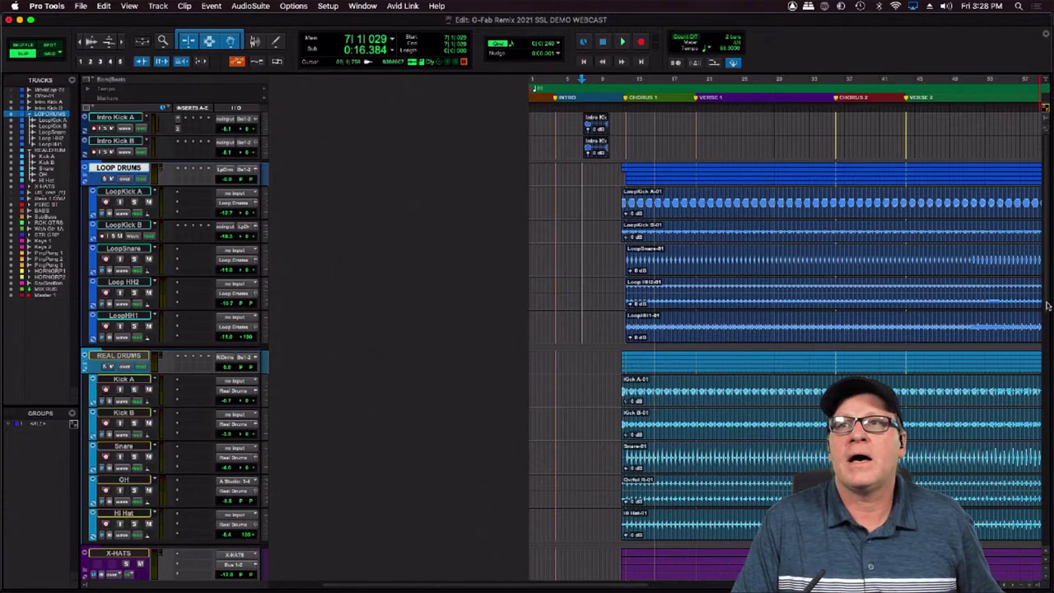
Expand the X-HATS and PERC ST folder tracks to show their member tracks
scroll(1046, 307, down, 3)
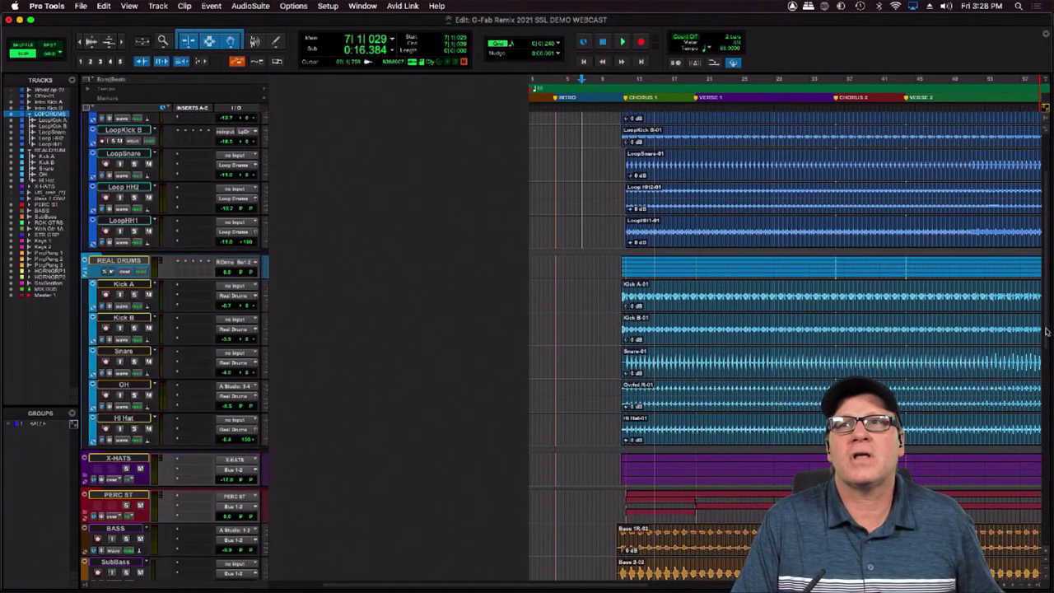
scroll(1046, 331, down, 4)
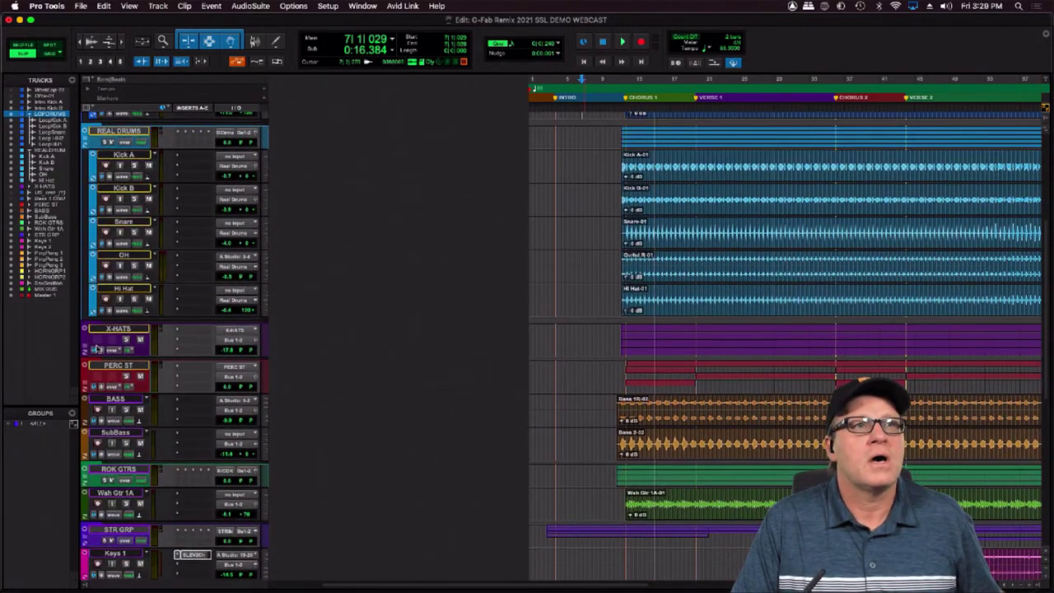
click(85, 349)
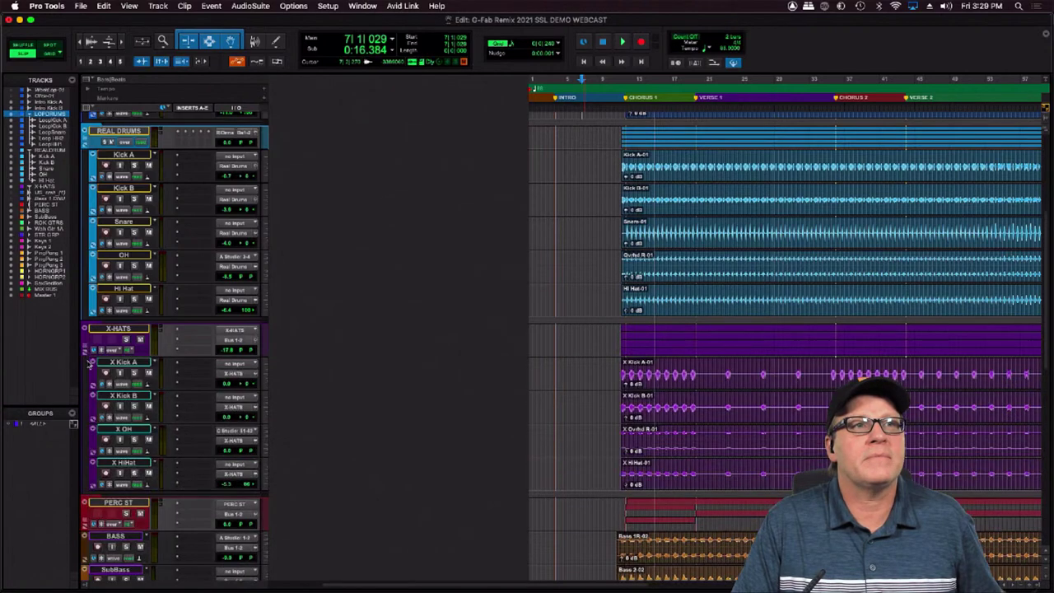
click(86, 523)
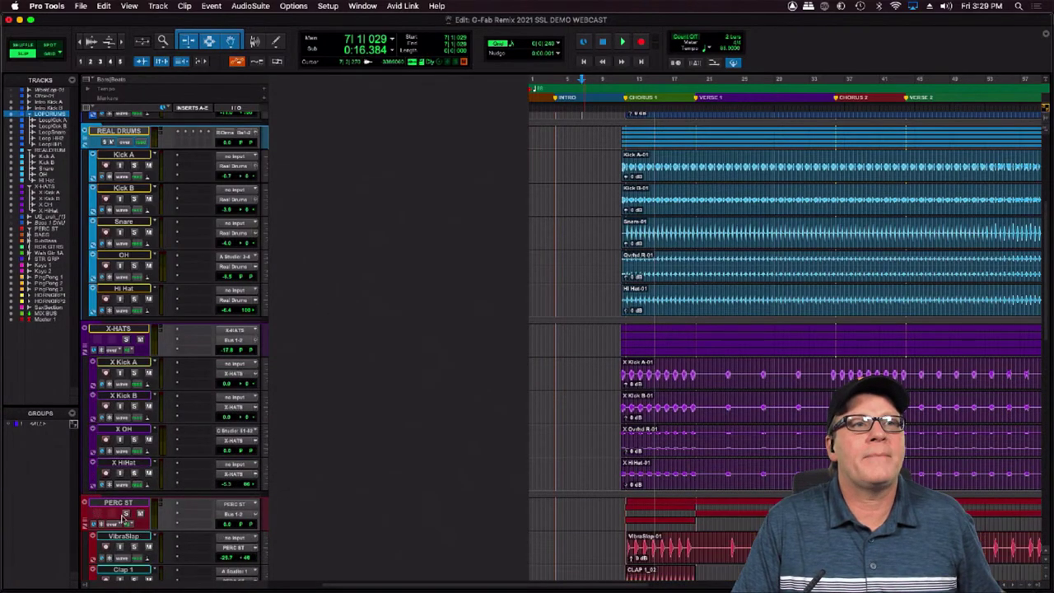
Expand the ROK GTRS and STR GRP folder tracks to show the guitar and strings tracks
drag(1051, 341, 1052, 497)
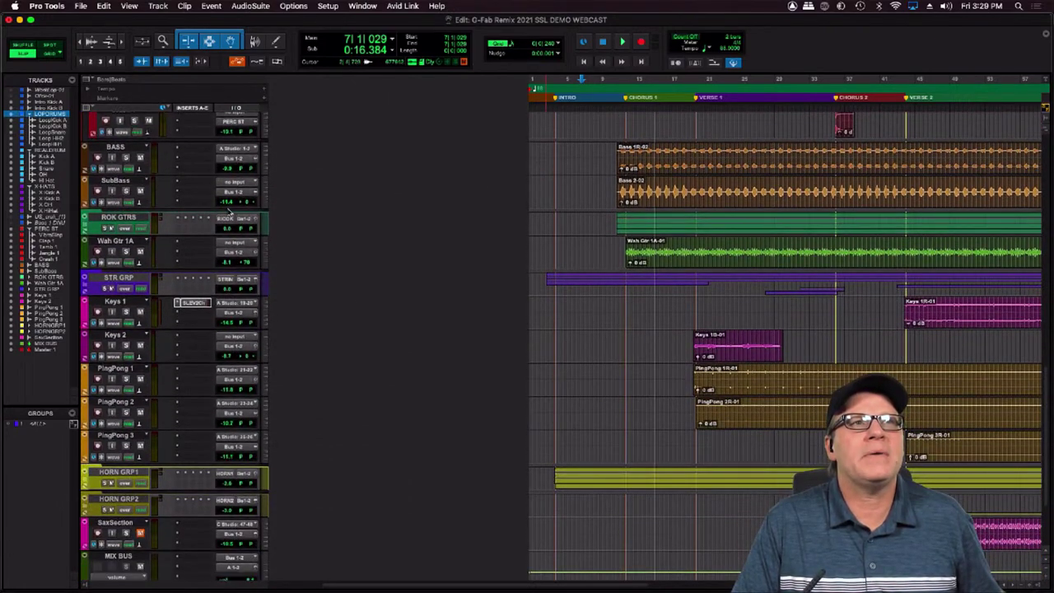
click(84, 218)
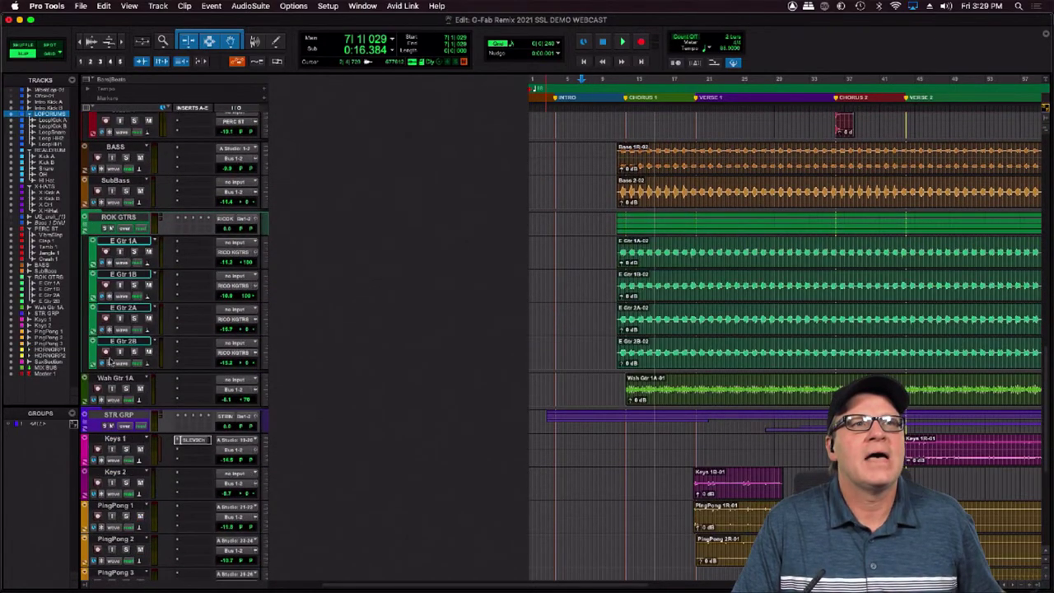
click(84, 424)
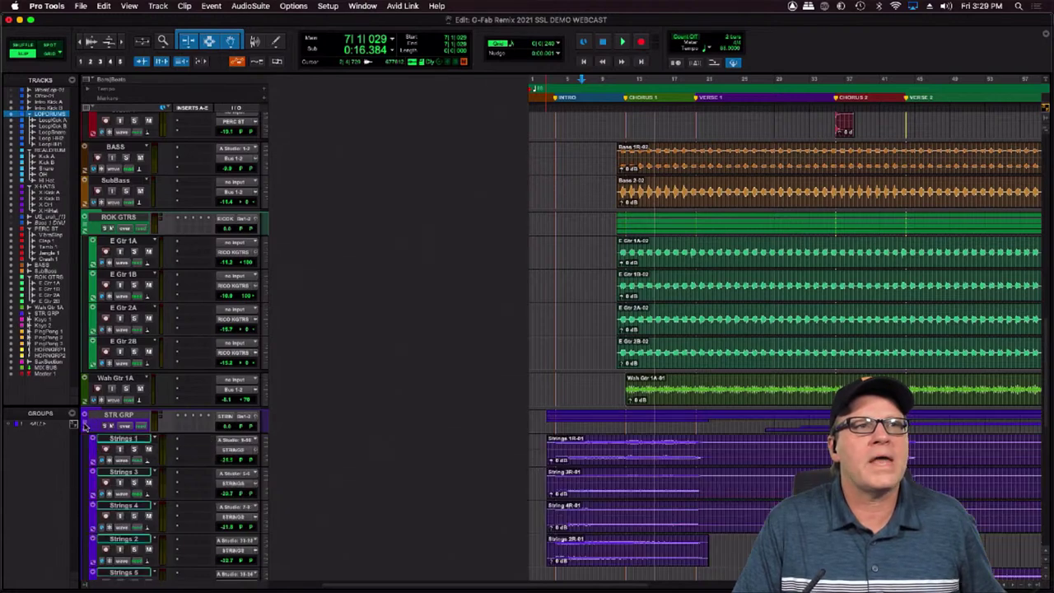
scroll(547, 470, down, 5)
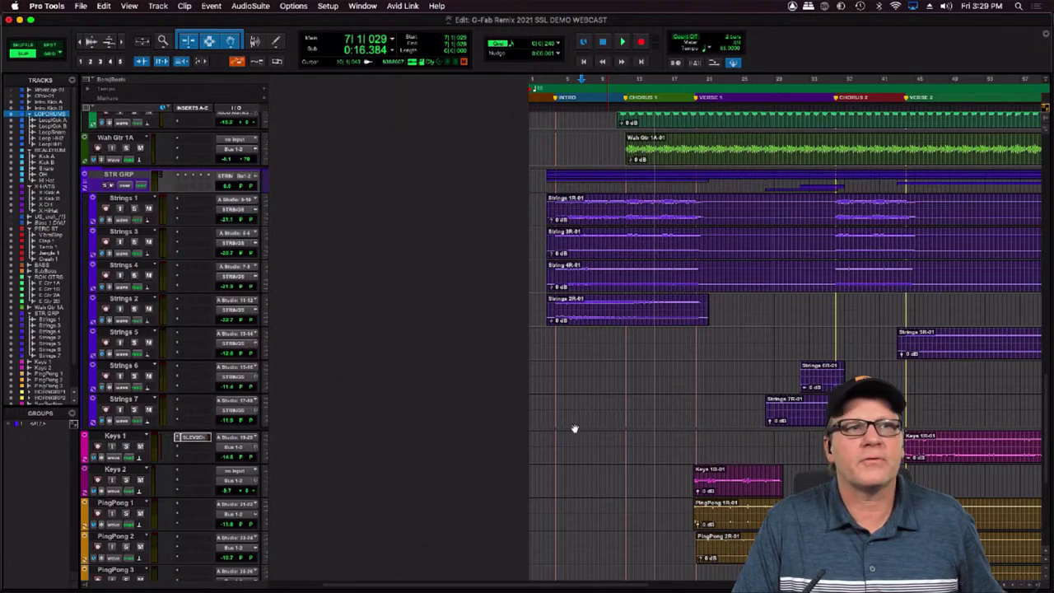
Expand the HORN GRP1 and HORN GRP2 folder tracks to show the individual horn tracks
drag(1047, 404, 1052, 460)
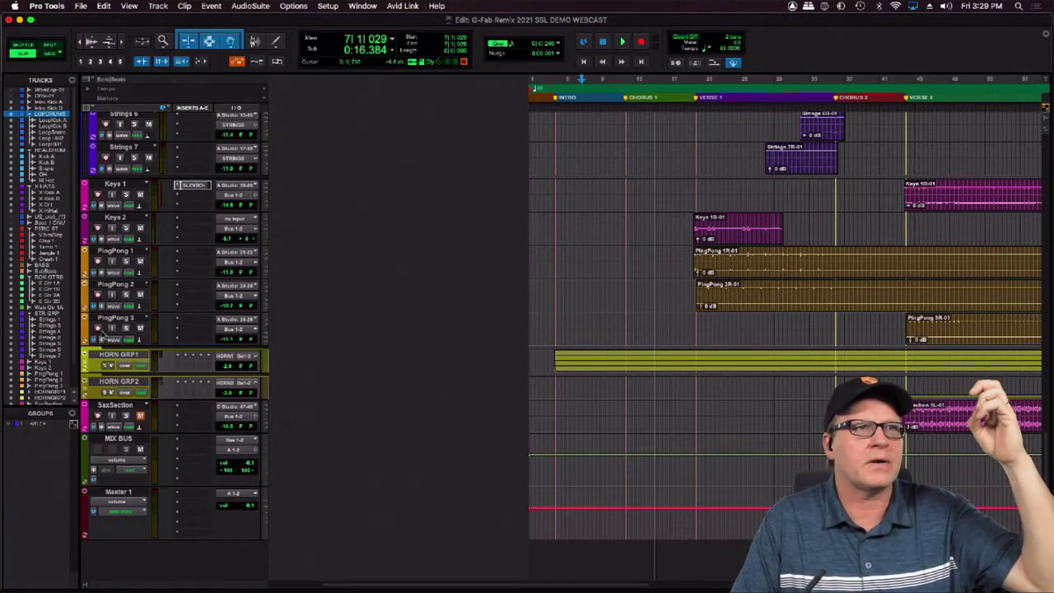
click(85, 364)
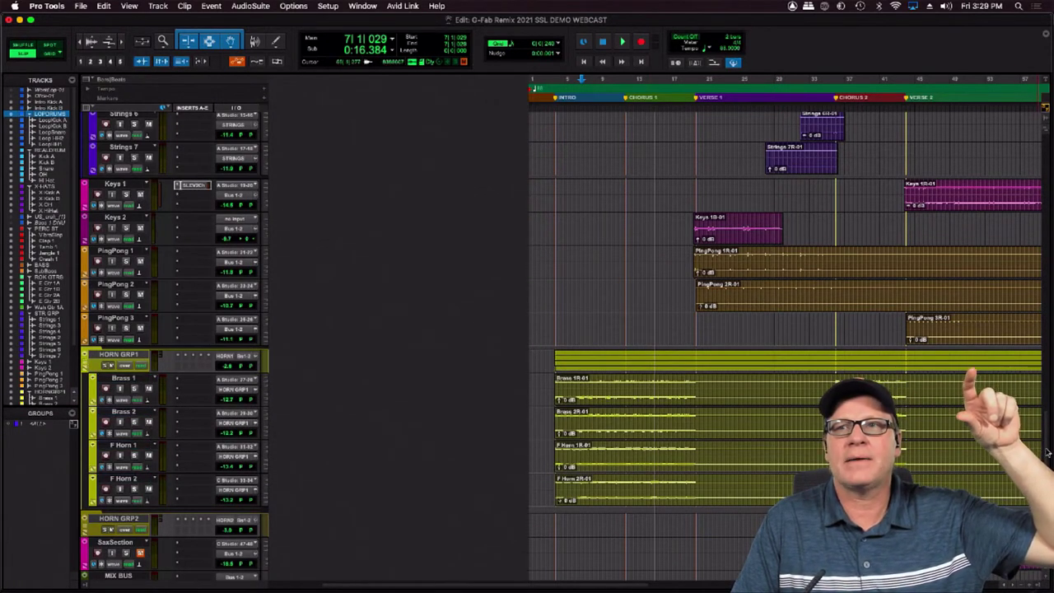
scroll(958, 376, down, 3)
scroll(370, 486, down, 2)
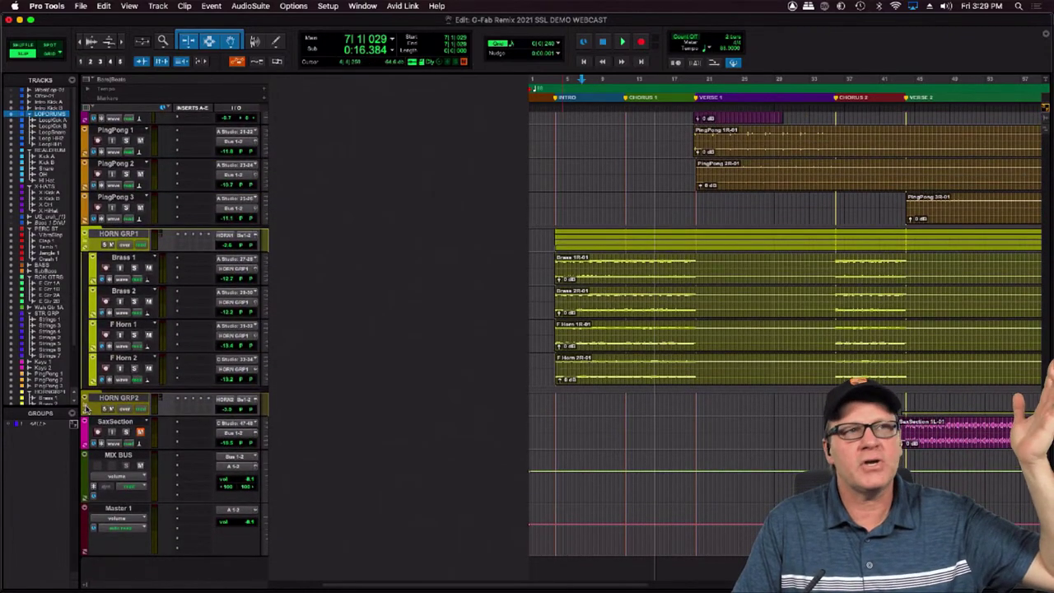
click(85, 409)
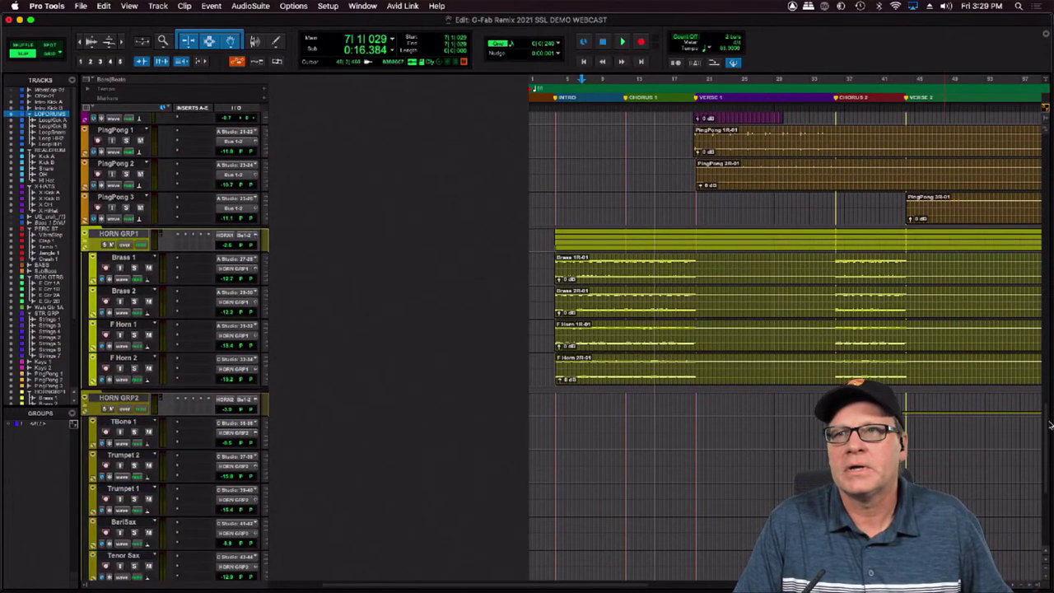
drag(1046, 426, 1050, 477)
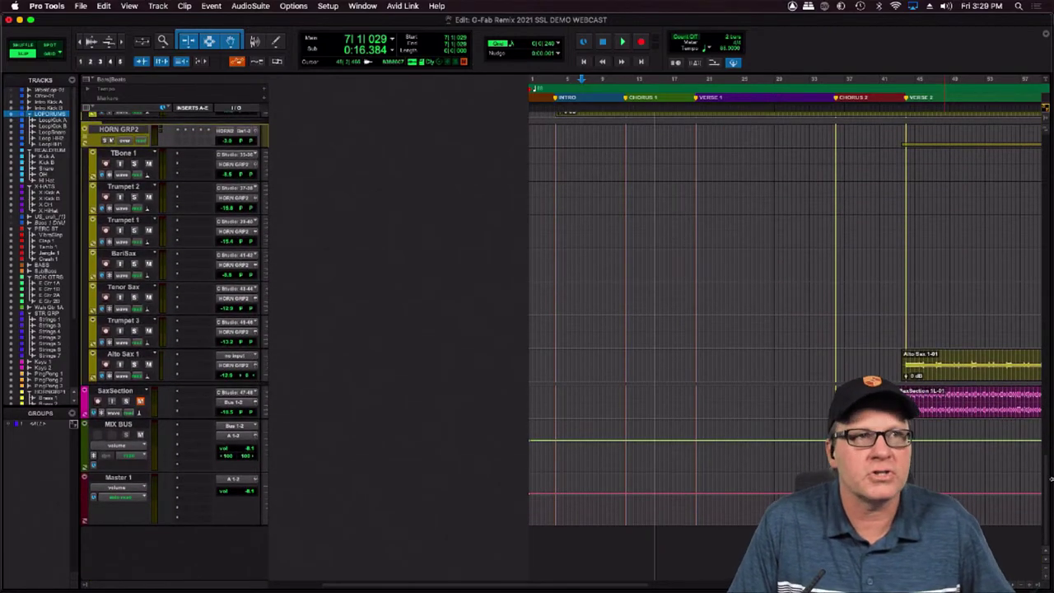
Review the member tracks of the LOOP DRUMS, REAL DRUMS and X-HATS folders from the start of the session
drag(1050, 478, 1045, 119)
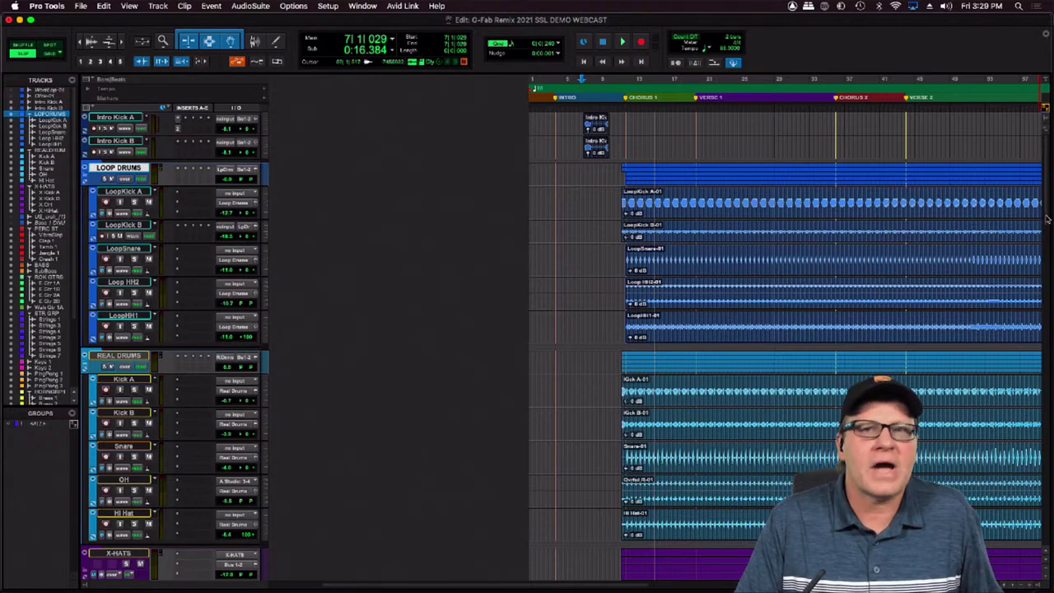
scroll(1048, 221, down, 1)
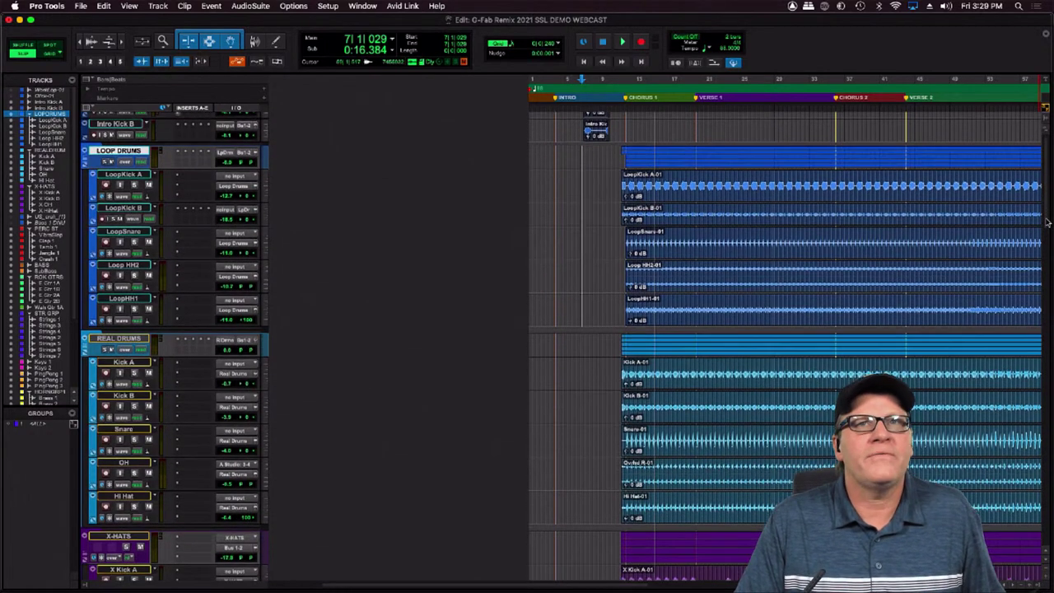
scroll(1047, 221, down, 1)
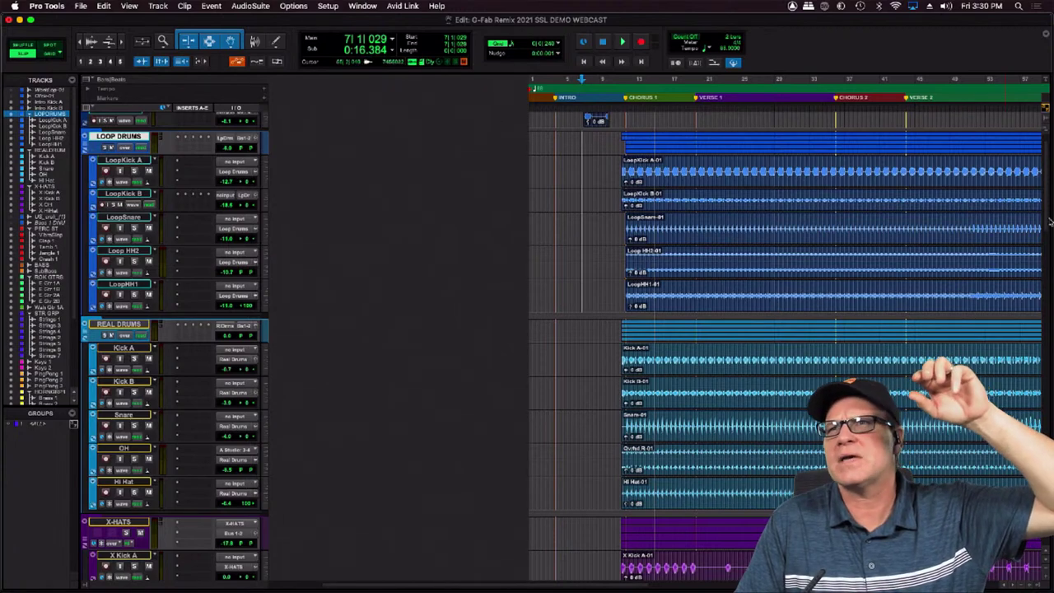
drag(1045, 207, 1052, 241)
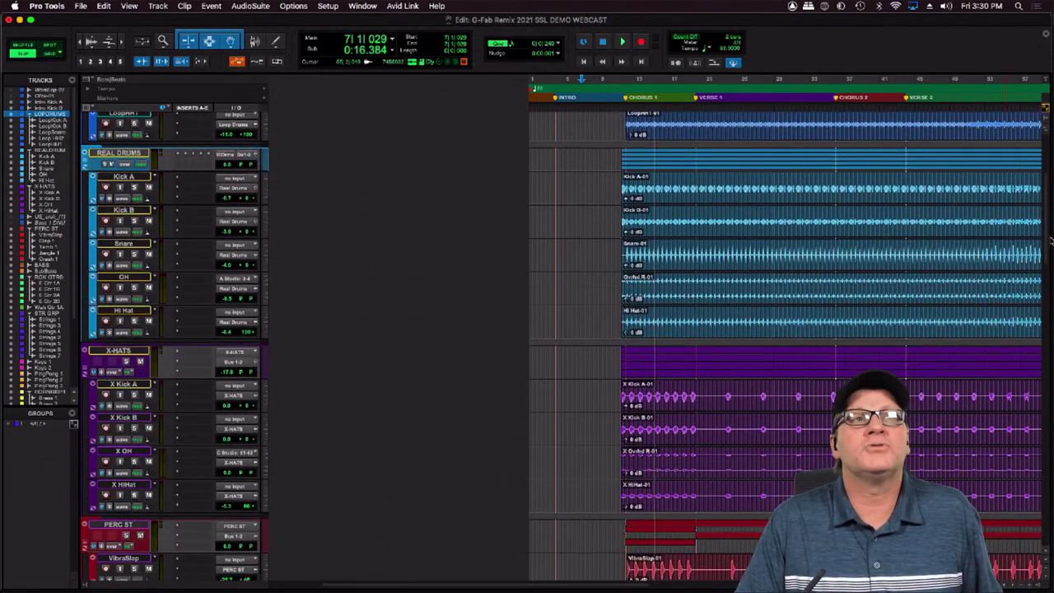
drag(1052, 240, 1052, 241)
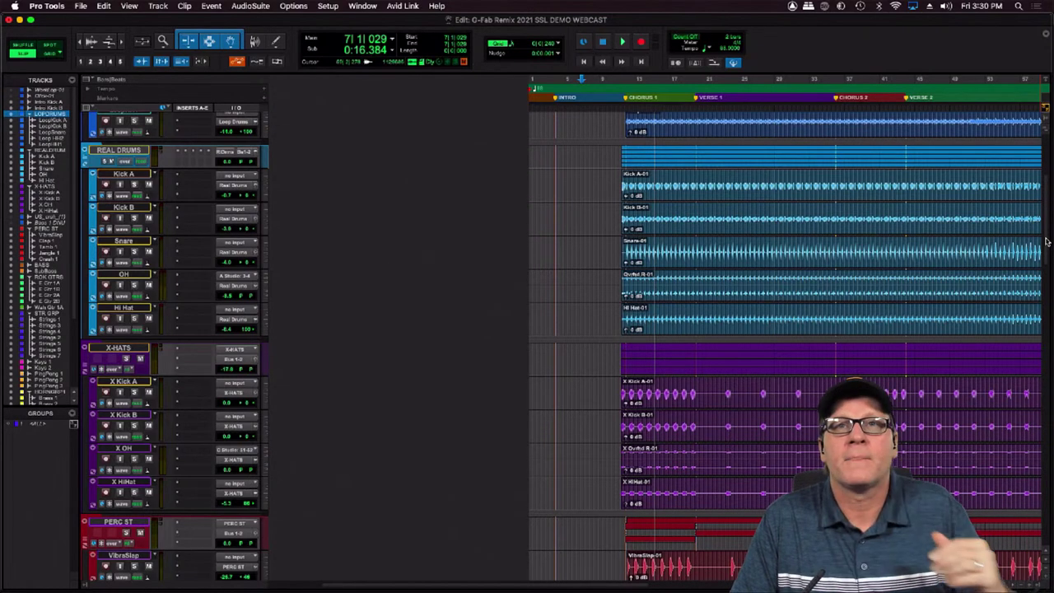
scroll(1046, 241, down, 1)
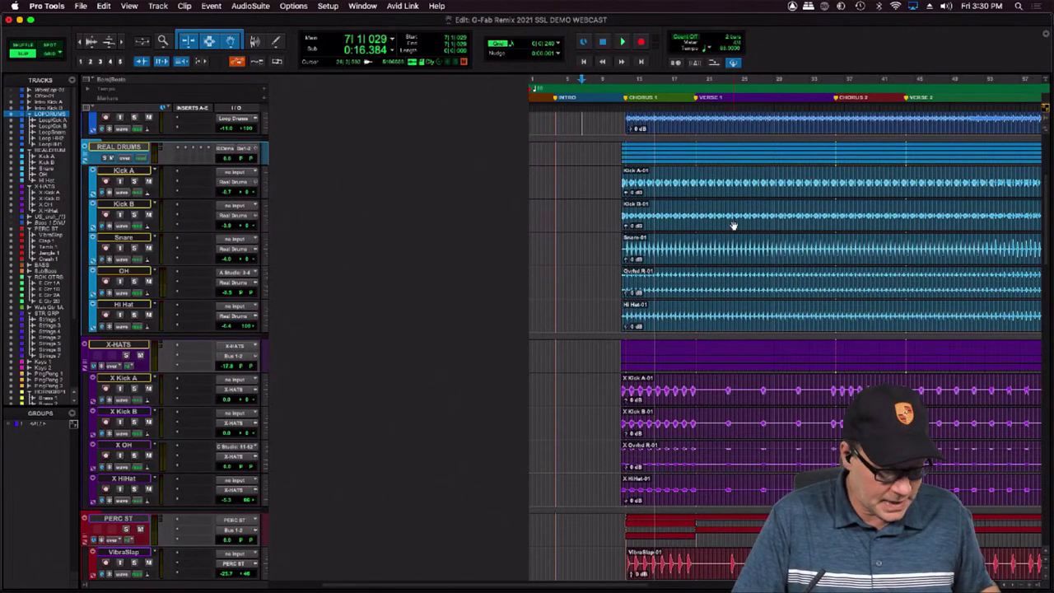
Enlarge the timeline around Chorus 1 and Verse 1, and reduce the height of the Kick A track in REAL DRUMS
key(t)
key(t)
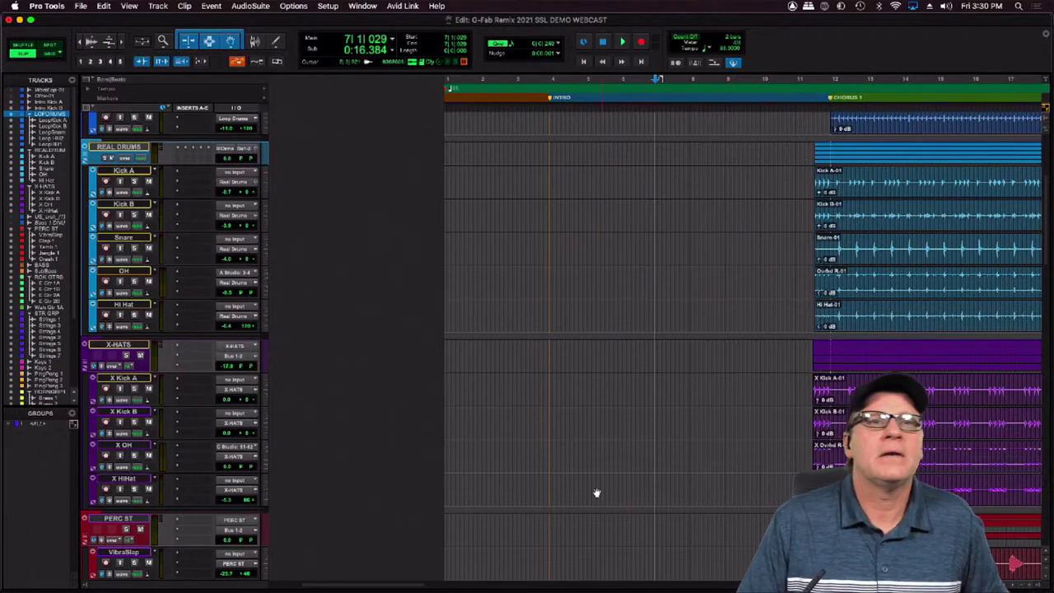
drag(400, 587, 476, 589)
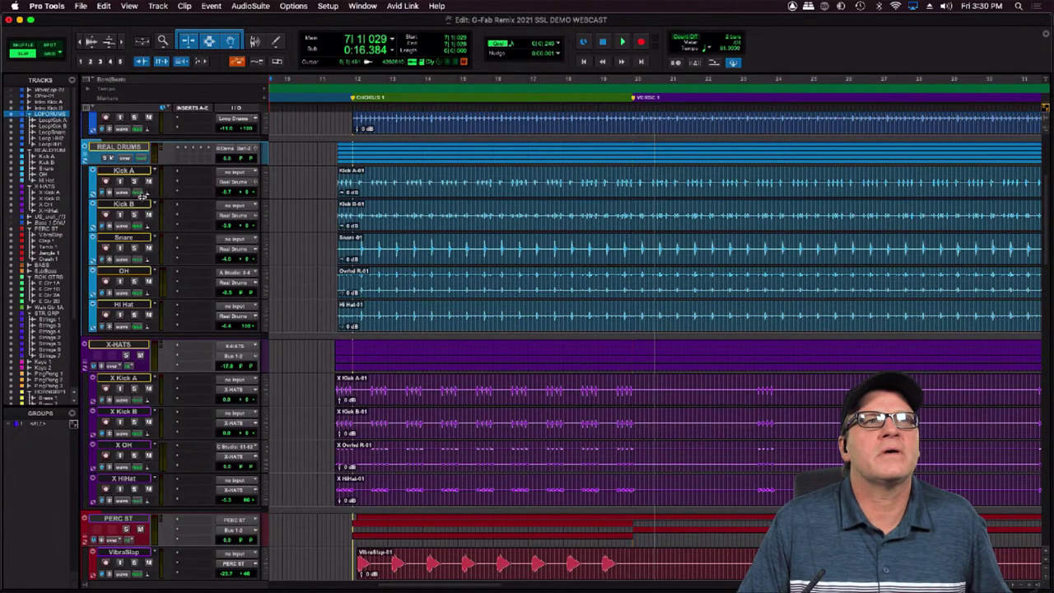
drag(142, 196, 167, 191)
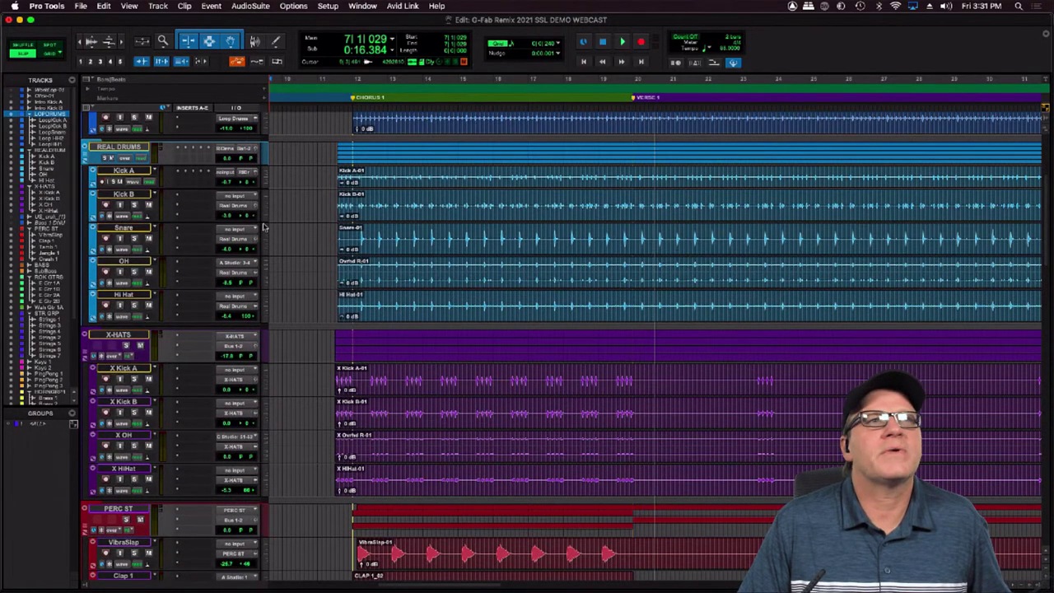
Examine the X-HATS, percussion, bass, guitar and strings tracks around Chorus 1 and Verse 1
scroll(1046, 273, down, 3)
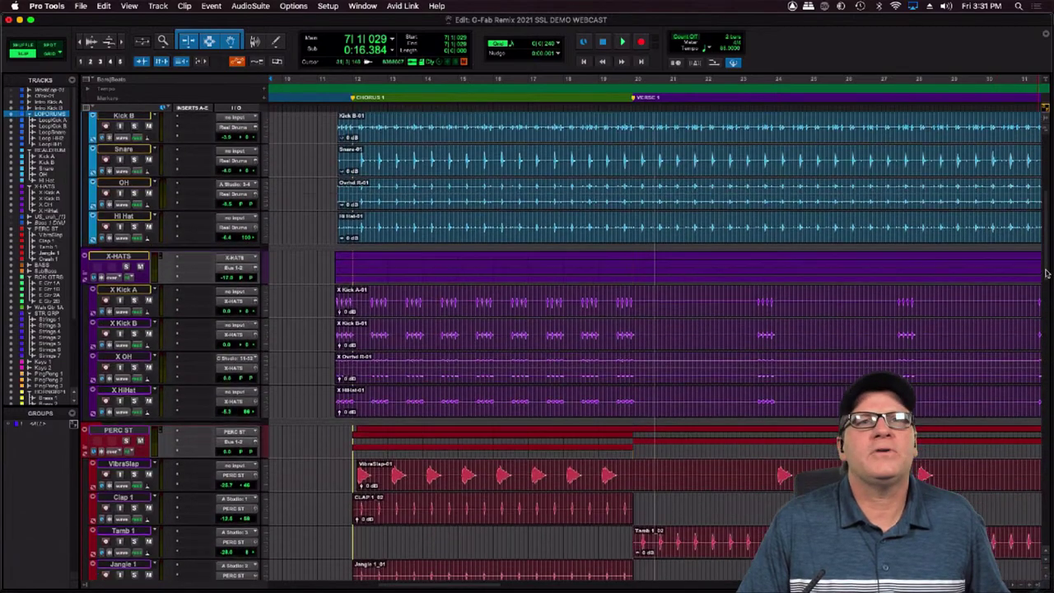
scroll(1046, 274, down, 5)
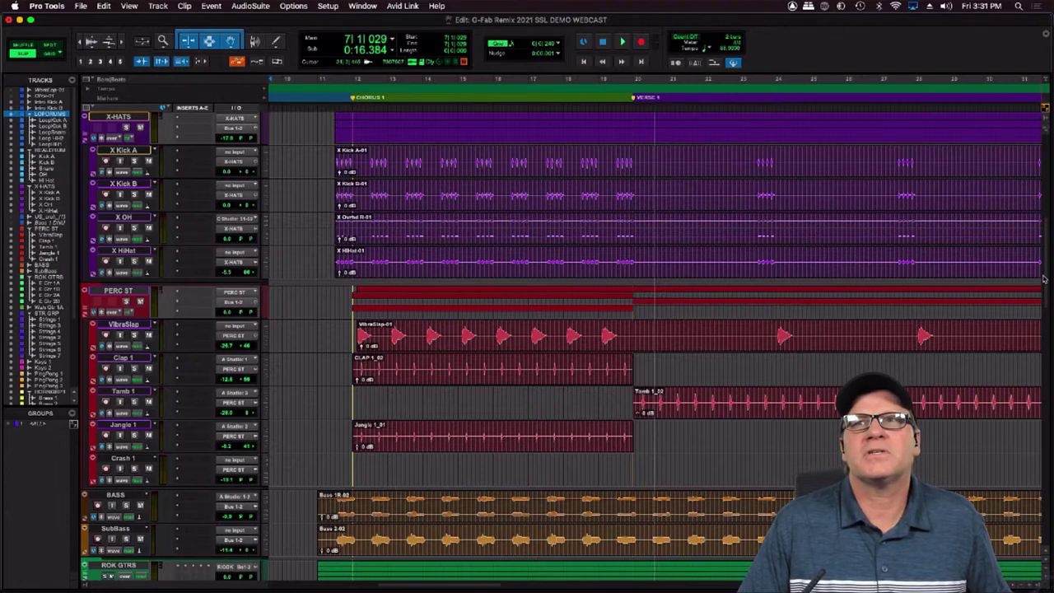
scroll(1046, 282, down, 2)
scroll(1051, 297, down, 2)
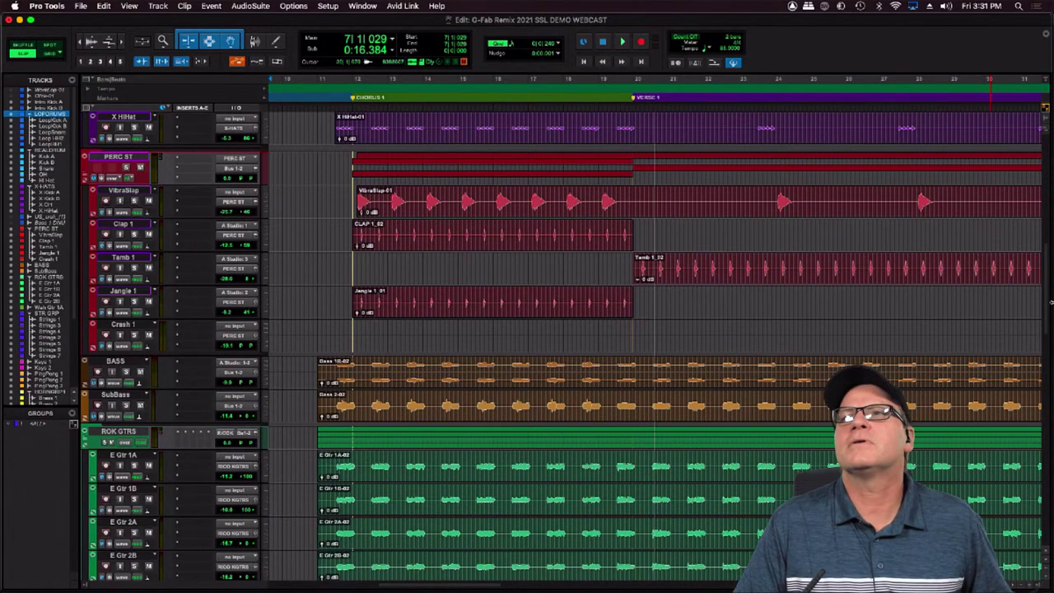
drag(1045, 316, 1051, 360)
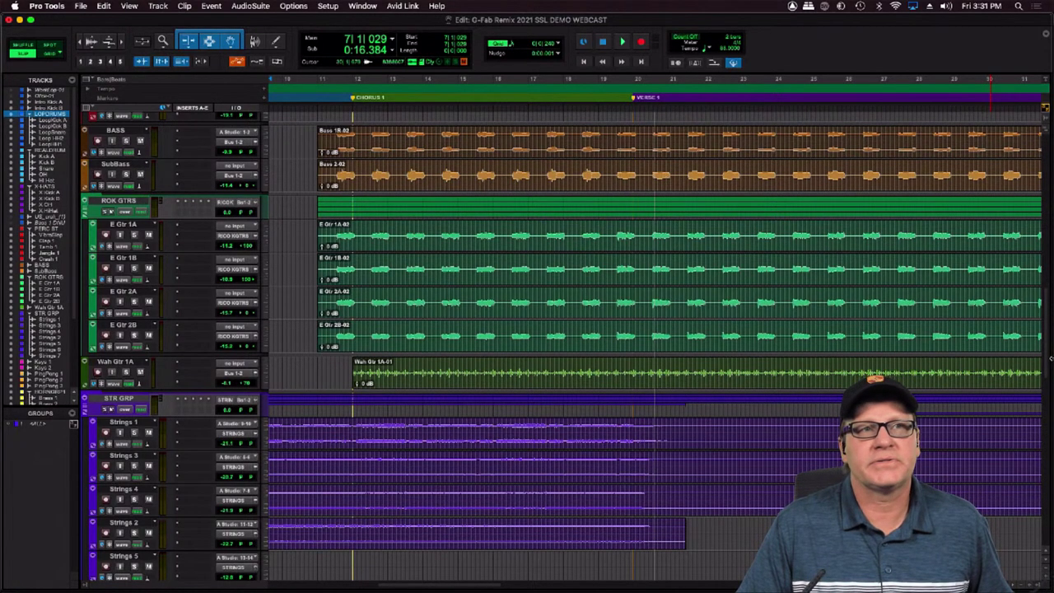
drag(1051, 359, 1051, 403)
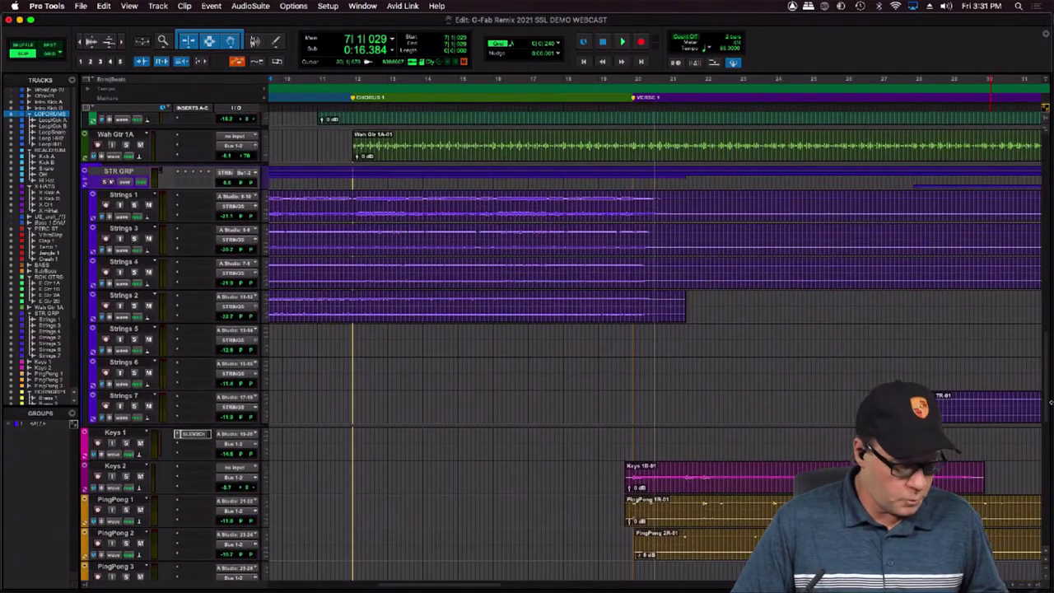
Examine how the strings, keys, PingPong, horn and SaxSection clips are spread from the intro to Chorus 4
key(r)
key(r)
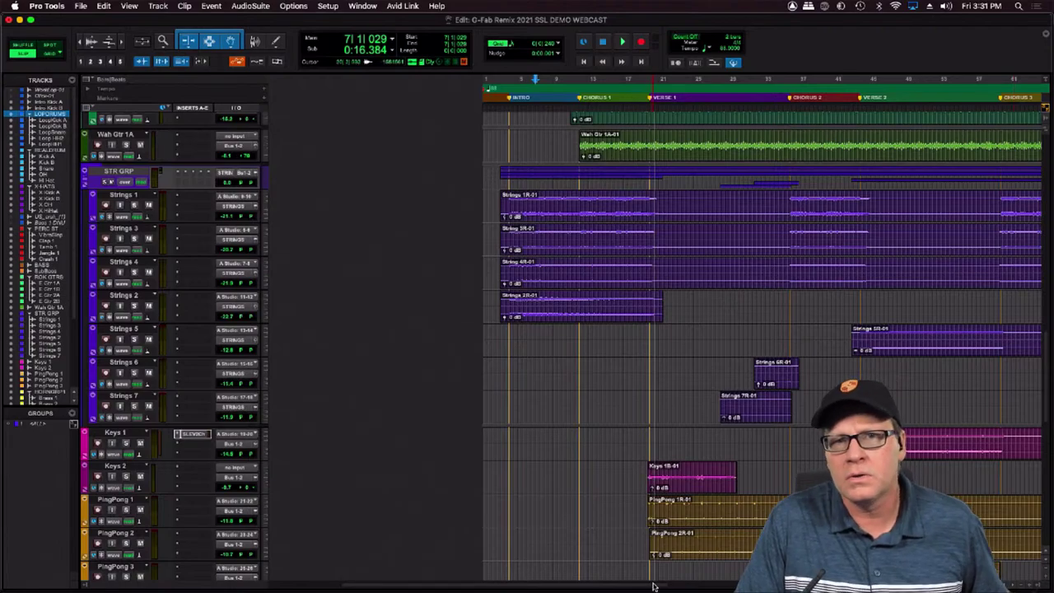
mouse_move(655, 587)
mouse_down()
mouse_move(866, 587)
mouse_move(723, 586)
mouse_move(756, 587)
mouse_up()
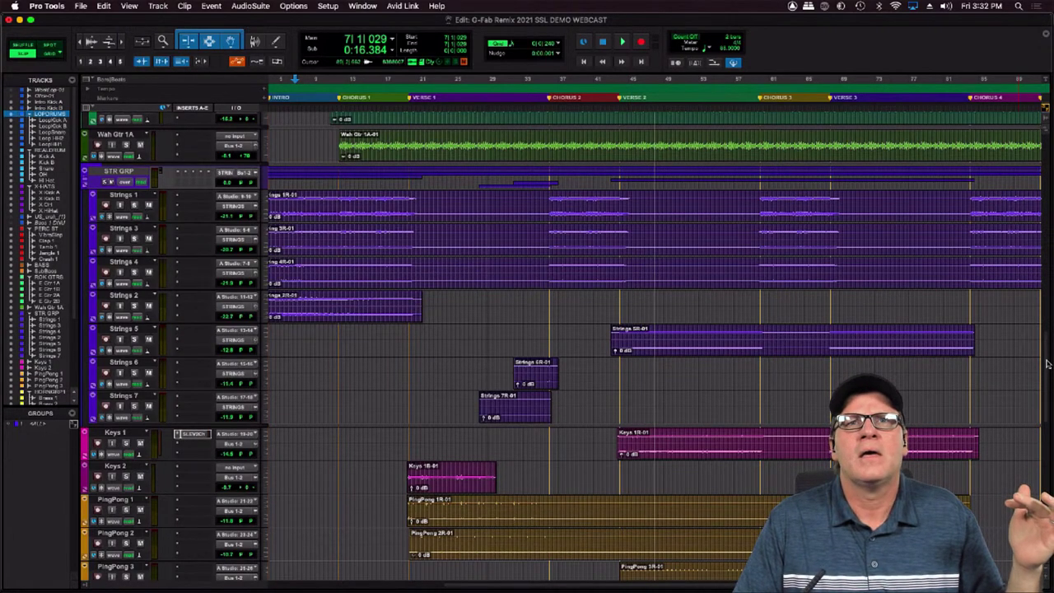
drag(1048, 362, 1051, 444)
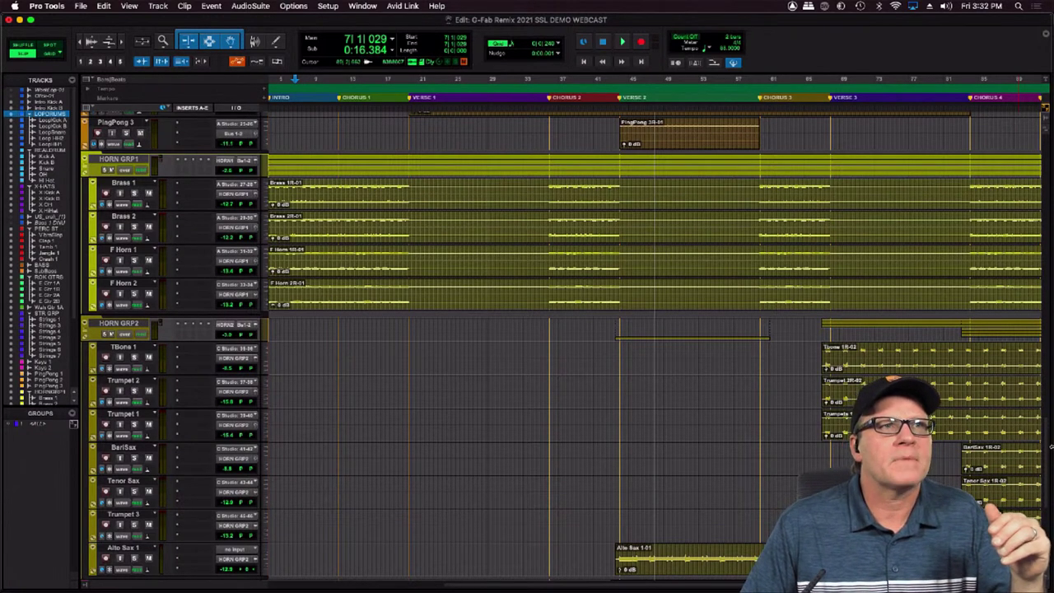
scroll(650, 346, down, 3)
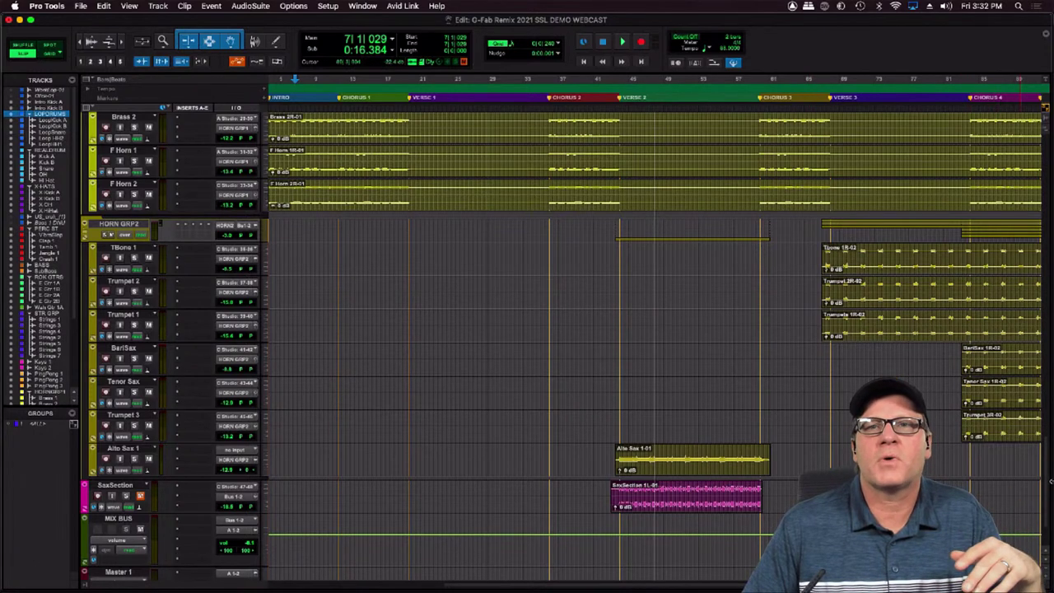
scroll(1046, 459, down, 3)
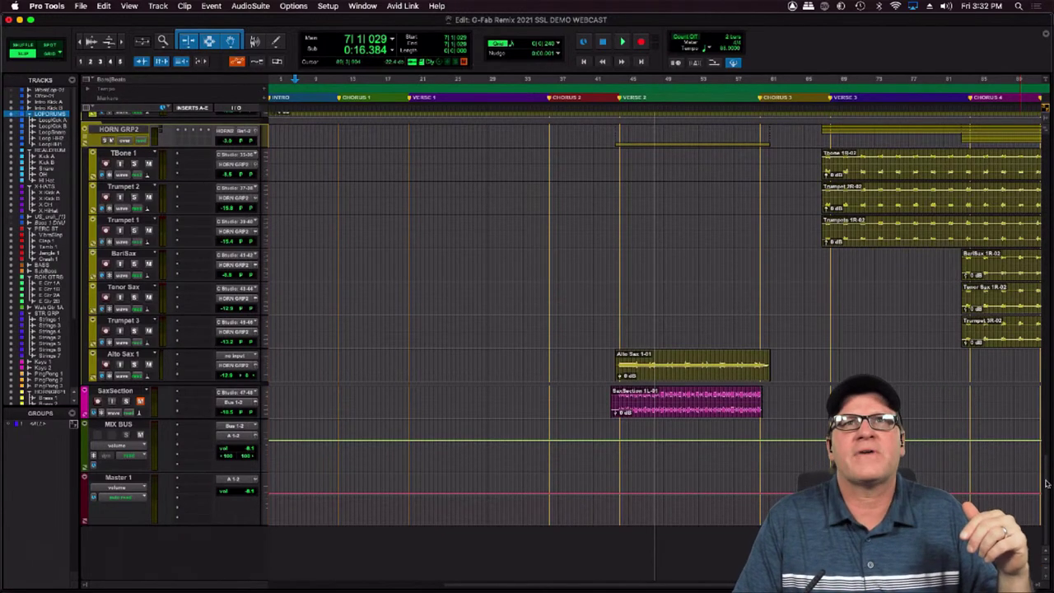
Place the edit cursor at about bar 6 on the LoopKick A track and open the SSL EV2 Channel on Intro Kick A
scroll(1046, 481, up, 15)
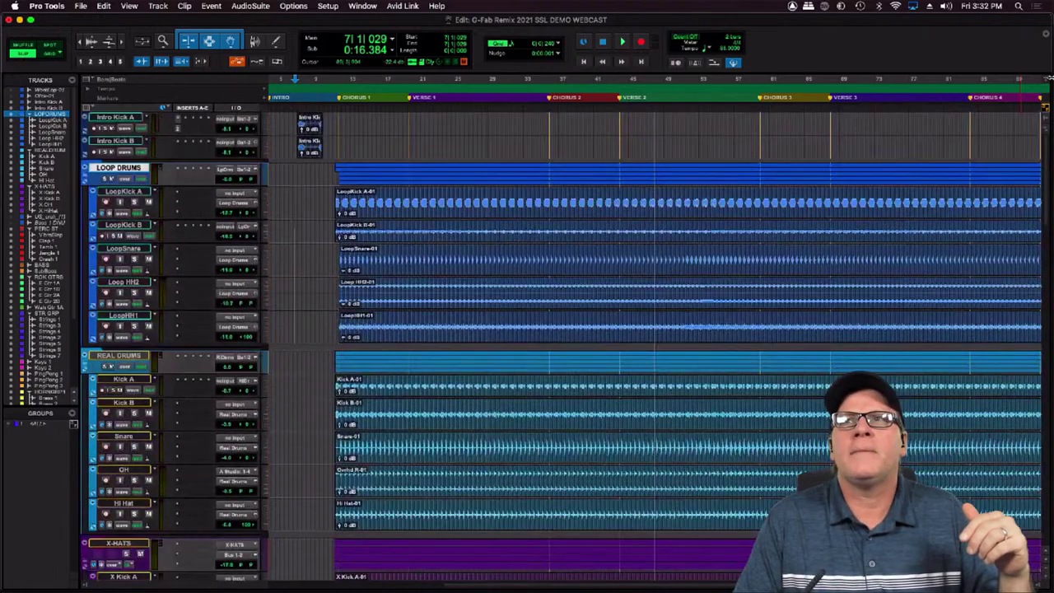
click(292, 194)
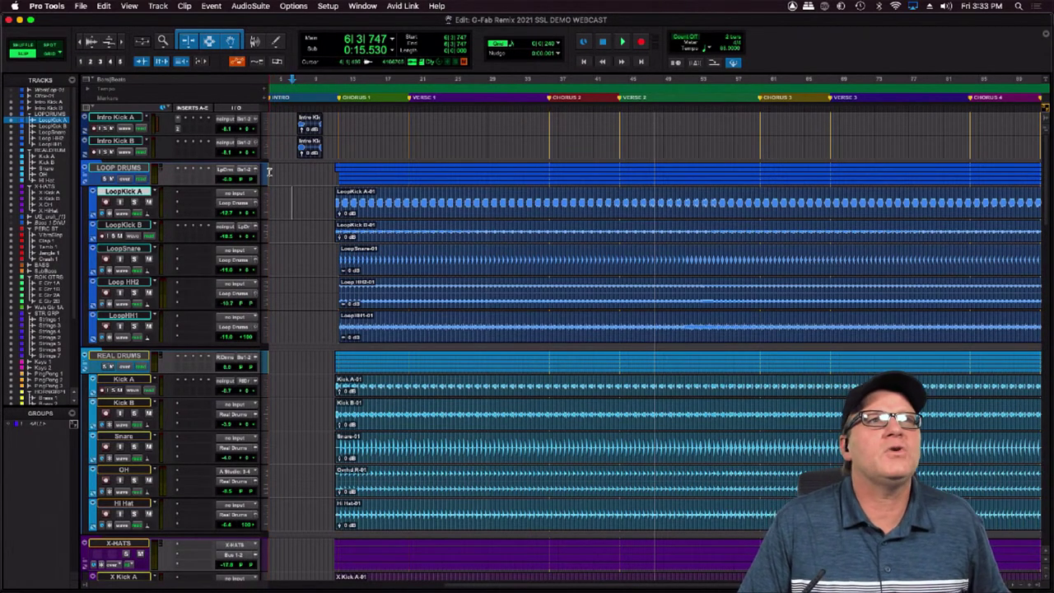
click(178, 124)
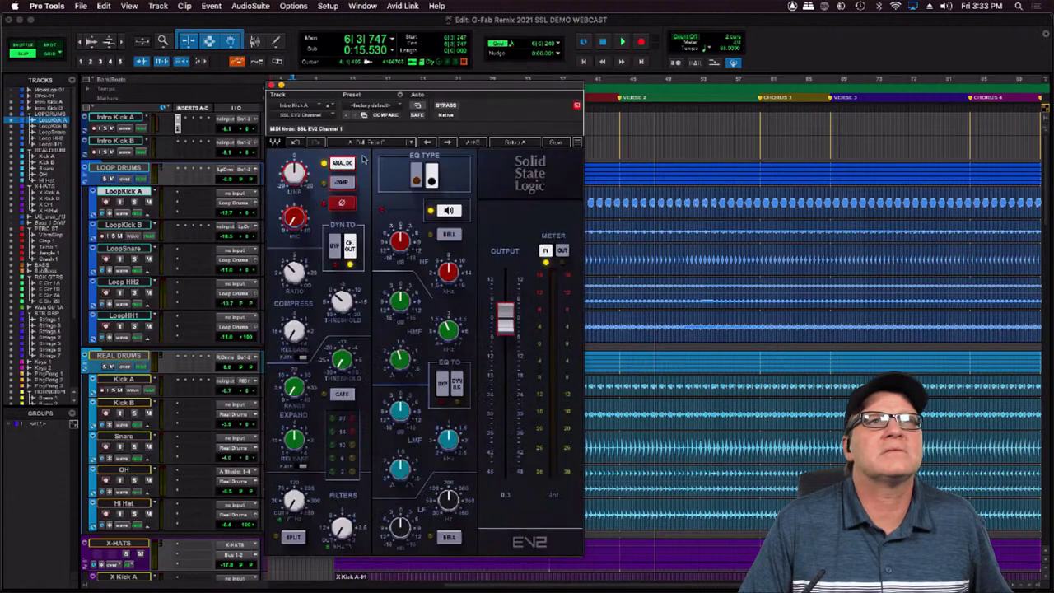
Bypass the SSL EV2 Channel on Intro Kick A and on Keys 1, closing each plug-in window
click(446, 107)
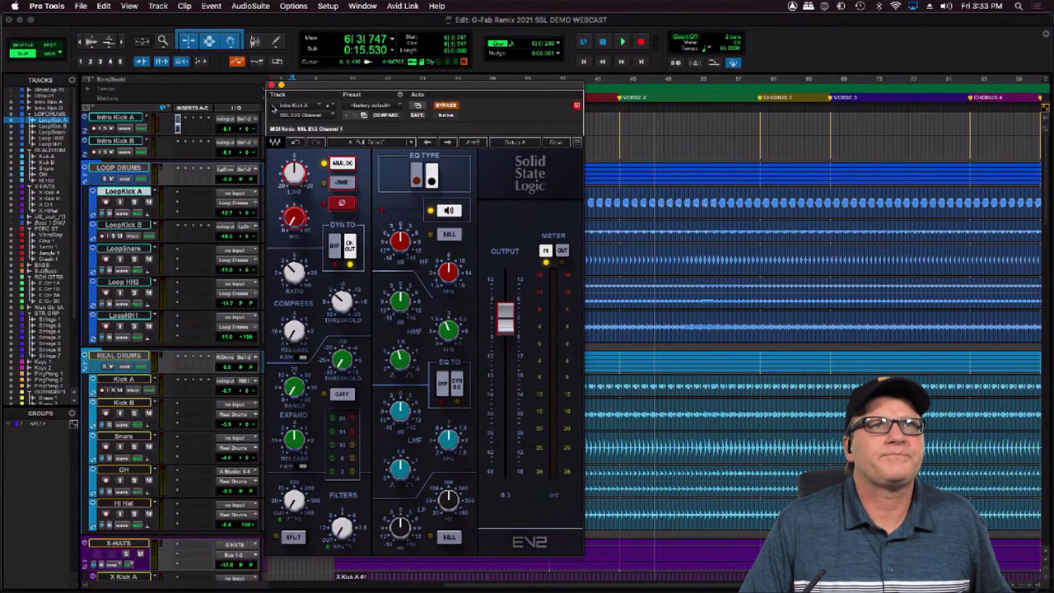
click(273, 85)
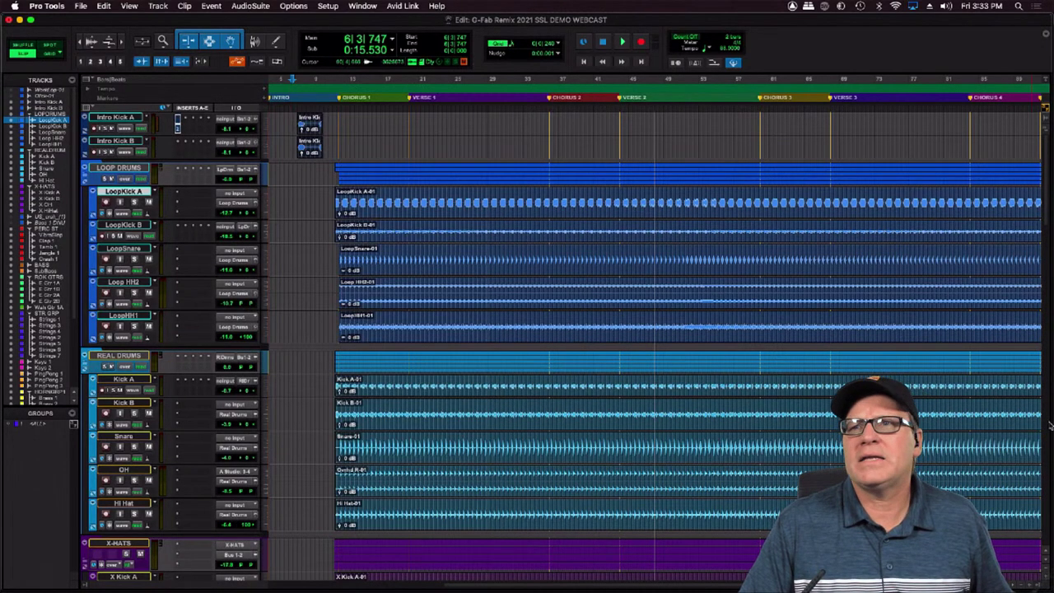
drag(1046, 192, 1052, 422)
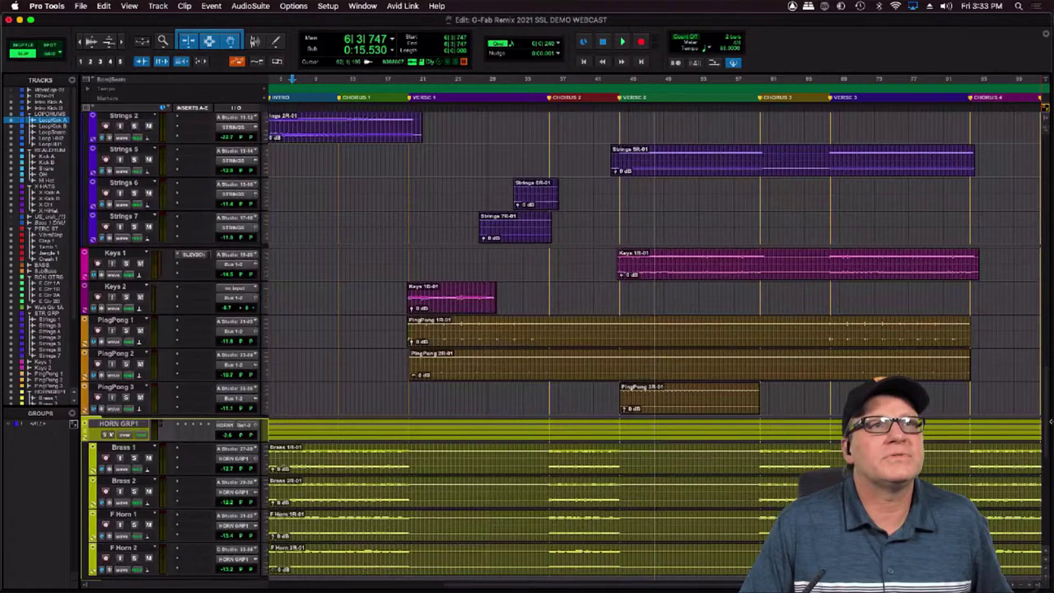
click(199, 256)
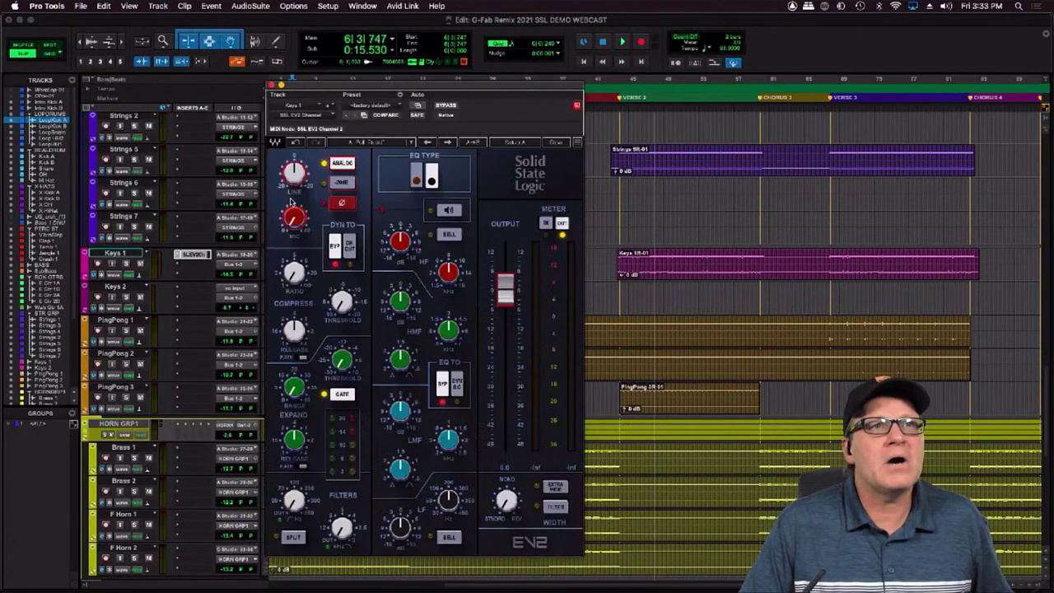
click(449, 107)
click(270, 84)
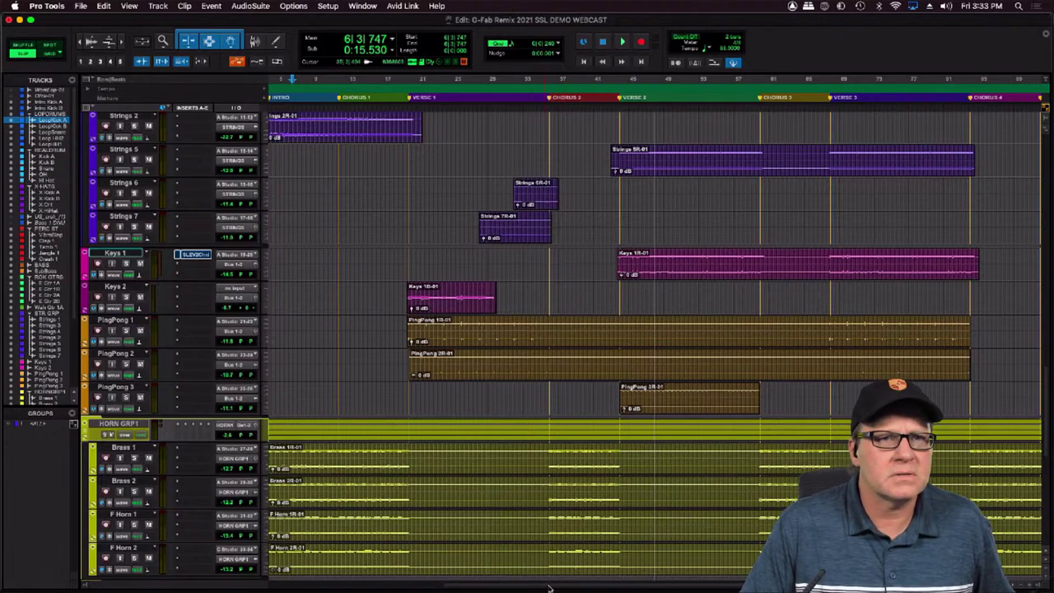
Place the edit cursor just before the intro on Intro Kick A, at about bar 3, and listen to the mix into Verse 1
drag(550, 586, 461, 590)
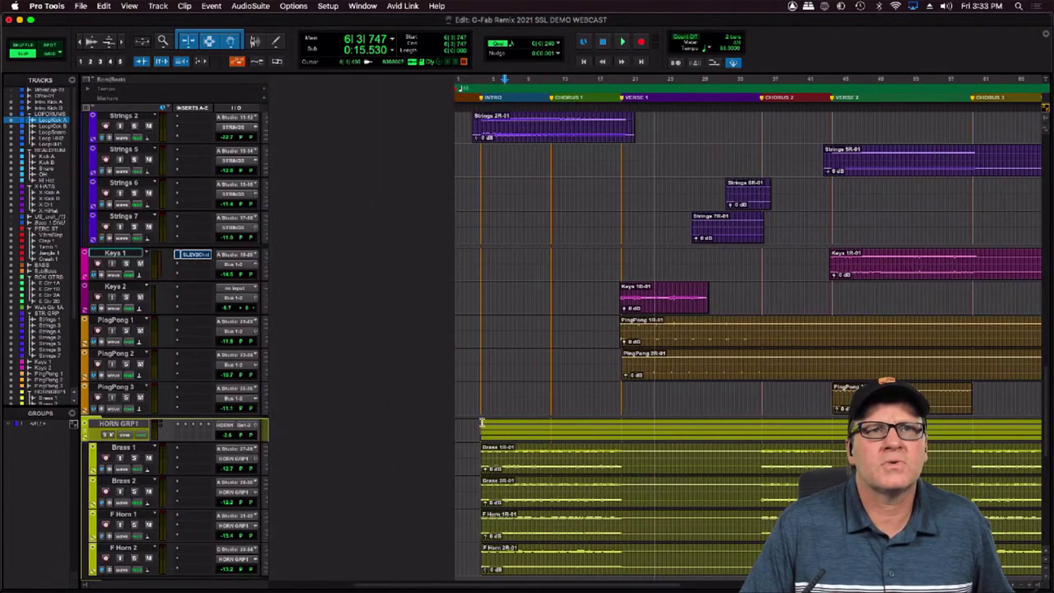
click(476, 425)
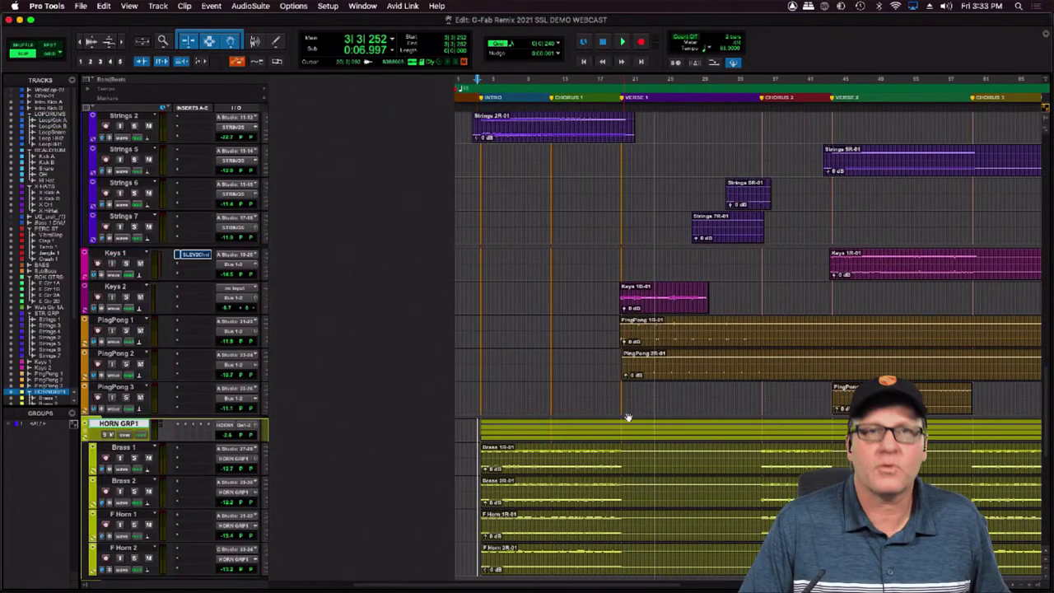
drag(1046, 383, 1047, 115)
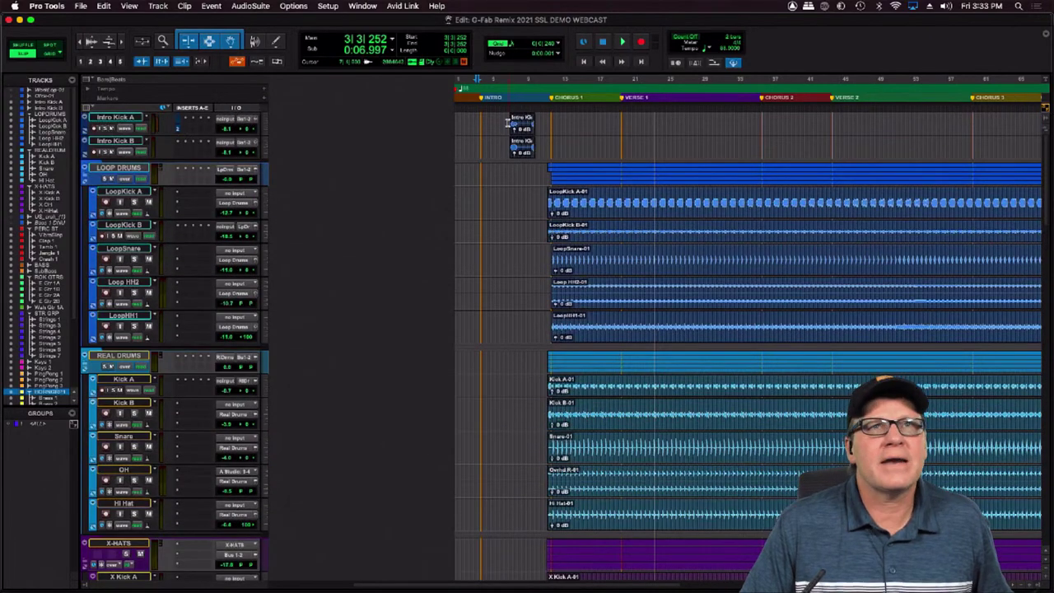
click(508, 120)
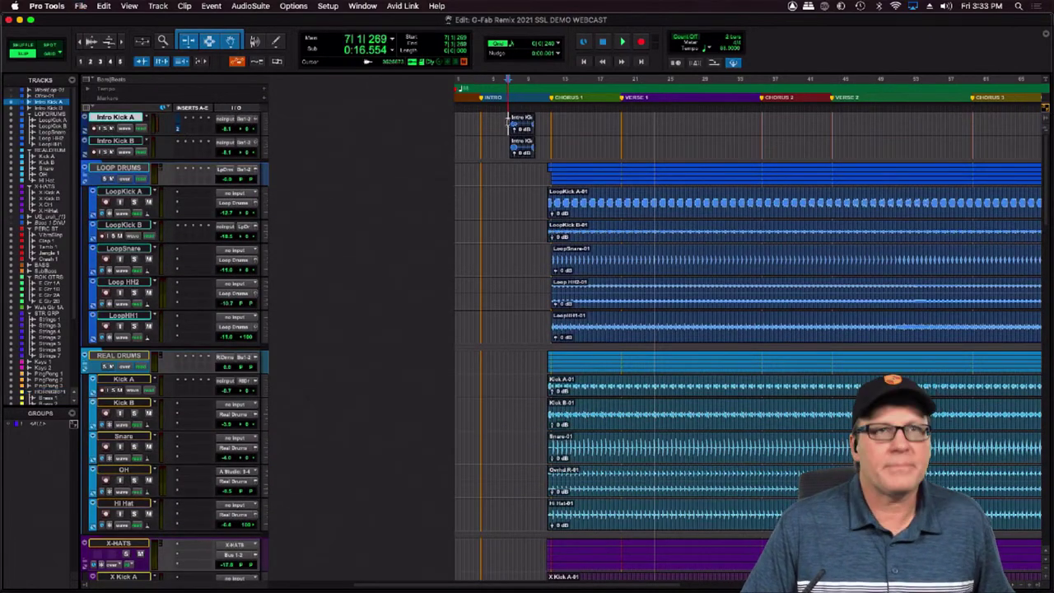
key(space)
key(space)
click(623, 119)
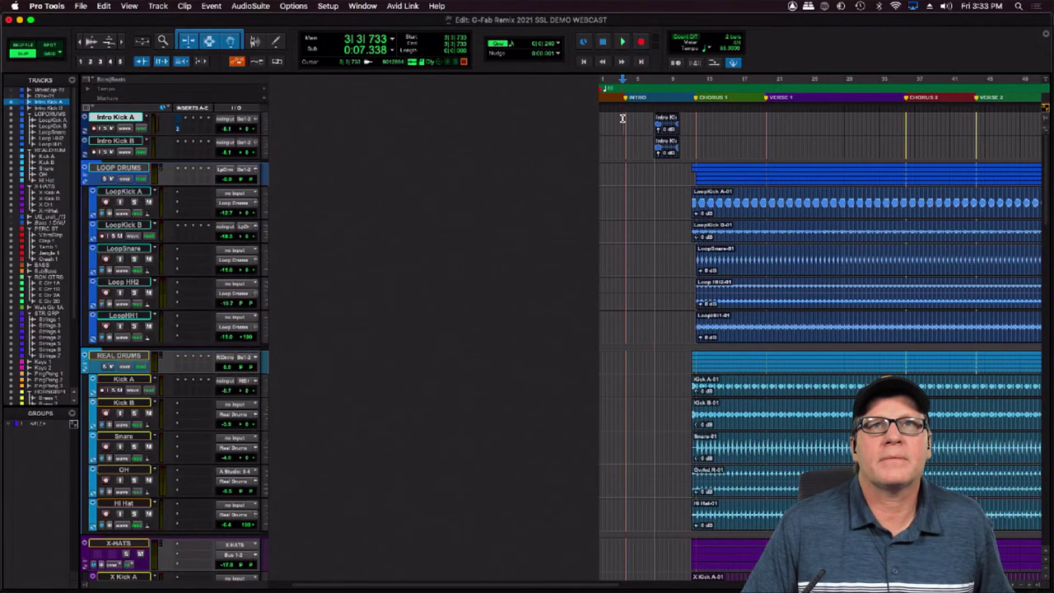
key(space)
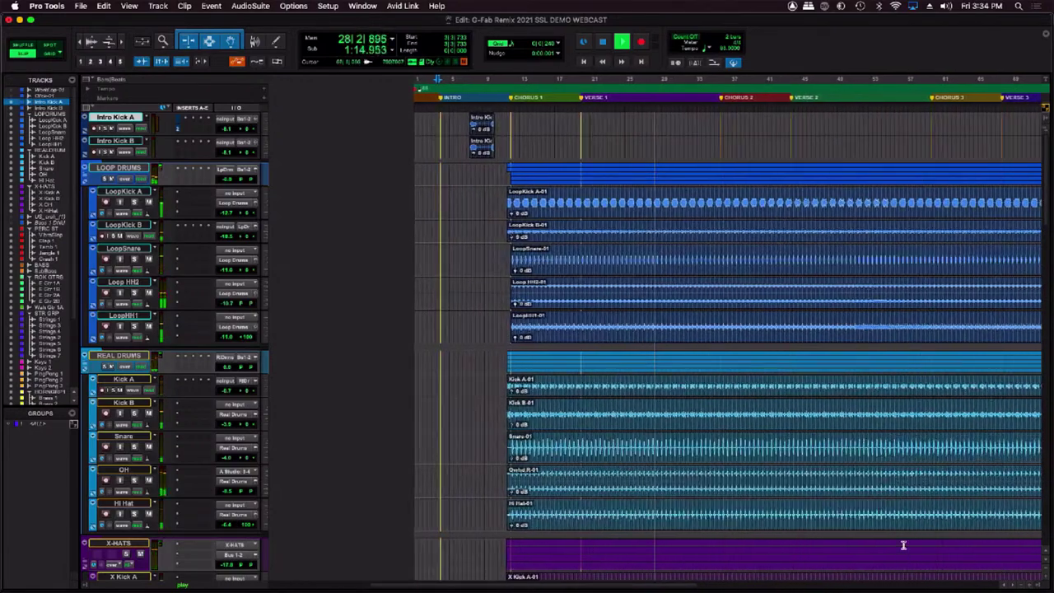
key(space)
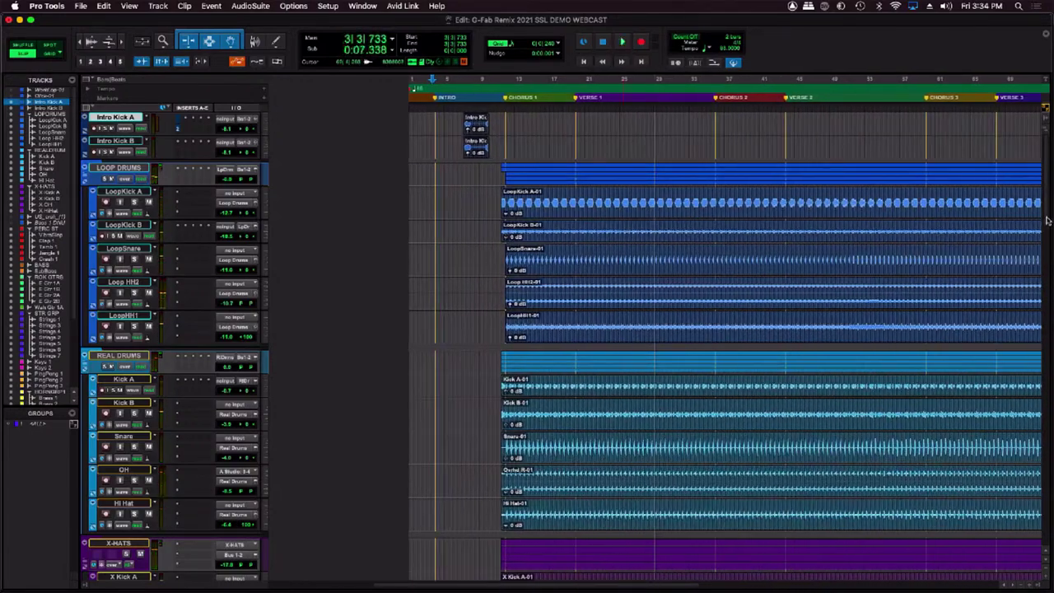
Listen to the mix from the start of Chorus 3 to Chorus 4 while examining the HORN GRP1 and HORN GRP2 tracks
drag(1049, 230, 1051, 434)
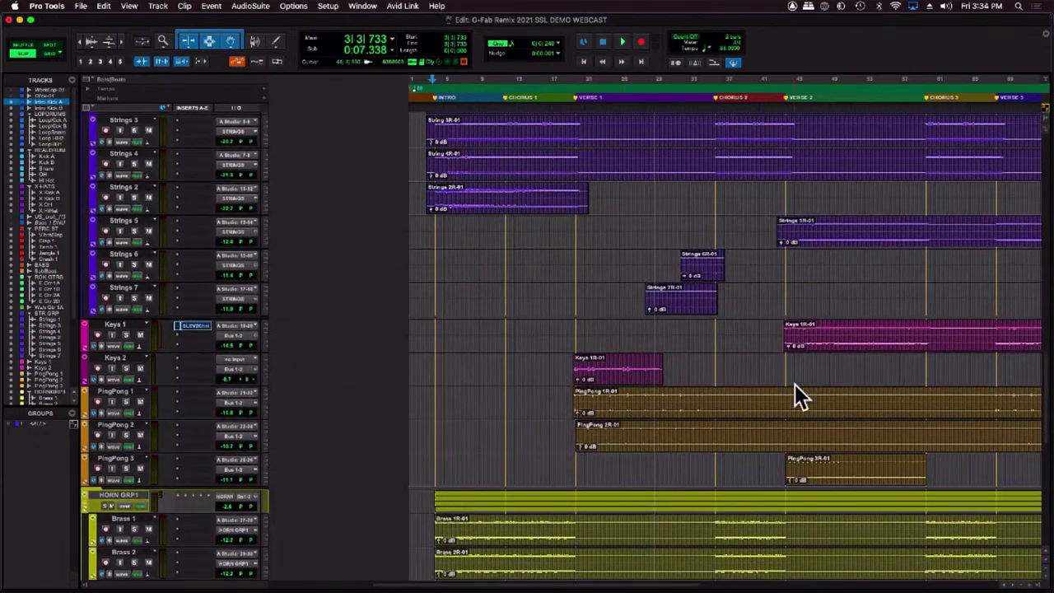
drag(507, 585, 644, 587)
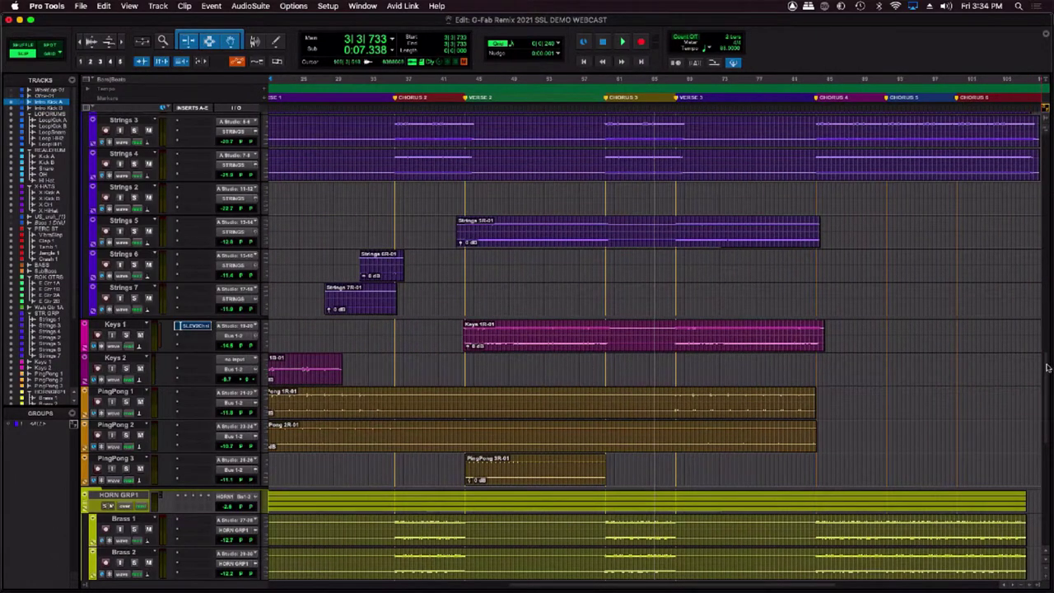
drag(1048, 369, 1049, 422)
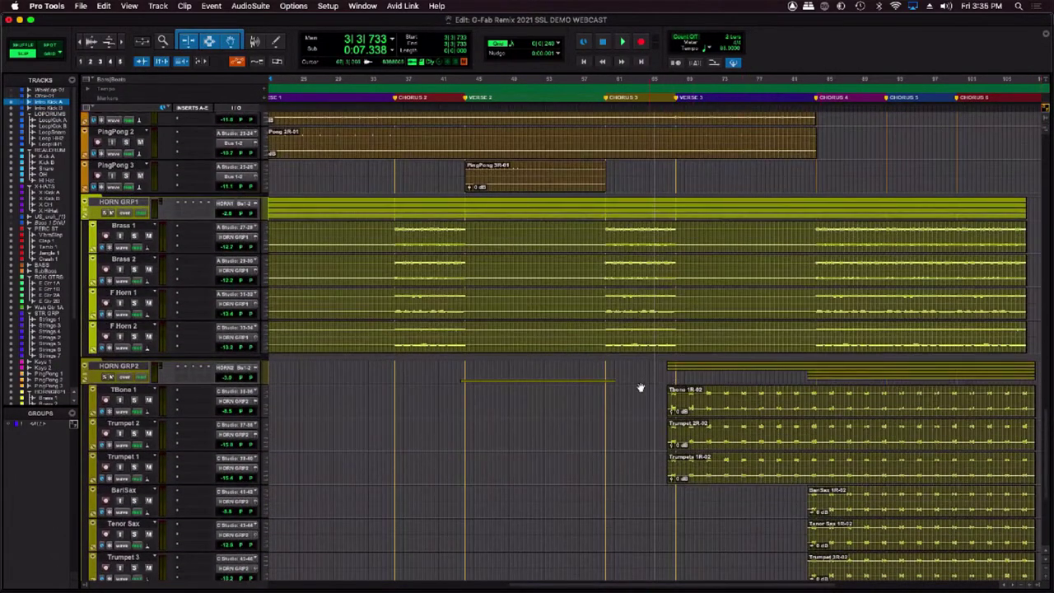
click(604, 397)
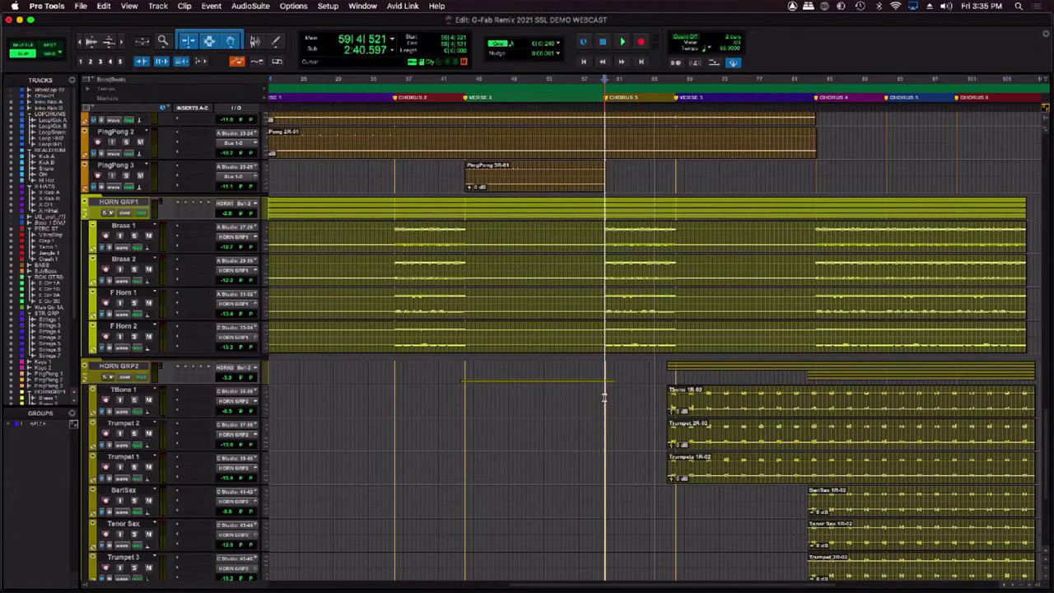
key(space)
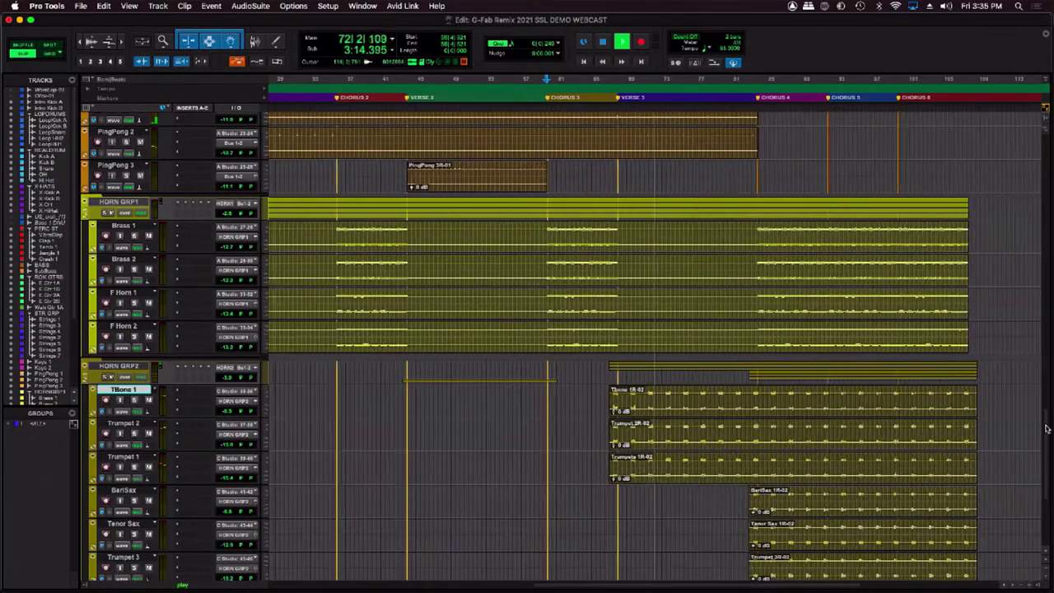
scroll(1047, 430, down, 5)
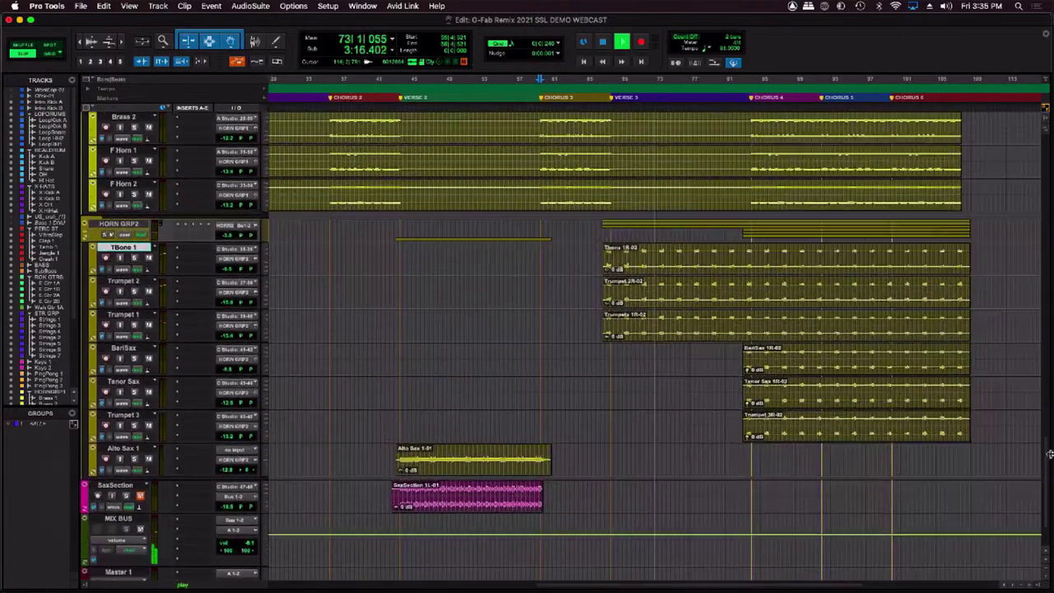
scroll(1049, 443, up, 4)
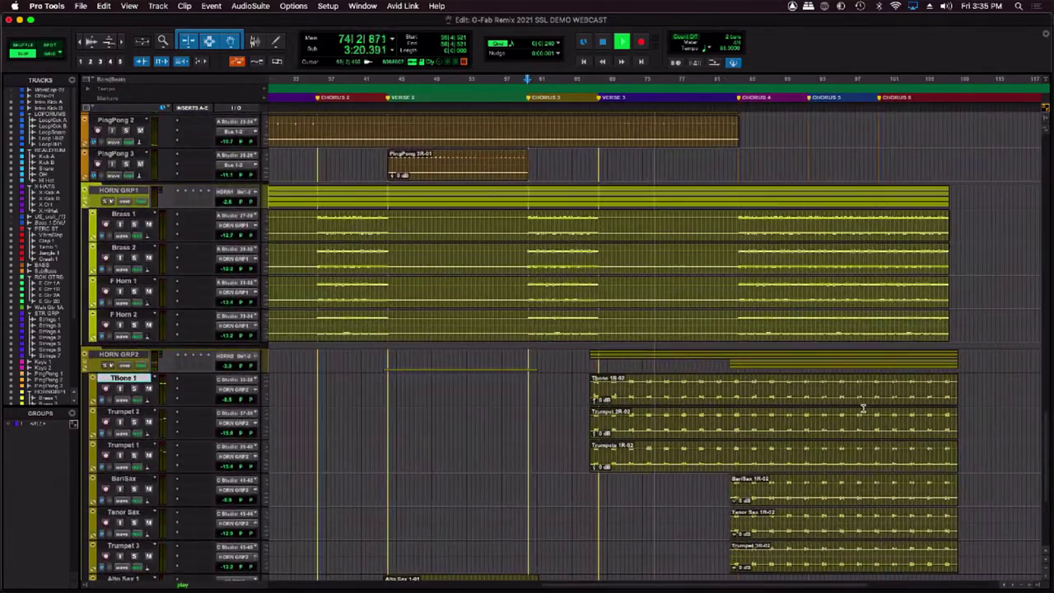
key(space)
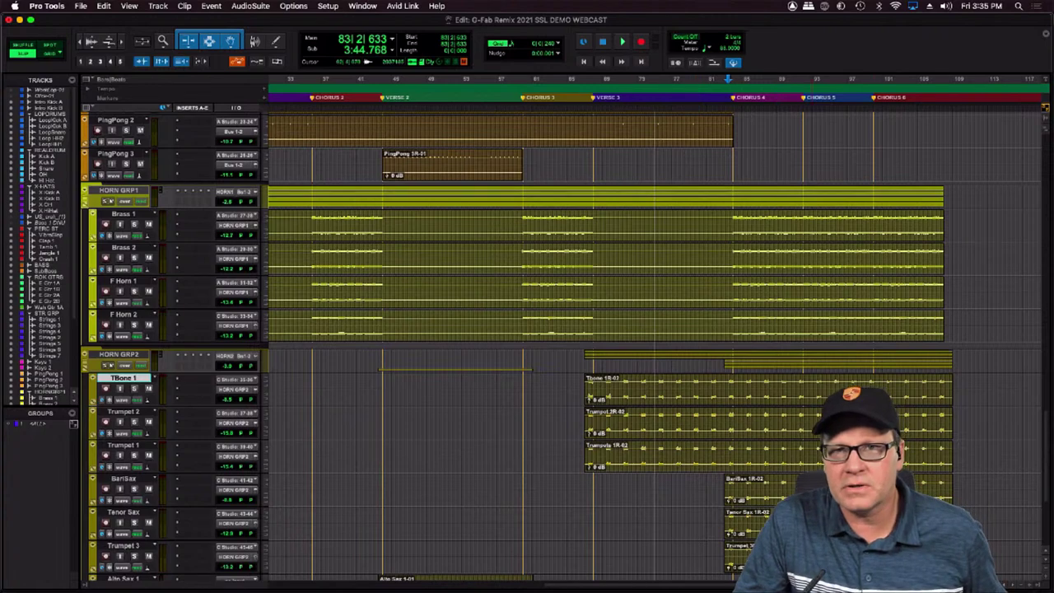
Select all tracks from Intro Kick A through Alto Sax 1 and mute them together
drag(797, 585, 538, 591)
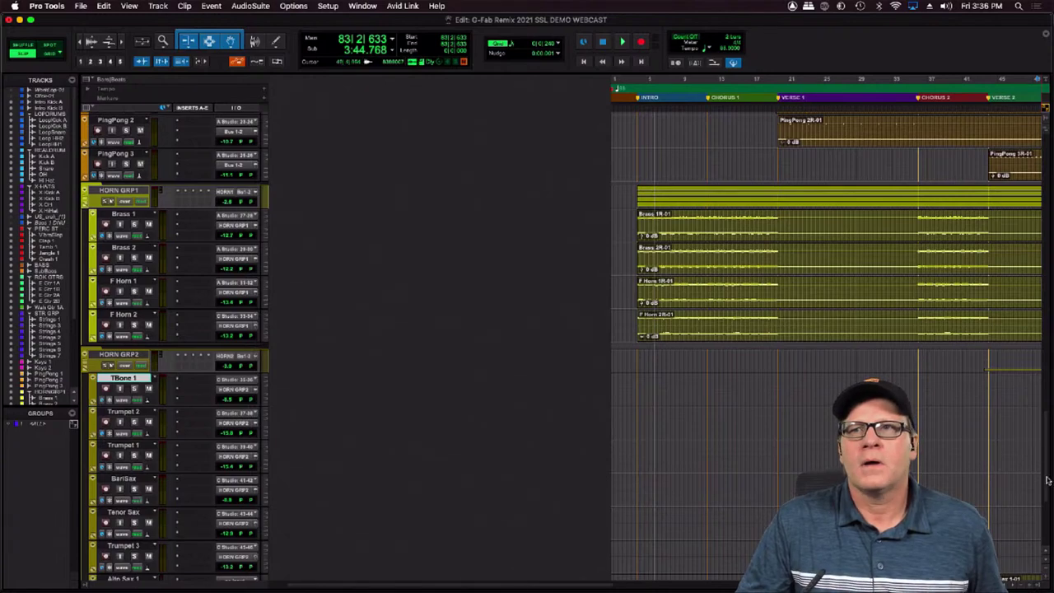
drag(1047, 482, 1049, 172)
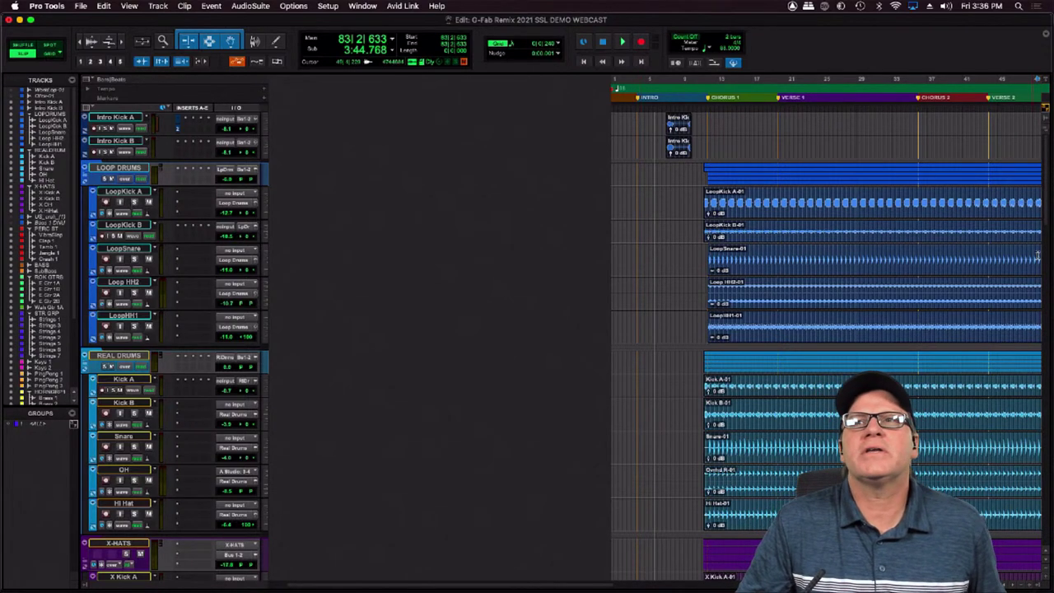
drag(1046, 206, 1047, 139)
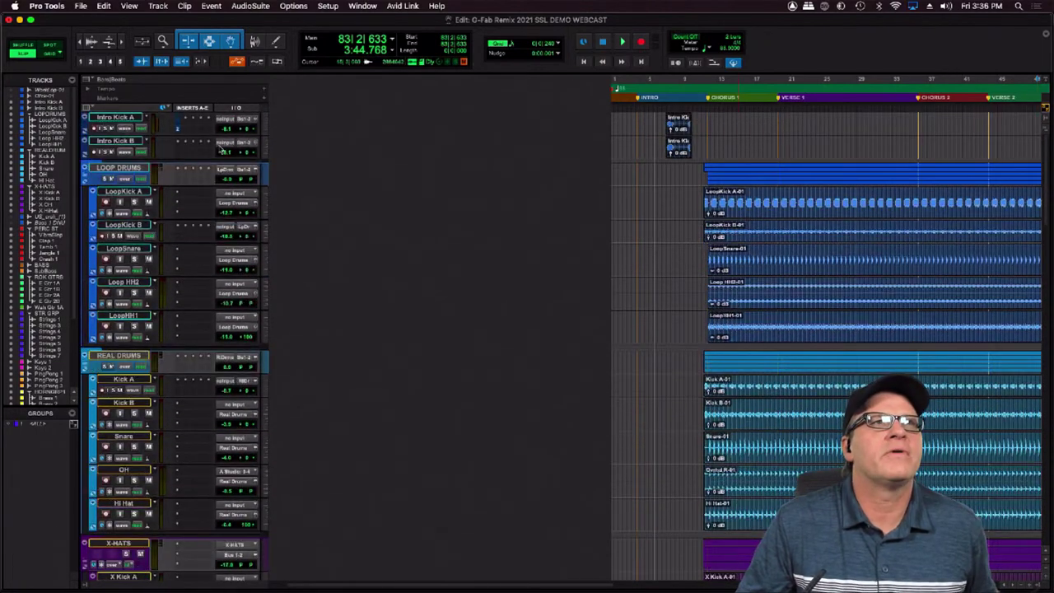
click(132, 118)
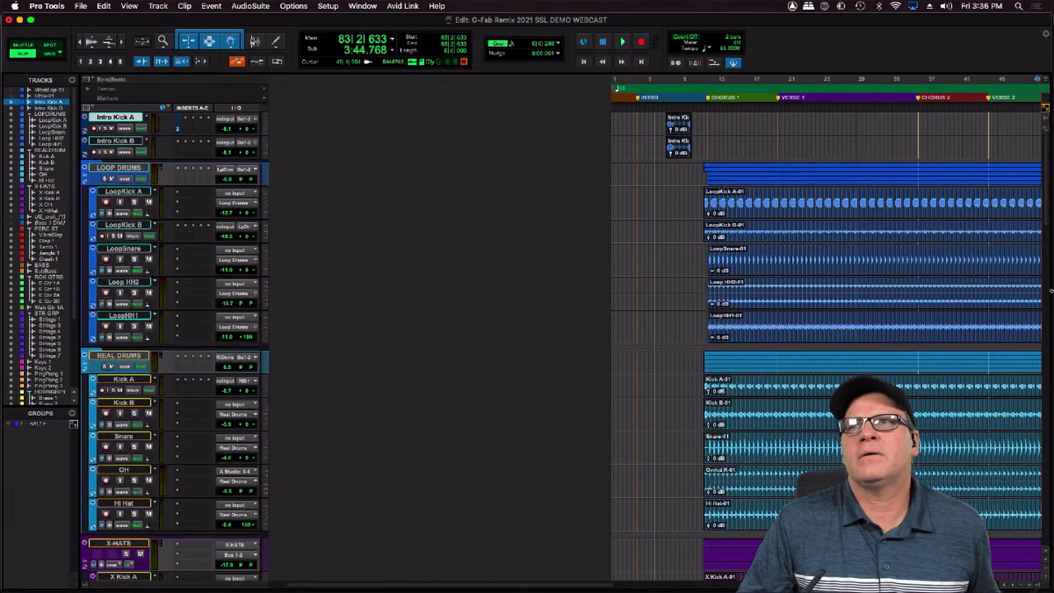
drag(1048, 201, 1050, 545)
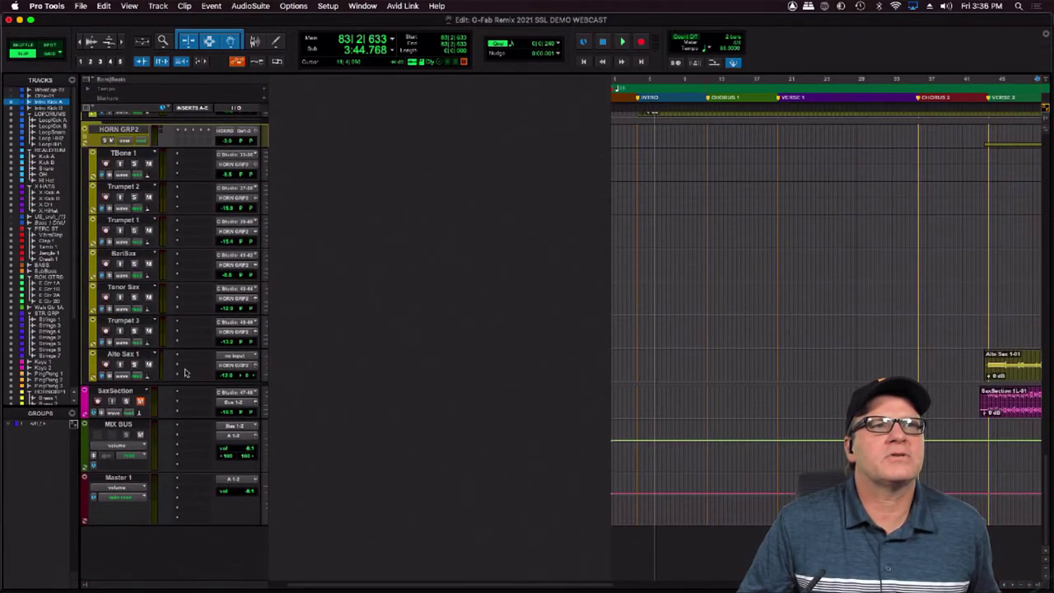
shift+click(141, 356)
alt+shift+click(148, 364)
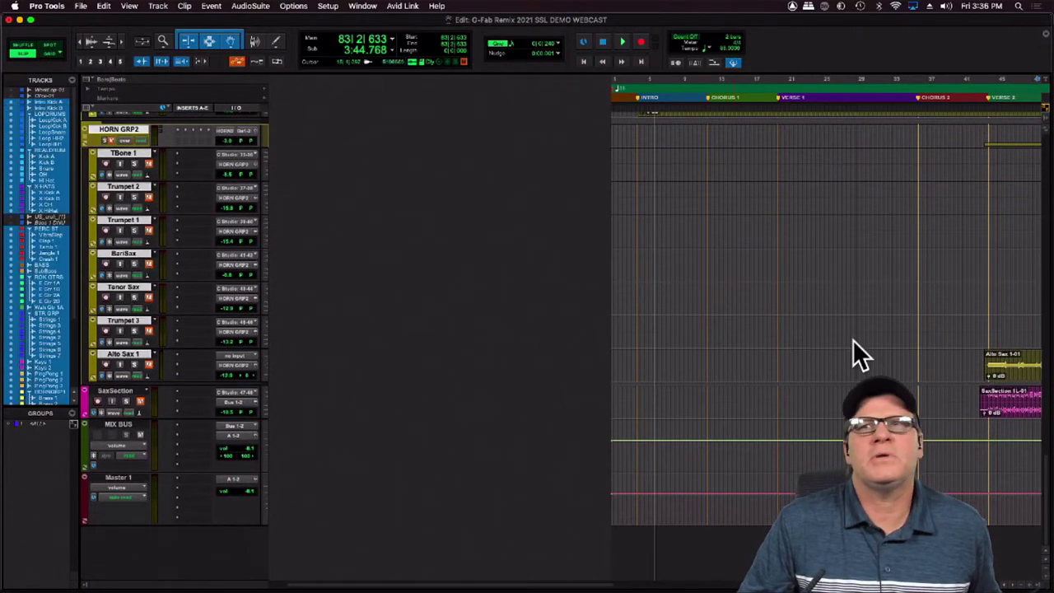
Unmute the Kick A track in REAL DRUMS and insert the SSL EV2 Channel on it
drag(1048, 498, 1049, 185)
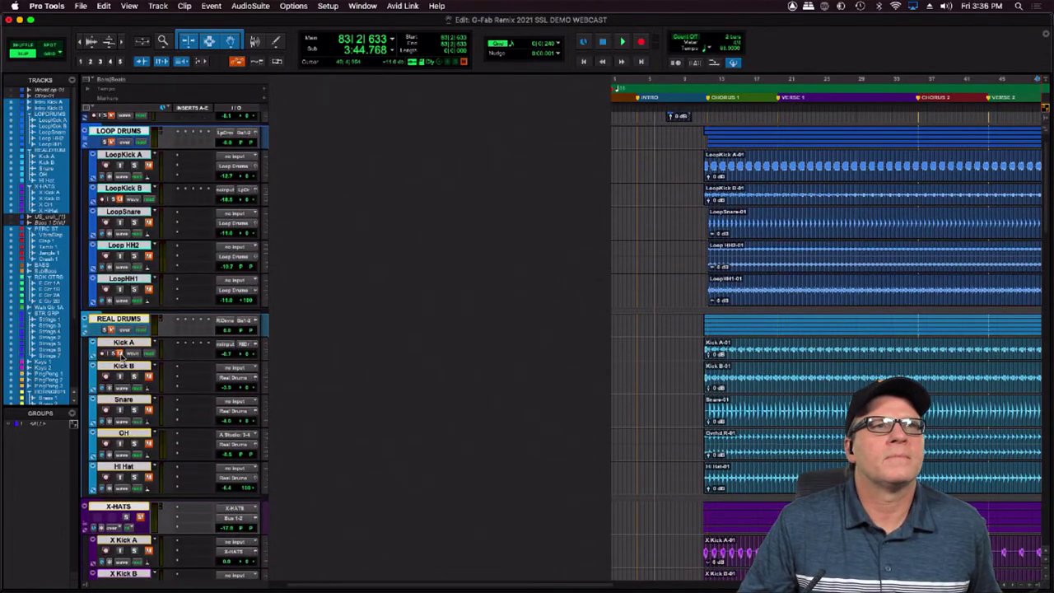
click(176, 354)
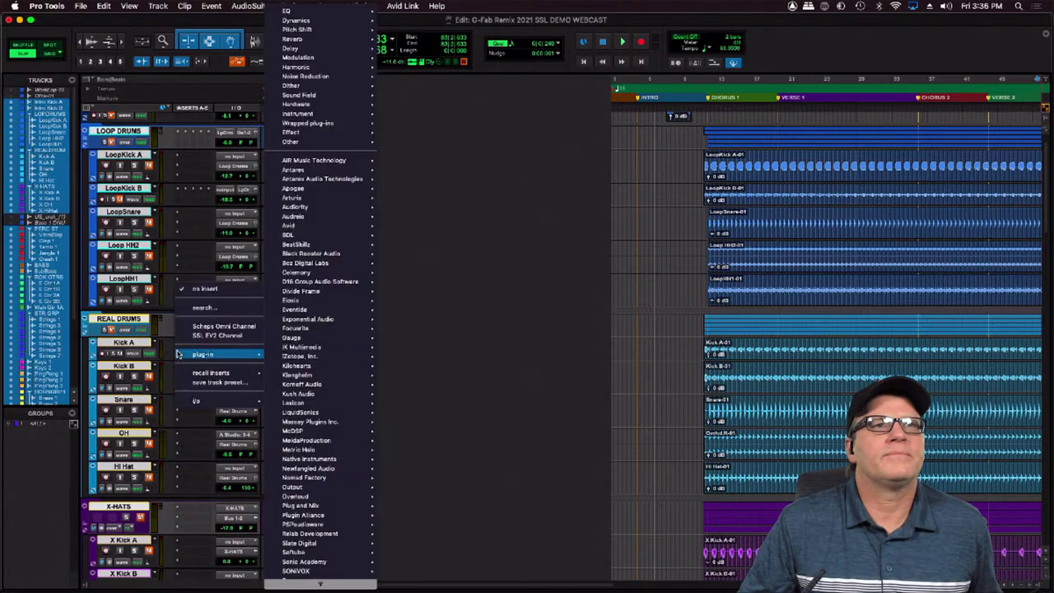
click(202, 340)
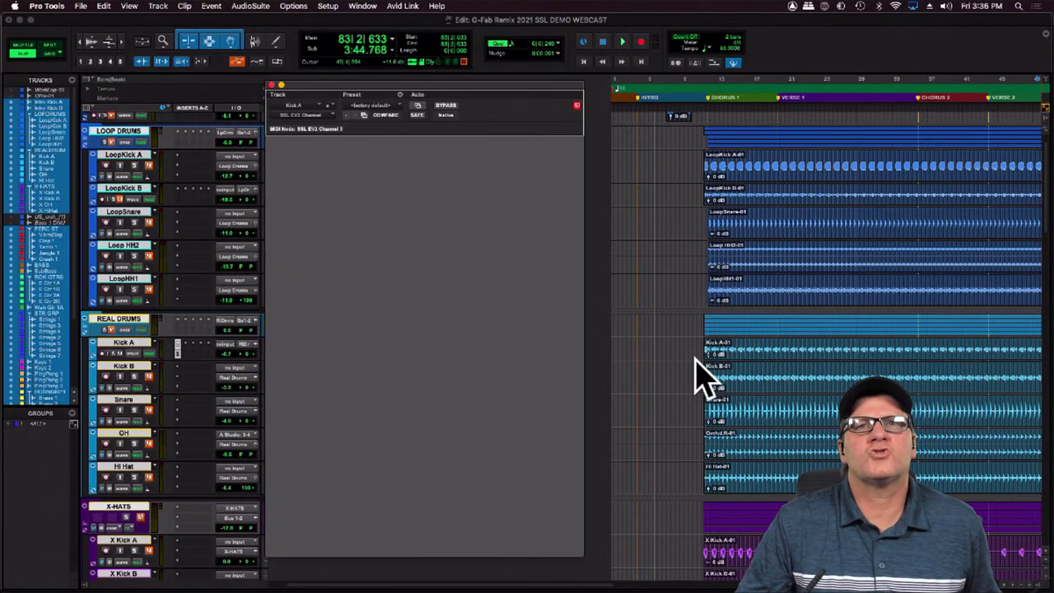
Select the Kick A-01 clip in REAL DRUMS, enable loop playback and start playing it
click(750, 355)
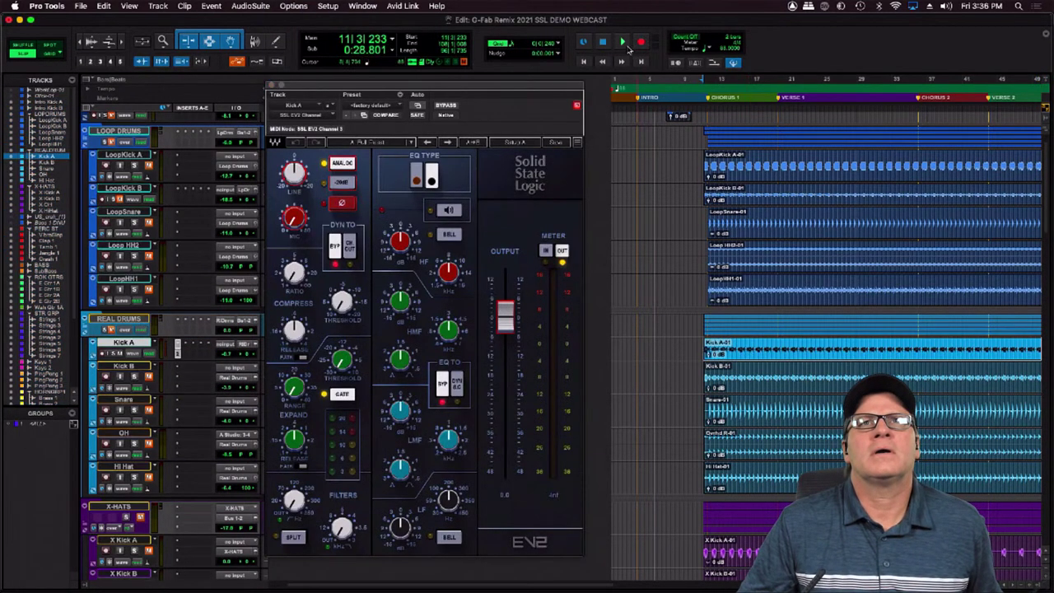
right_click(624, 43)
click(640, 58)
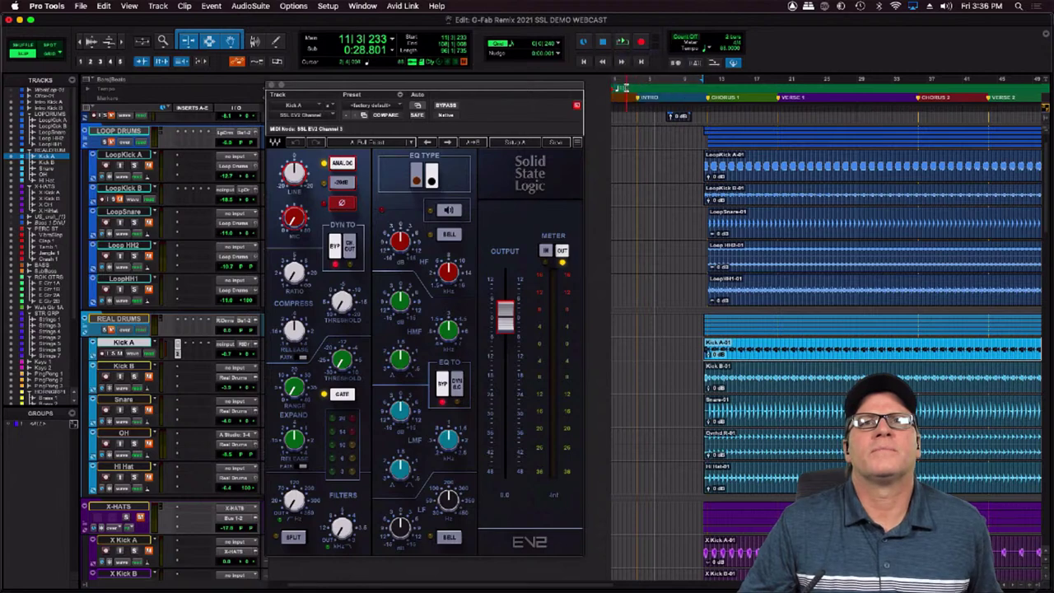
key(space)
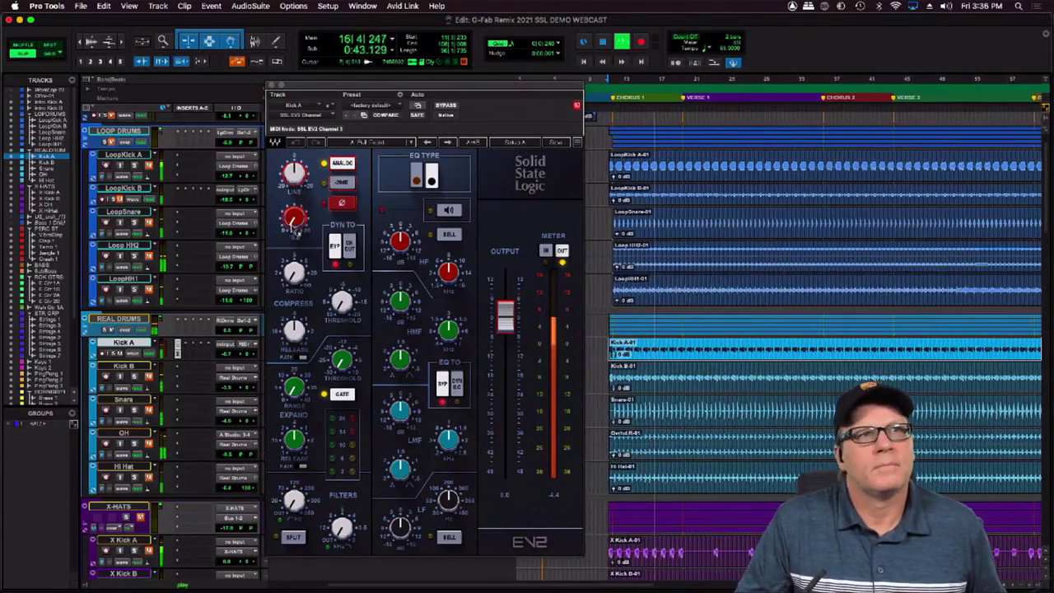
Raise the Mic gain and lower the Line level in Kick A's SSL EV2 Channel, fine-tuning the Mic gain during playback
drag(294, 219, 294, 209)
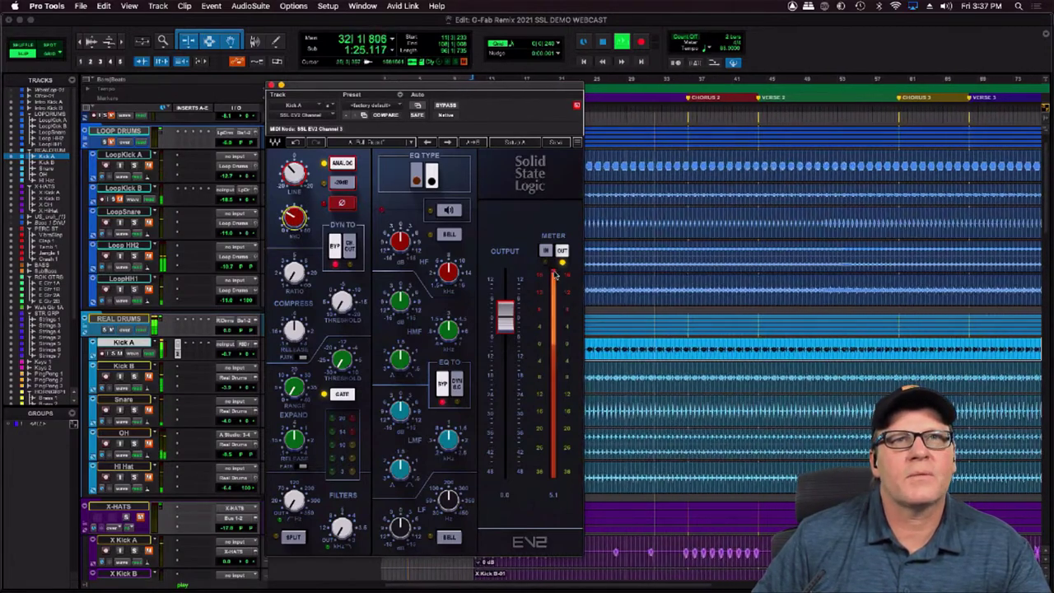
drag(294, 217, 294, 215)
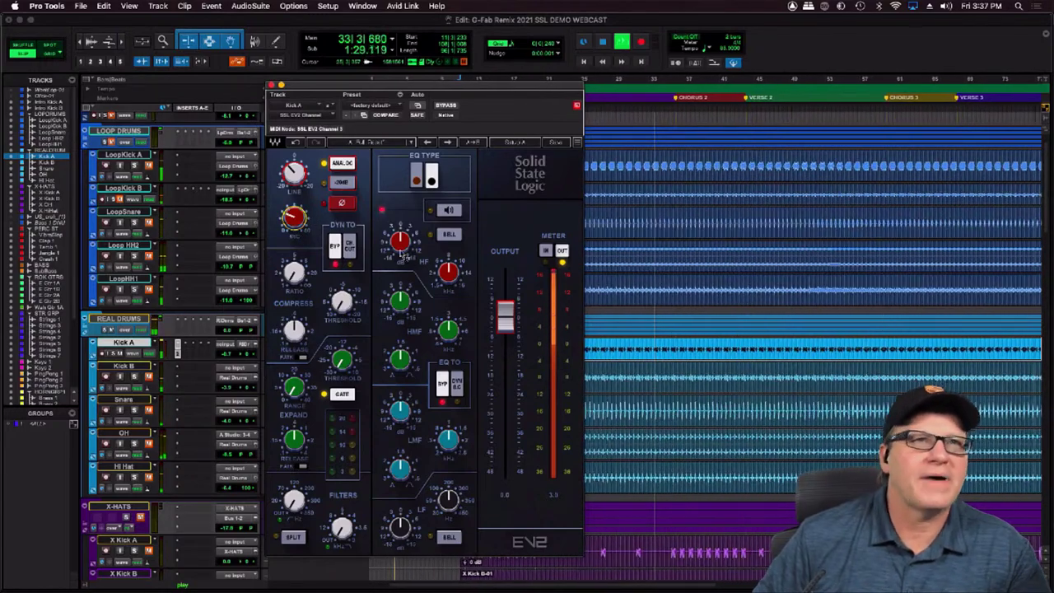
drag(294, 218, 294, 222)
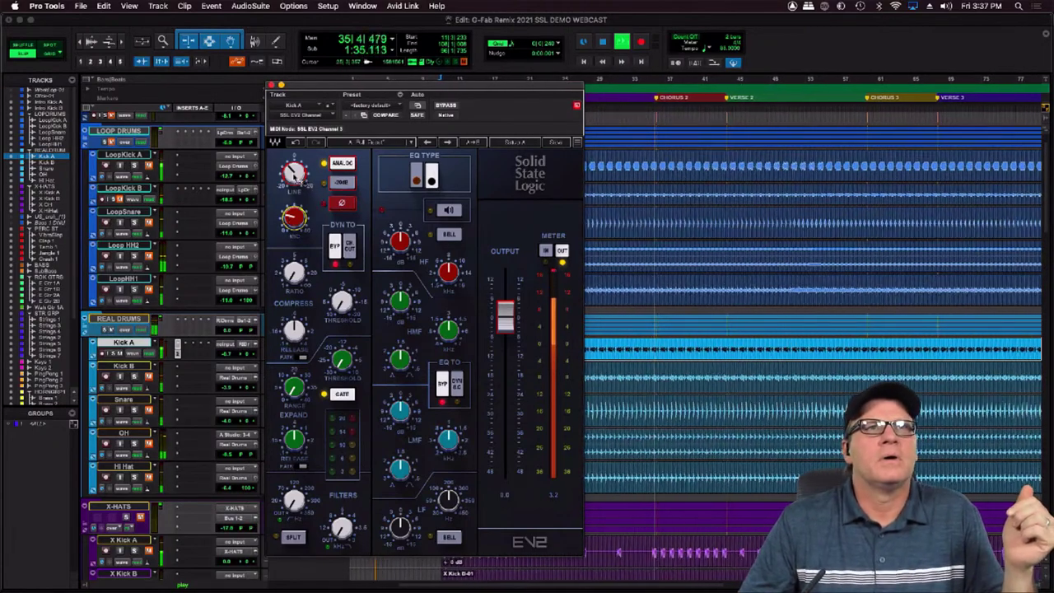
Rebalance the Line level against the Mic gain in Kick A's SSL EV2 Channel with small adjustments during playback
drag(295, 173, 295, 170)
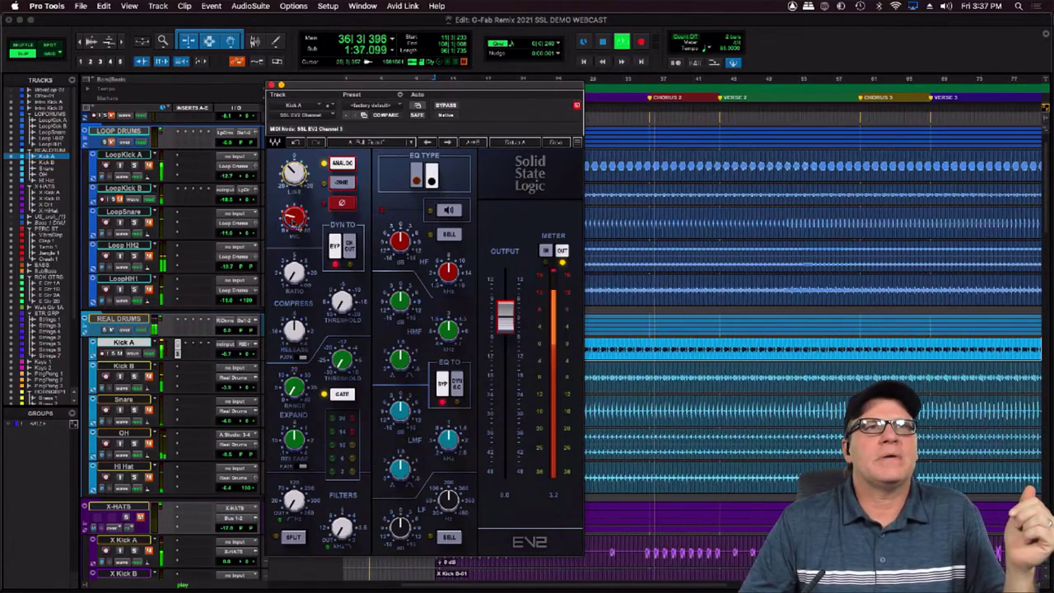
drag(294, 218, 294, 221)
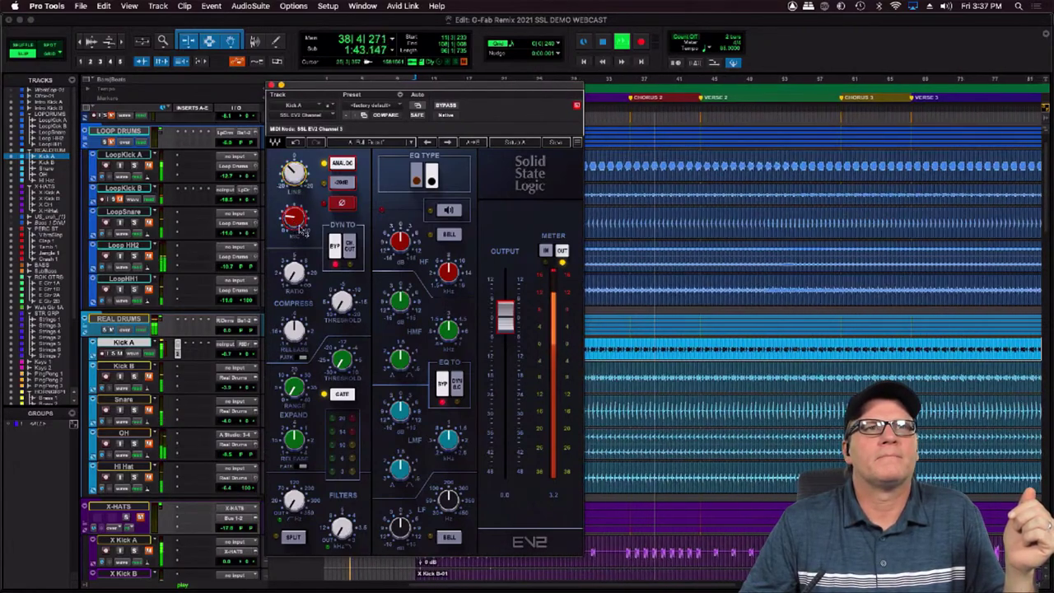
drag(291, 221, 290, 210)
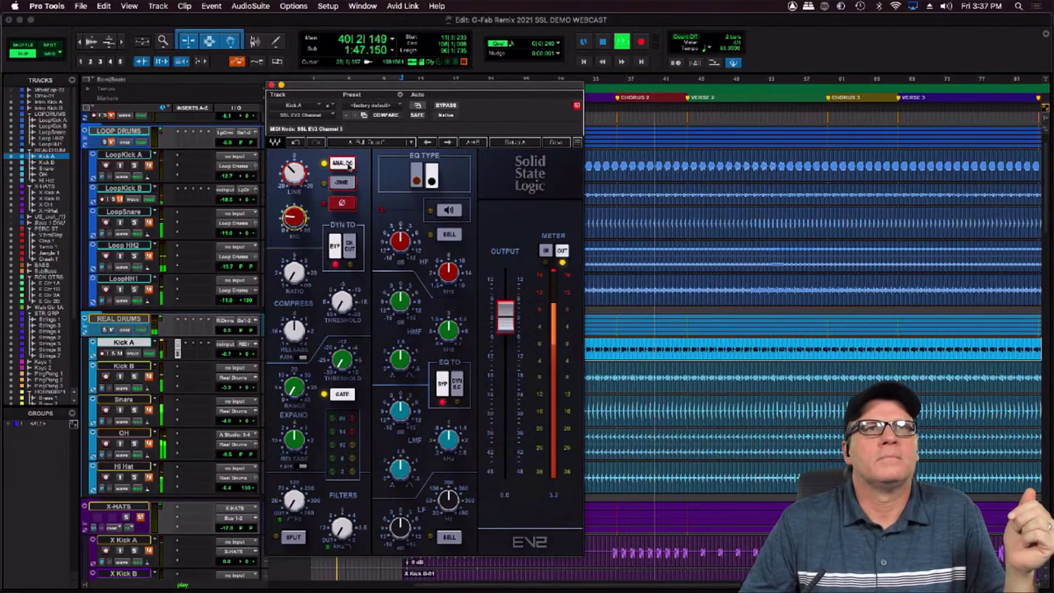
Compare the kick with the SSL EV2 Channel's Analog modelling switched off and on, leaving it on
click(346, 163)
click(346, 163)
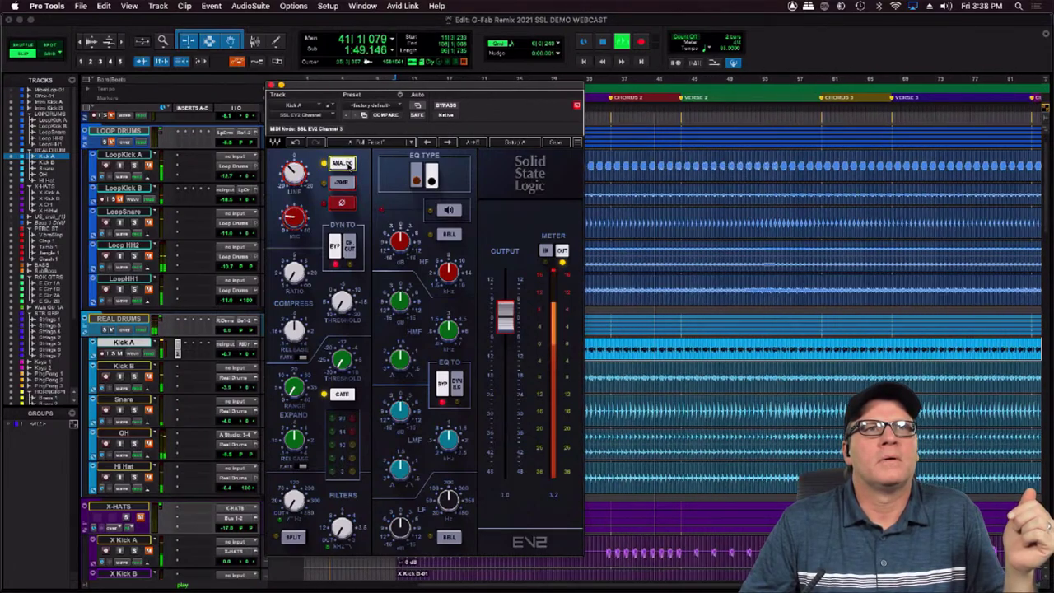
click(346, 163)
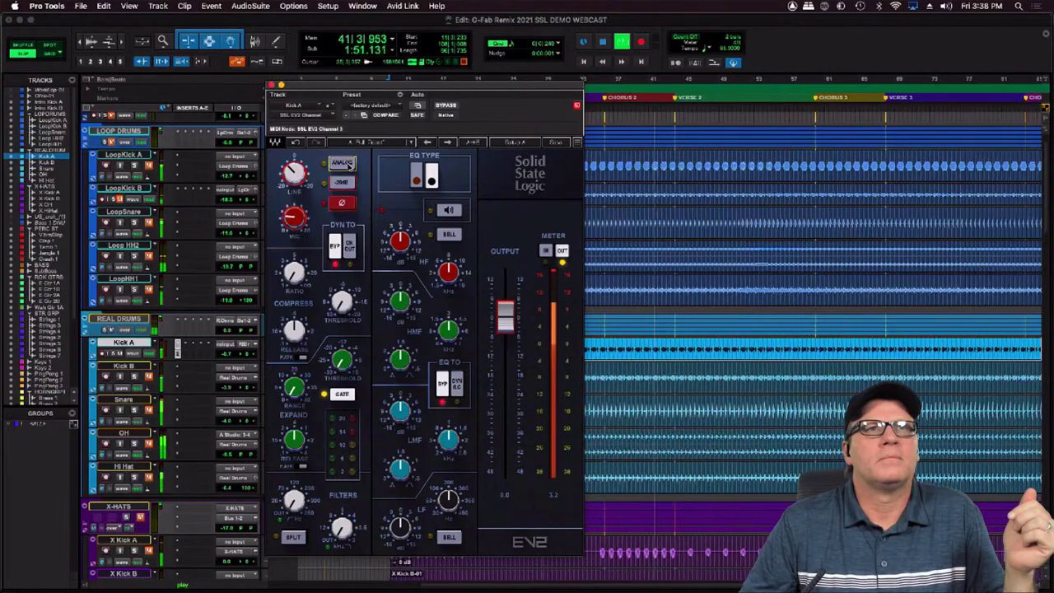
click(346, 163)
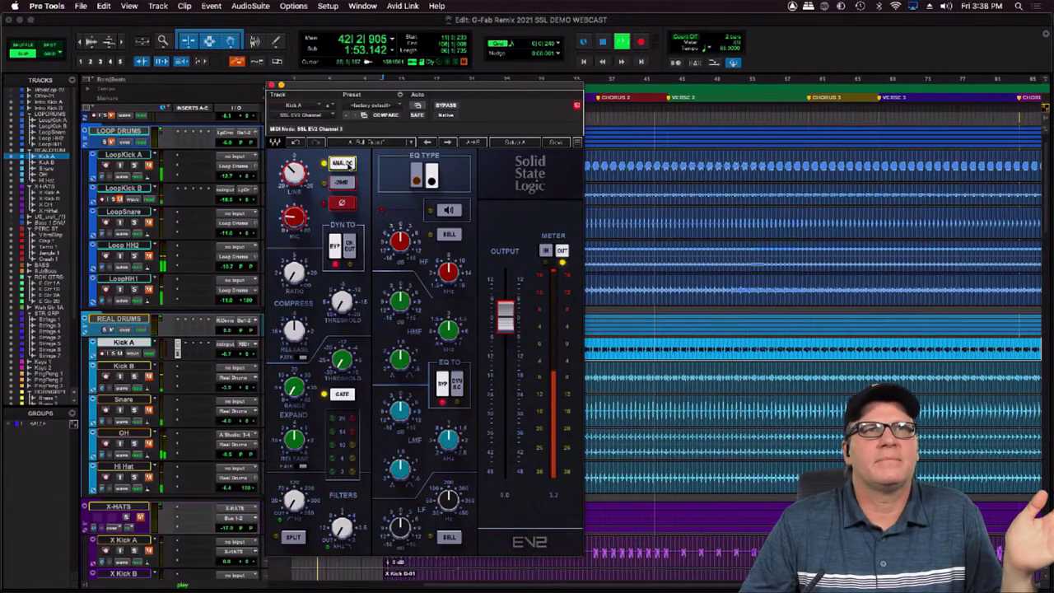
Compare the processed kick with the bypassed signal, leaving the SSL EV2 Channel active
click(445, 107)
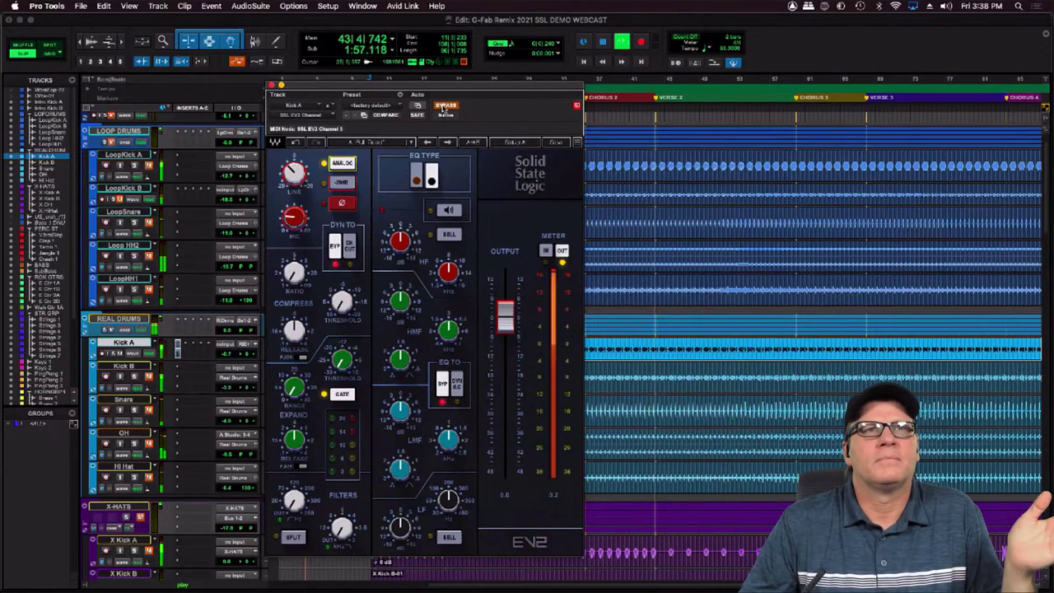
click(445, 107)
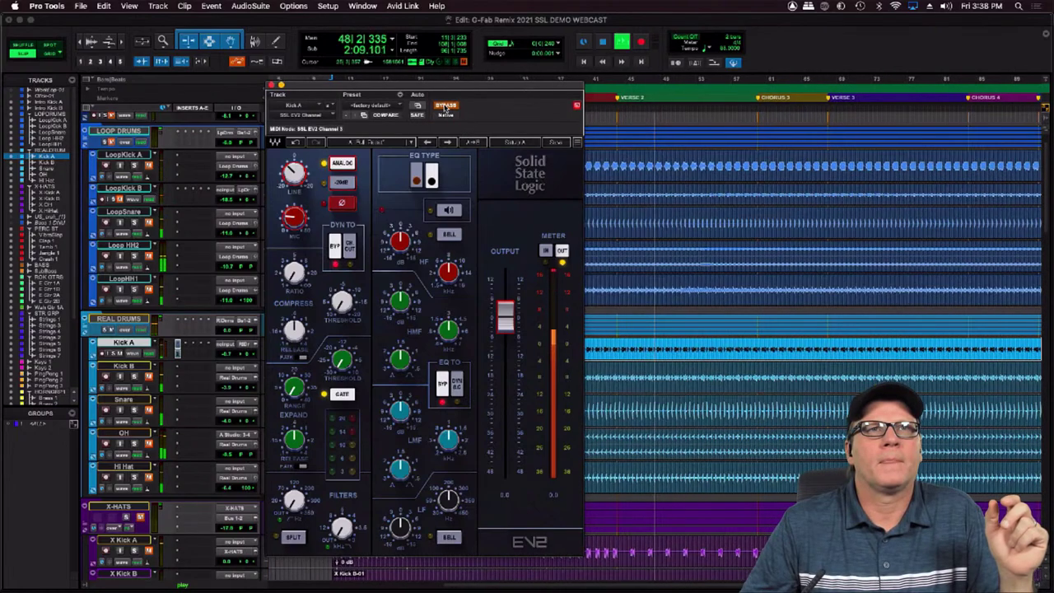
click(445, 108)
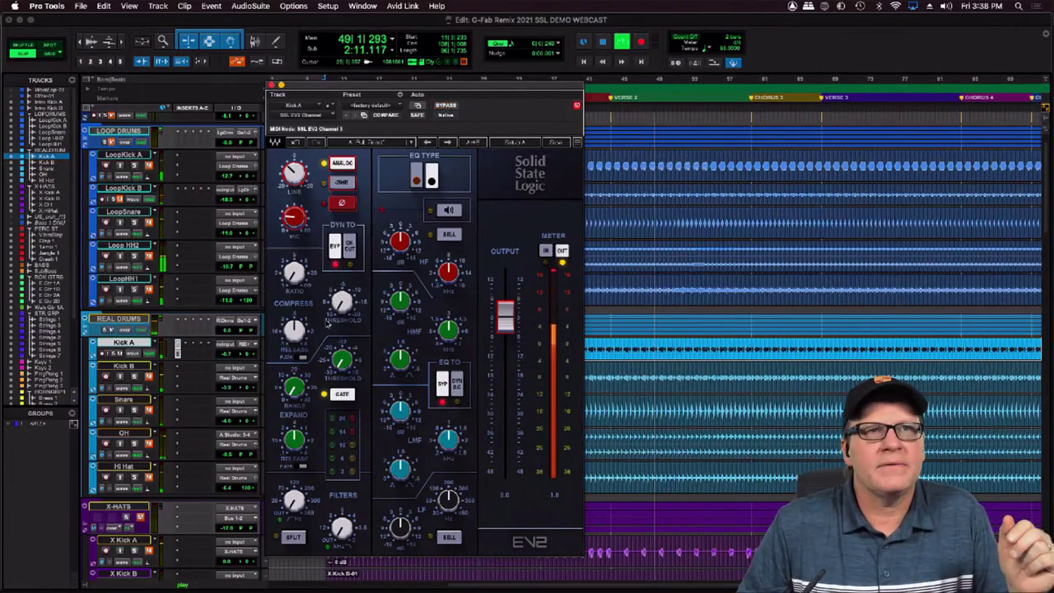
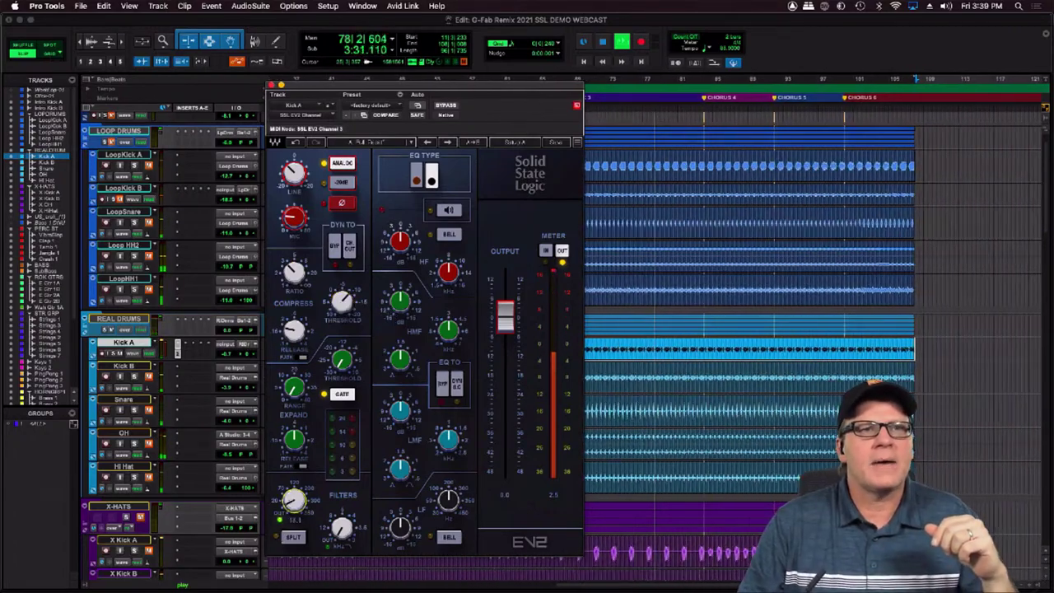
Shape Kick A's low end by adjusting the high-pass filter, cutting LMF with EQ listen and boosting LF at a lower frequency
drag(294, 500, 294, 500)
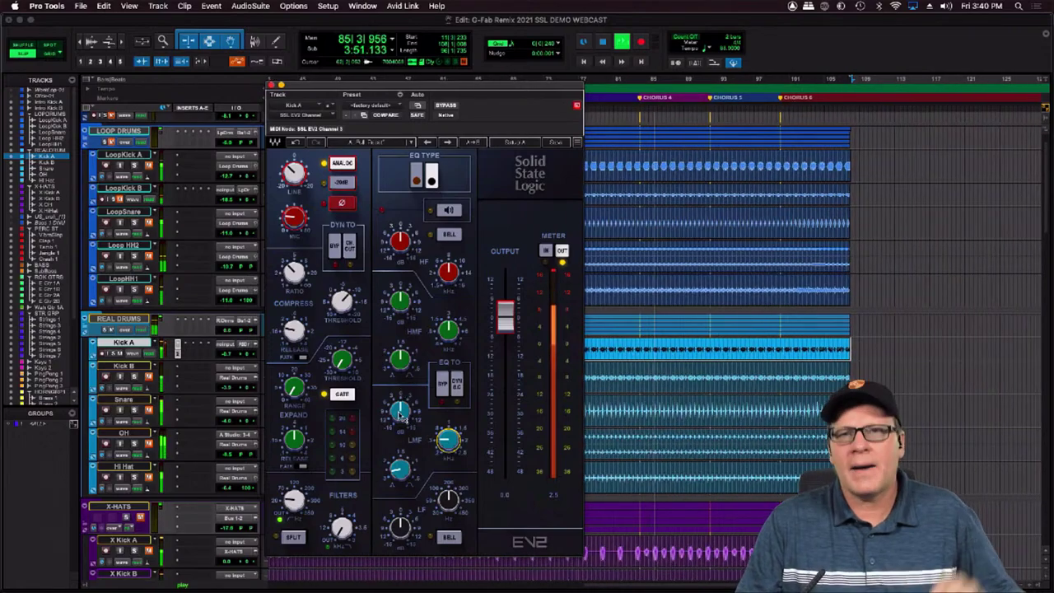
click(449, 212)
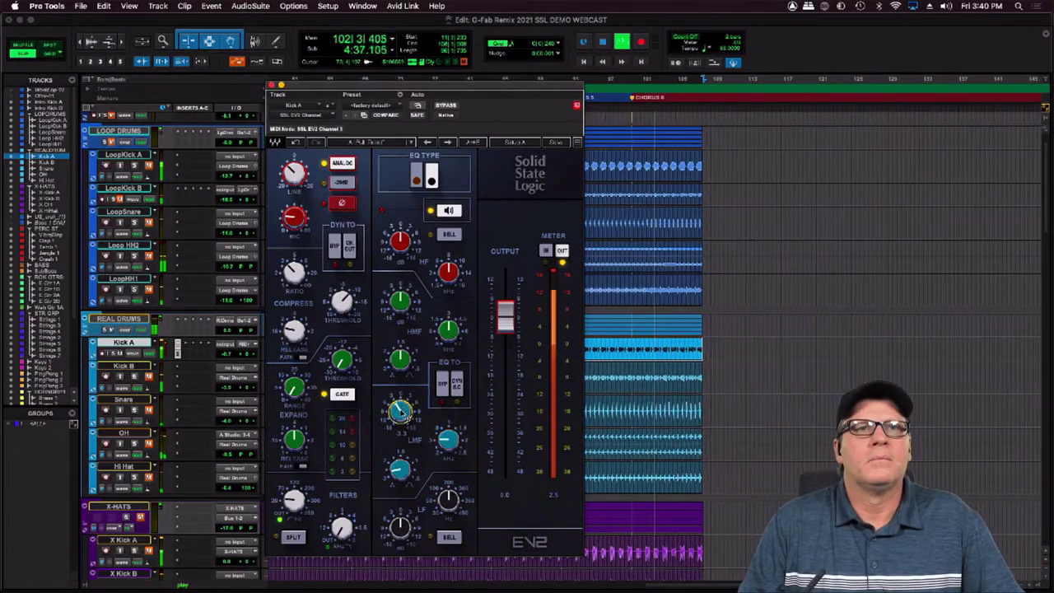
click(451, 211)
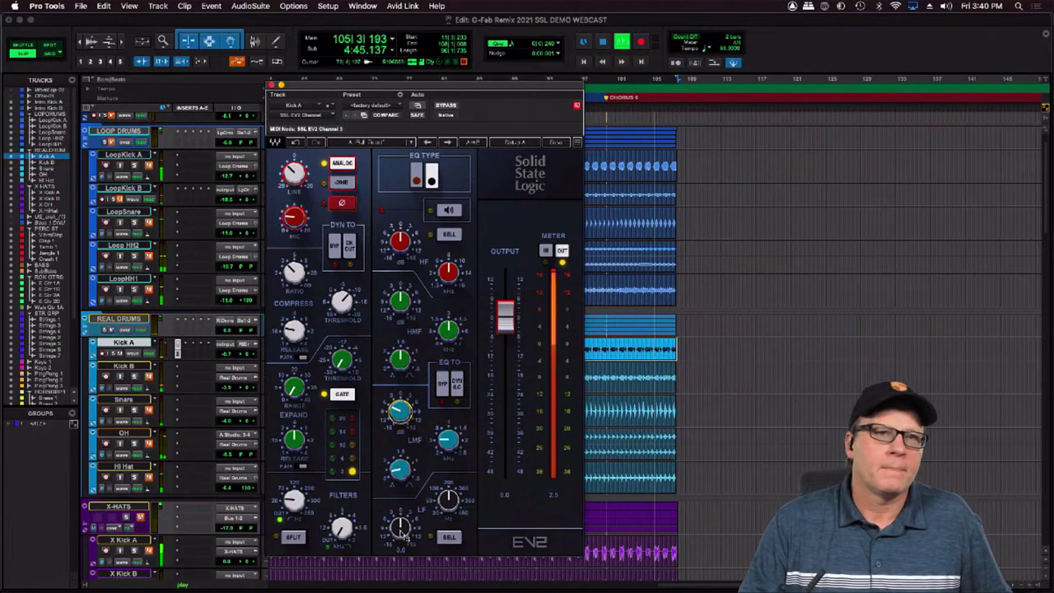
drag(451, 502, 451, 527)
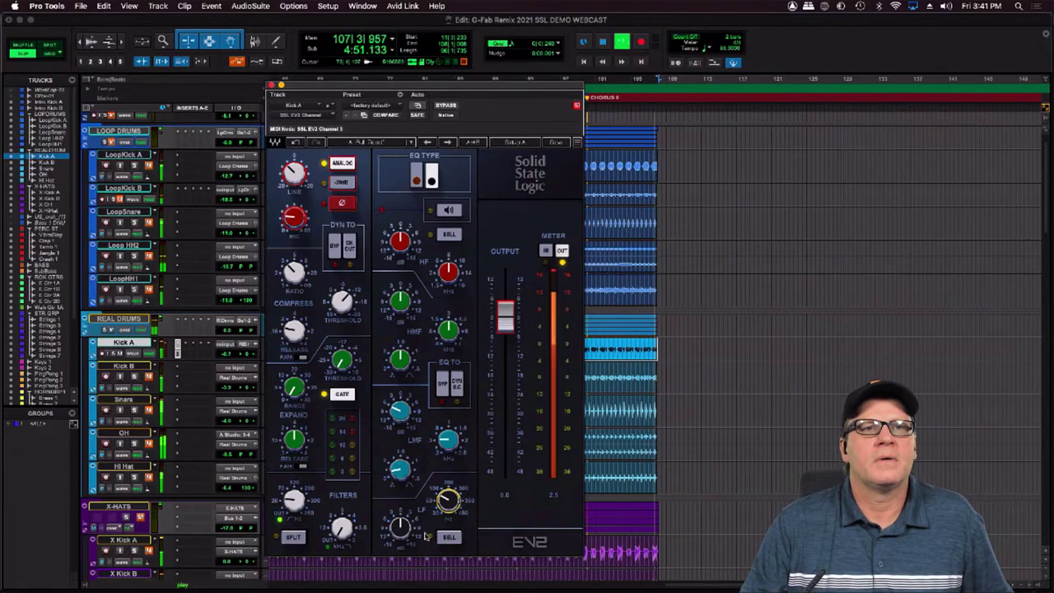
drag(400, 528, 401, 520)
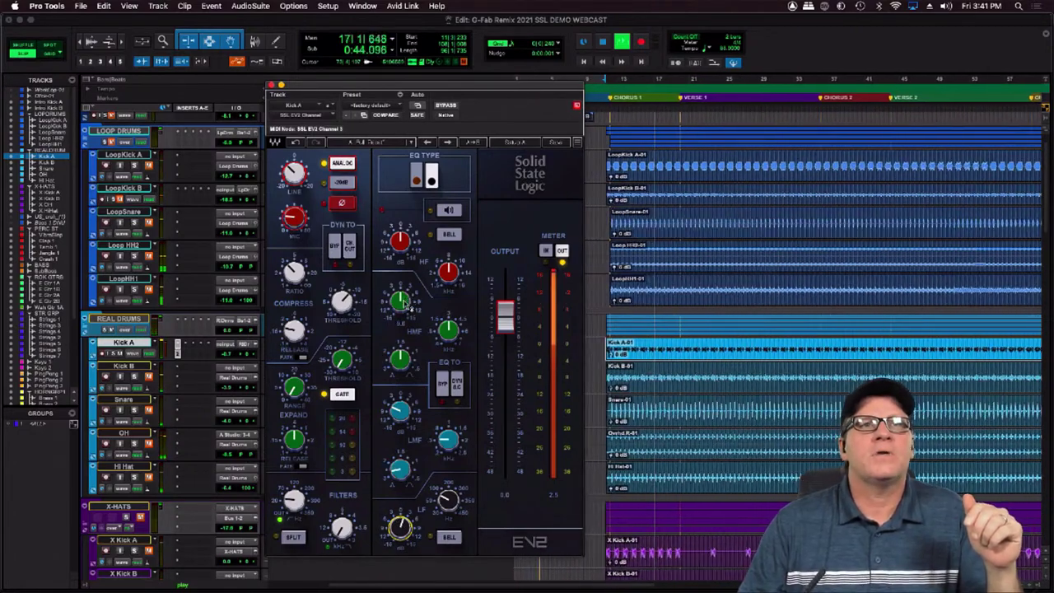
Boost the HMF band on Kick A, lowering its frequency and Q while auditioning the EQ with the listen function
drag(448, 327, 449, 337)
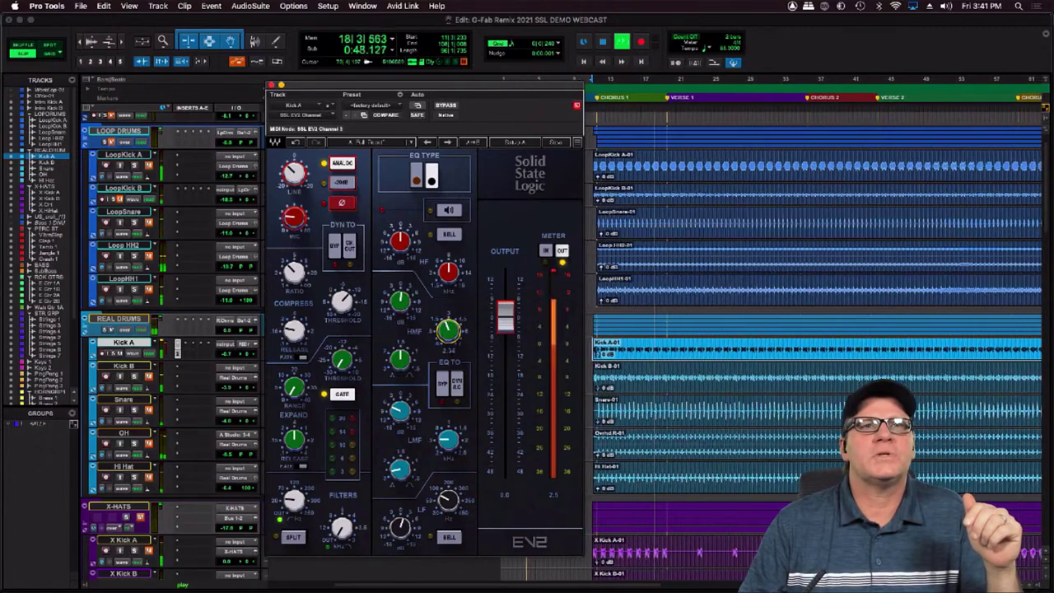
drag(401, 367, 401, 374)
click(451, 210)
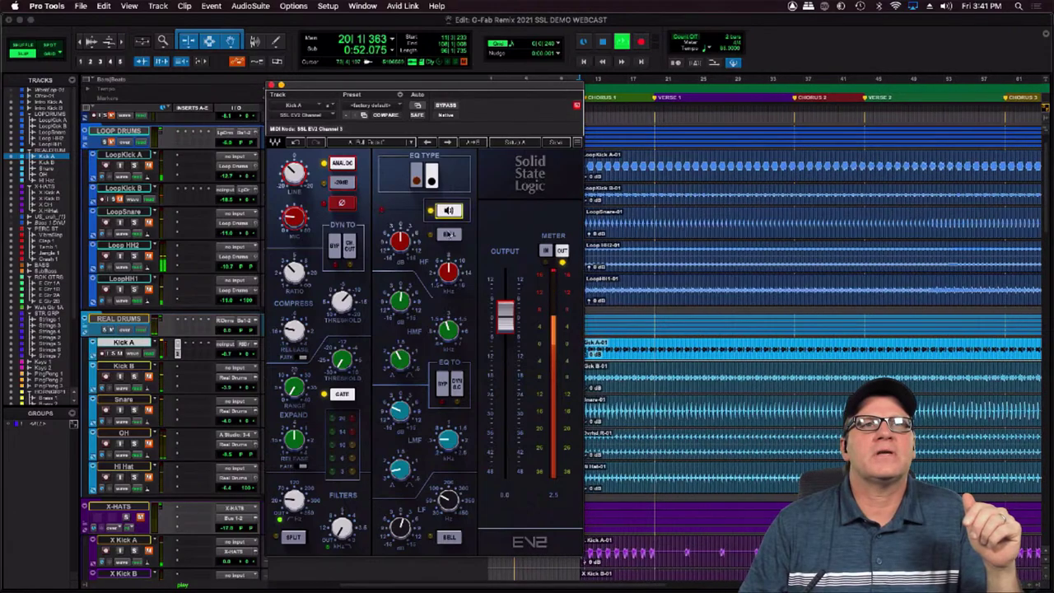
drag(401, 307, 401, 306)
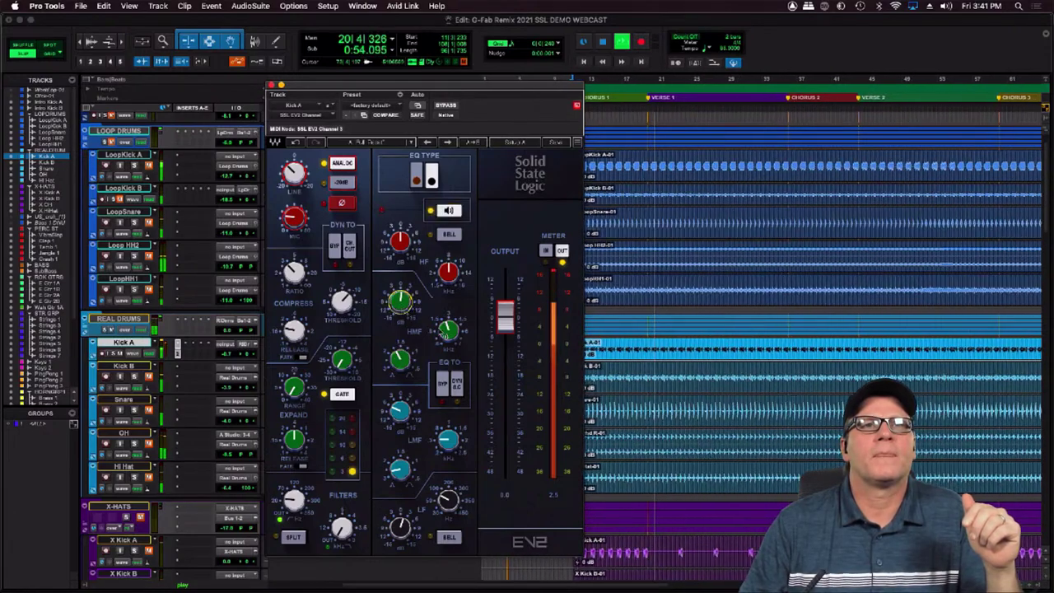
click(449, 331)
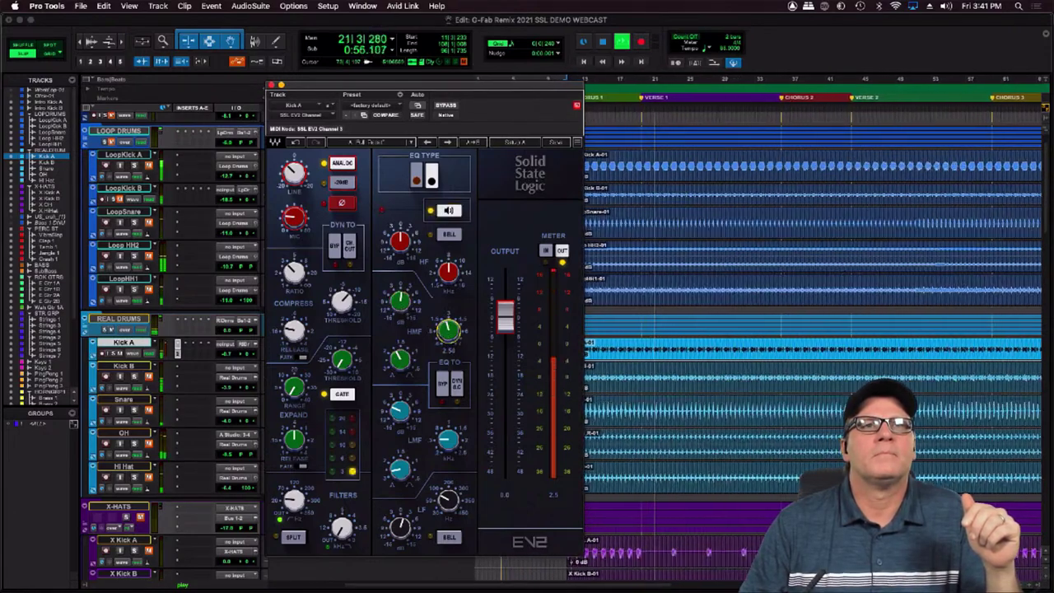
drag(449, 331, 449, 329)
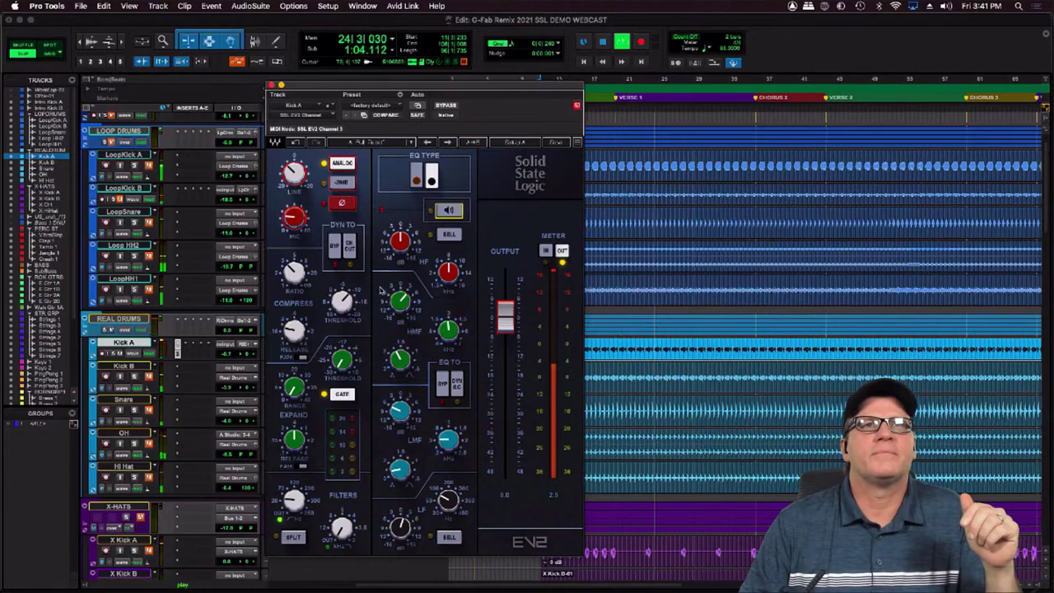
click(405, 303)
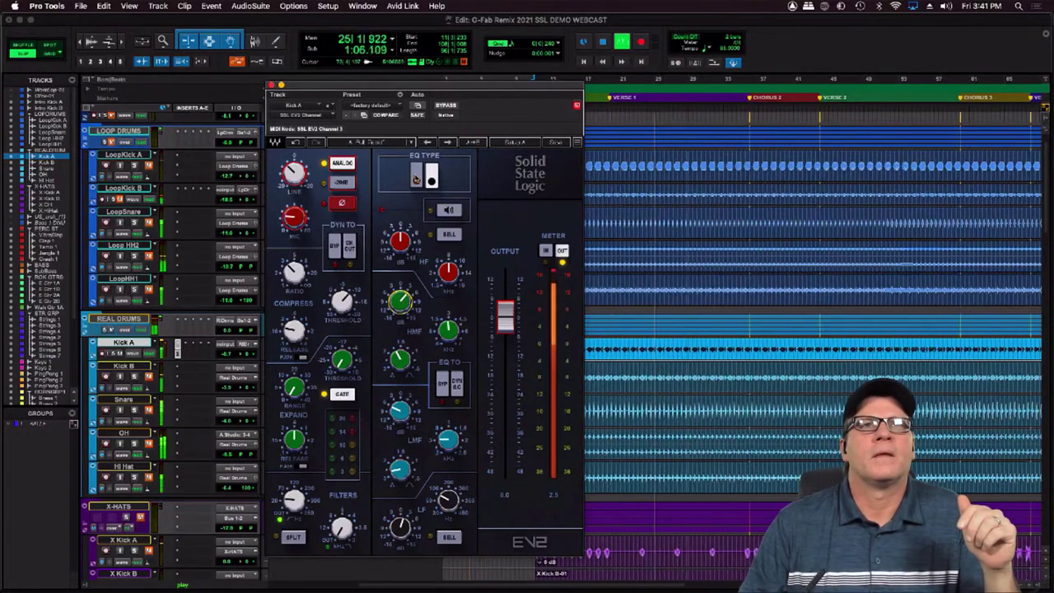
Compare the black and brown EQ types on Kick A and leave the brown type selected
click(416, 179)
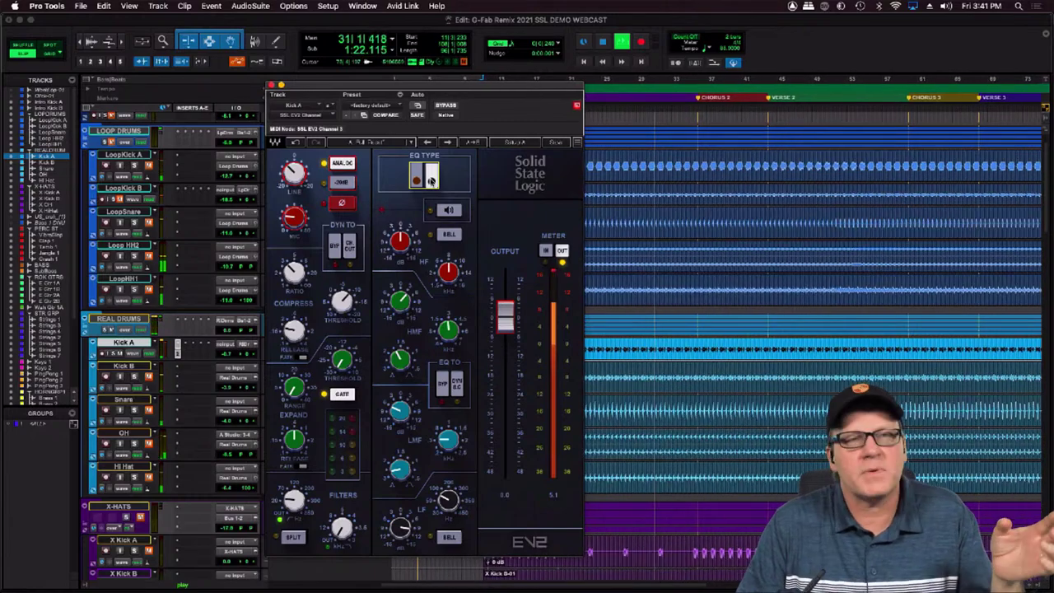
click(427, 180)
click(417, 180)
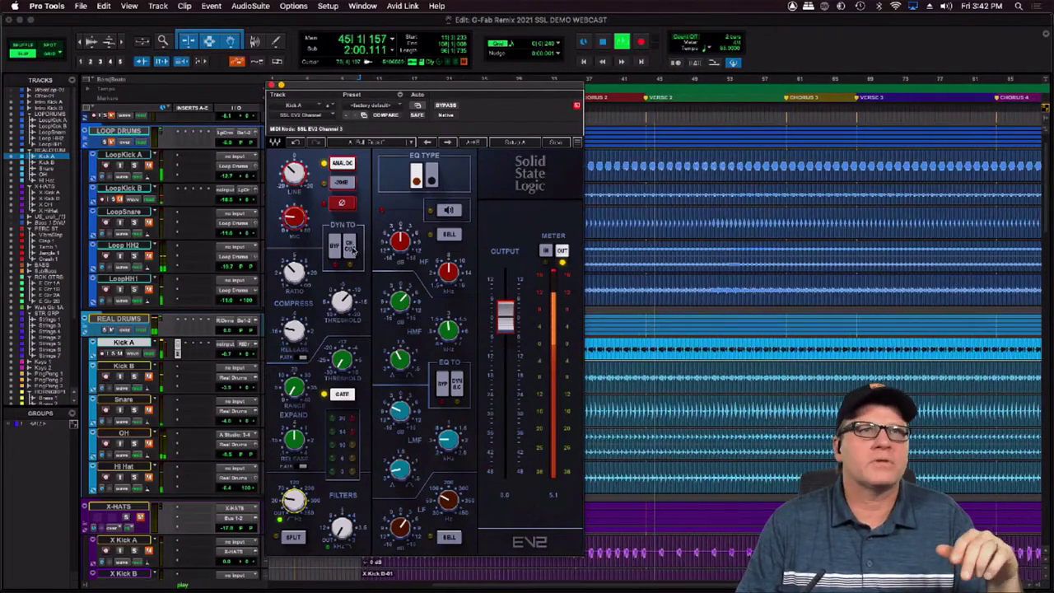
Route Kick A's dynamics to channel out, comparing it off and on, and adjust the compressor's threshold and release
click(350, 247)
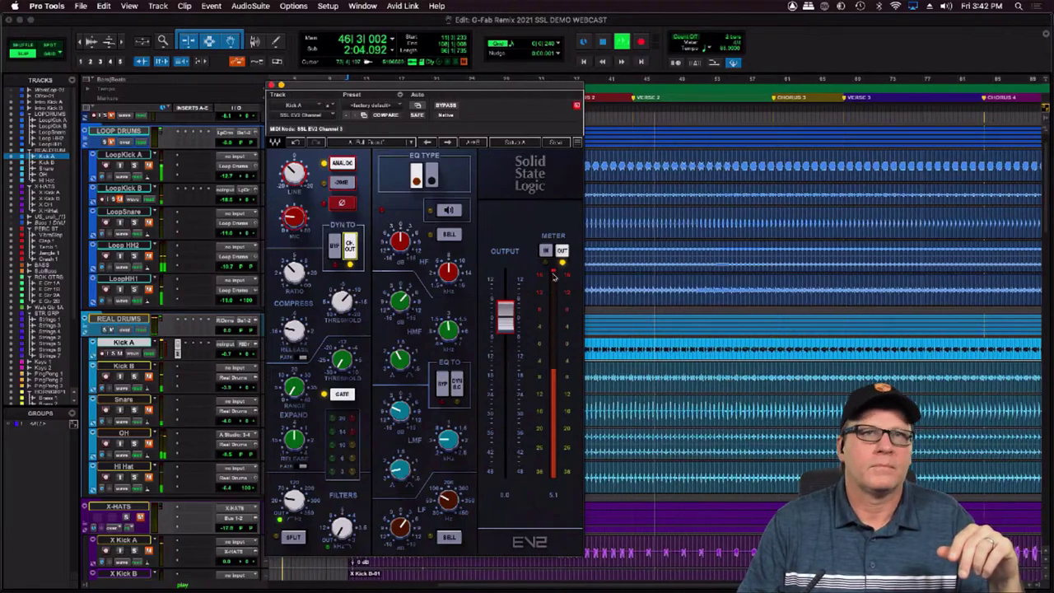
click(350, 247)
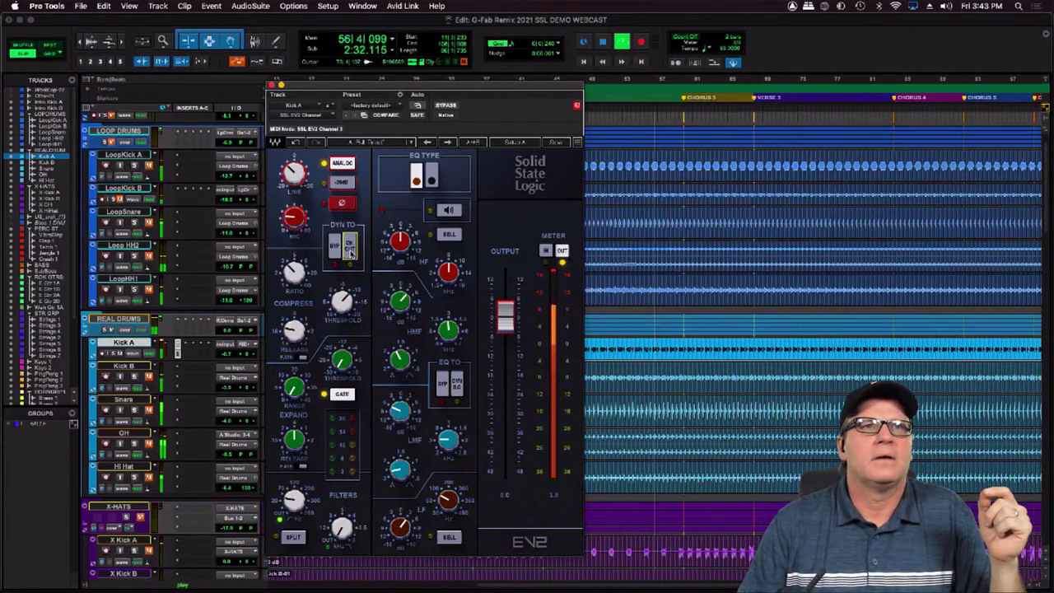
click(350, 252)
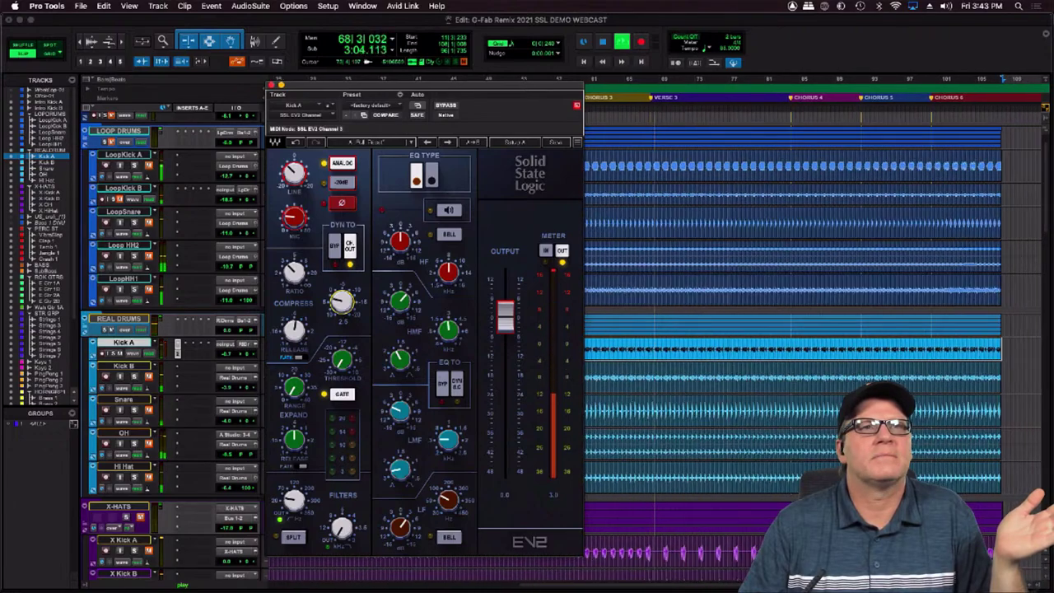
drag(342, 302, 342, 279)
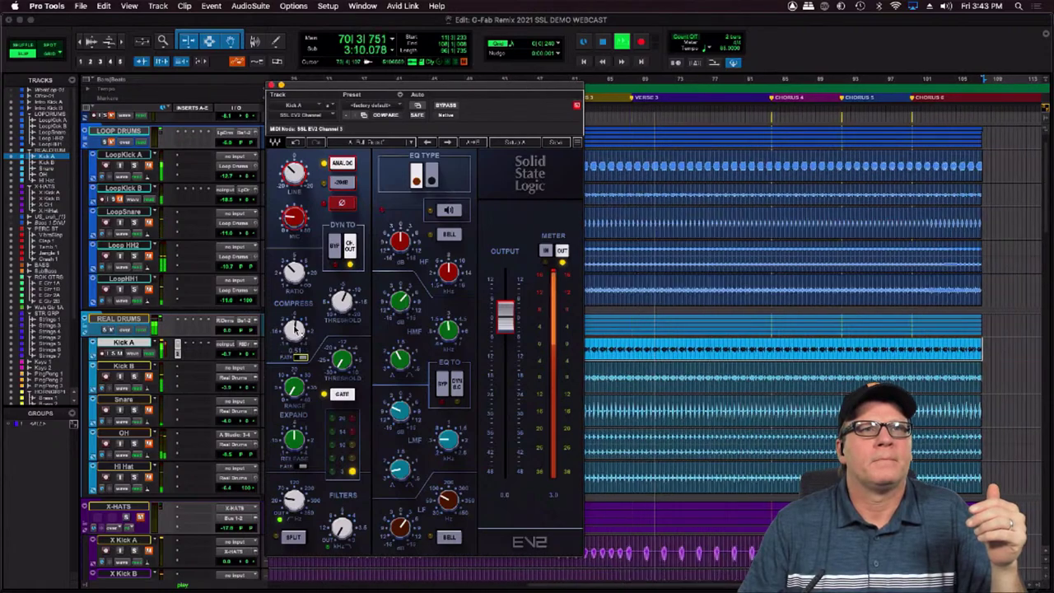
drag(295, 328, 295, 322)
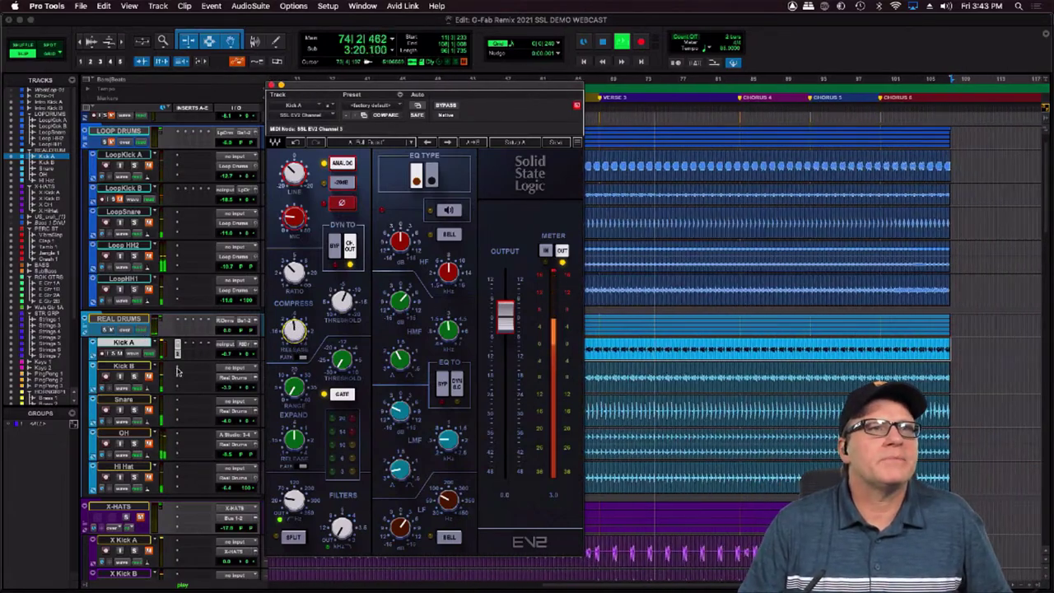
Solo Kick B for a brief listen and bring up the Mix window
click(142, 380)
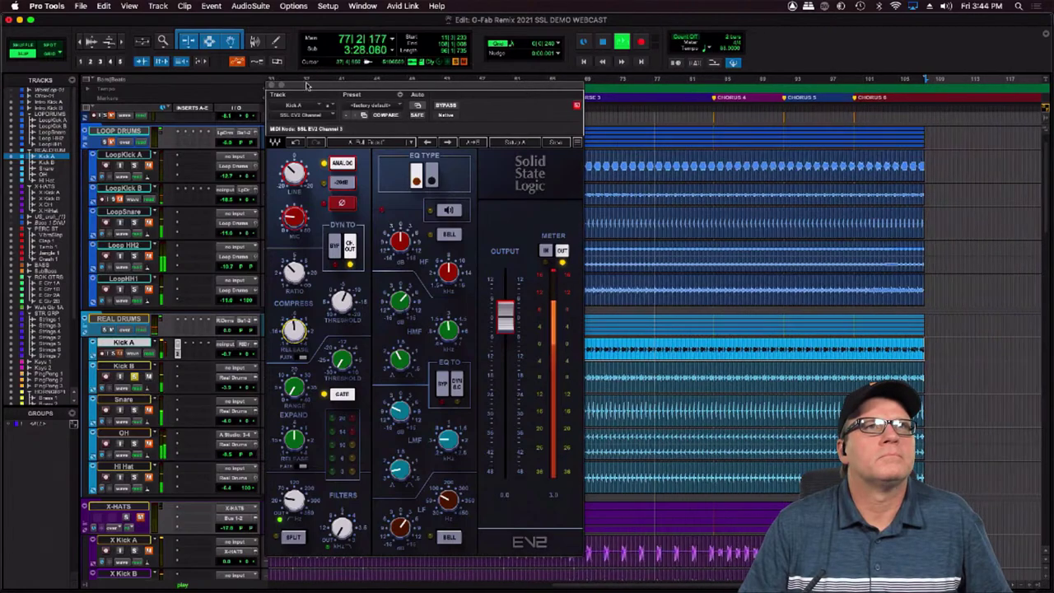
drag(307, 85, 426, 79)
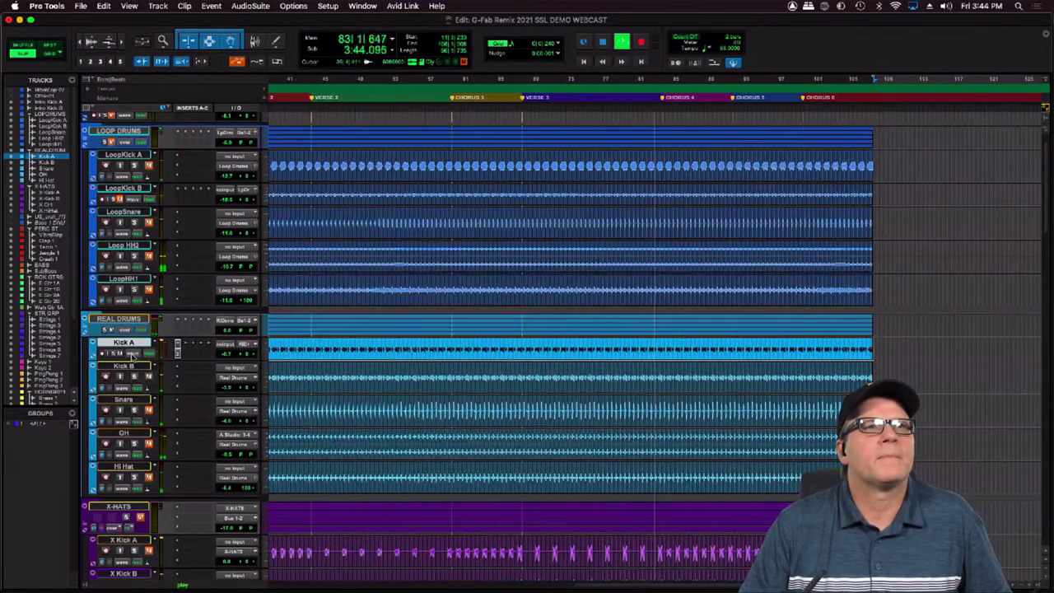
key(super+equal)
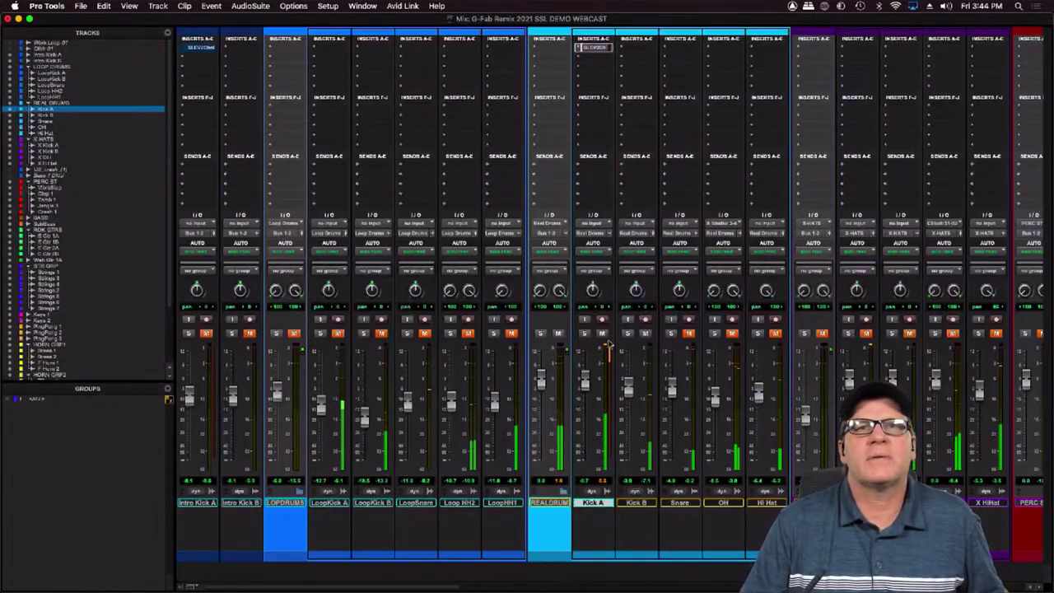
In Kick A's SSL EV2 Channel, opened from the Mix window, lower the output to about -6.8 dB and compare input and output metering
click(594, 47)
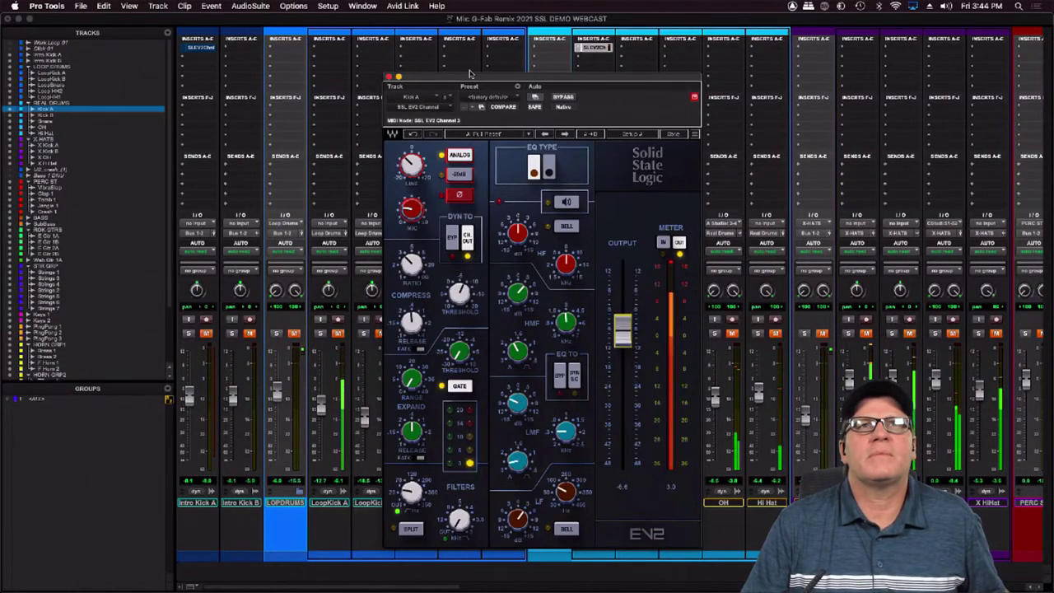
drag(471, 74, 205, 56)
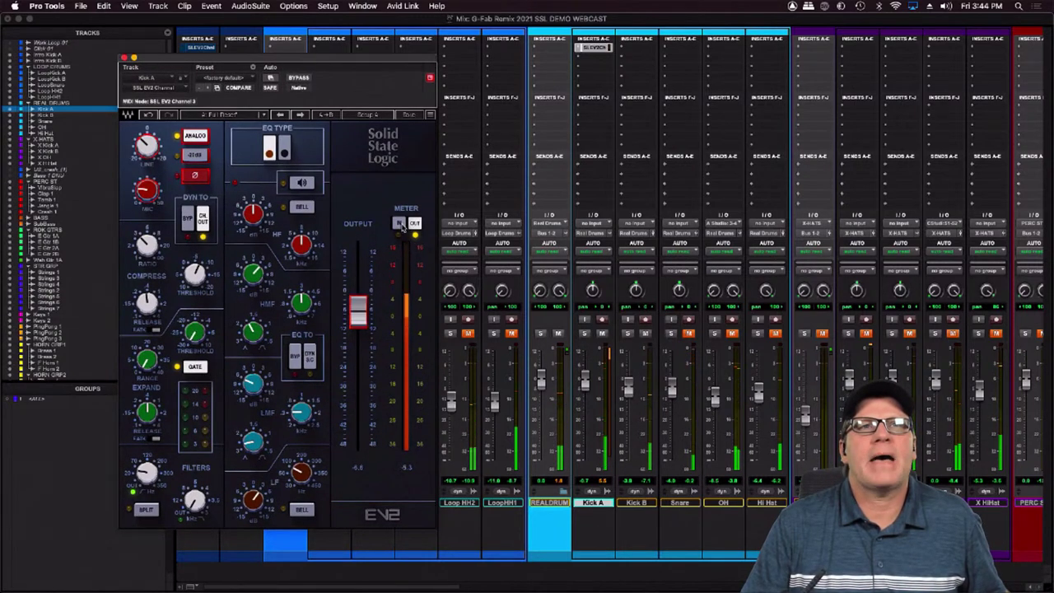
click(402, 224)
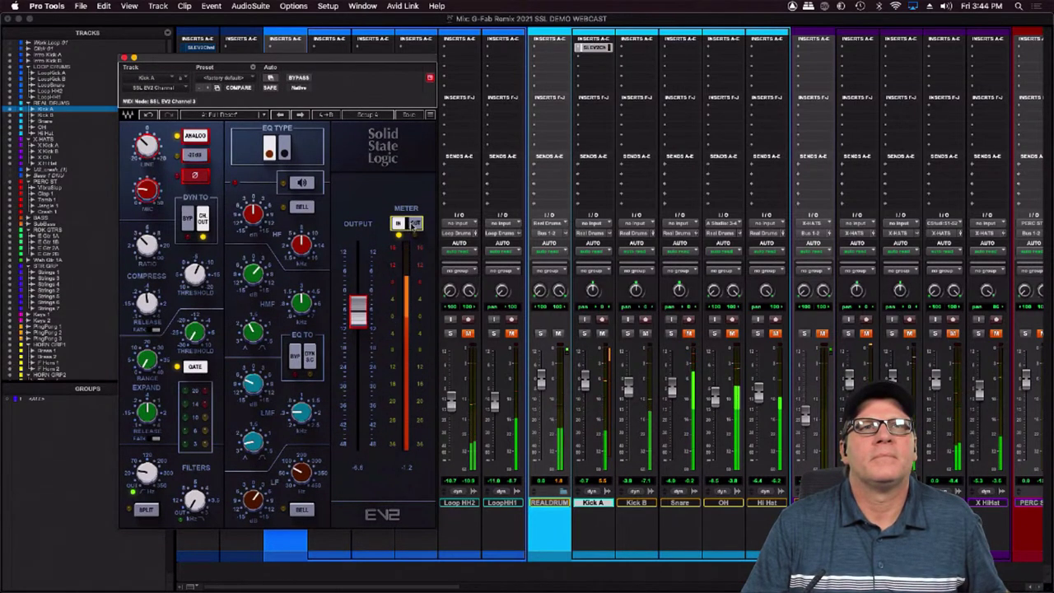
click(413, 223)
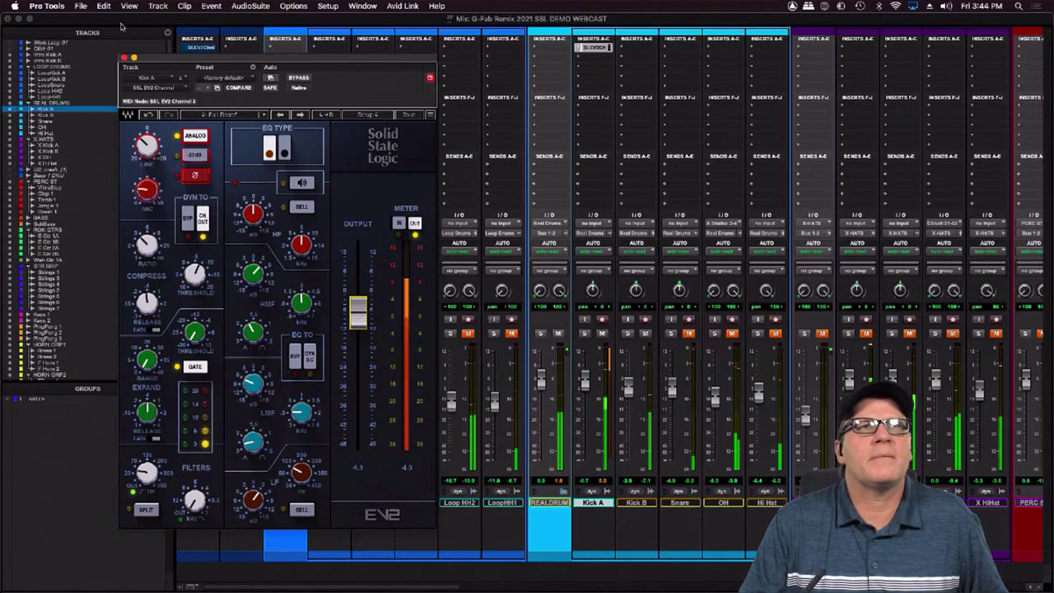
Unmute and solo Kick B, copy Kick A's SSL EV2 Channel onto it, and open the copied plug-in
click(125, 57)
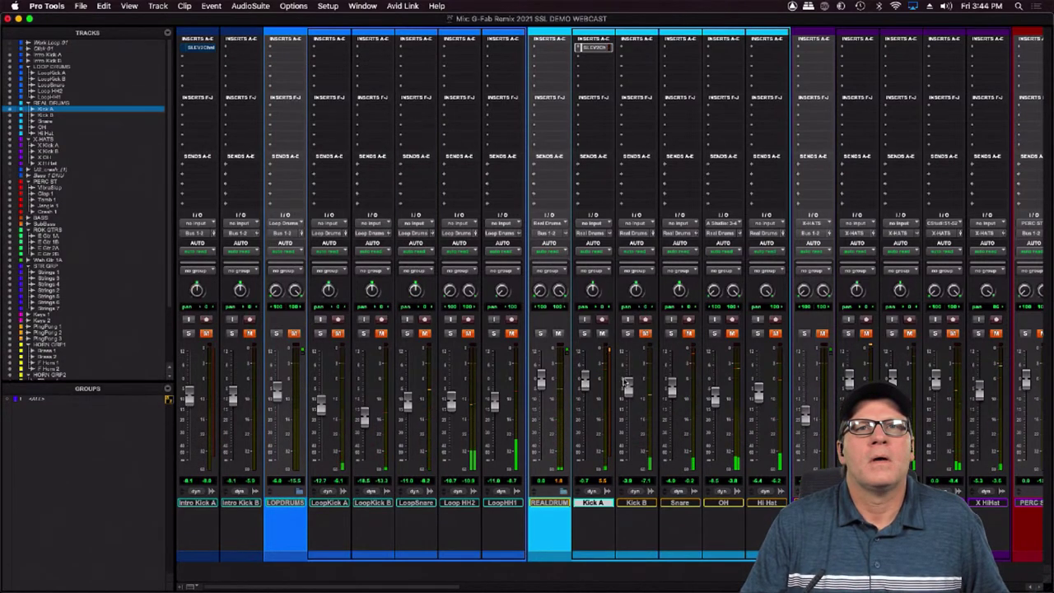
click(645, 334)
click(628, 334)
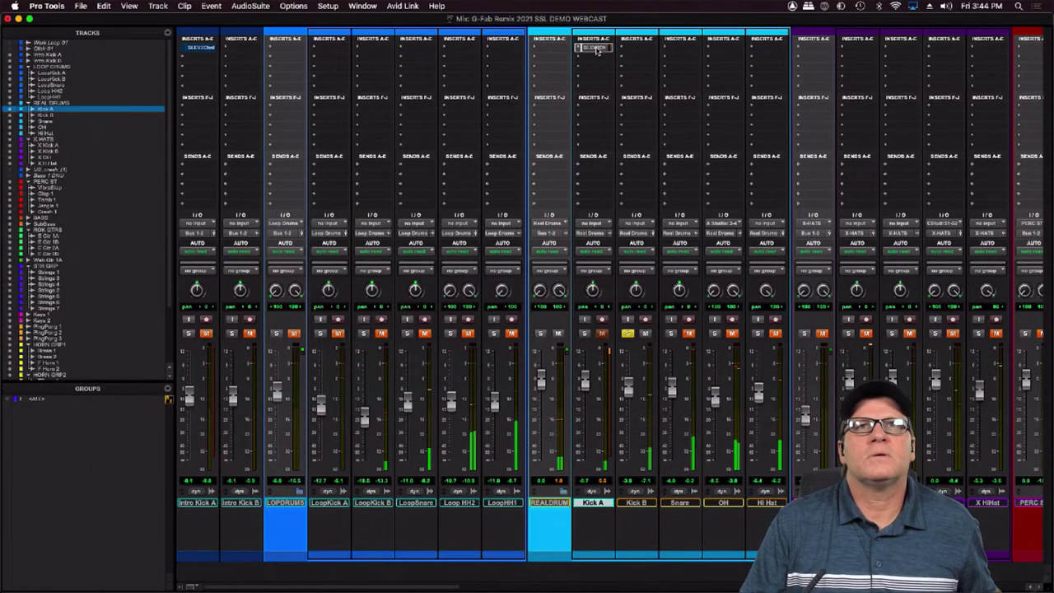
drag(601, 51, 643, 51)
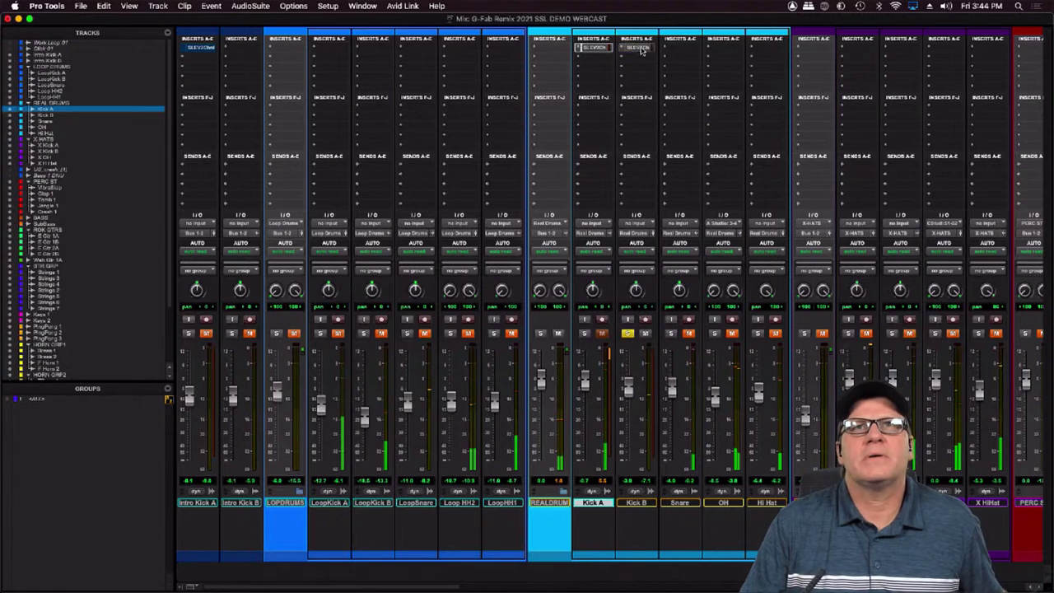
click(639, 47)
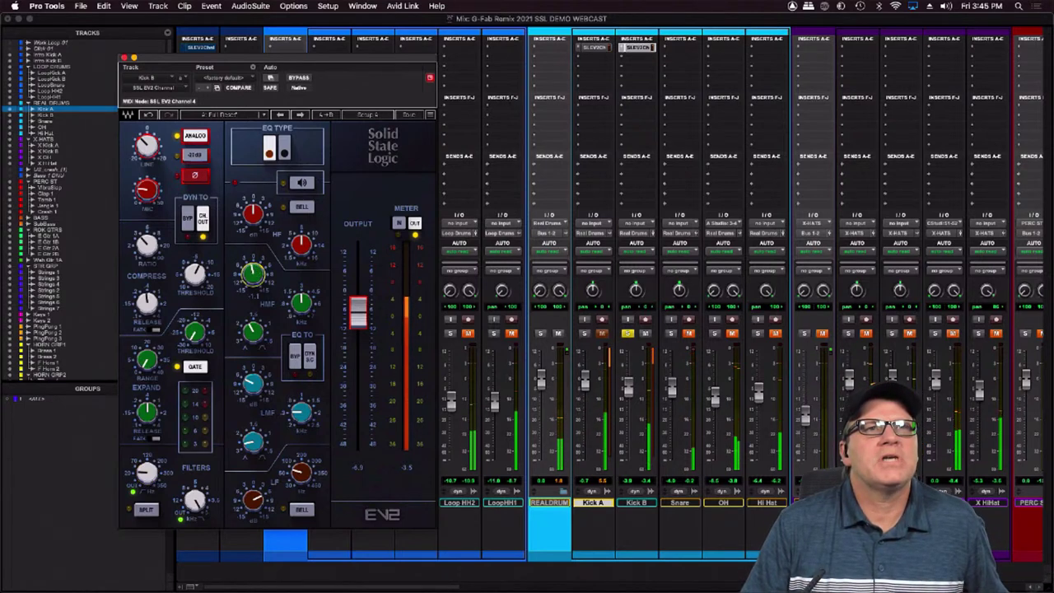
On Kick B, enable the EQ section's listen mode and raise the expander/gate threshold and range
click(302, 182)
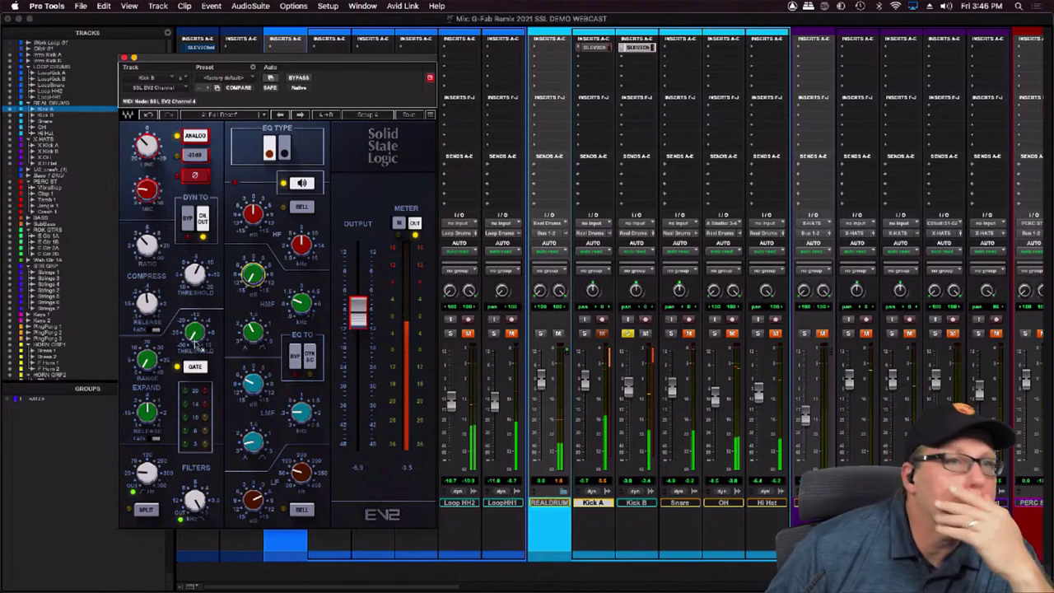
drag(196, 343, 196, 308)
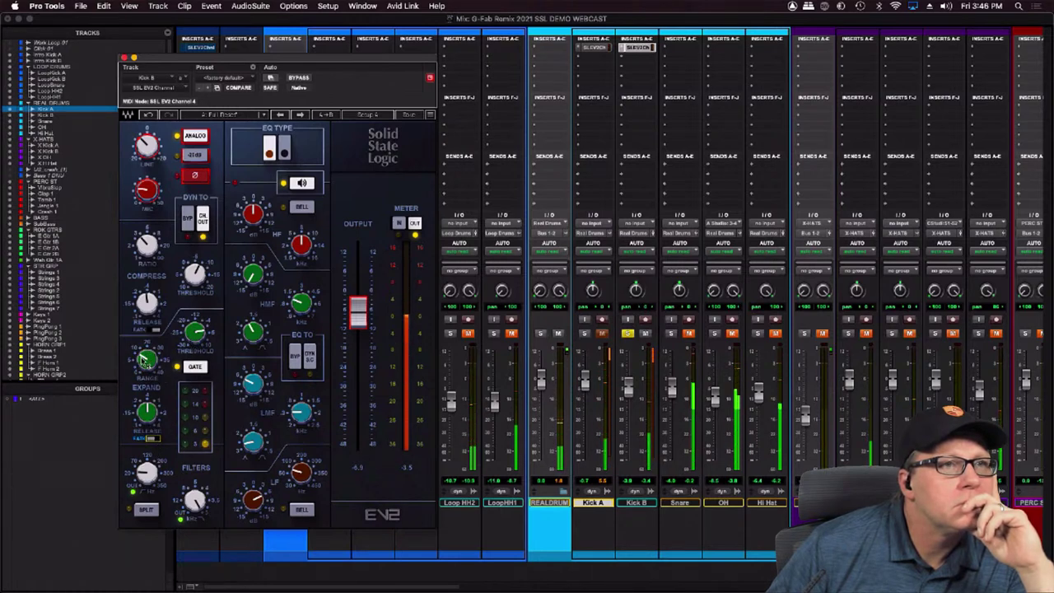
drag(144, 361, 145, 323)
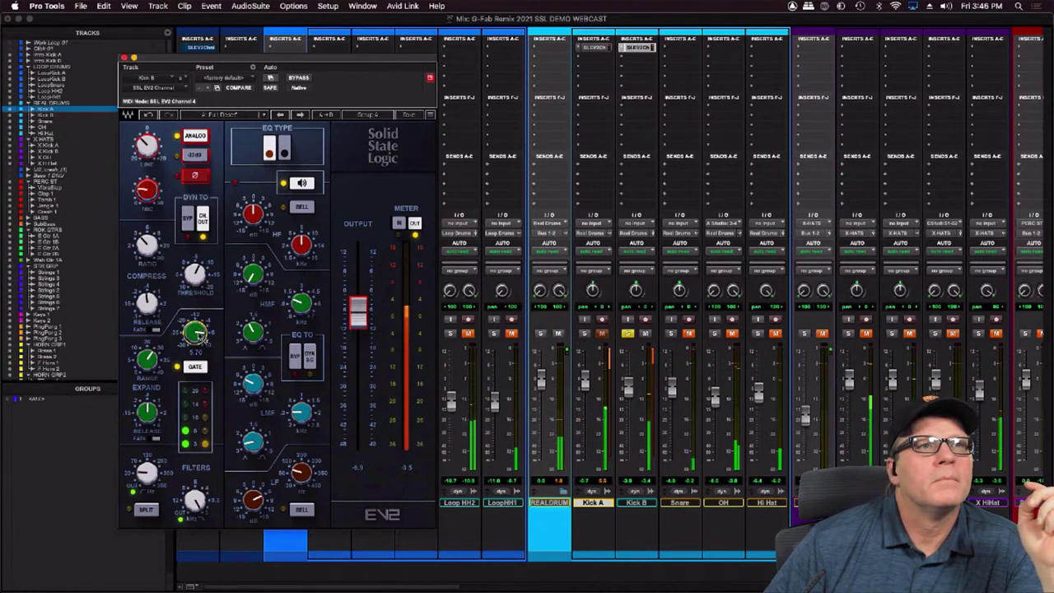
Unsolo Kick B, lower its fader to about -5.4 dB and close its plug-in window
click(628, 333)
drag(629, 393, 628, 400)
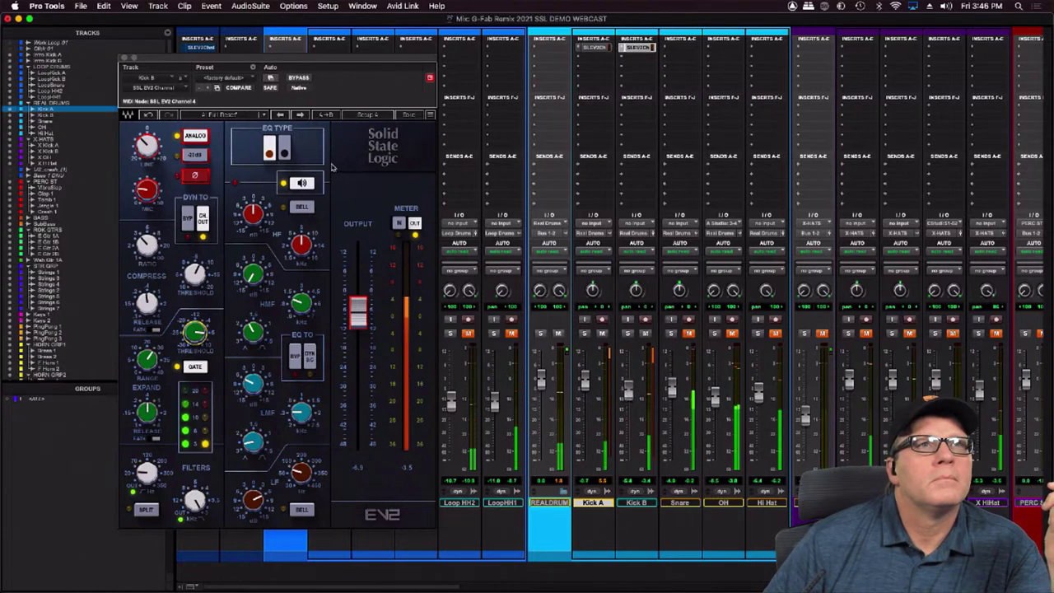
click(125, 57)
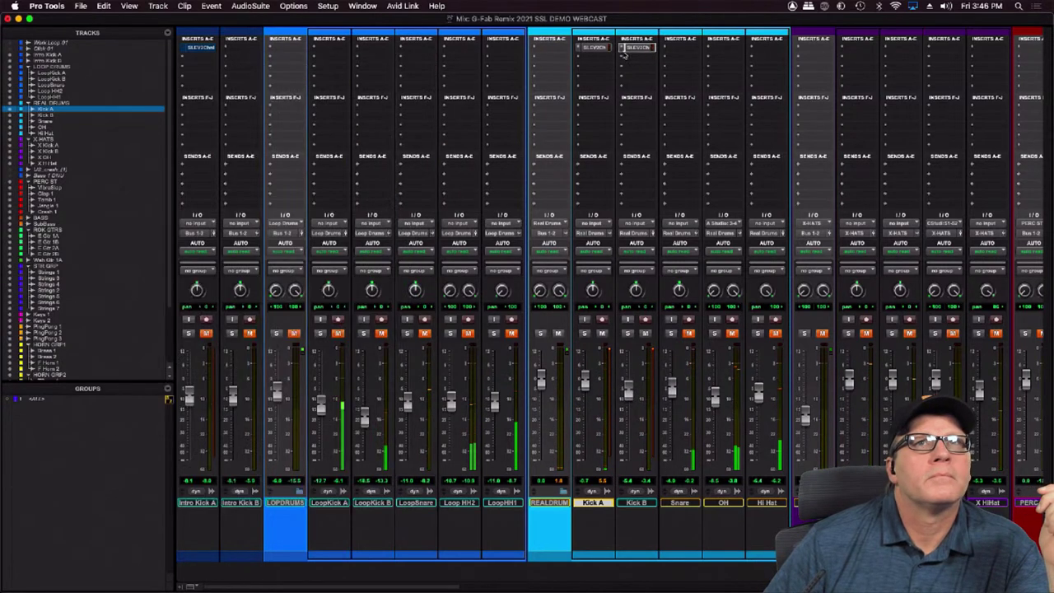
Compare Kick A with its SSL EV2 Channel bypassed and engaged
click(595, 48)
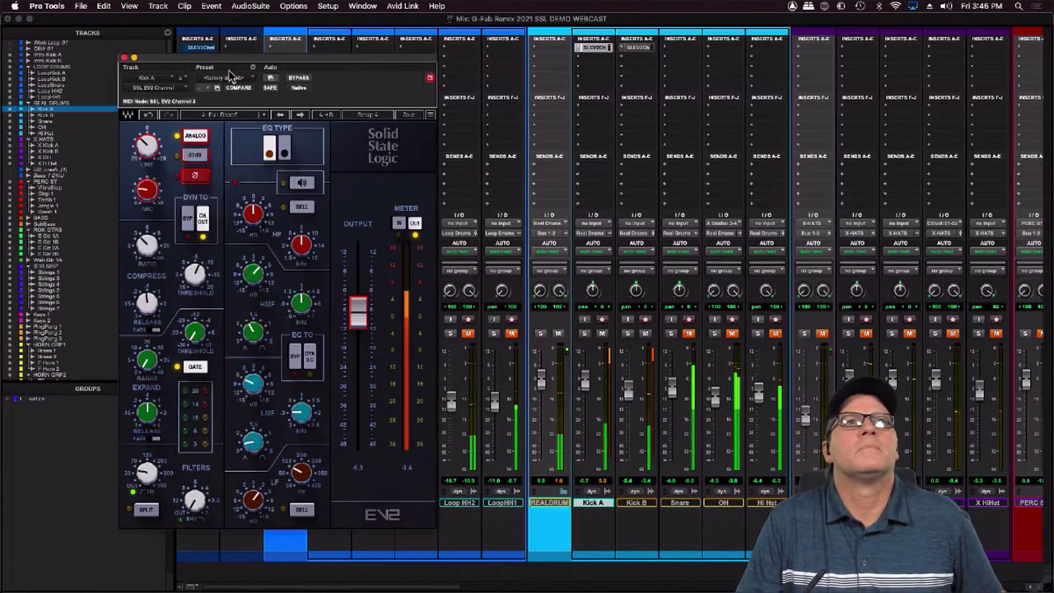
click(299, 78)
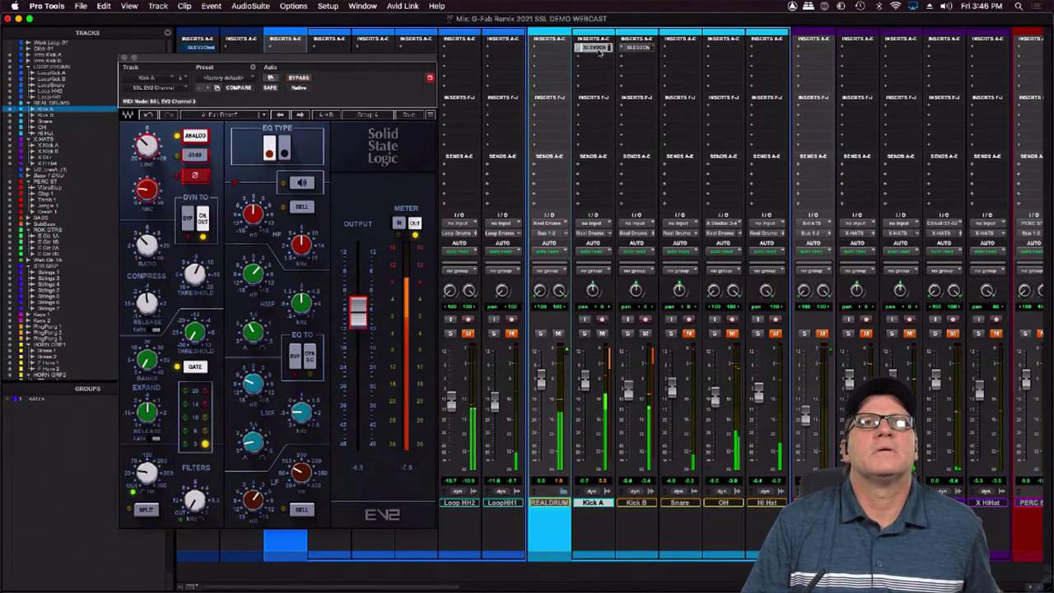
click(125, 59)
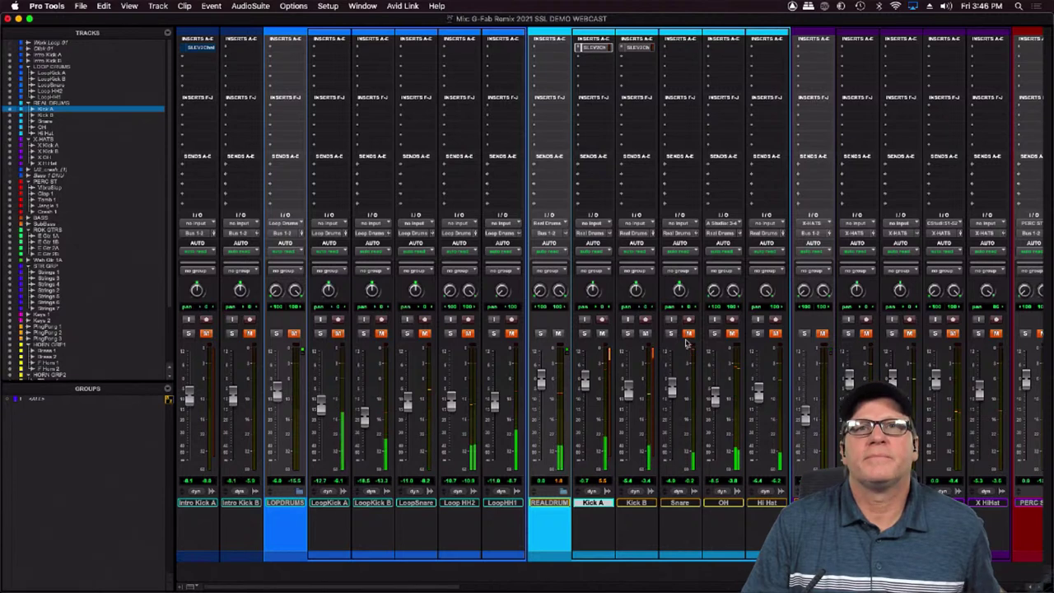
Insert an SSL EV2 Channel on Snare, raise its mic gain and lower the line gain to about -5.2 dB using input metering
click(666, 50)
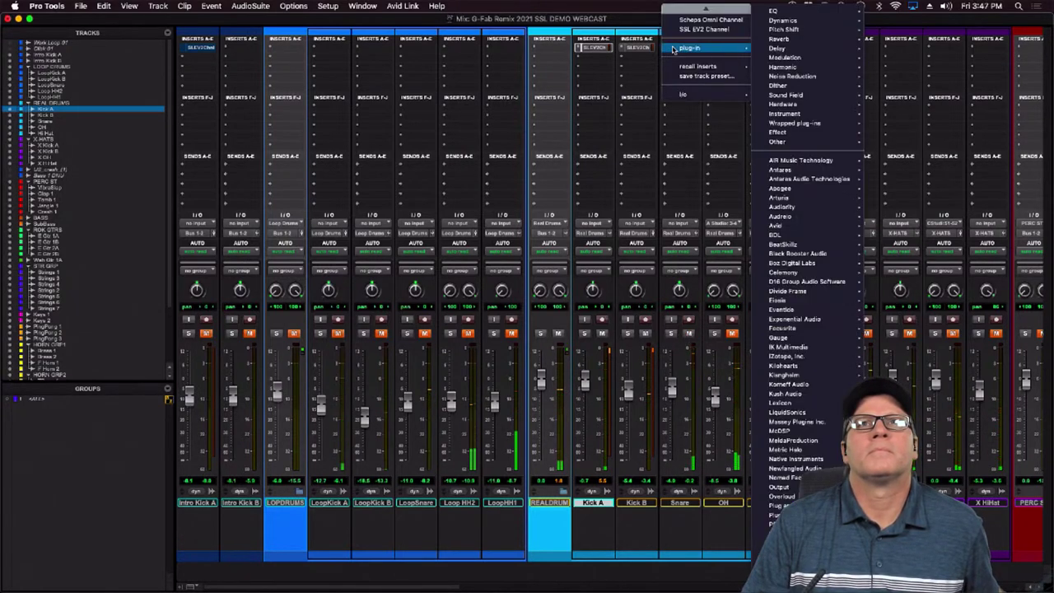
click(714, 27)
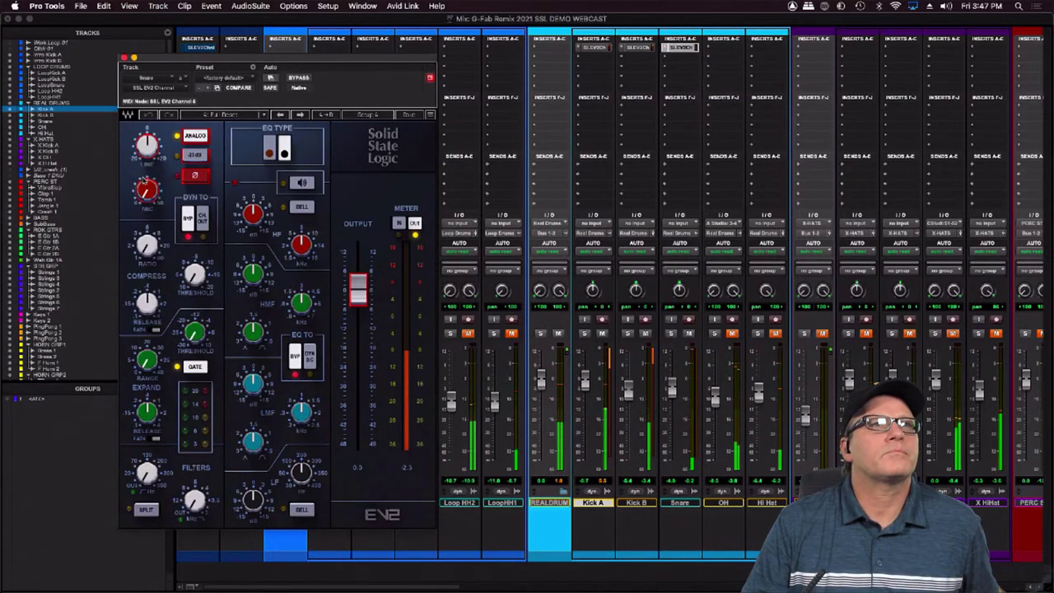
drag(147, 195, 146, 188)
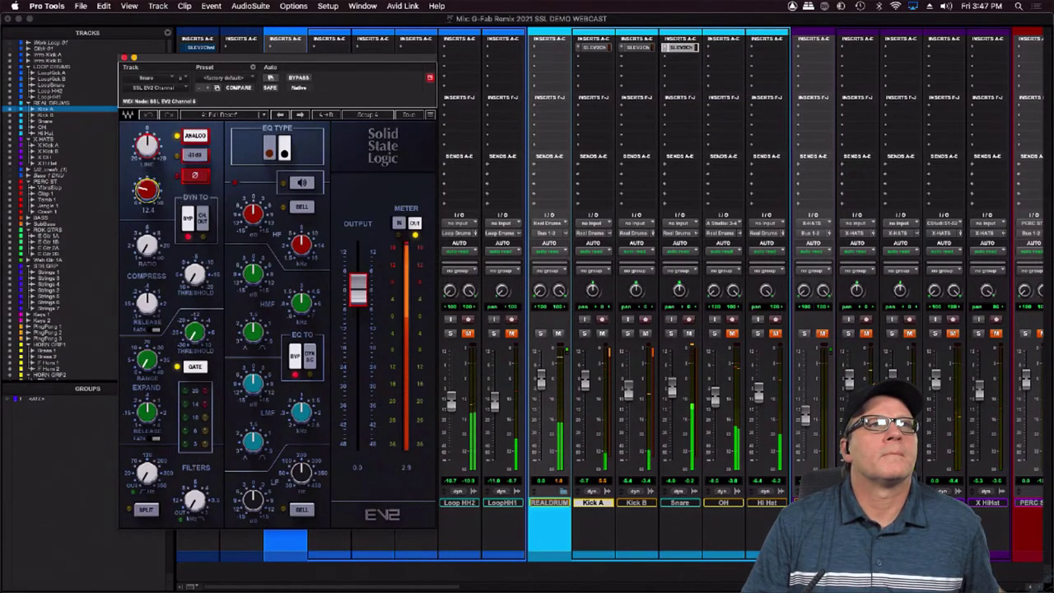
drag(147, 147, 148, 155)
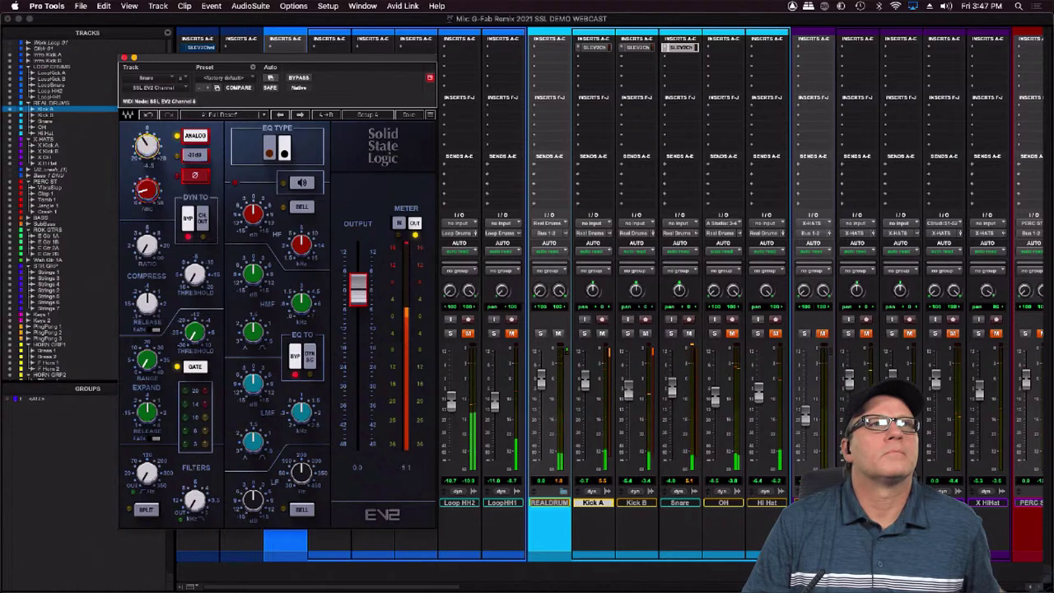
click(399, 222)
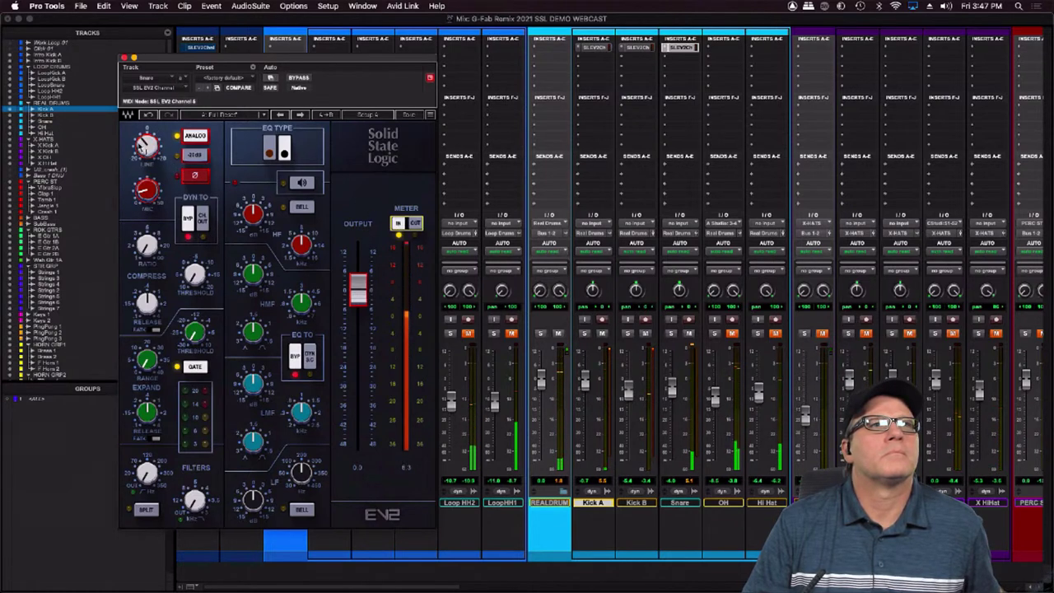
click(144, 147)
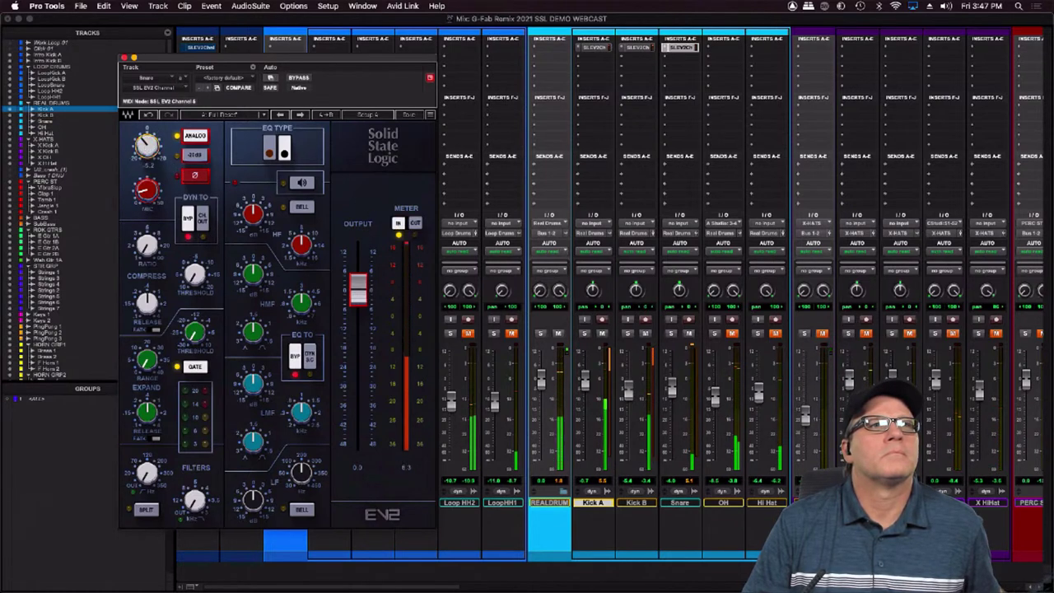
Route Snare's dynamics to channel out and adjust the compressor's ratio, release and threshold
click(198, 218)
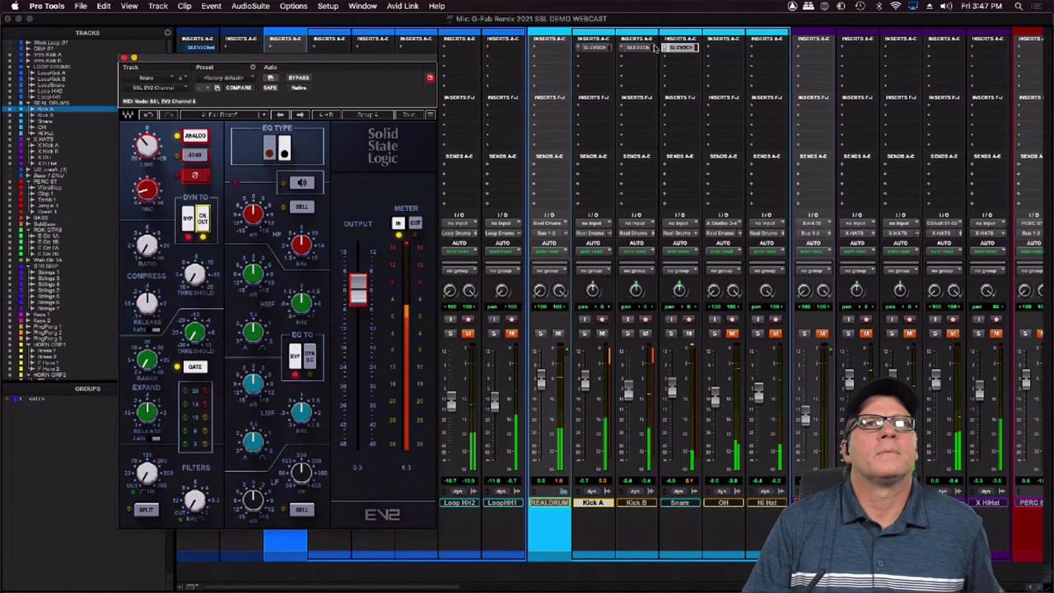
drag(147, 246, 147, 231)
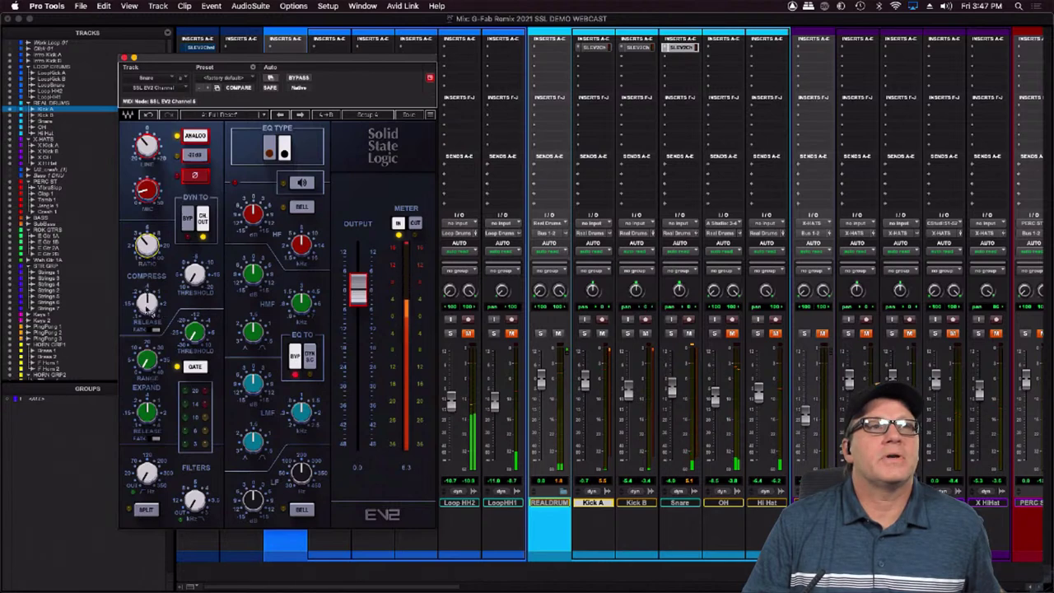
click(147, 304)
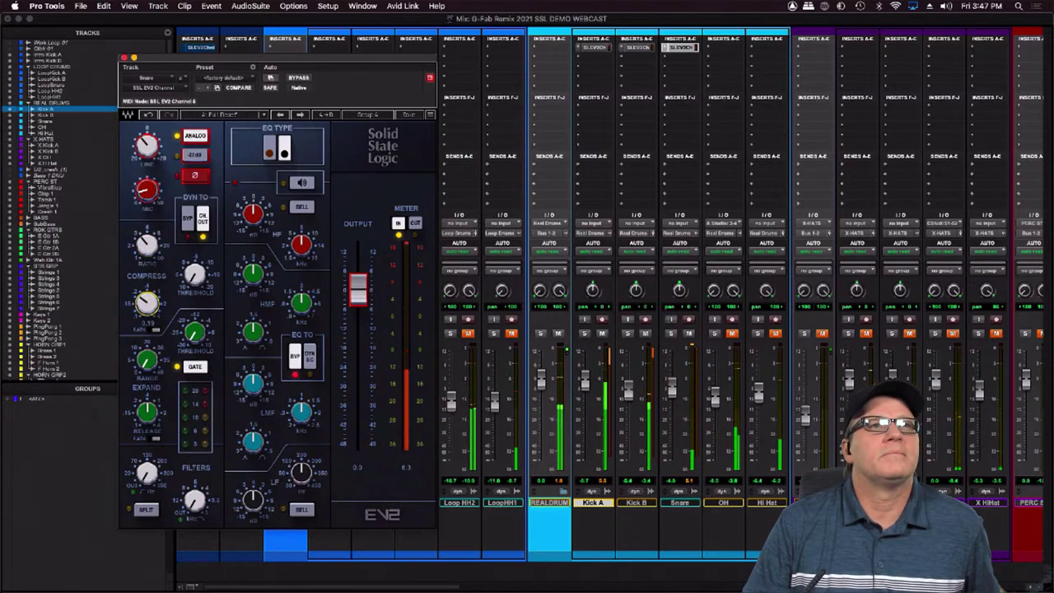
drag(194, 274, 195, 258)
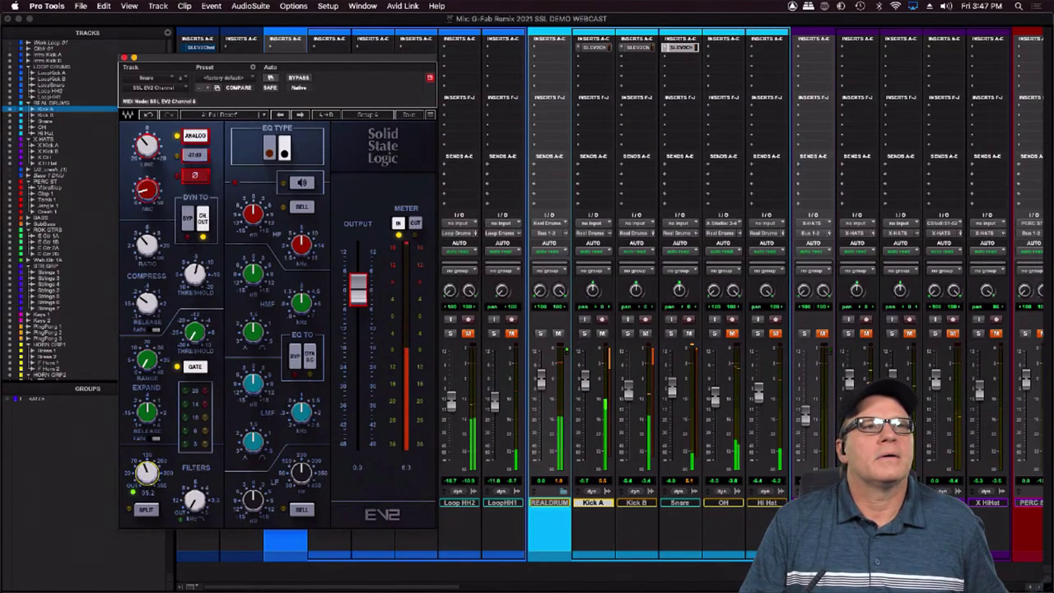
Raise Snare's high-pass filter frequency and compare the filter split on and off, leaving it off
drag(146, 473, 146, 466)
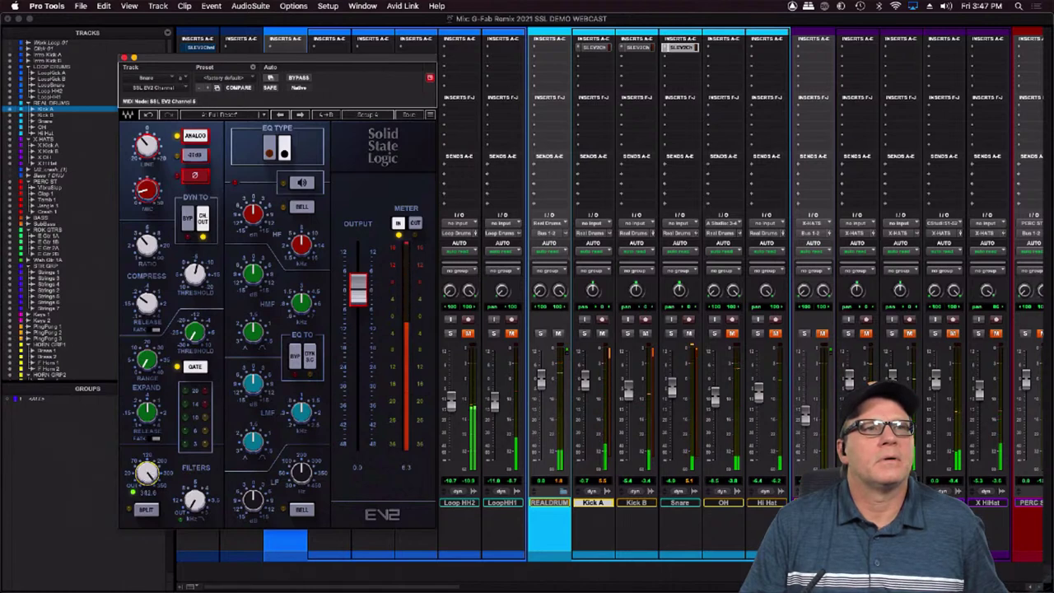
click(146, 509)
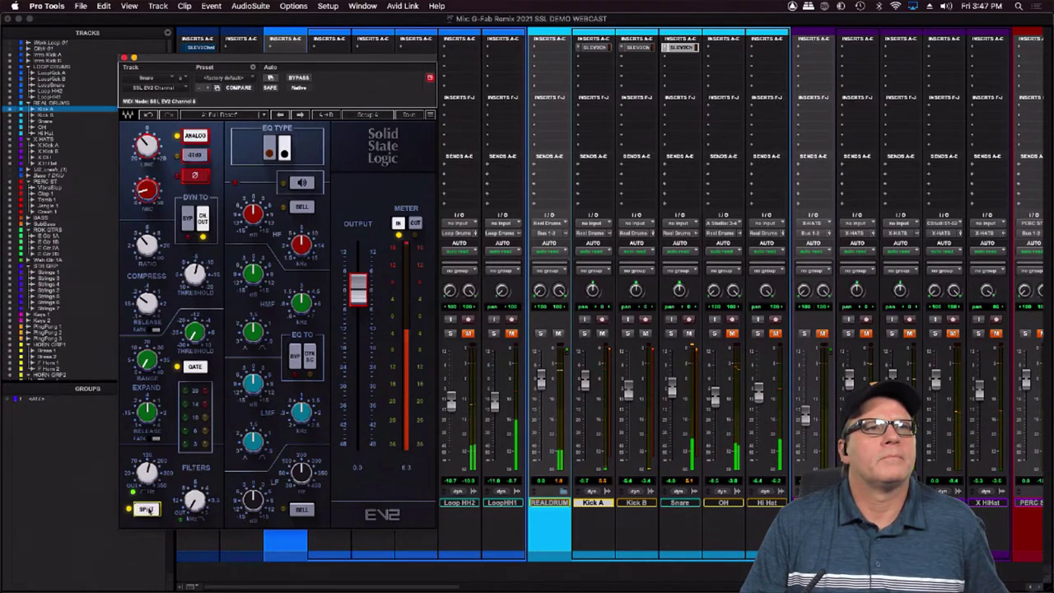
click(146, 509)
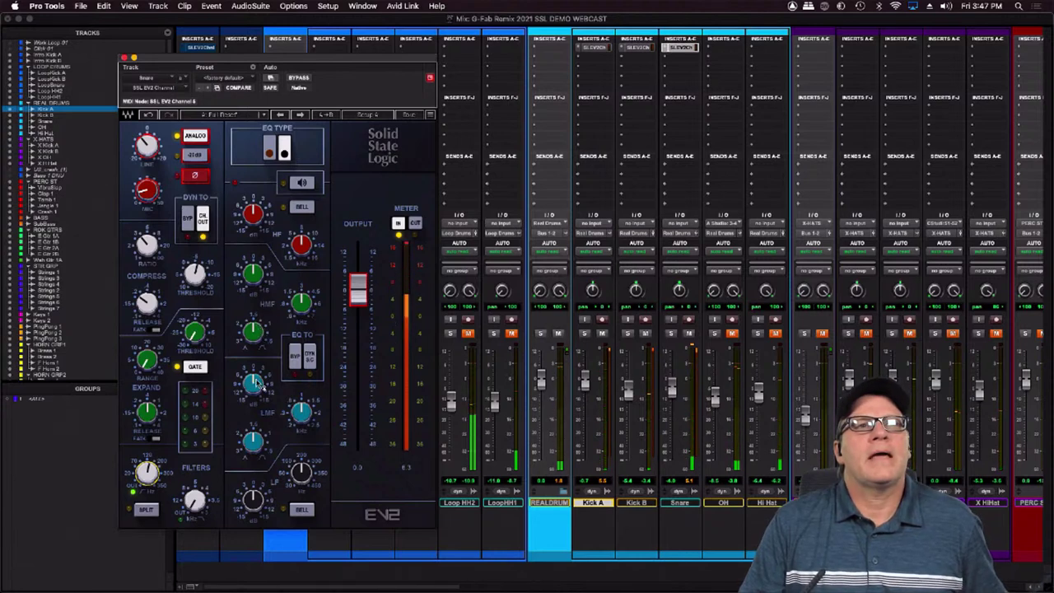
Lower the frequency of Snare's LMF band and cut its gain, using the EQ section's listen mode temporarily
click(300, 185)
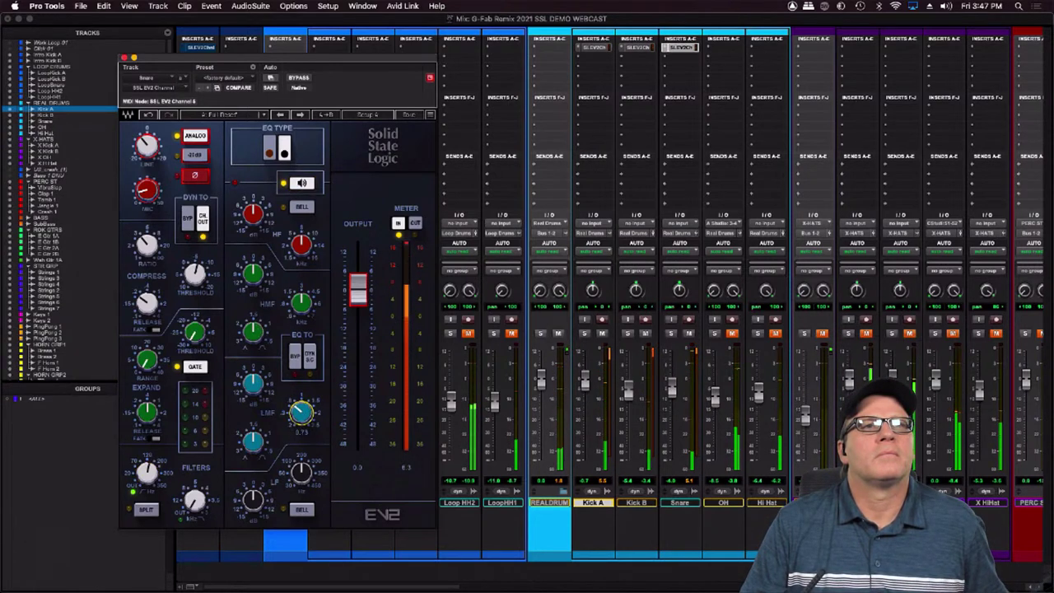
drag(301, 413, 302, 416)
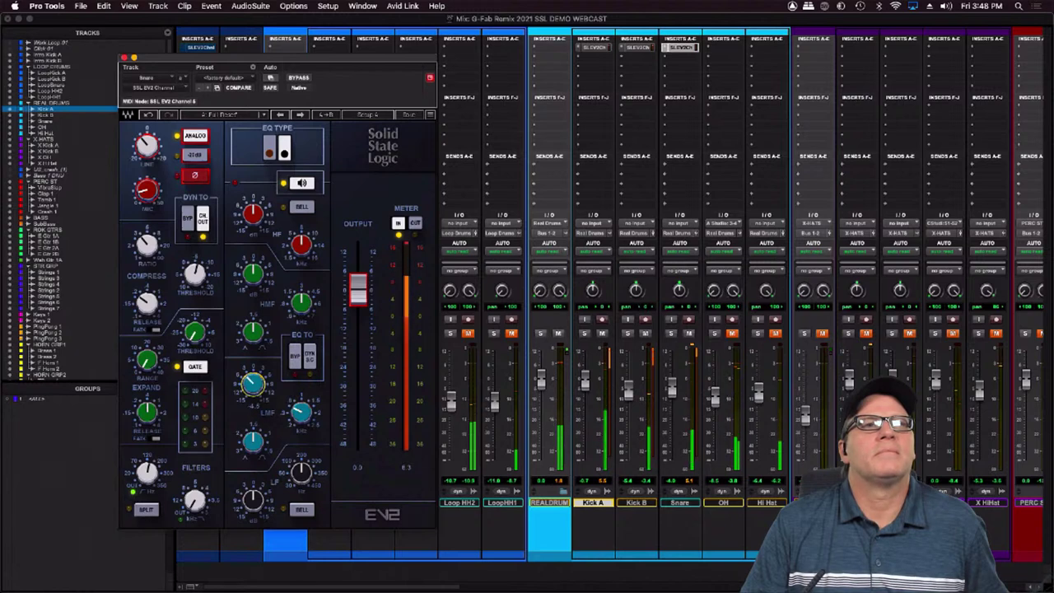
click(299, 187)
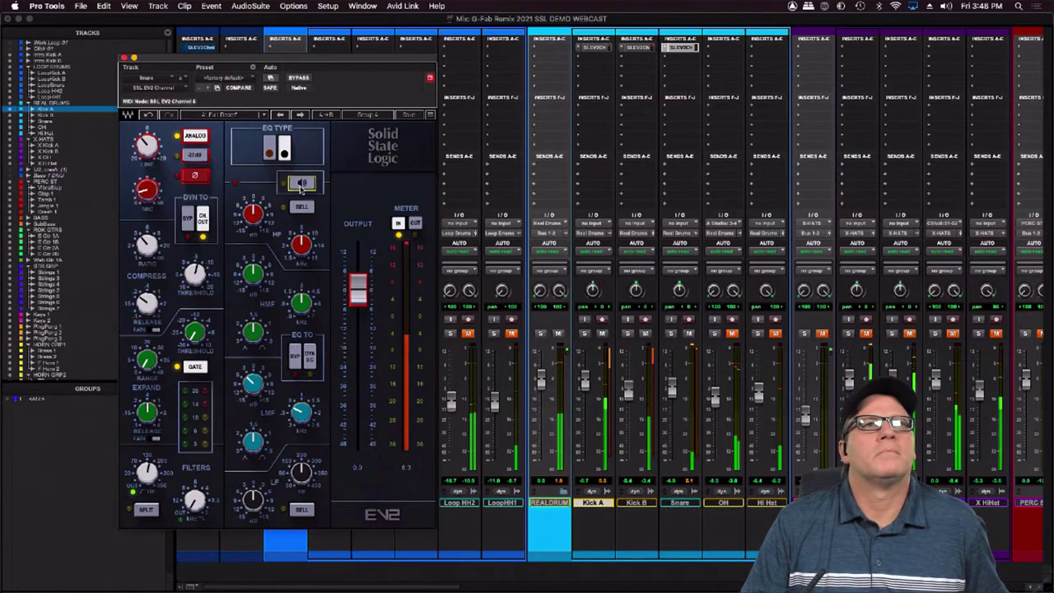
drag(254, 384, 254, 389)
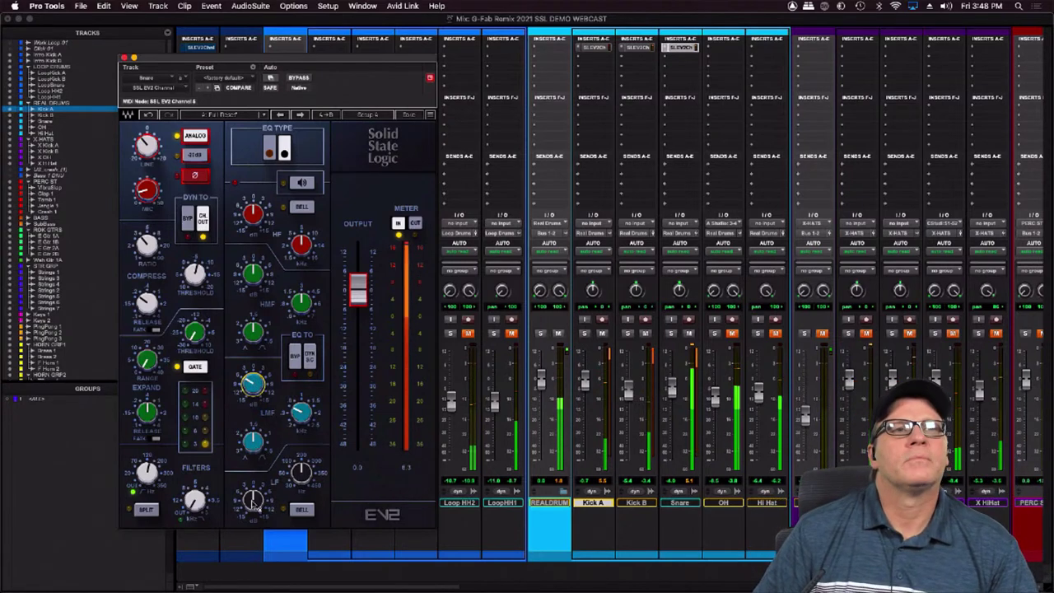
Boost Snare's LF band by about 4.2 dB, lower its frequency and retune the high-pass filter against it
drag(300, 476, 253, 494)
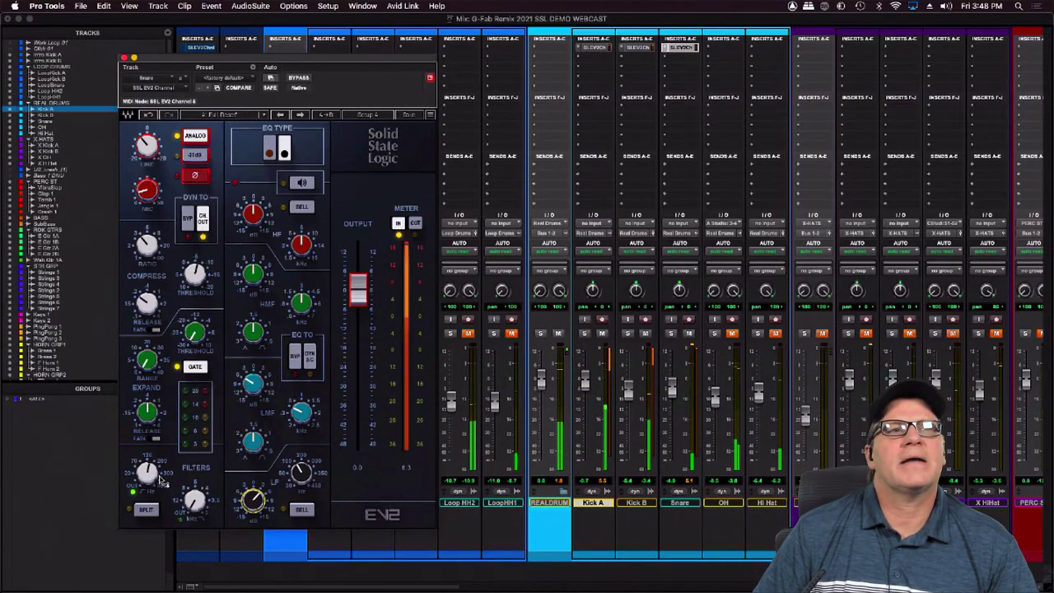
drag(159, 478, 160, 477)
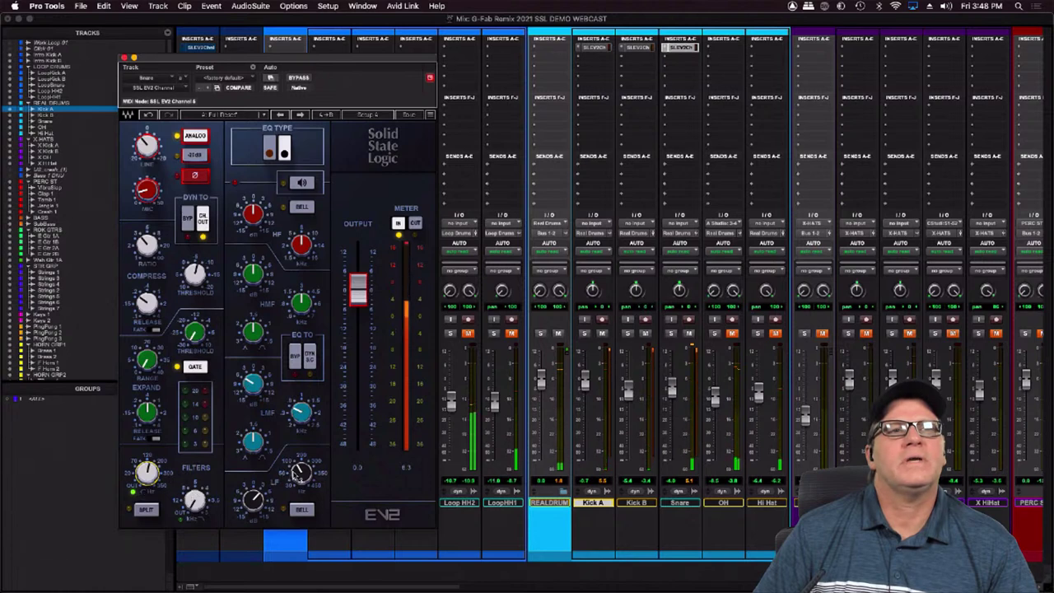
drag(297, 476, 296, 475)
drag(154, 477, 146, 476)
drag(302, 473, 302, 475)
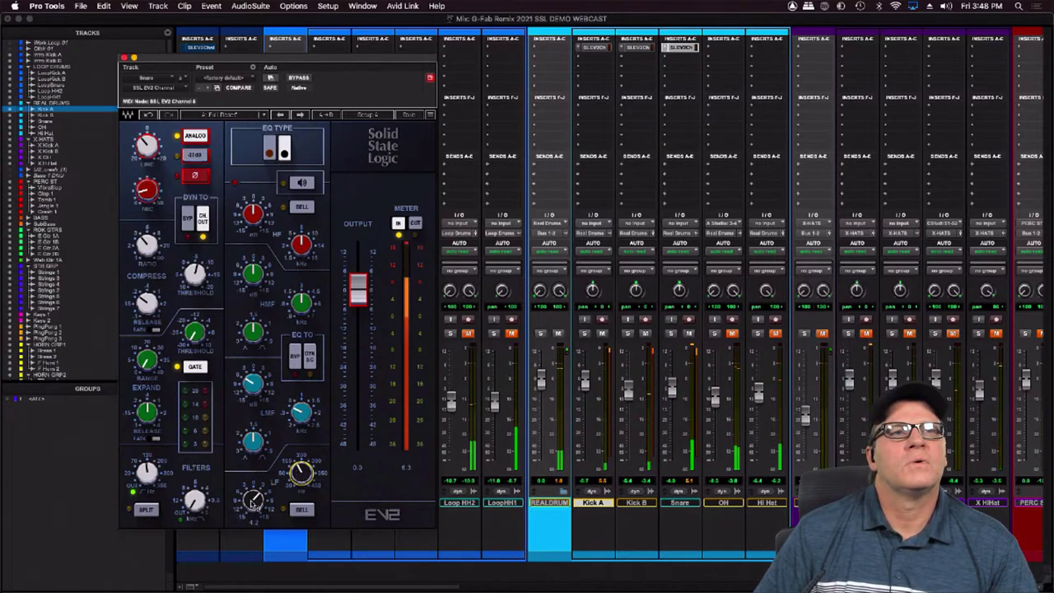
Compare the brown and black EQ types on Snare and leave the brown type selected
click(270, 148)
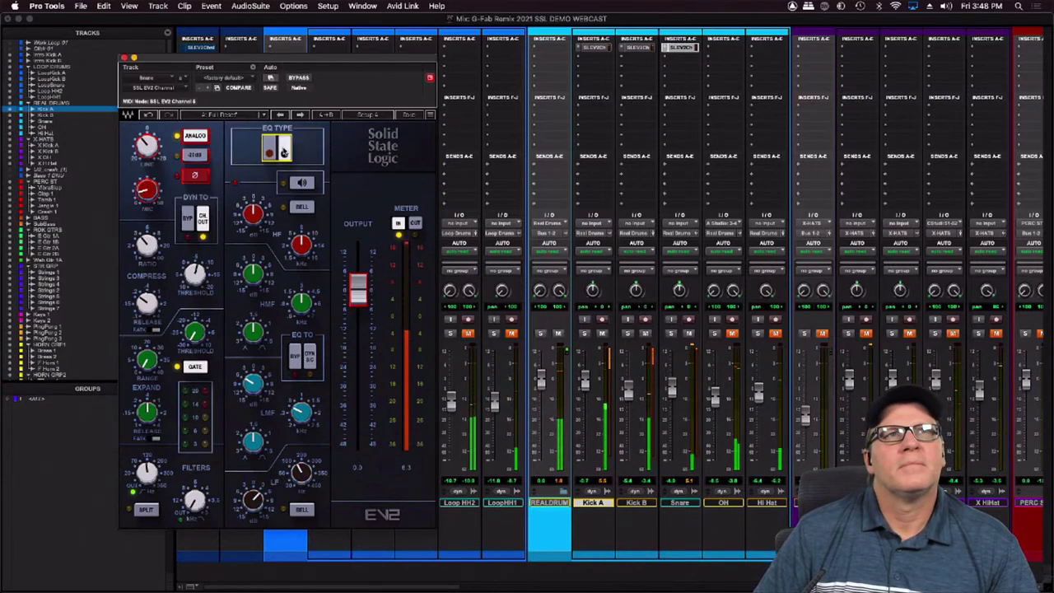
click(276, 152)
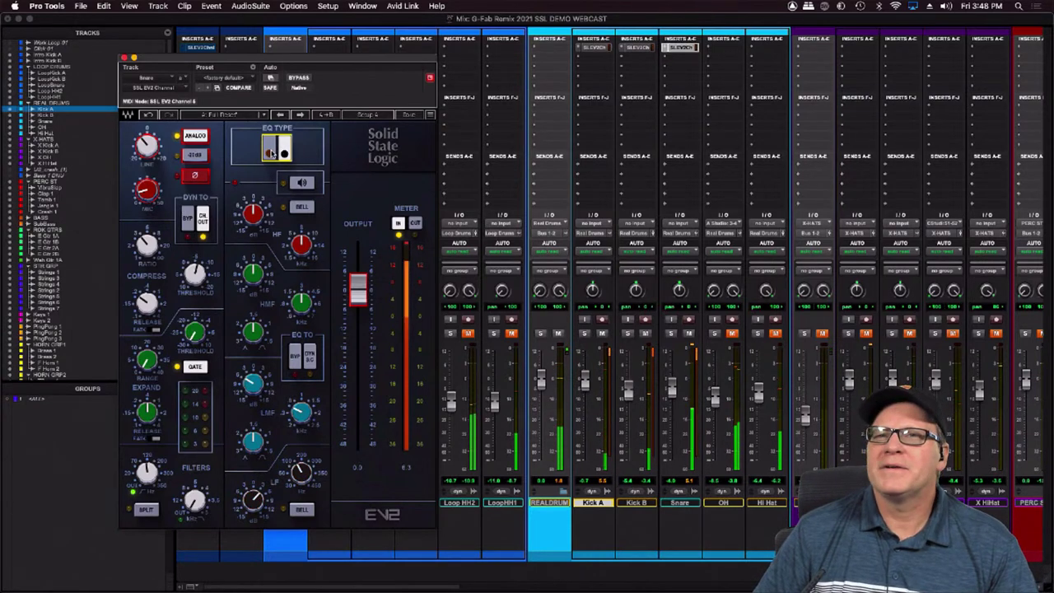
click(270, 154)
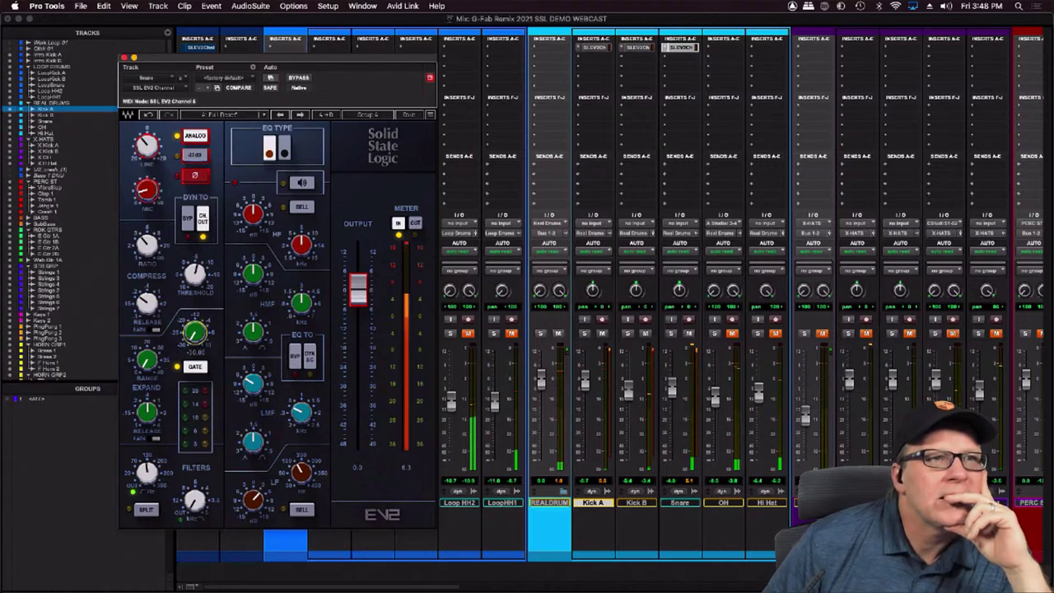
Turn off gate mode on Snare, raise the expander range, and compare the dynamics bypassed and active, leaving them active
click(194, 367)
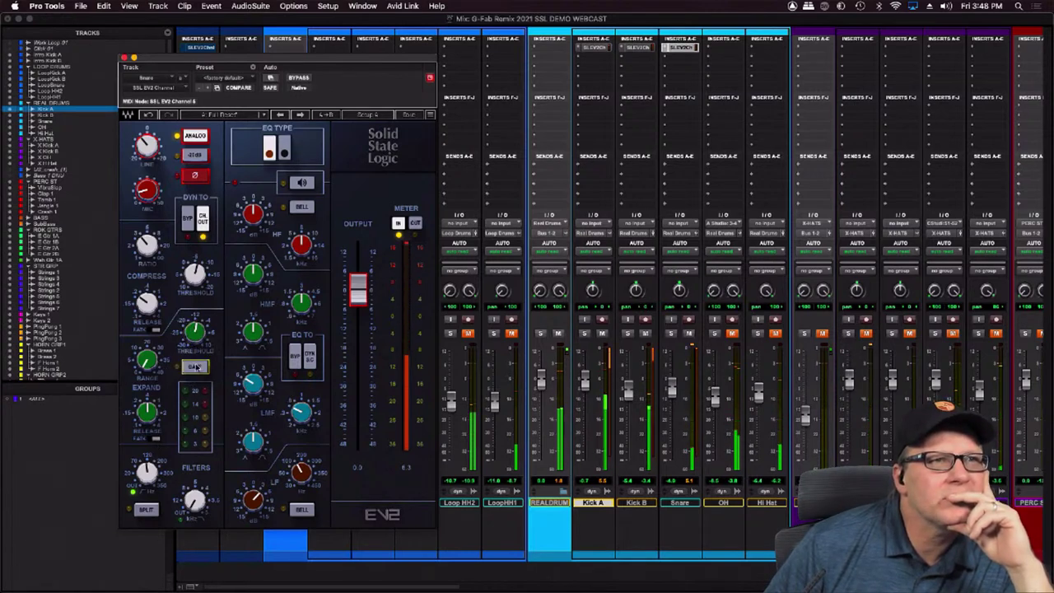
drag(148, 367, 148, 328)
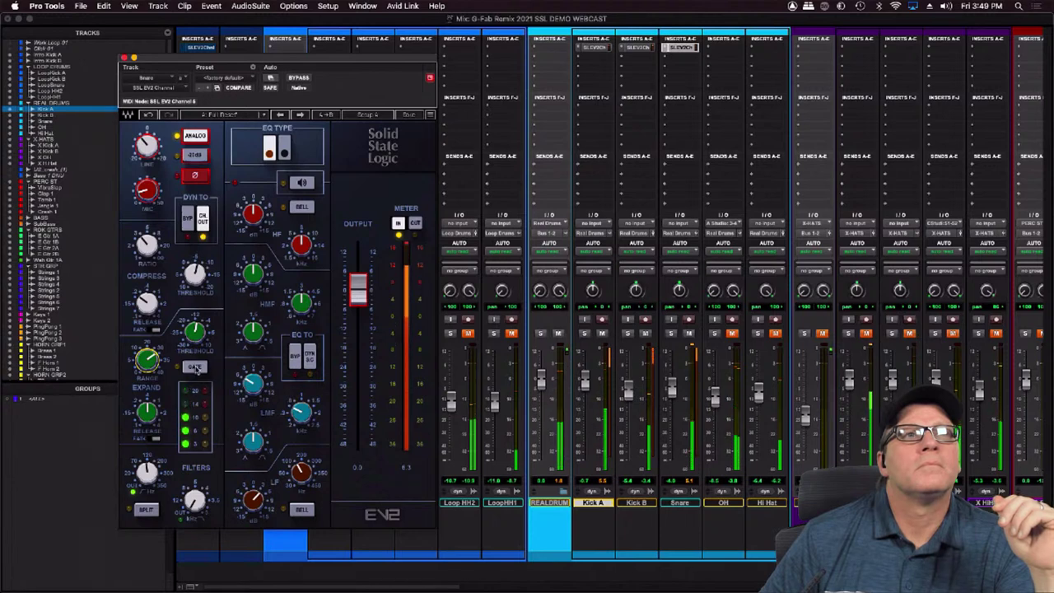
click(188, 220)
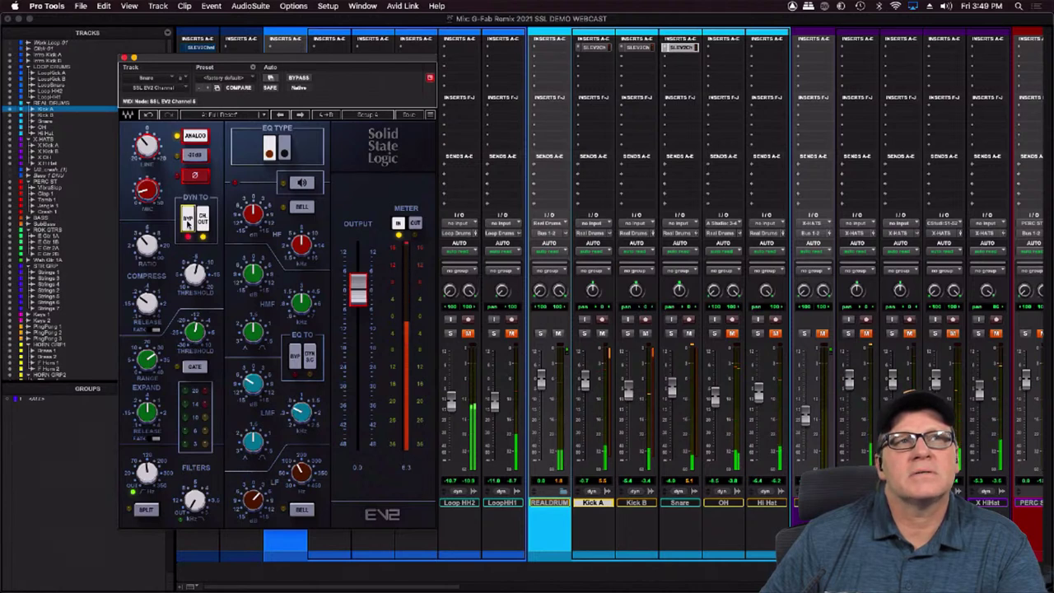
click(187, 221)
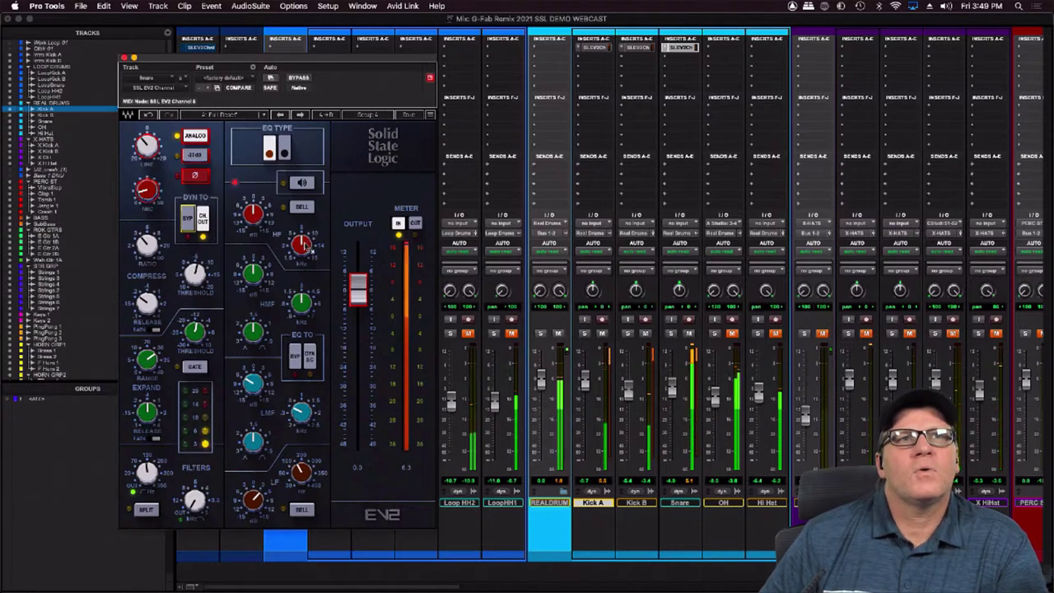
Adjust the frequency of Snare's HF band and boost its gain
drag(308, 244, 255, 198)
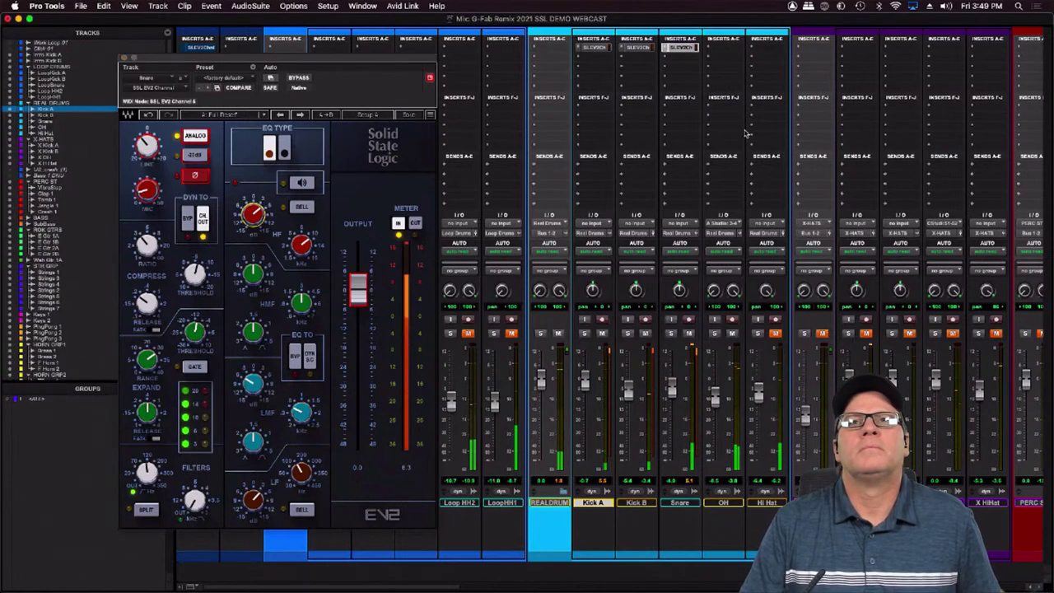
Insert SSL EV2 Channel on the OH track and move its plug-in window clear of the mixer's insert slots
click(711, 48)
click(753, 30)
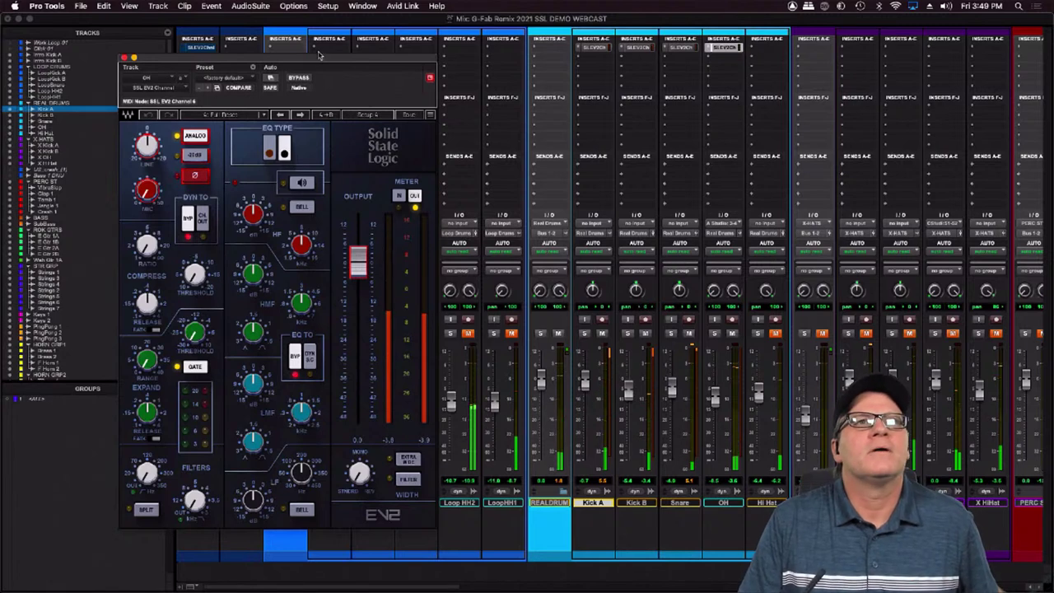
drag(324, 61, 326, 77)
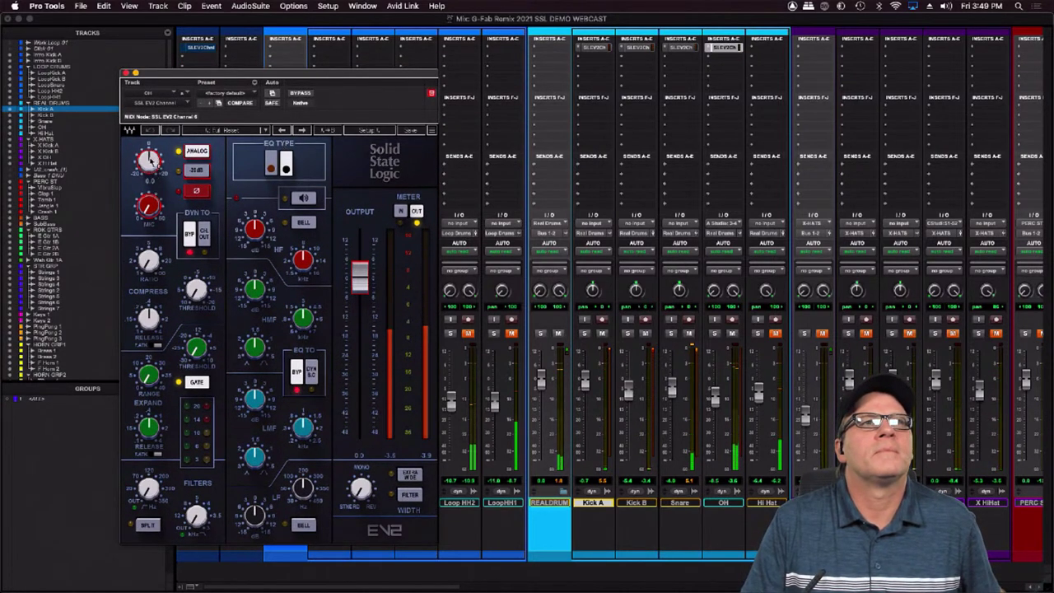
Lower OH's line gain, raise its mic gain, and take its dynamics section out of bypass
drag(151, 167, 150, 193)
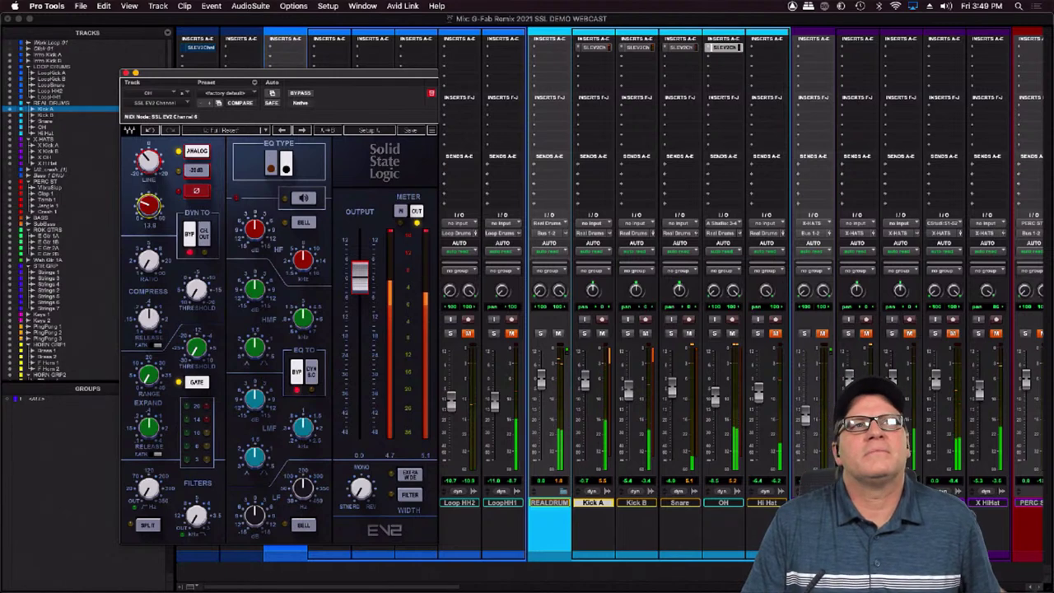
click(203, 236)
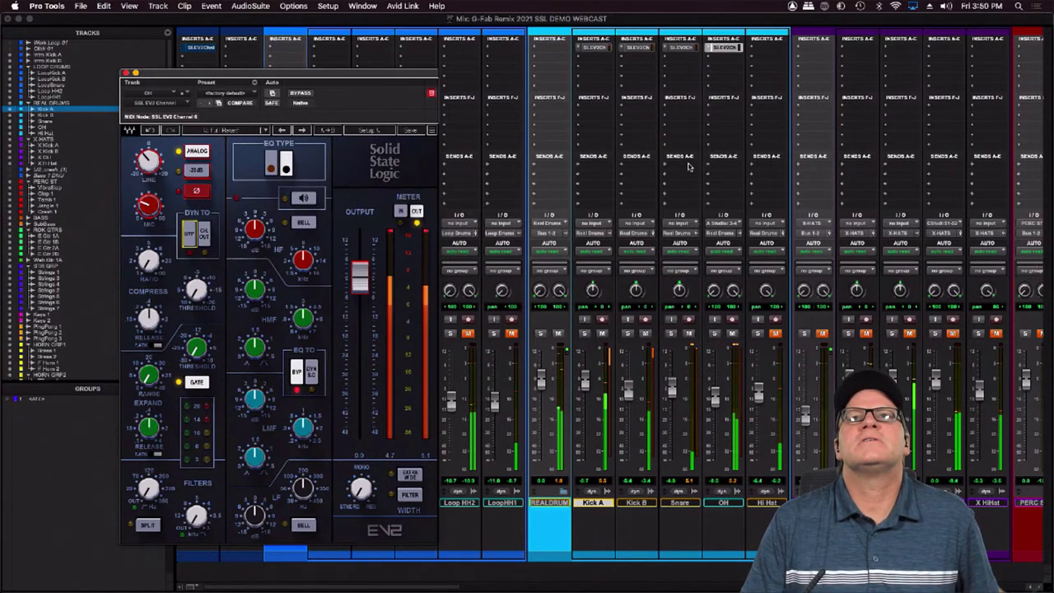
Lower Snare's plug-in output to about -6 dB and compare the channel bypassed and active, leaving it active
click(681, 47)
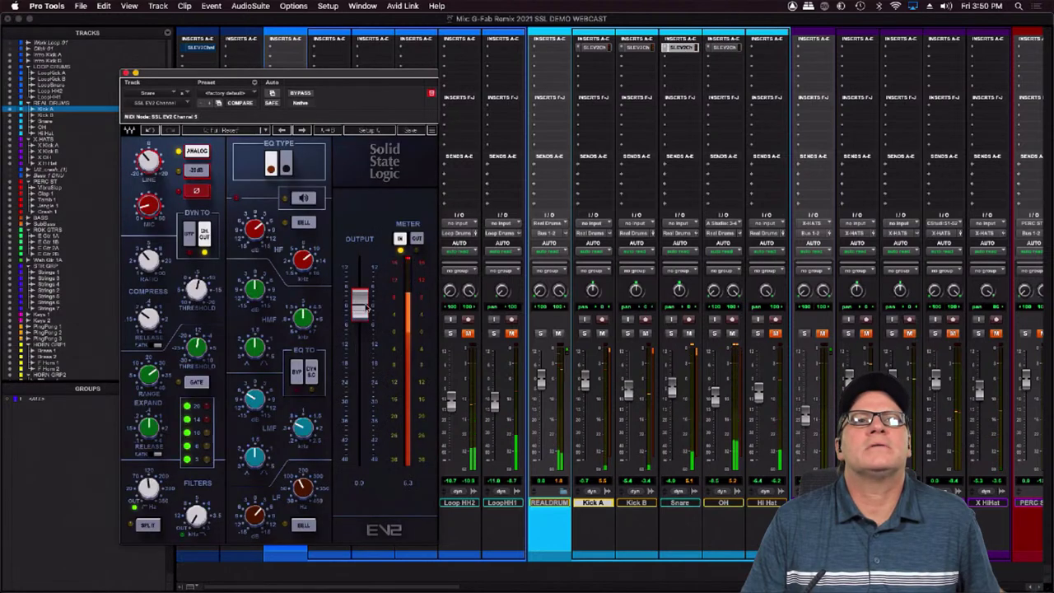
drag(360, 305, 360, 323)
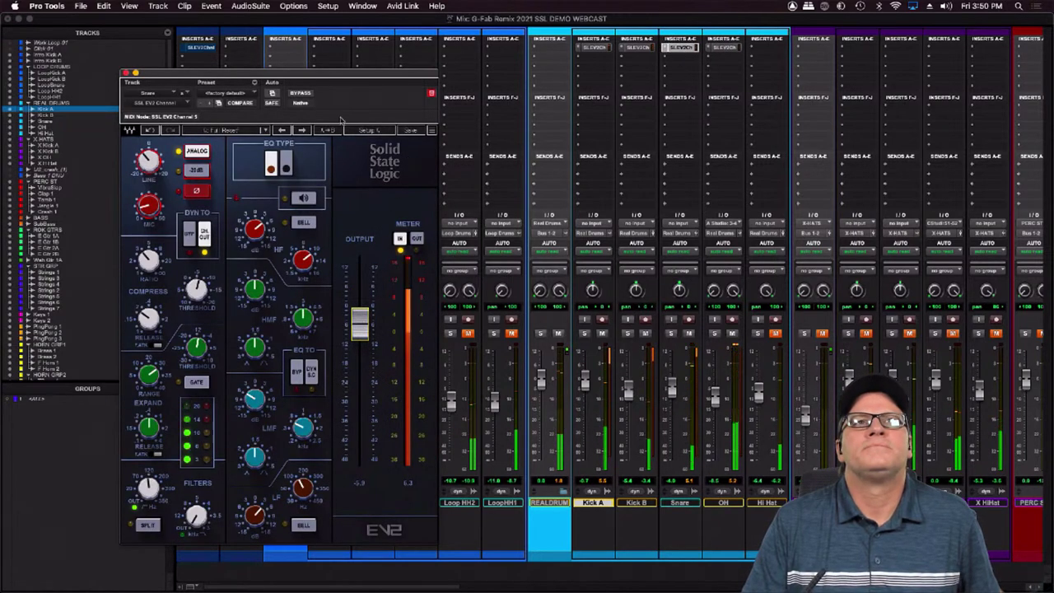
click(300, 93)
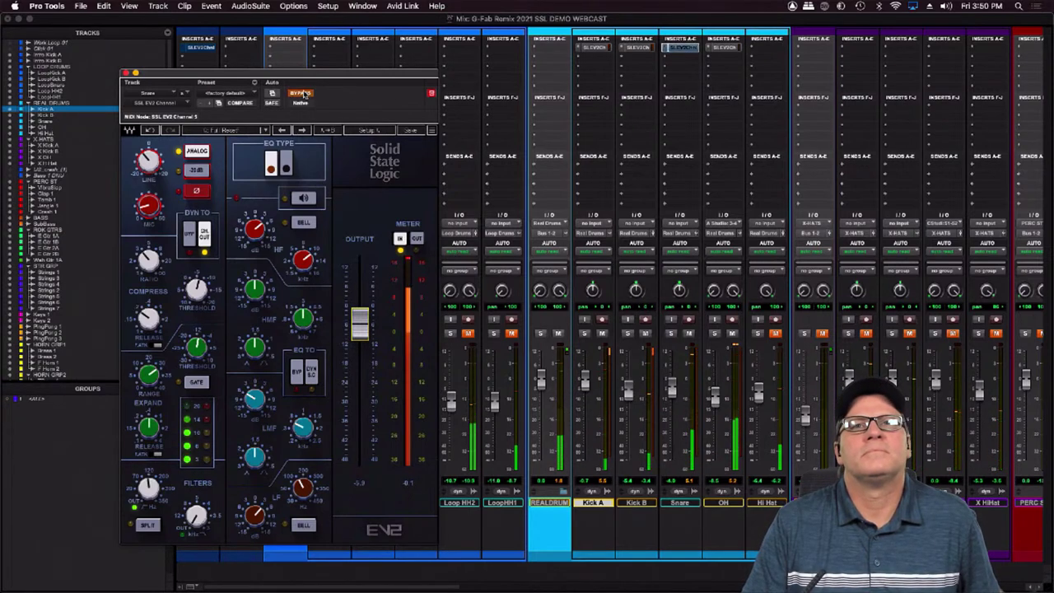
click(302, 93)
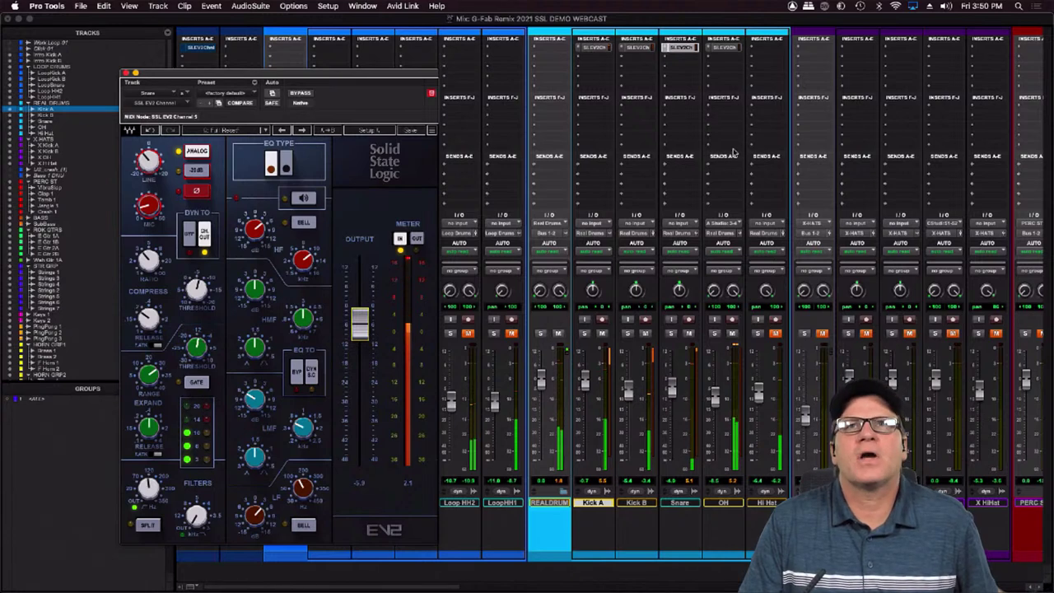
Set up compression on OH by raising the ratio and adjusting the threshold and release
click(724, 47)
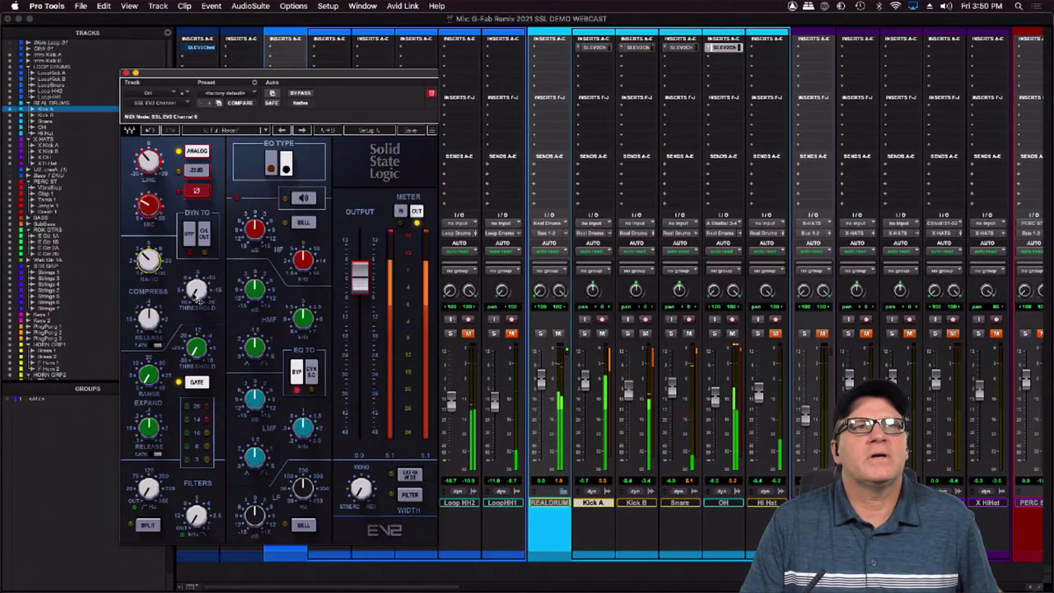
drag(199, 301, 198, 288)
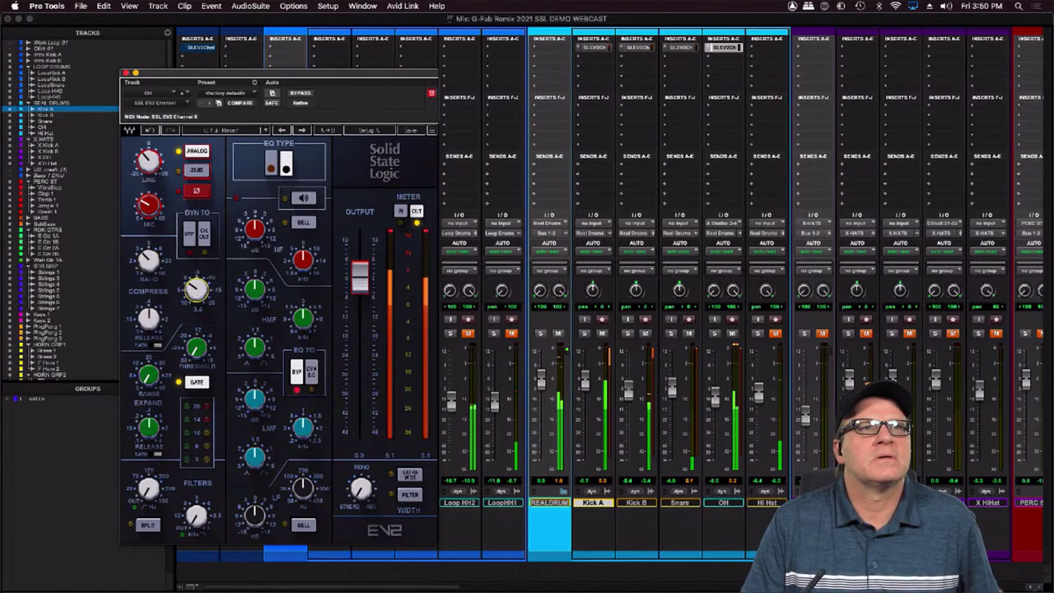
drag(145, 326, 145, 335)
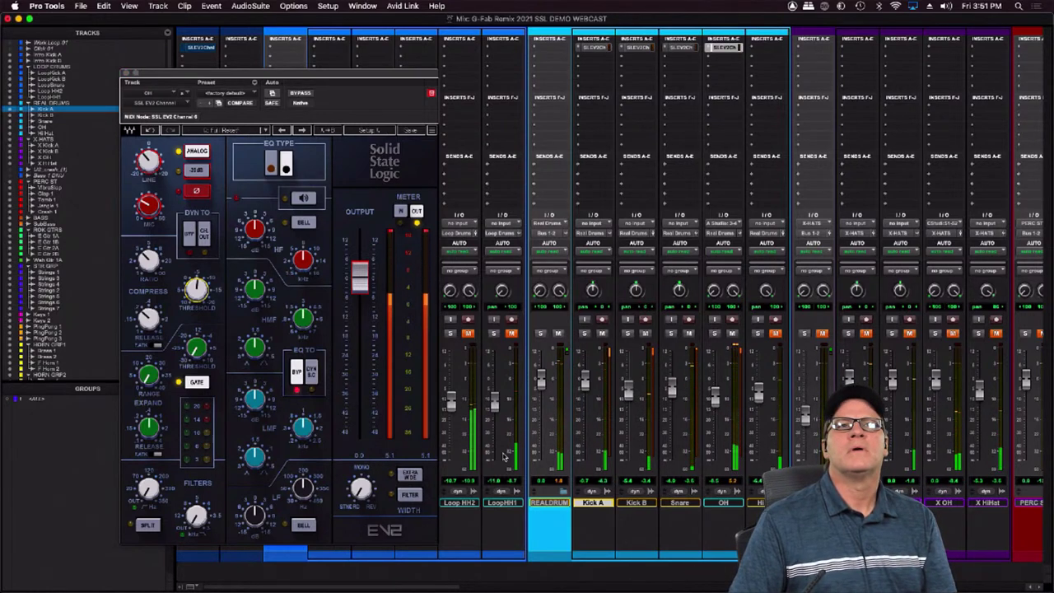
Lower OH's plug-in output to about -6 dB and switch off Pre-Fader Metering for the mixer
drag(360, 276, 360, 290)
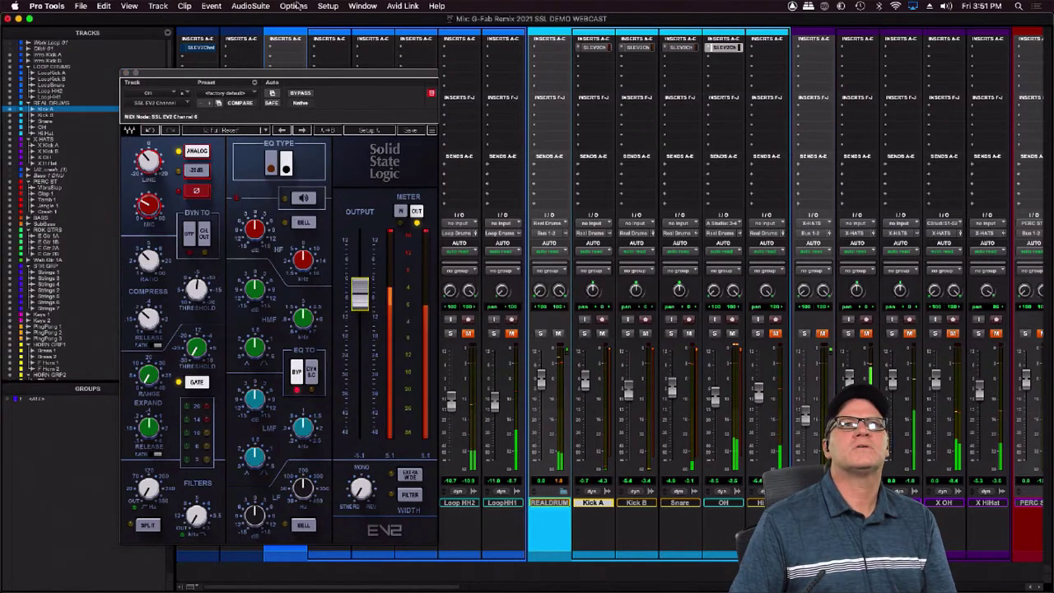
click(249, 6)
mouse_move(213, 7)
mouse_move(293, 5)
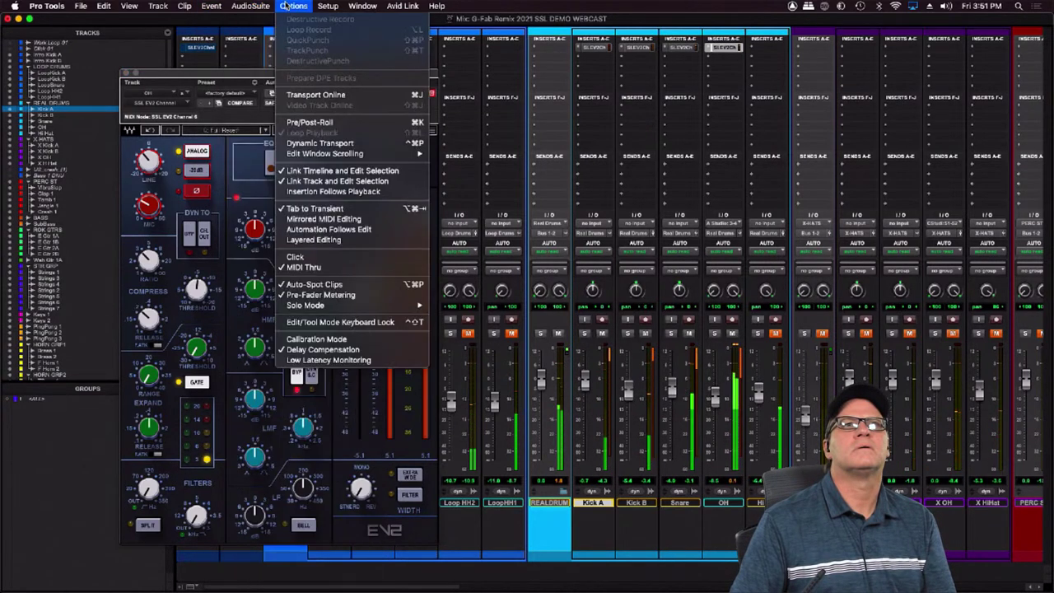
click(370, 297)
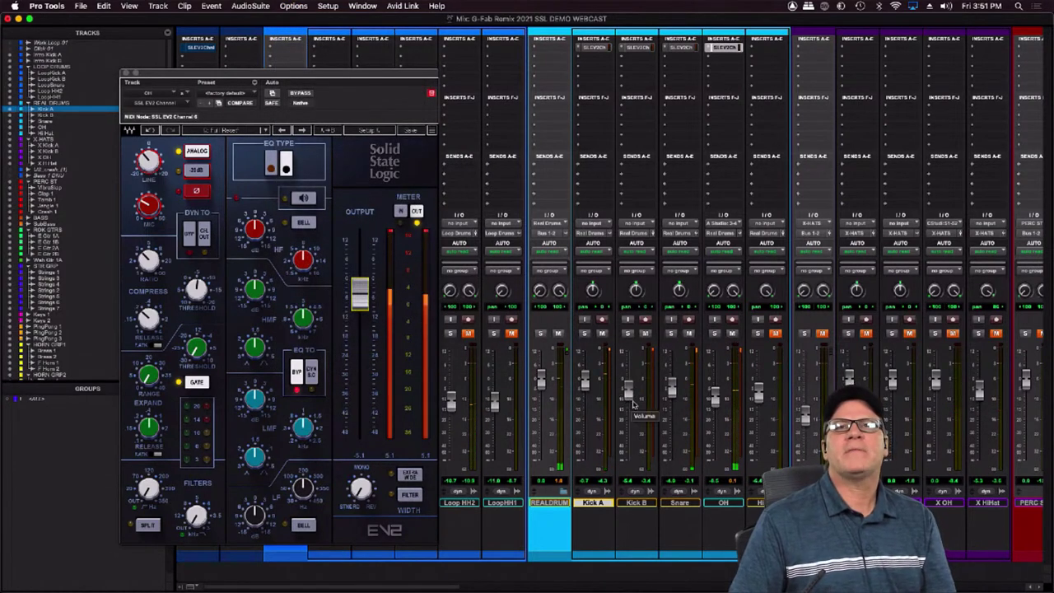
mouse_move(355, 302)
mouse_down()
mouse_move(355, 266)
mouse_move(357, 304)
mouse_up()
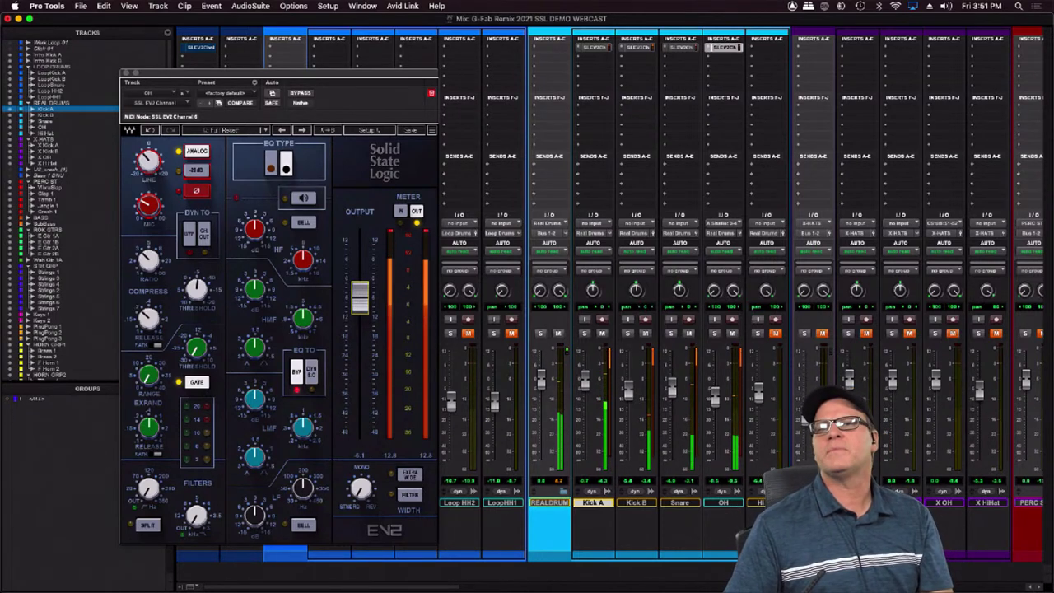
Compare OH's Extra Wide setting on and off and try the mono-to-stereo width control
drag(356, 587, 412, 586)
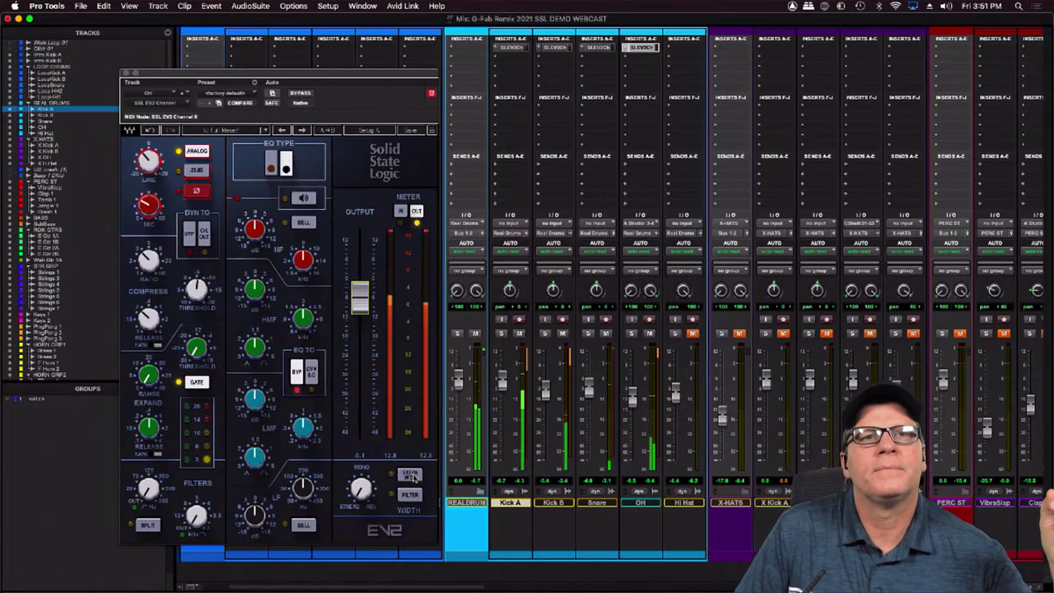
click(410, 476)
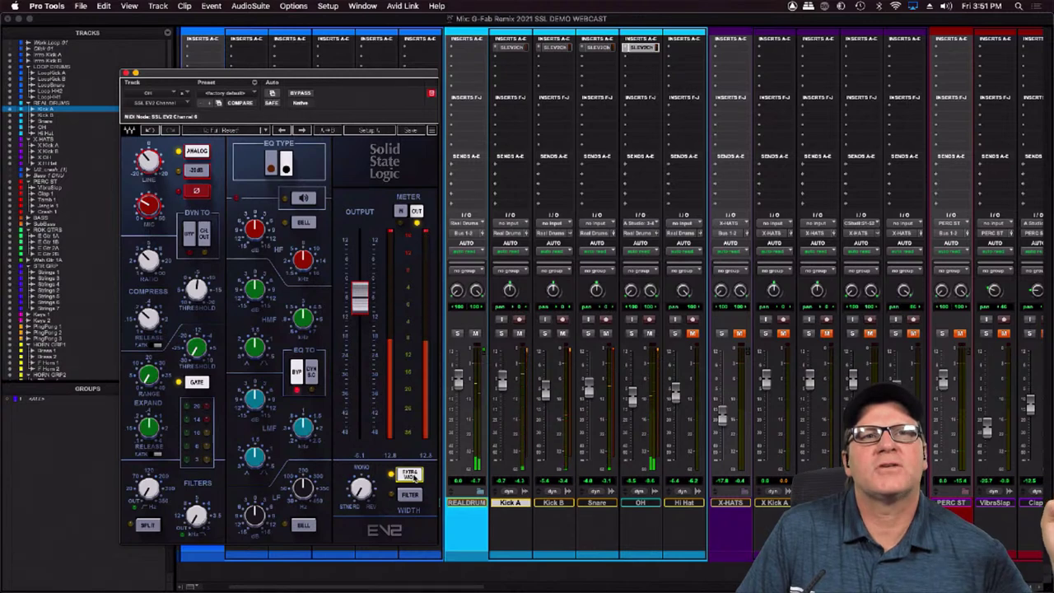
click(412, 477)
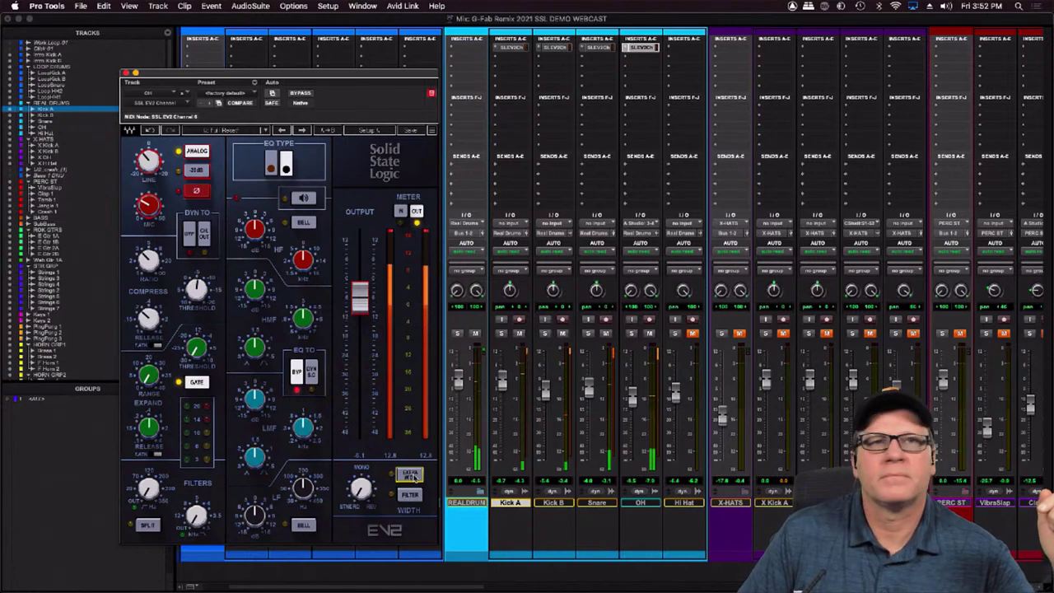
click(412, 477)
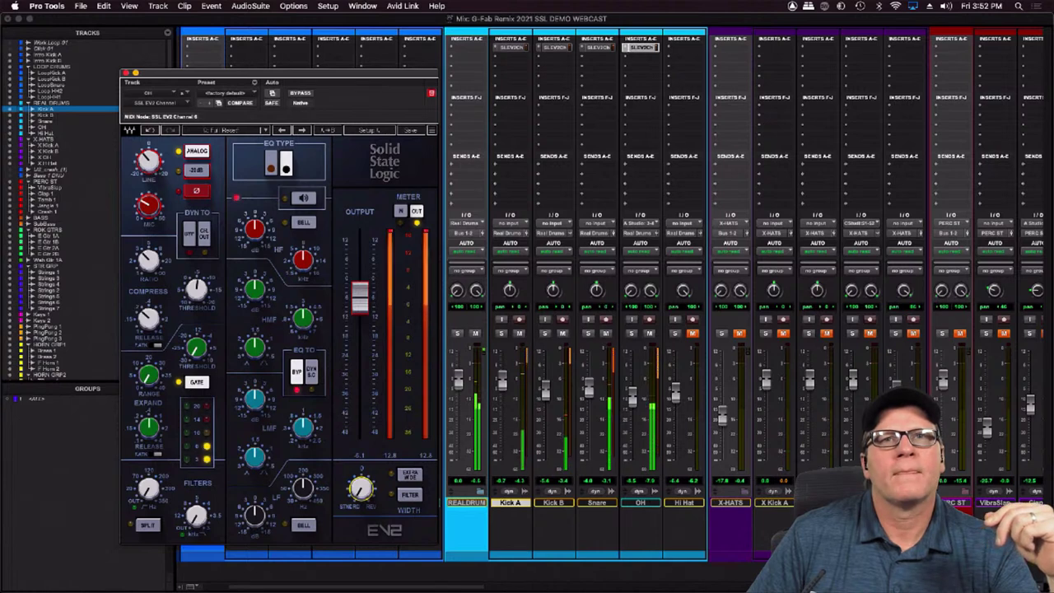
drag(361, 489, 361, 452)
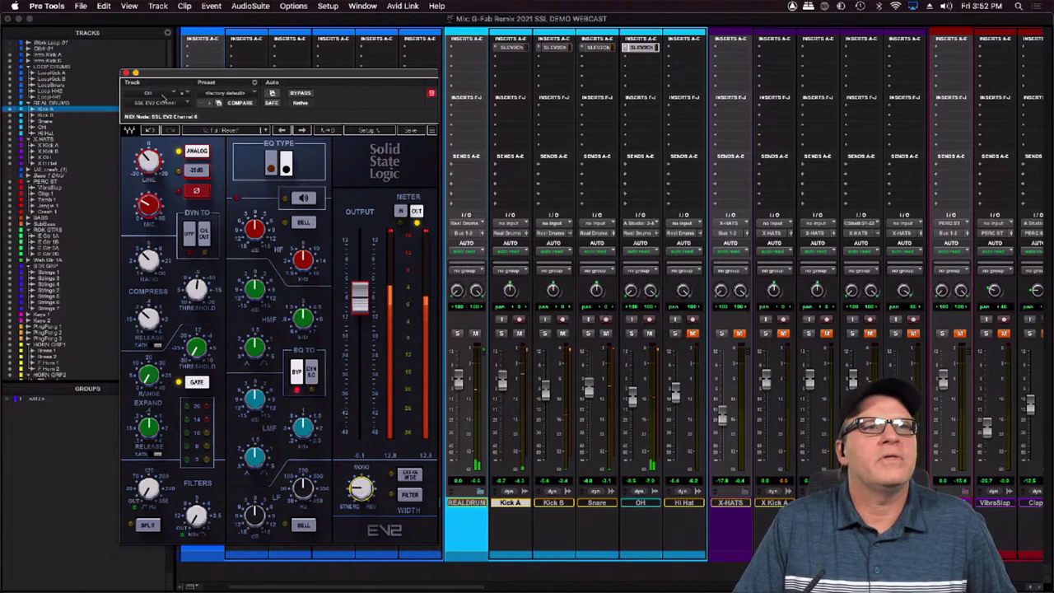
Close OH's plug-in, solo the Hi Hat track and insert SSL EV2 Channel on it
click(125, 73)
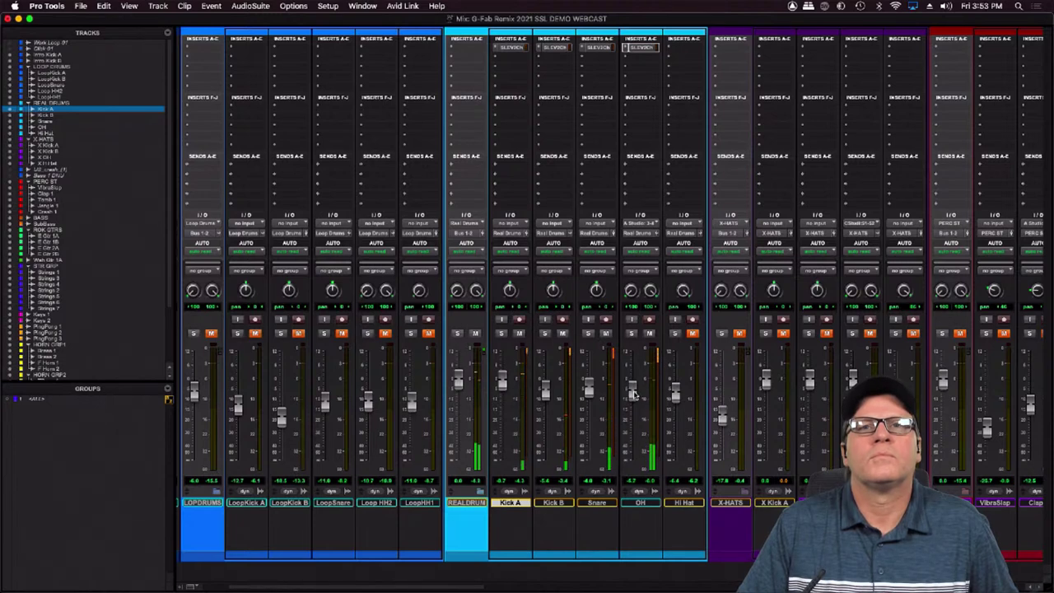
click(674, 332)
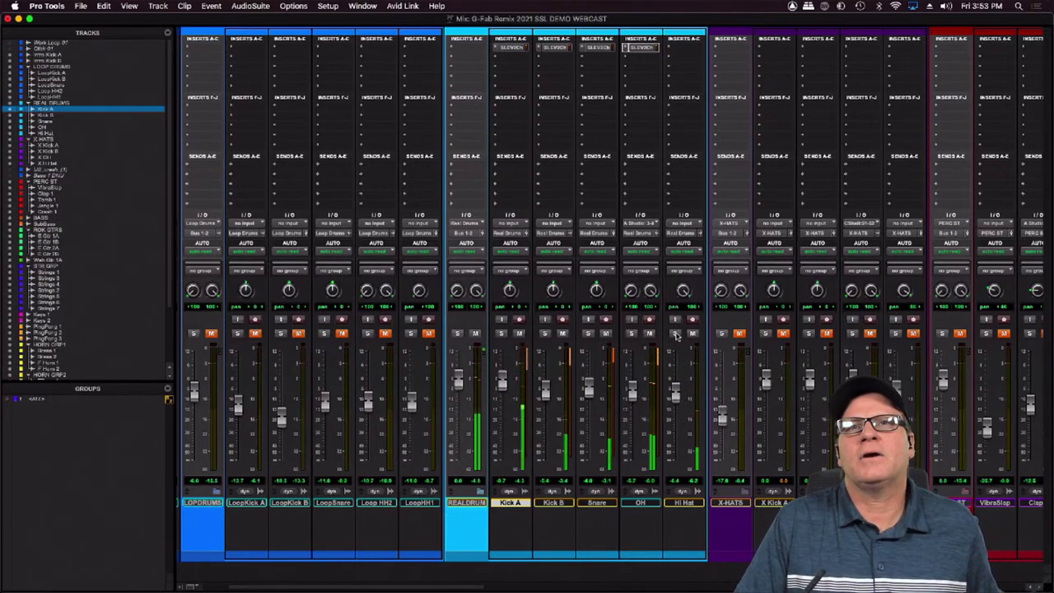
click(670, 48)
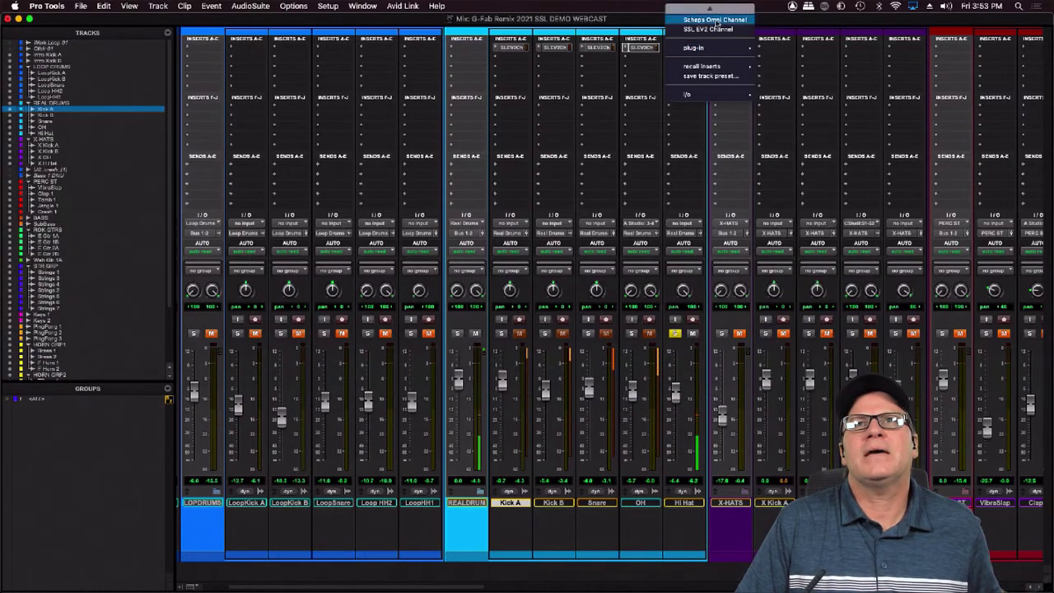
click(715, 30)
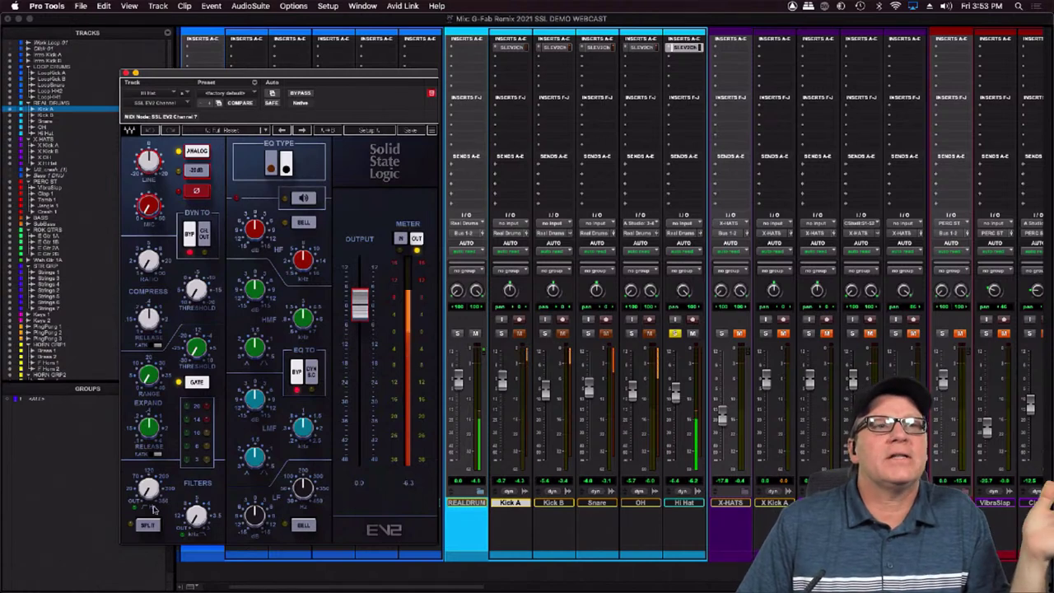
Raise Hi Hat's high-pass filter frequency, then enable its dynamics and EQ and set the compression ratio and threshold
mouse_move(149, 488)
mouse_down()
mouse_move(149, 449)
mouse_move(152, 483)
mouse_up()
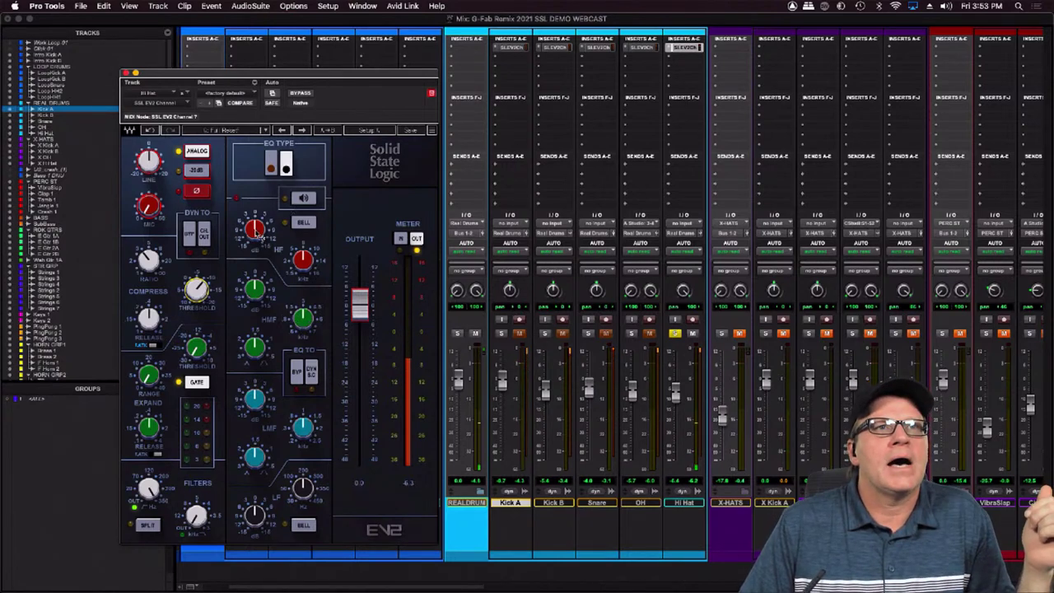
Set Hi Hat's HF frequency to about 13.64 kHz, boost the band's gain, and close the plug-in
drag(258, 235, 304, 257)
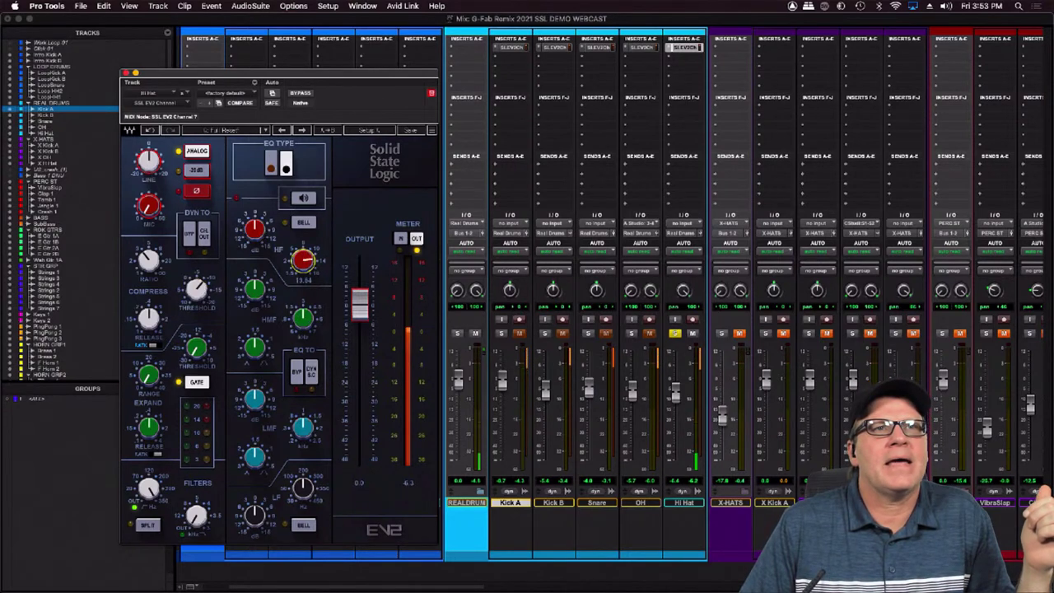
drag(257, 232, 257, 234)
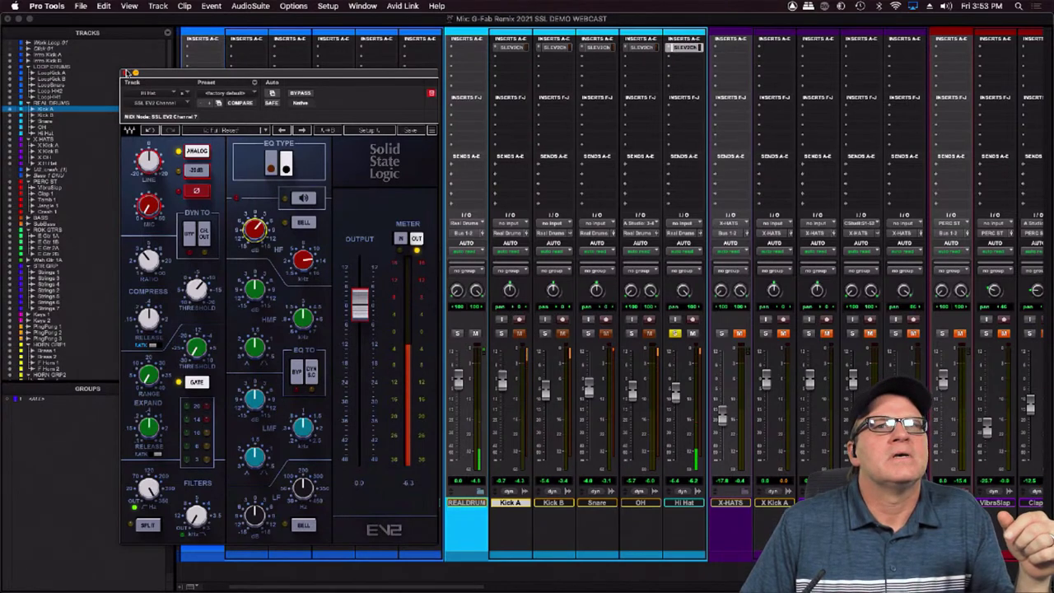
click(125, 73)
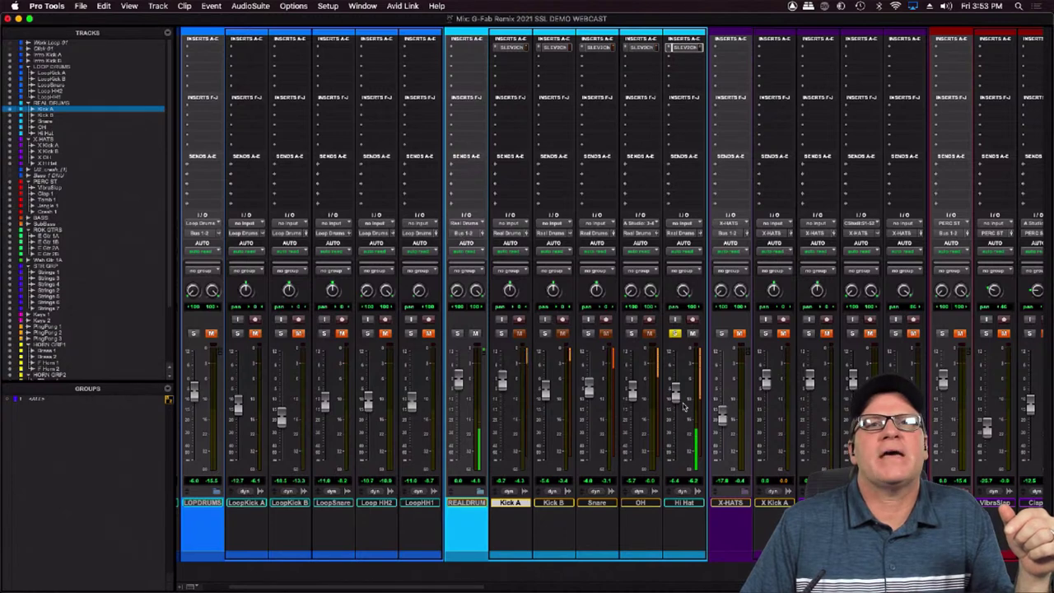
Lower the Hi Hat track's volume fader and take the track out of solo
drag(679, 400, 681, 412)
click(678, 334)
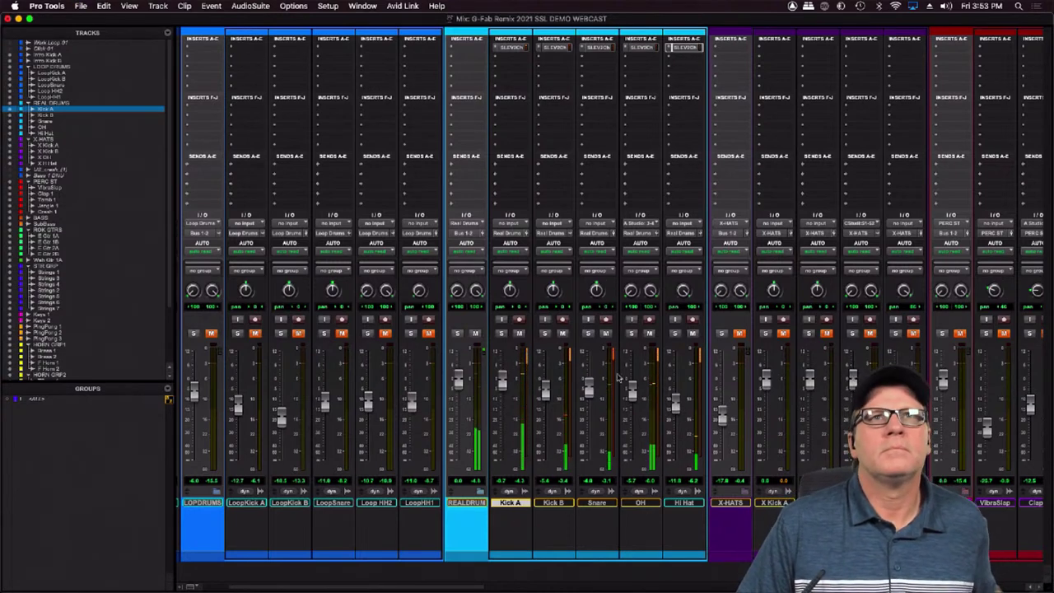
Compare the Kick A through Hi Hat tracks with their SSL EV2 Channel inserts bypassed and switched back in
shift+click(686, 503)
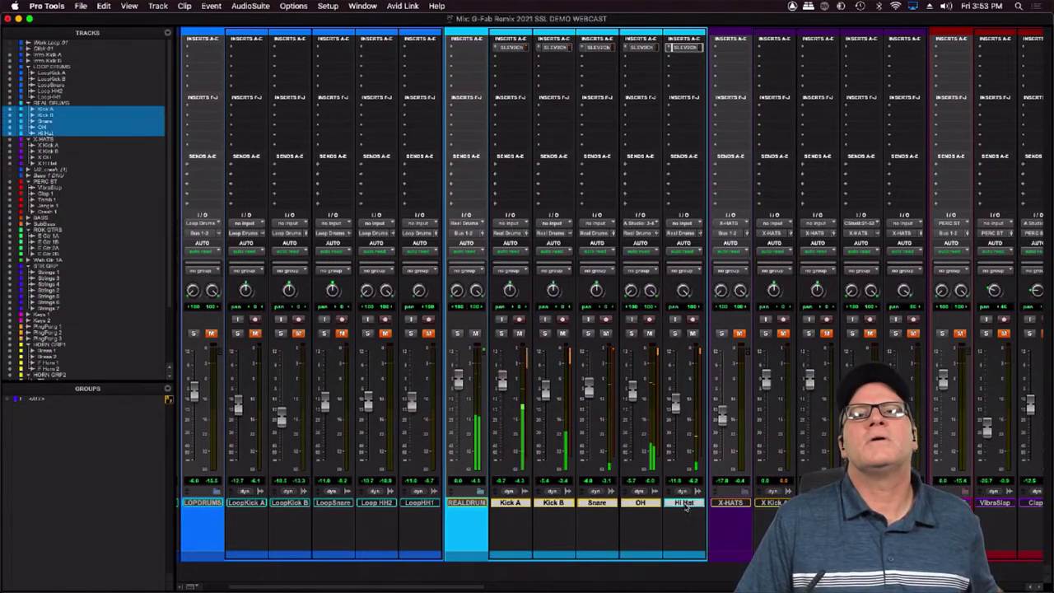
right_click(512, 50)
alt+shift+click(517, 54)
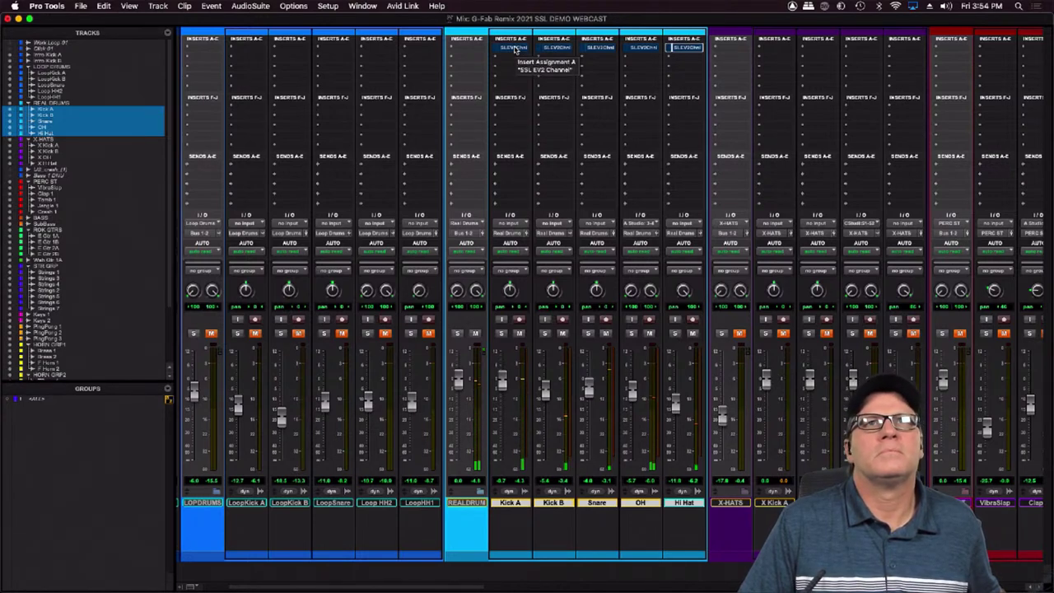
right_click(514, 50)
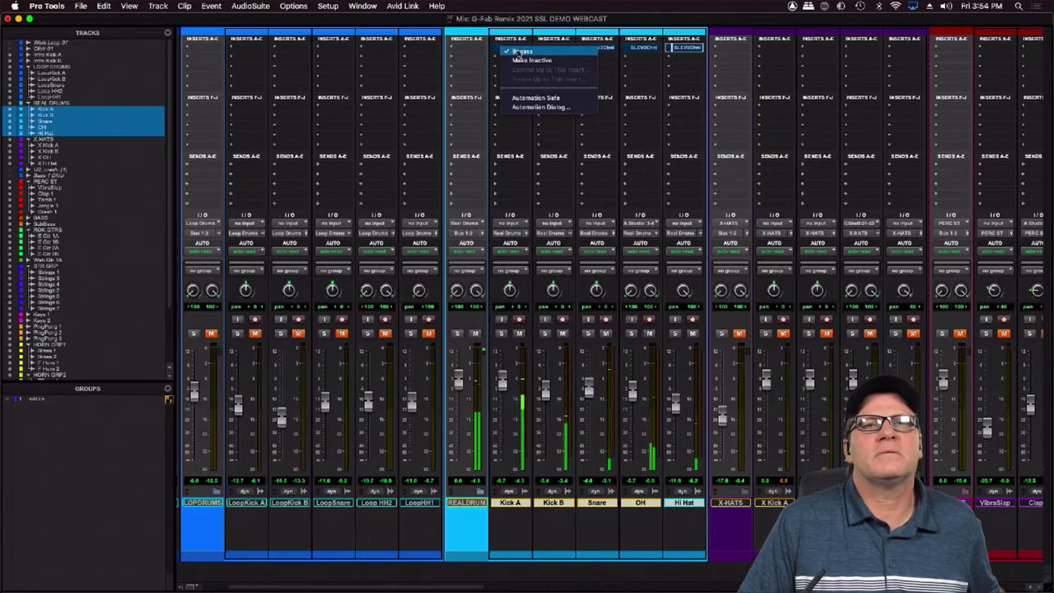
click(519, 52)
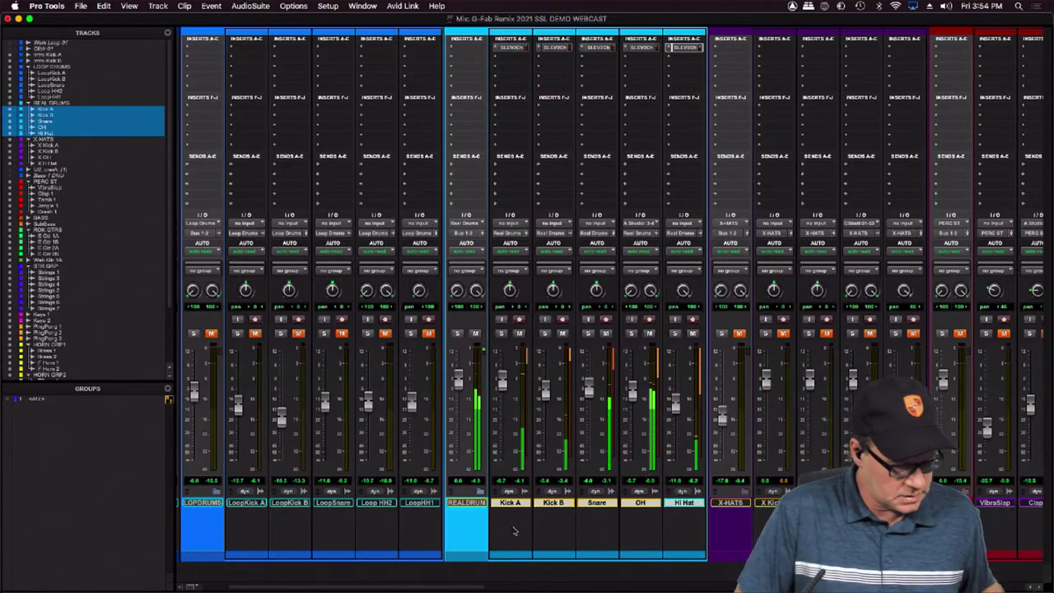
Create two new stereo audio tracks after the Hi Hat track
key(super+shift+n)
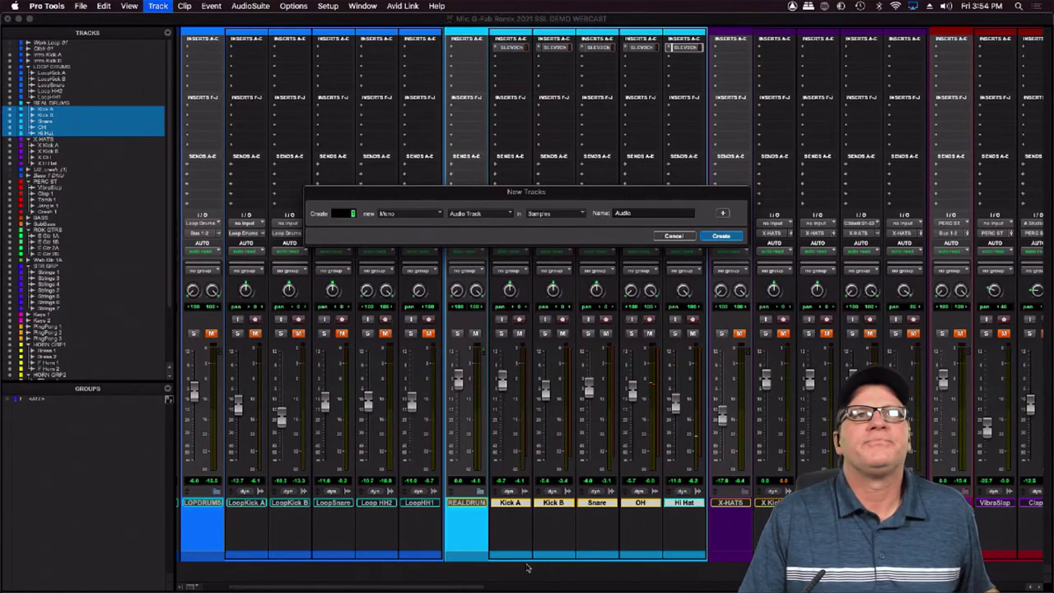
click(415, 216)
click(416, 224)
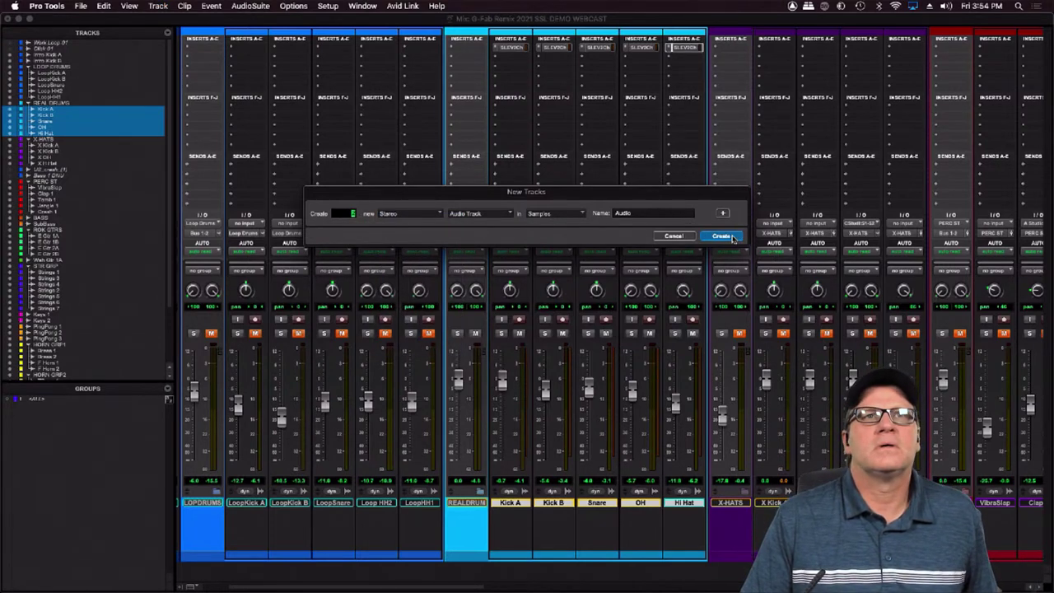
key(Return)
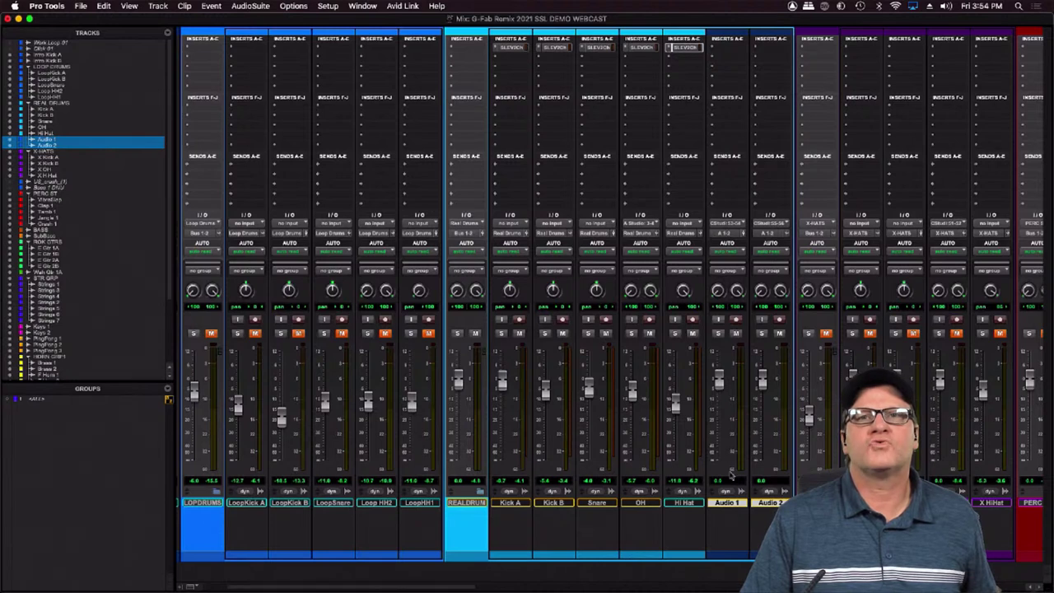
Route the output of both new audio tracks to the MIX BUS track
click(723, 236)
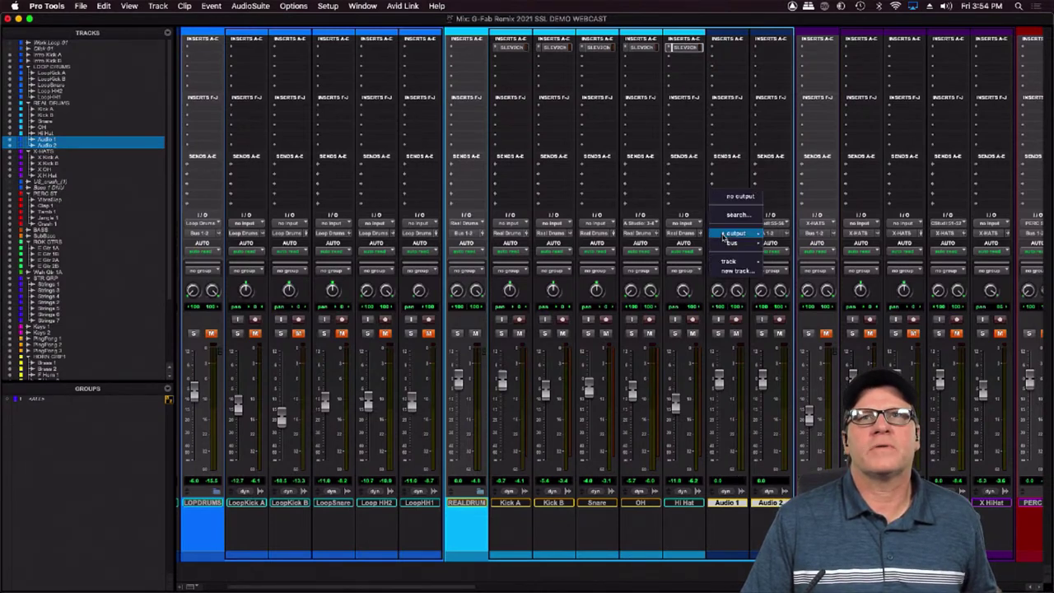
mouse_move(730, 263)
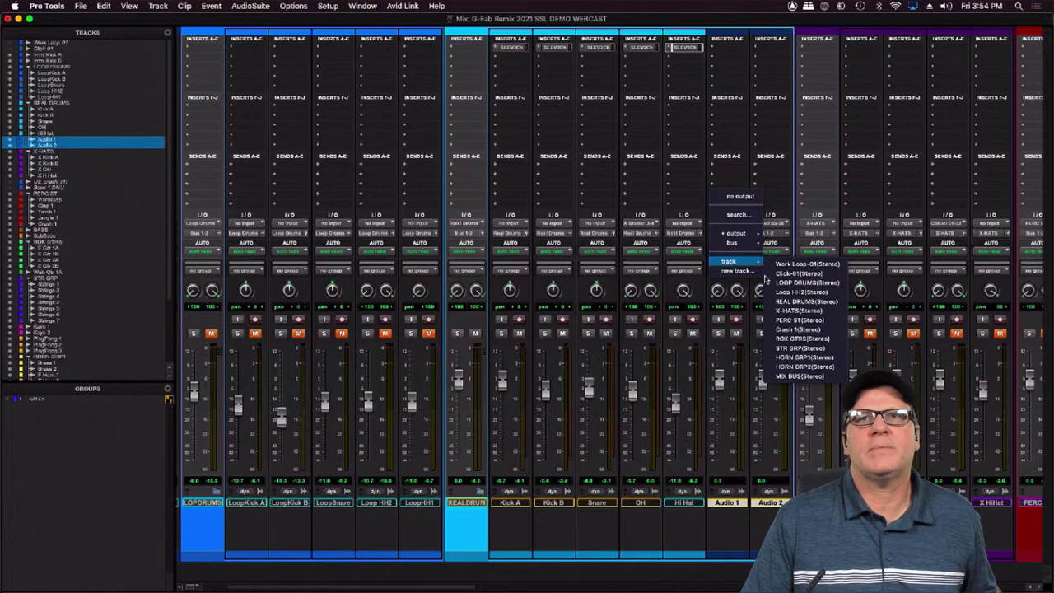
click(804, 376)
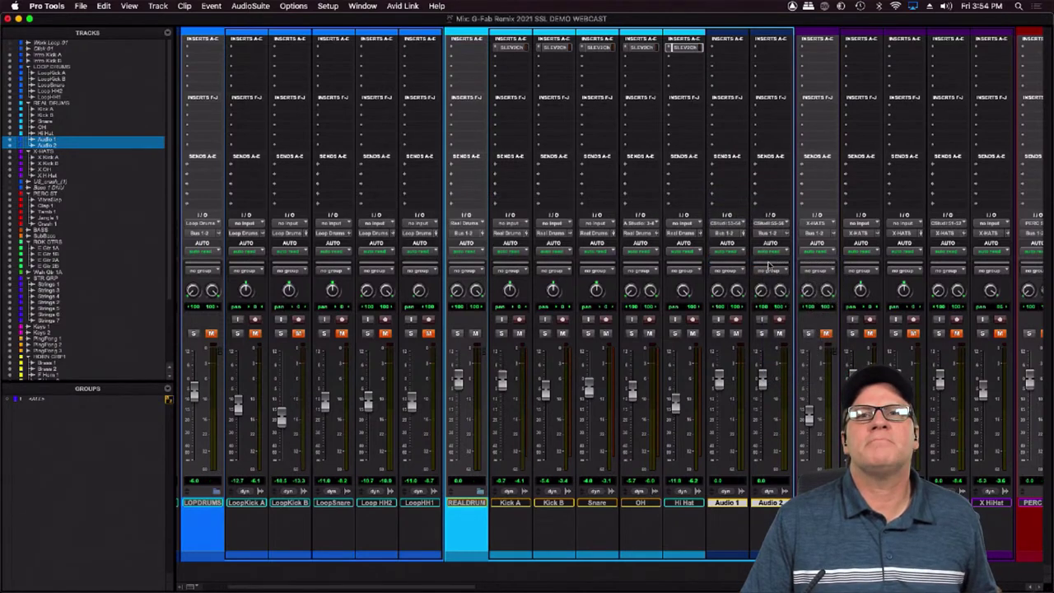
Rename the Audio 1 track as DrumVerb and the Audio 2 track as SnrPlate
double_click(735, 506)
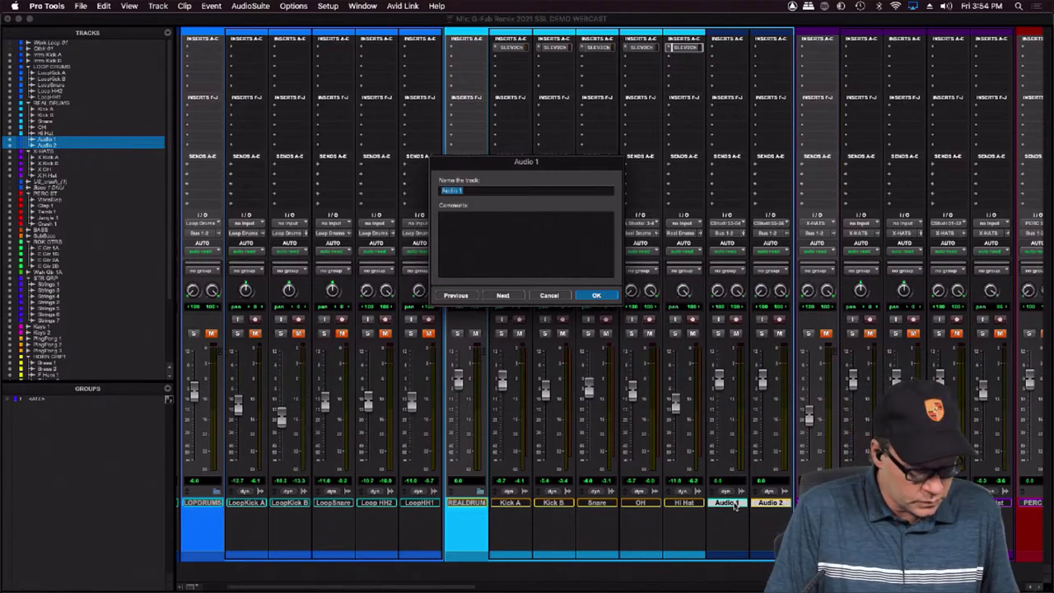
text(G)
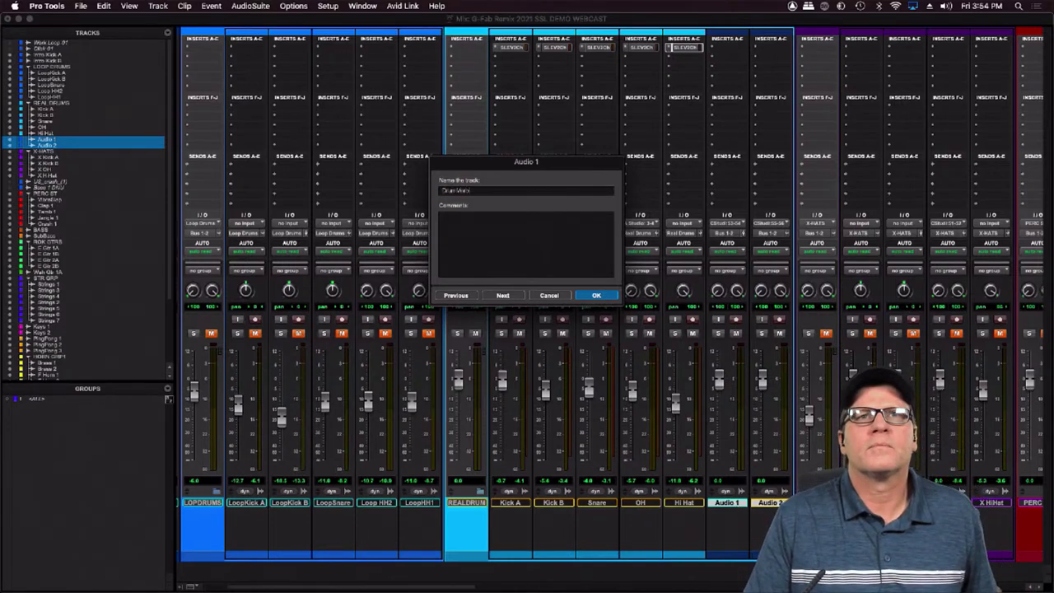
click(607, 295)
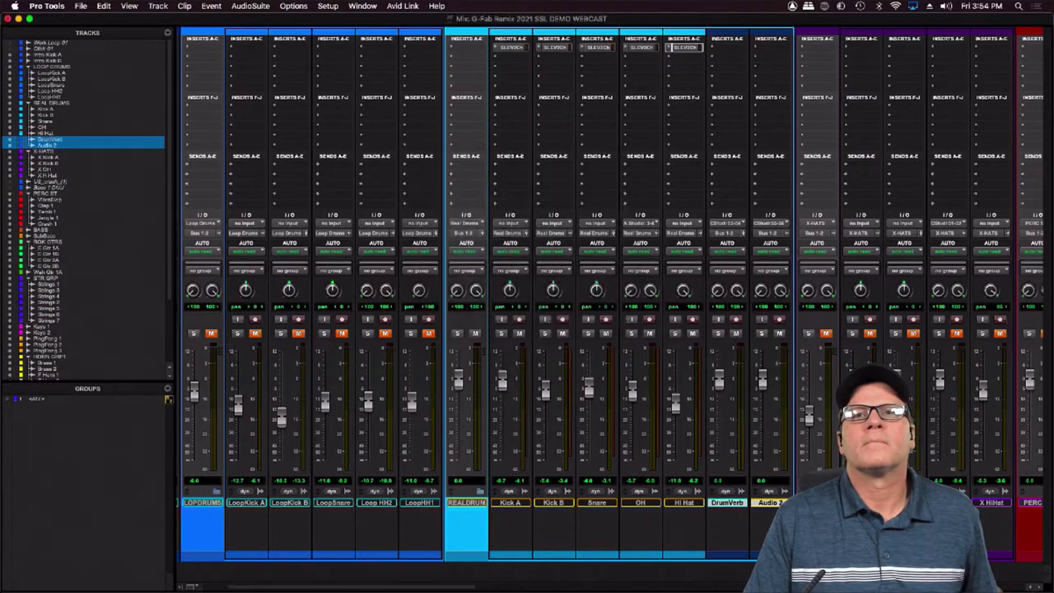
double_click(781, 503)
text(St)
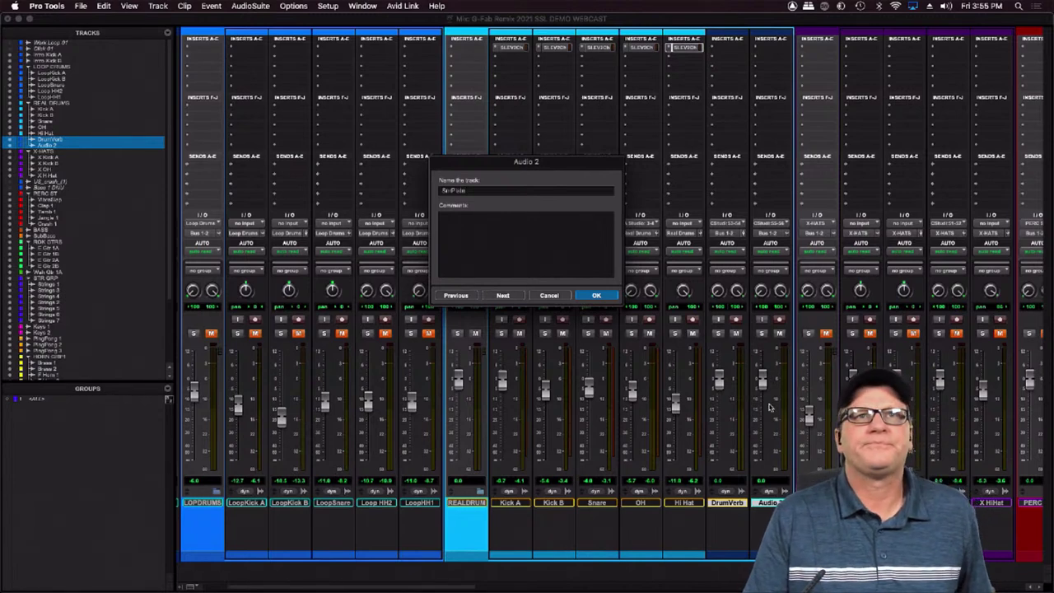
click(598, 295)
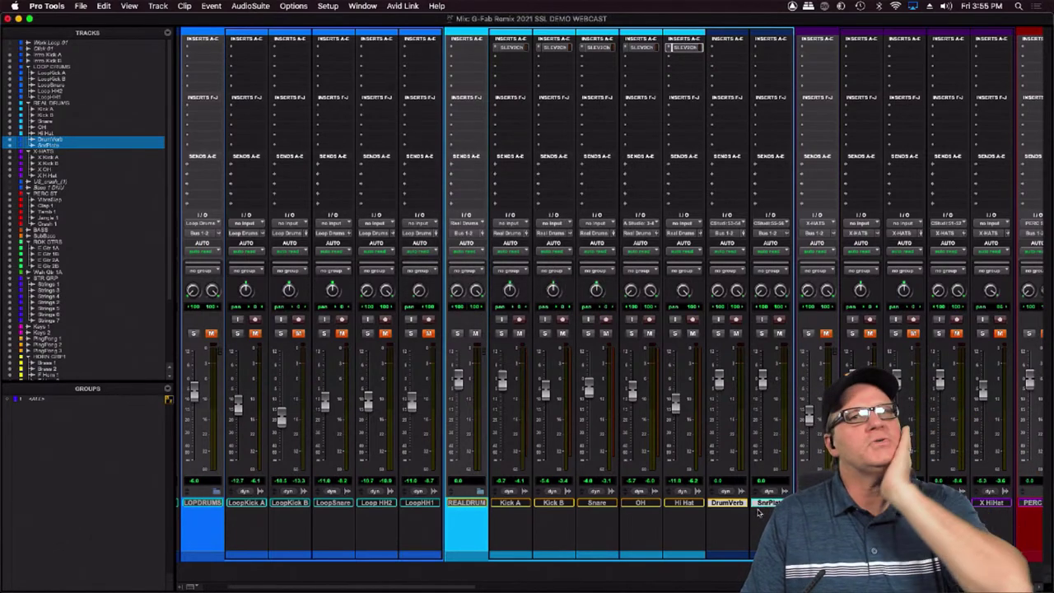
Set the DrumVerb track's input to Bus 3-4 and the SnrPlate track's input to Bus 5-6
click(712, 504)
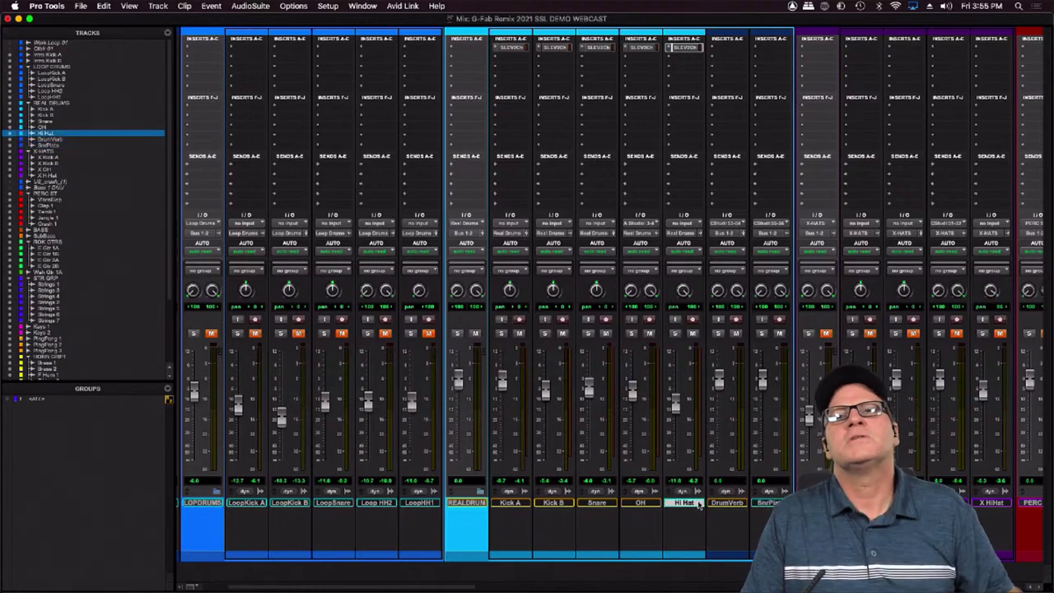
click(729, 233)
mouse_move(731, 233)
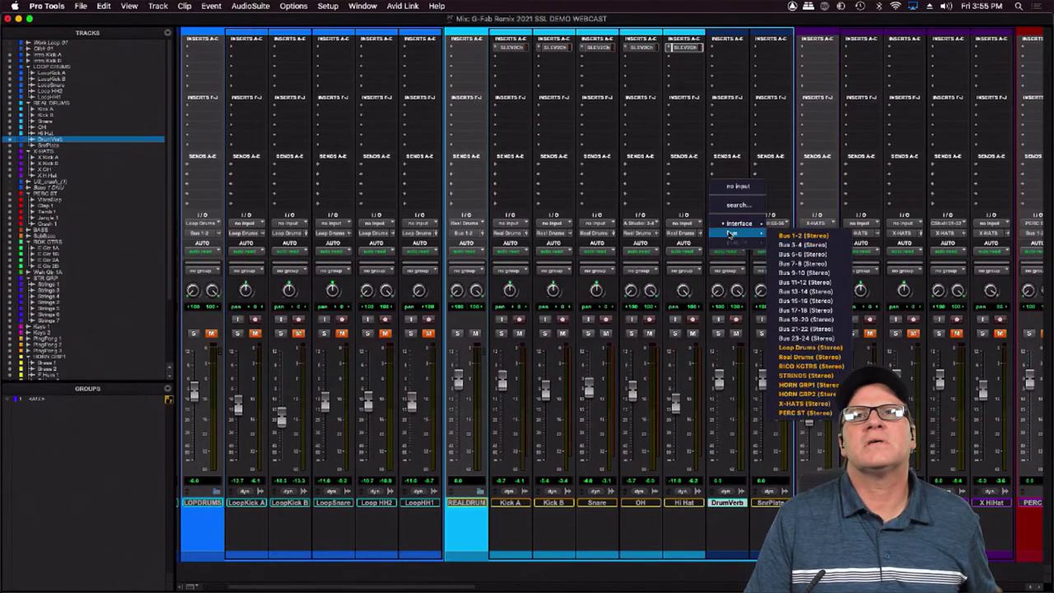
click(789, 244)
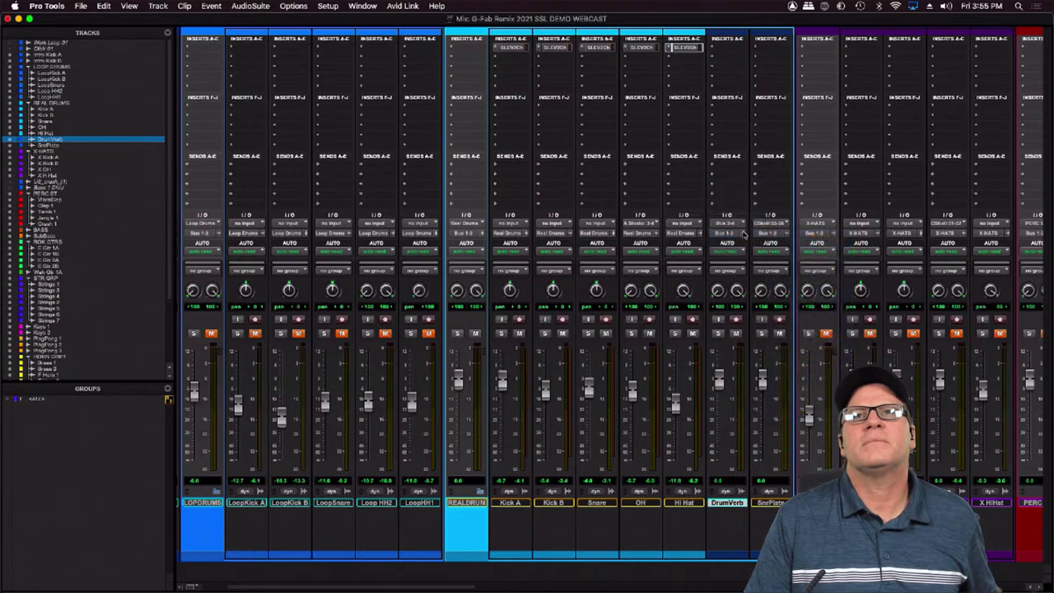
click(768, 224)
mouse_move(779, 233)
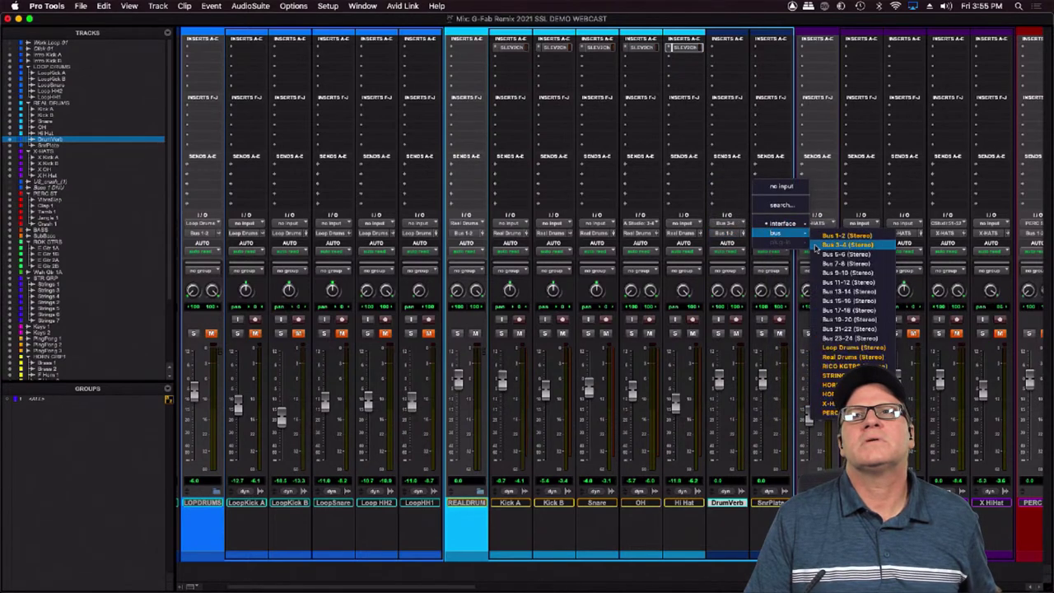
click(824, 255)
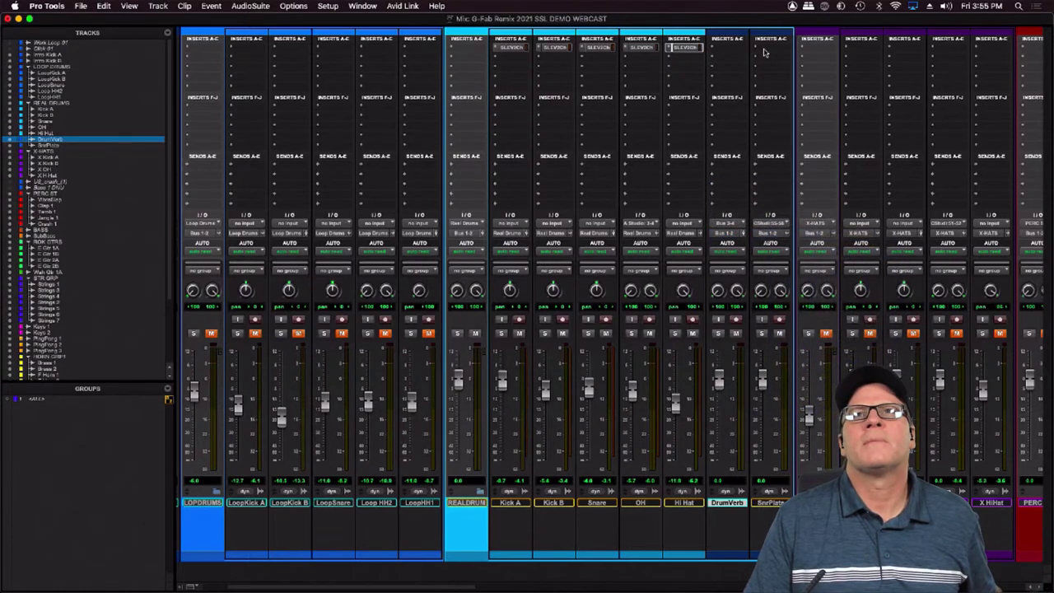
Insert the stereo Tverb reverb in the DrumVerb track's first insert slot
click(714, 48)
mouse_move(757, 47)
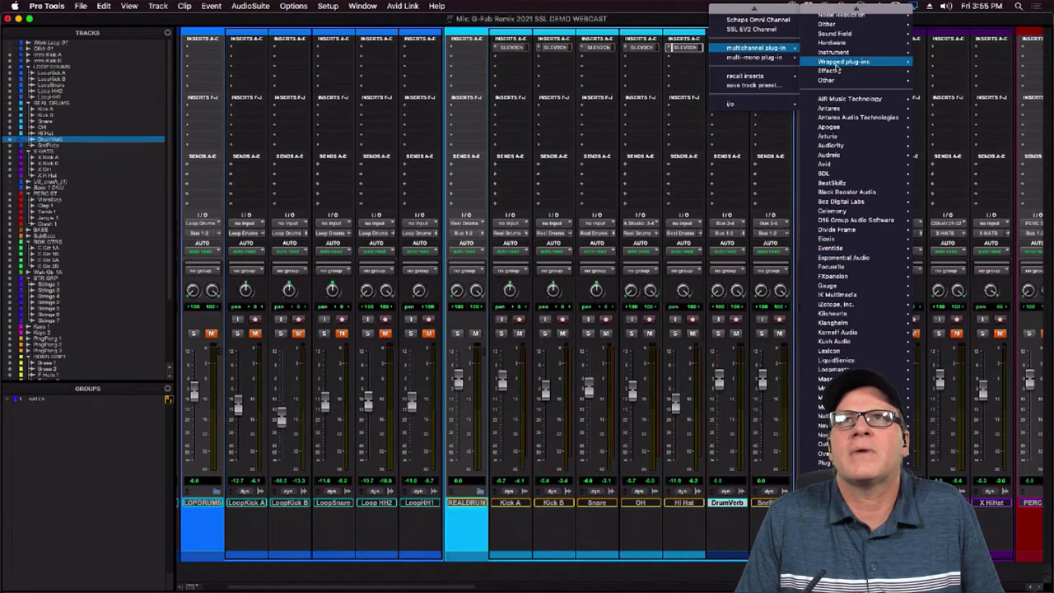
mouse_move(836, 41)
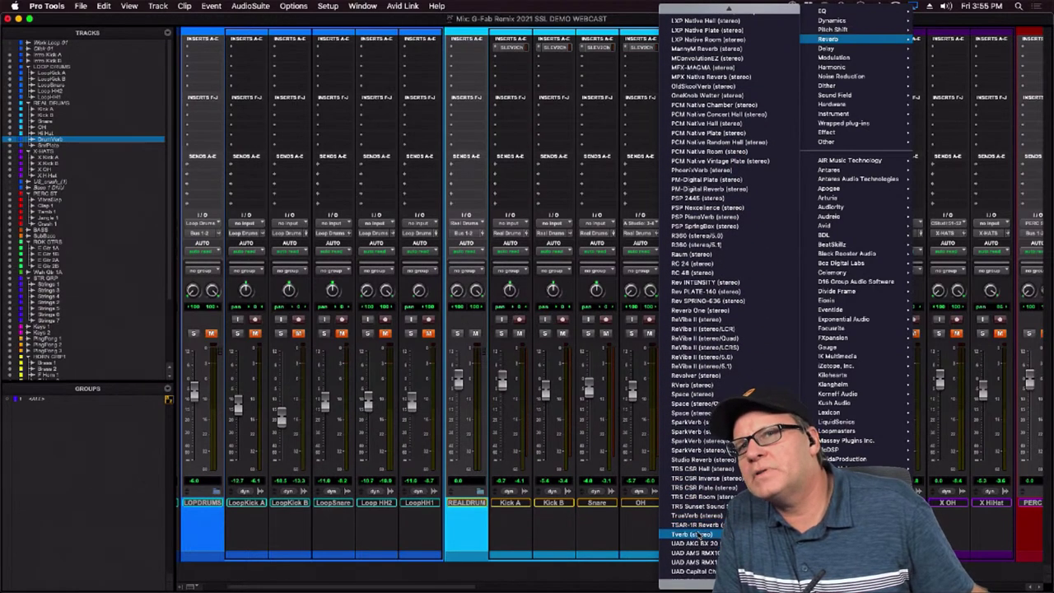
click(697, 535)
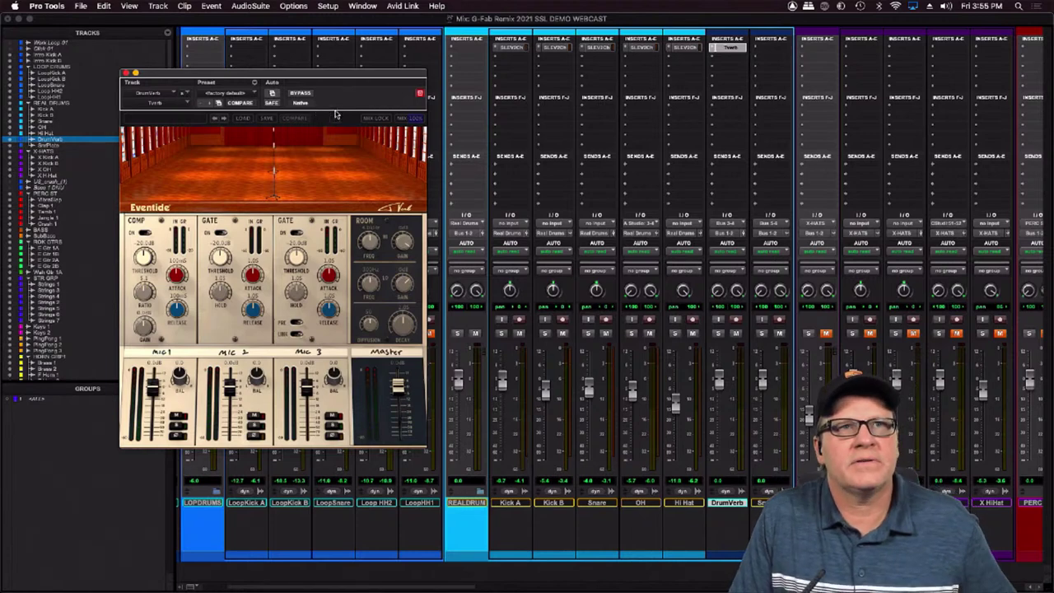
Load the preset 12 - Drum Room CZ - BUS from the 07 - Percussion folder into Tverb
click(233, 97)
click(344, 93)
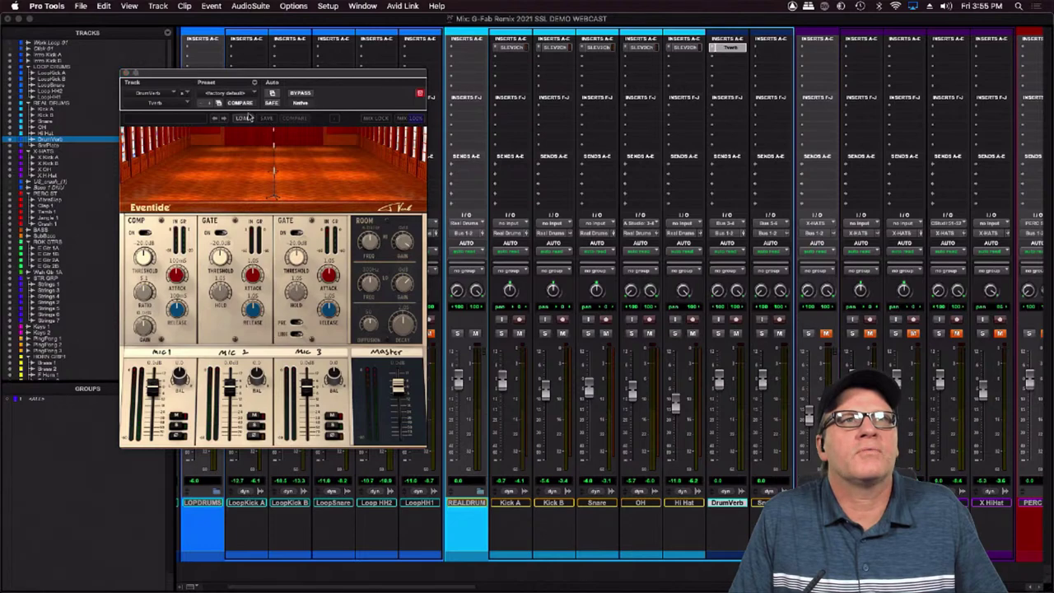
click(245, 118)
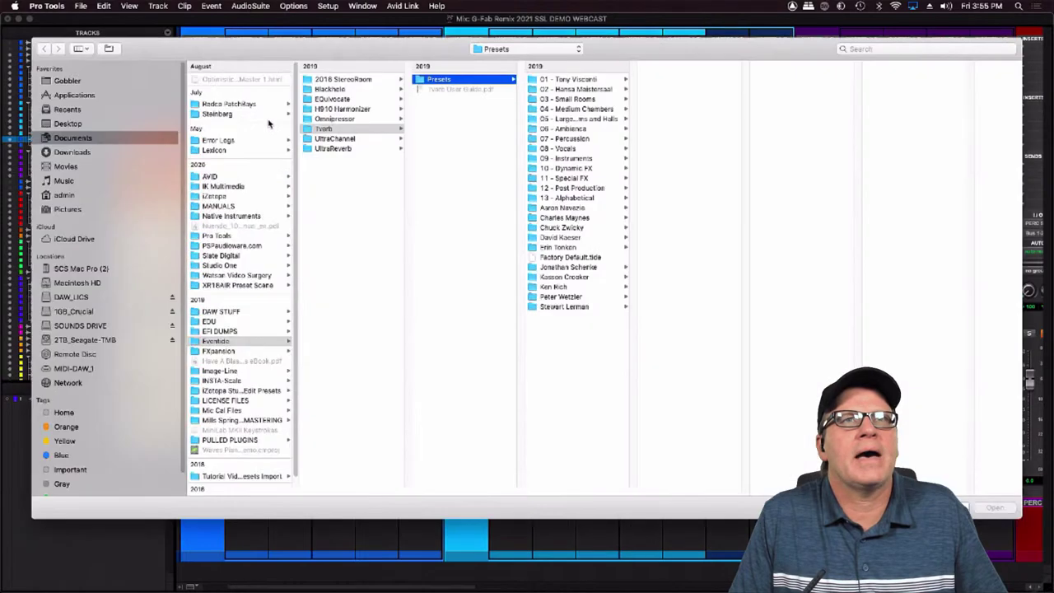
click(582, 138)
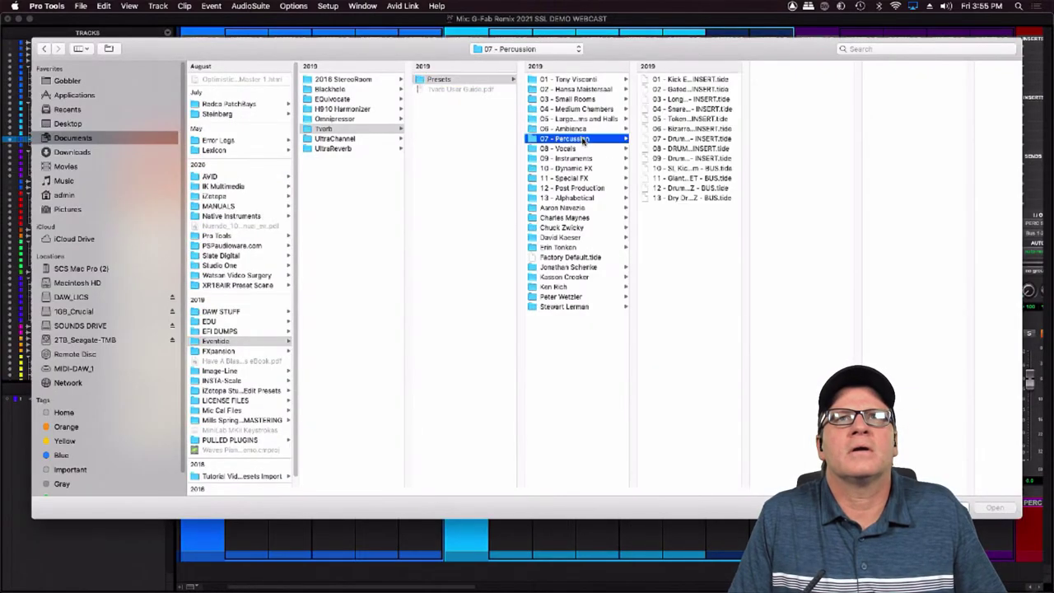
double_click(747, 486)
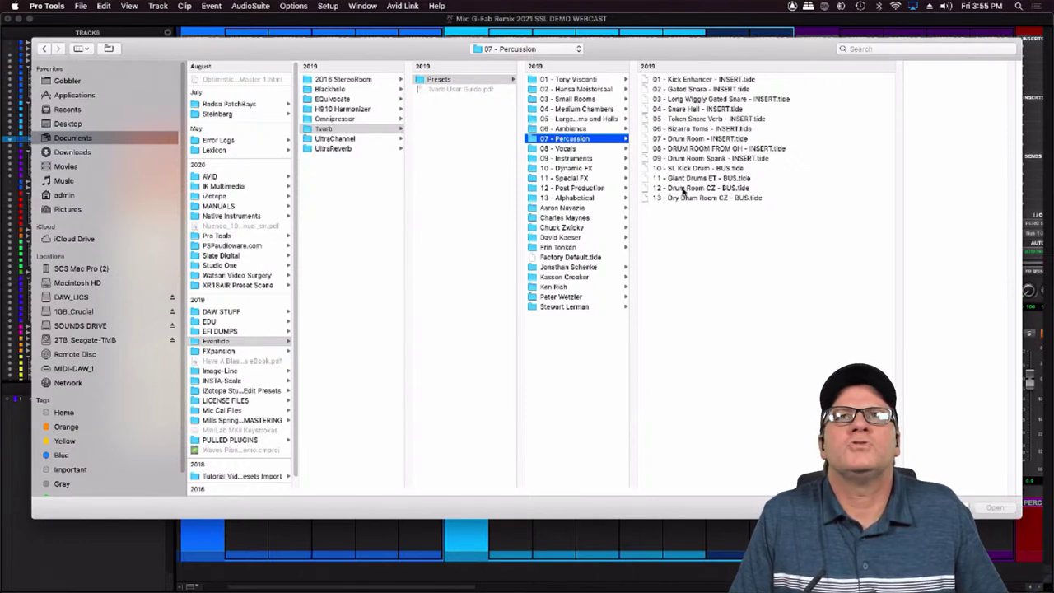
double_click(683, 189)
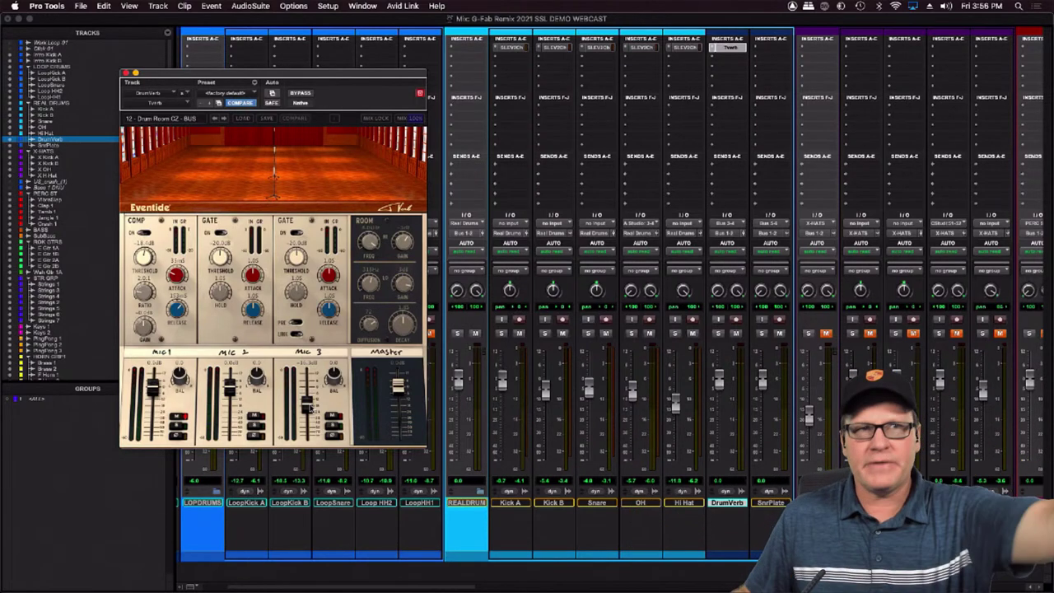
Reposition the room microphone in Tverb's room view, moving it farther back in the room
mouse_move(274, 178)
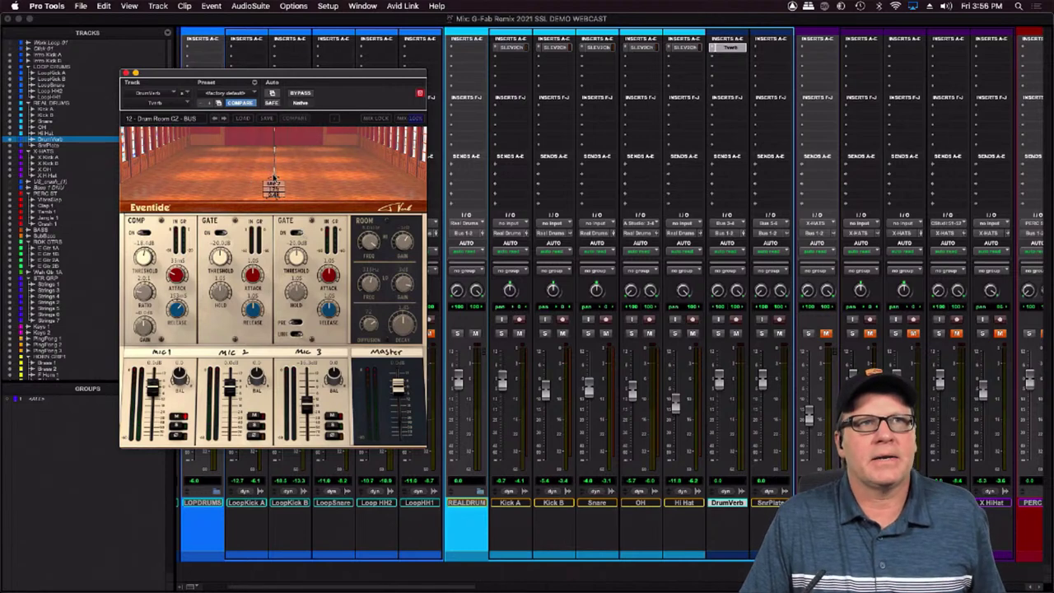
drag(275, 172, 275, 171)
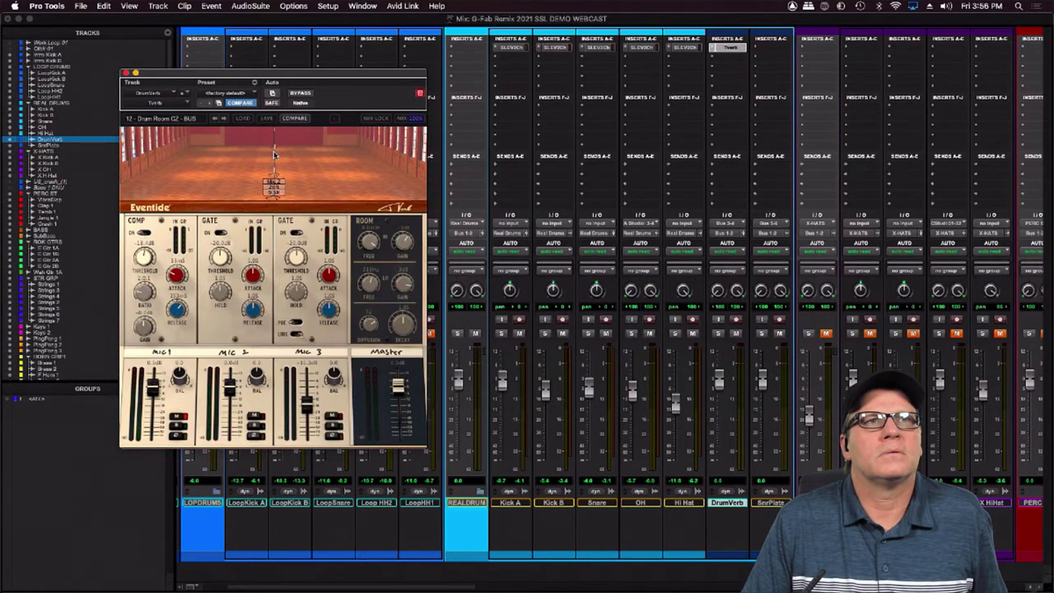
mouse_move(274, 152)
mouse_down()
mouse_move(274, 136)
mouse_move(277, 161)
mouse_move(274, 135)
mouse_up()
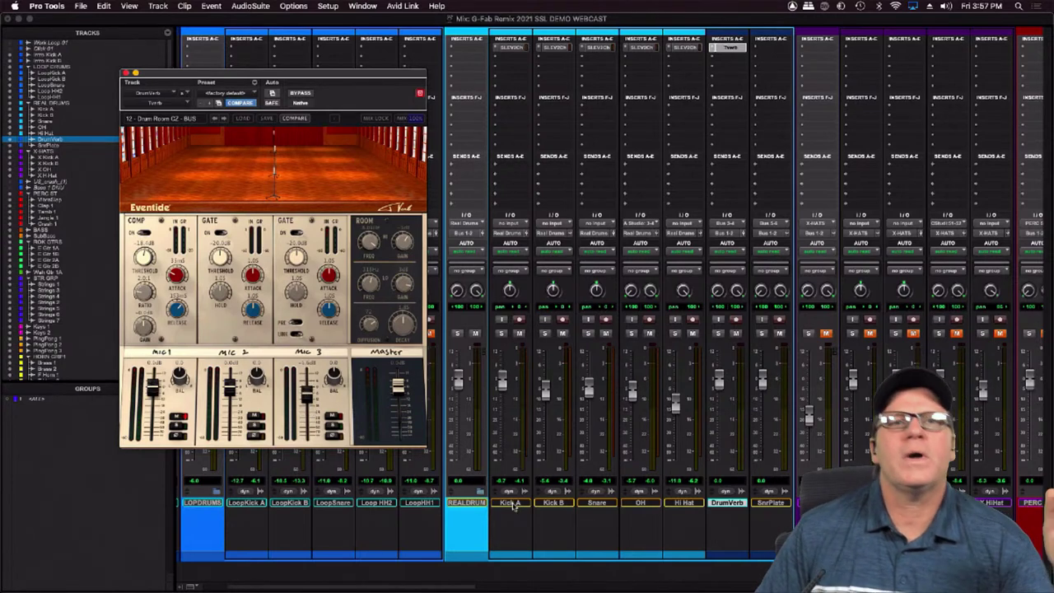
Add a first-slot send to the DrumVerb track on all five drum tracks from Kick A through Hi Hat
click(684, 507)
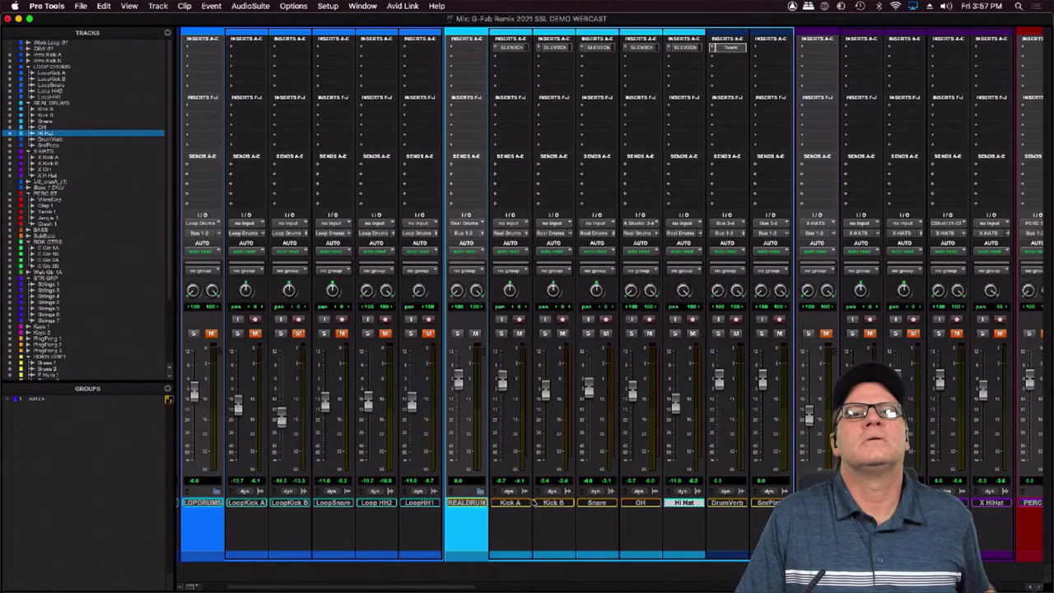
shift+click(522, 505)
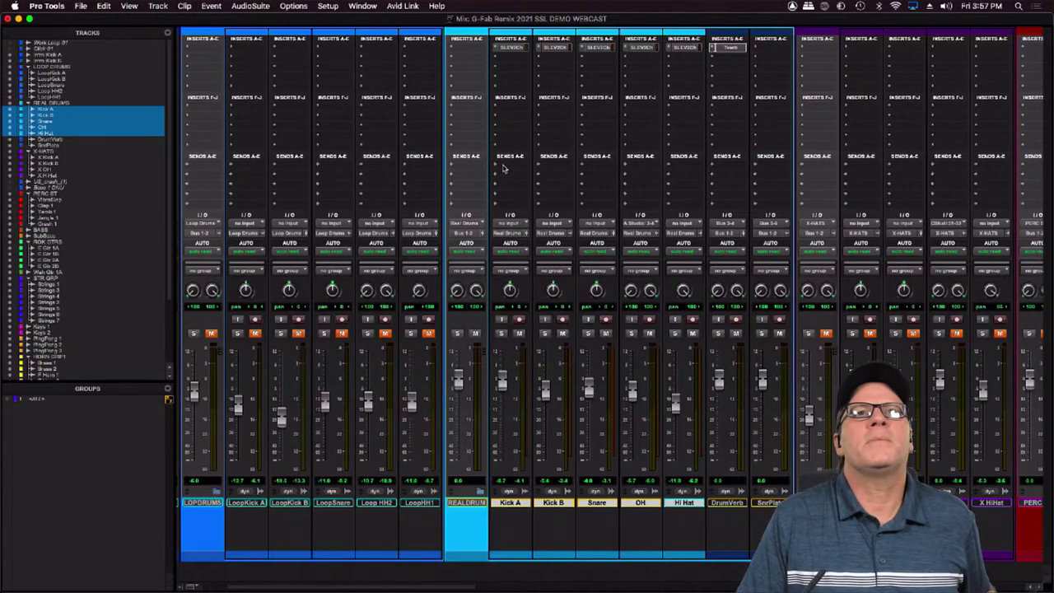
click(494, 169)
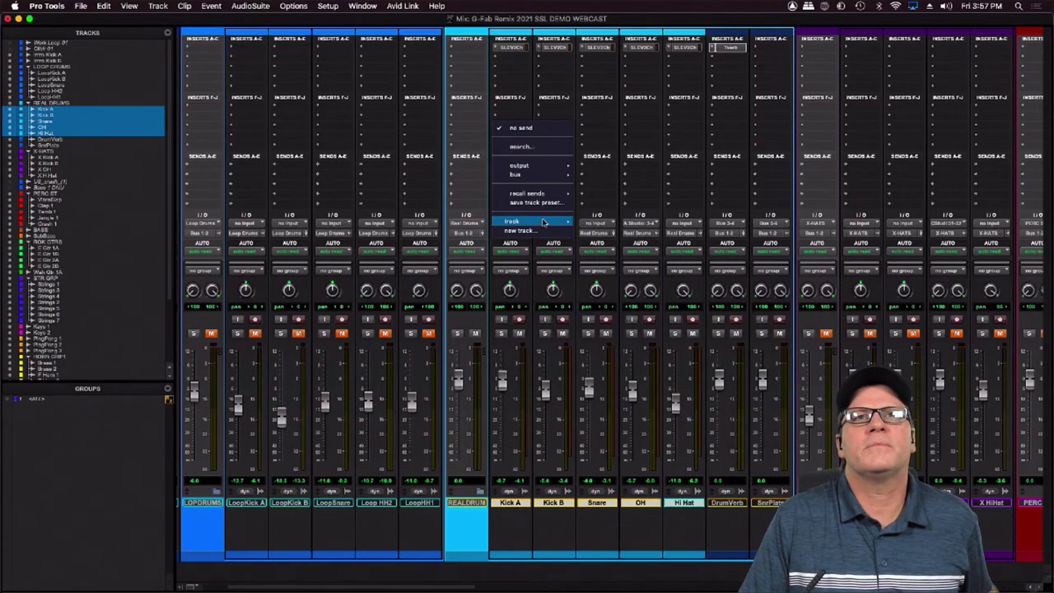
mouse_move(570, 221)
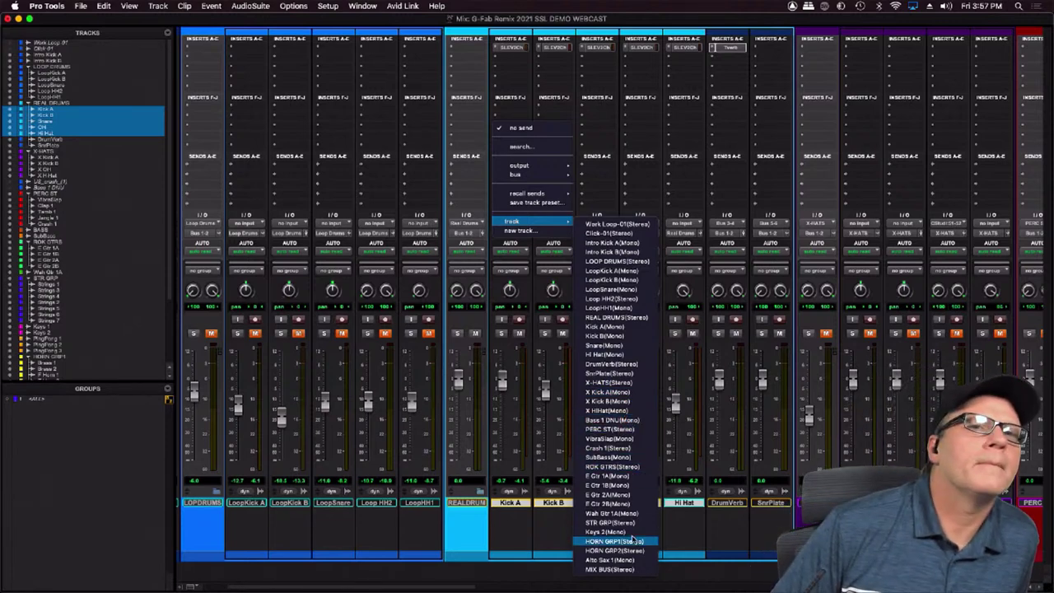
click(611, 364)
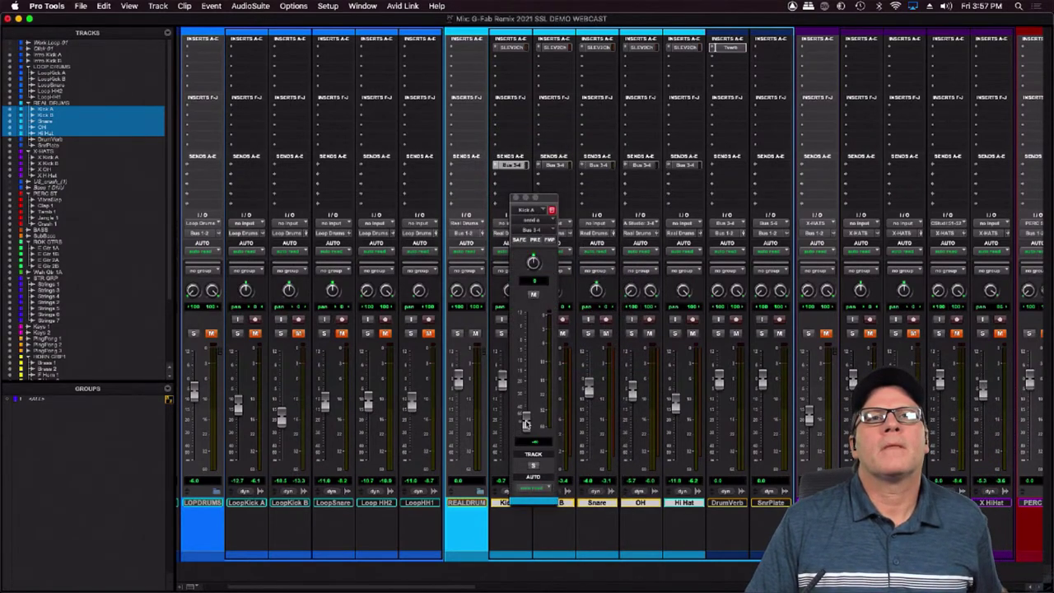
Set the drum tracks' DrumVerb sends to 0.0 dB, with the Kick A and Kick B sends lowered to about -15 dB
alt+click(526, 420)
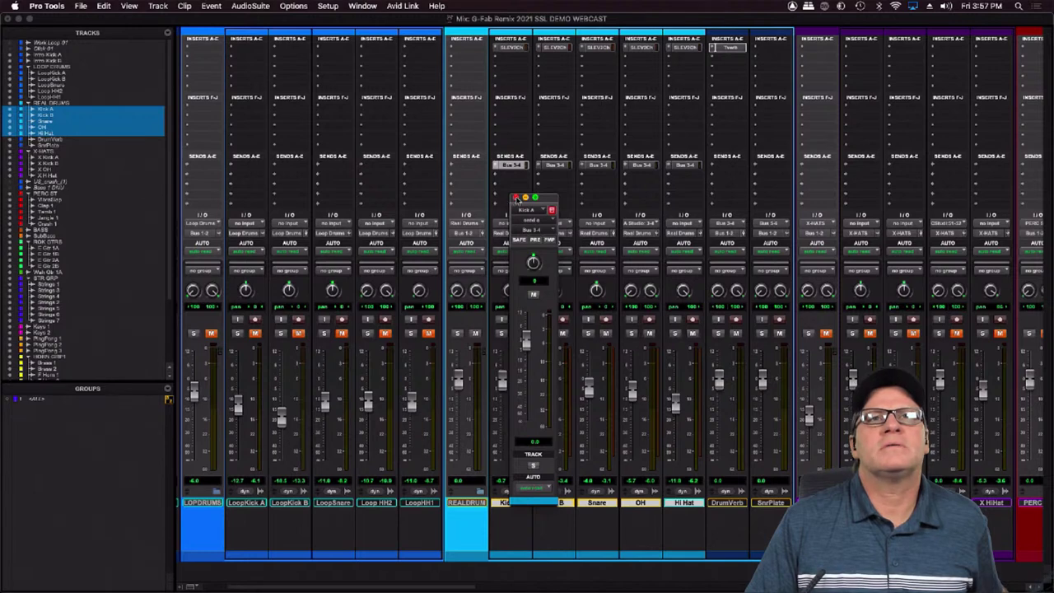
drag(530, 338, 528, 373)
click(554, 165)
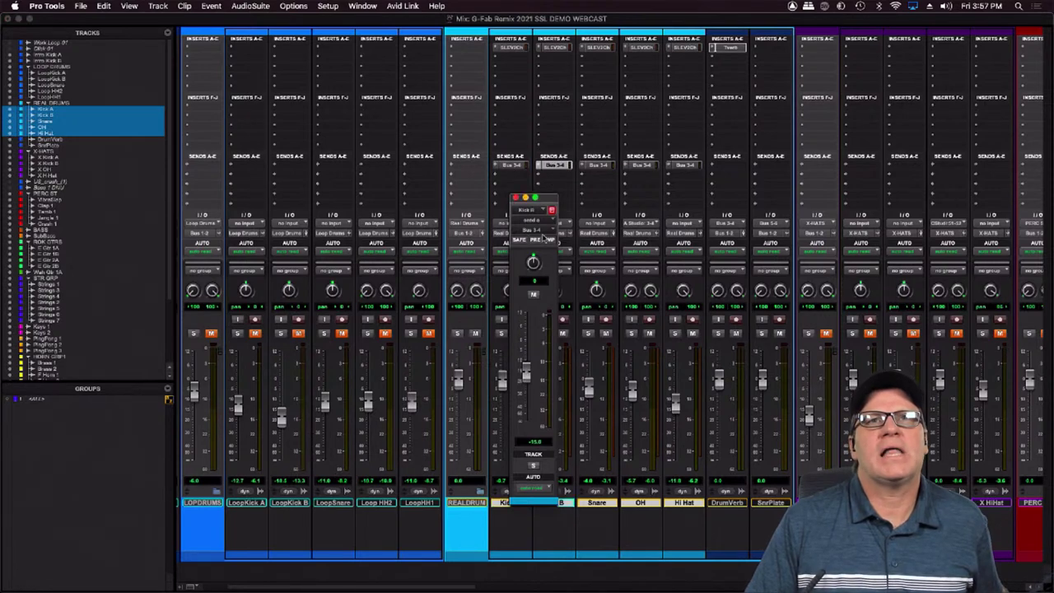
click(514, 198)
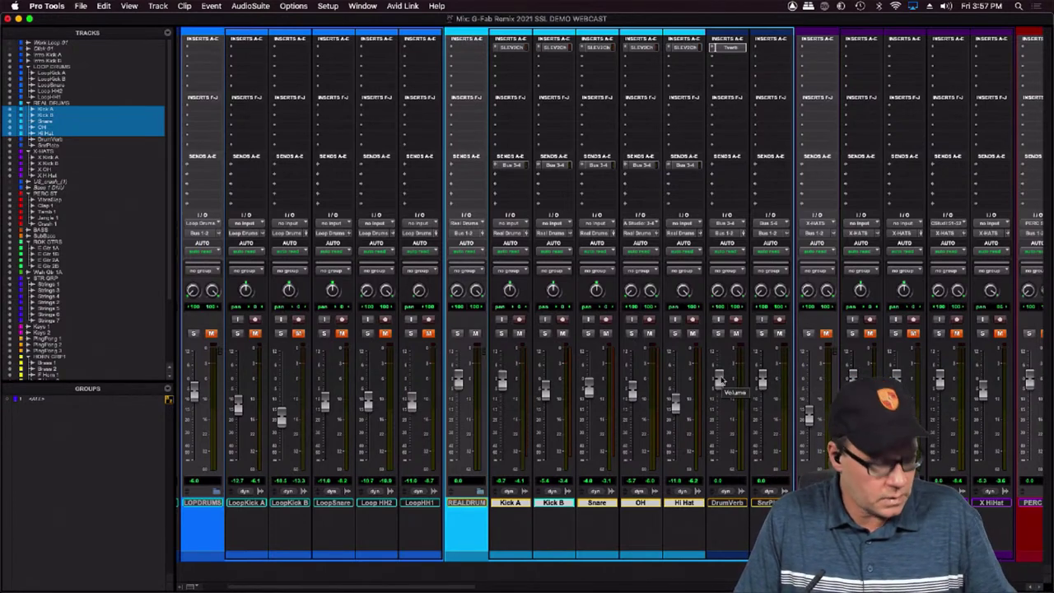
Play the session and check the DrumVerb send levels on the Kick A and Snare tracks
key(space)
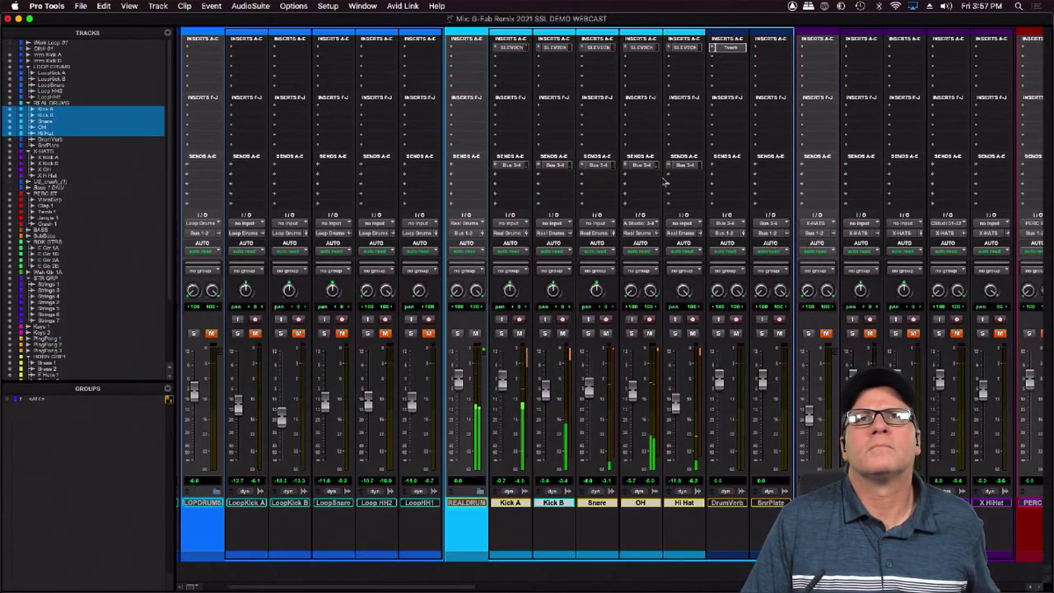
click(511, 165)
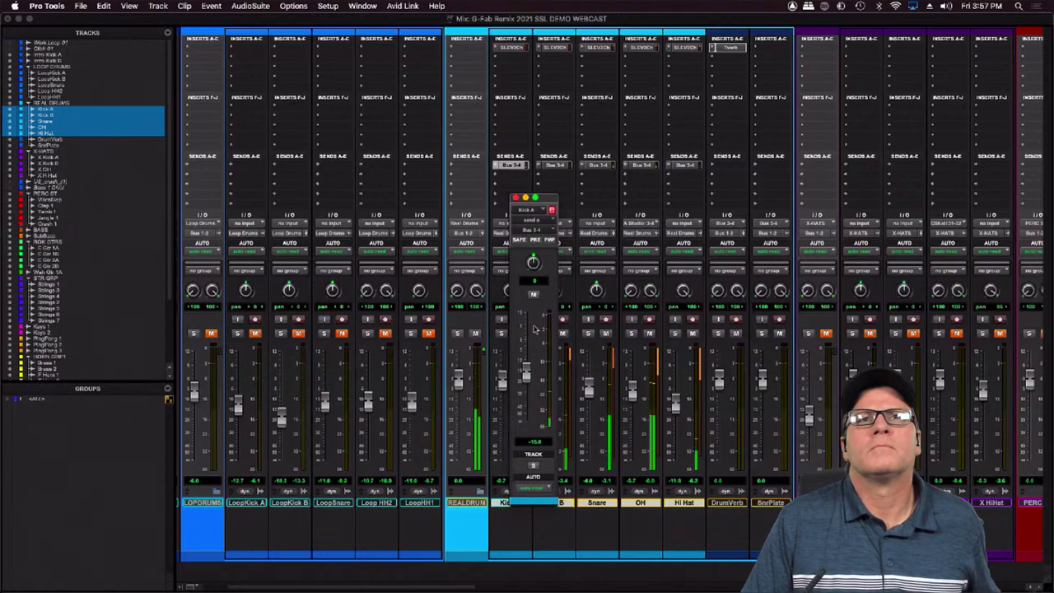
click(586, 166)
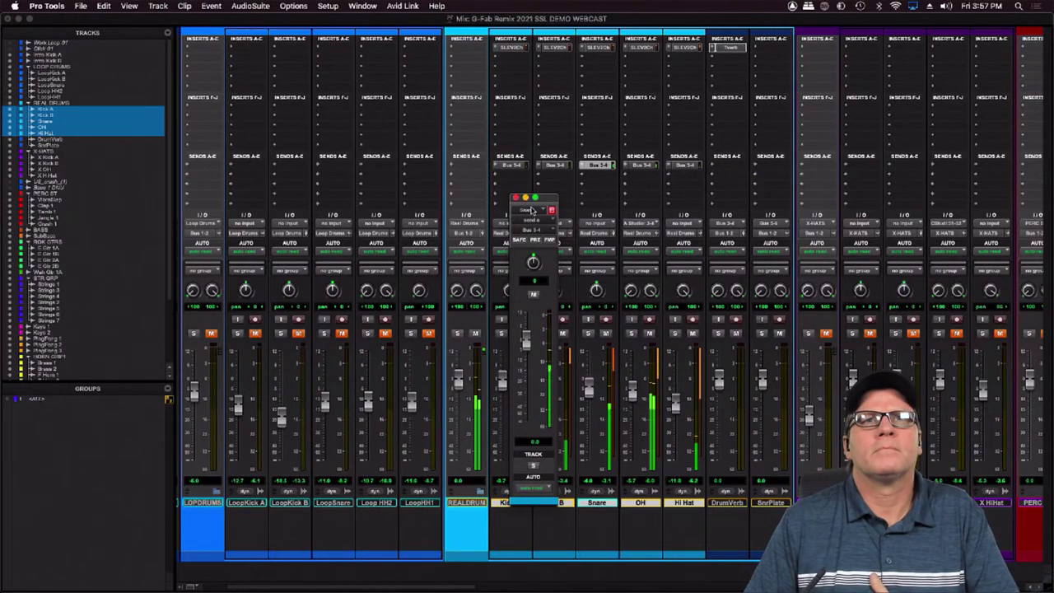
click(516, 198)
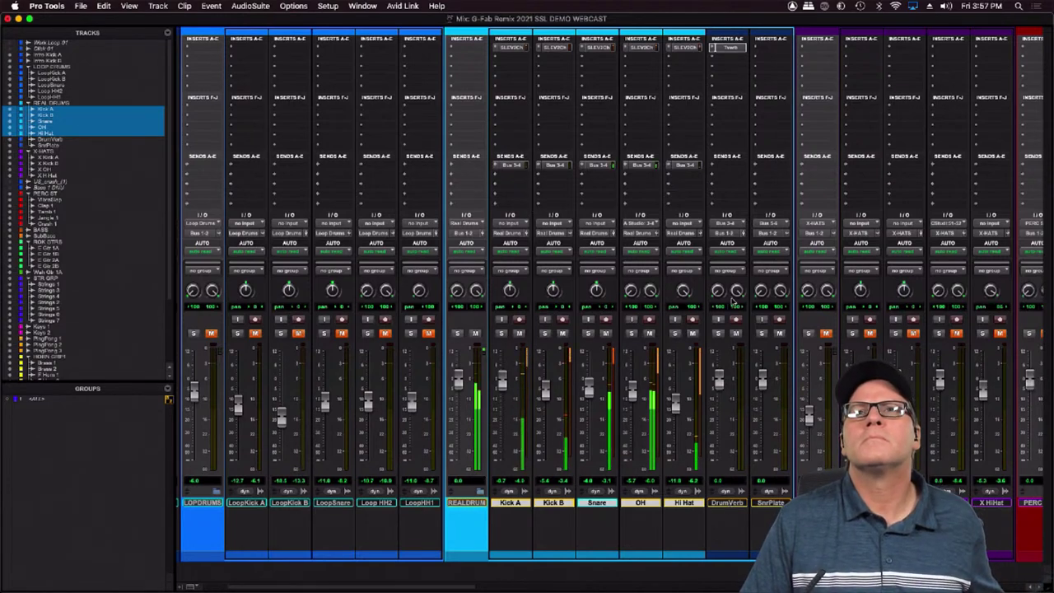
Open the output routing choices for the DrumVerb track
click(726, 234)
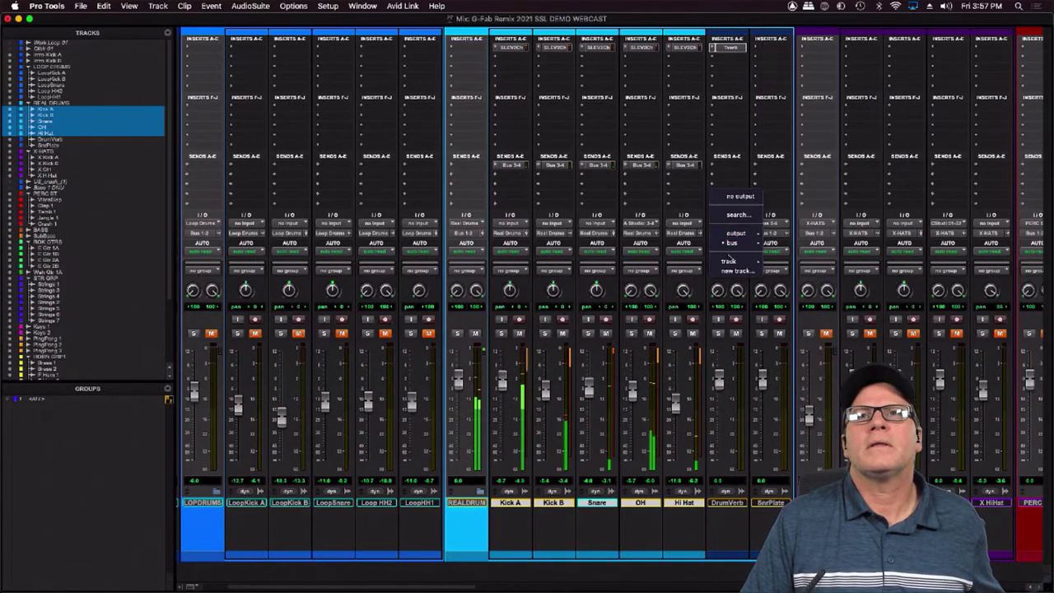
Route the DrumVerb track's output to the REAL DRUMS (Stereo) track
mouse_move(729, 261)
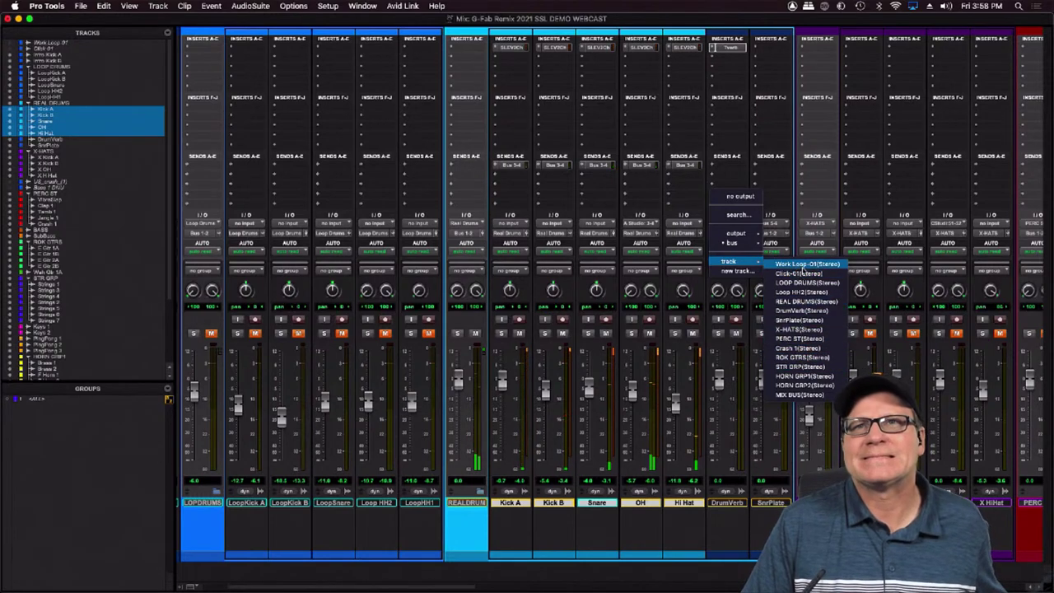
click(798, 302)
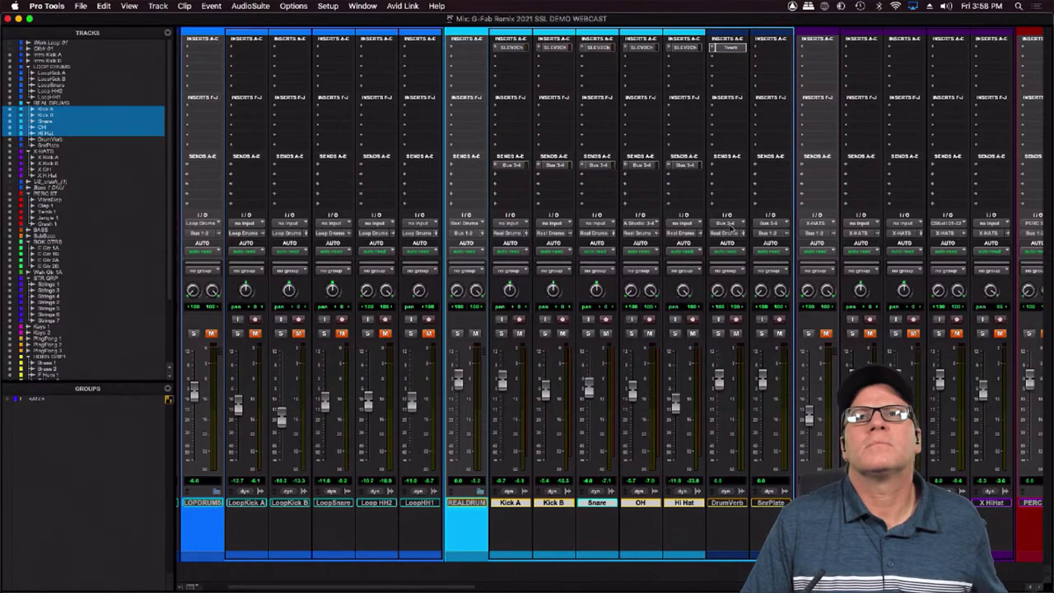
Solo the Snare and DrumVerb tracks and open the Snare's Bus 3-4 send
click(588, 334)
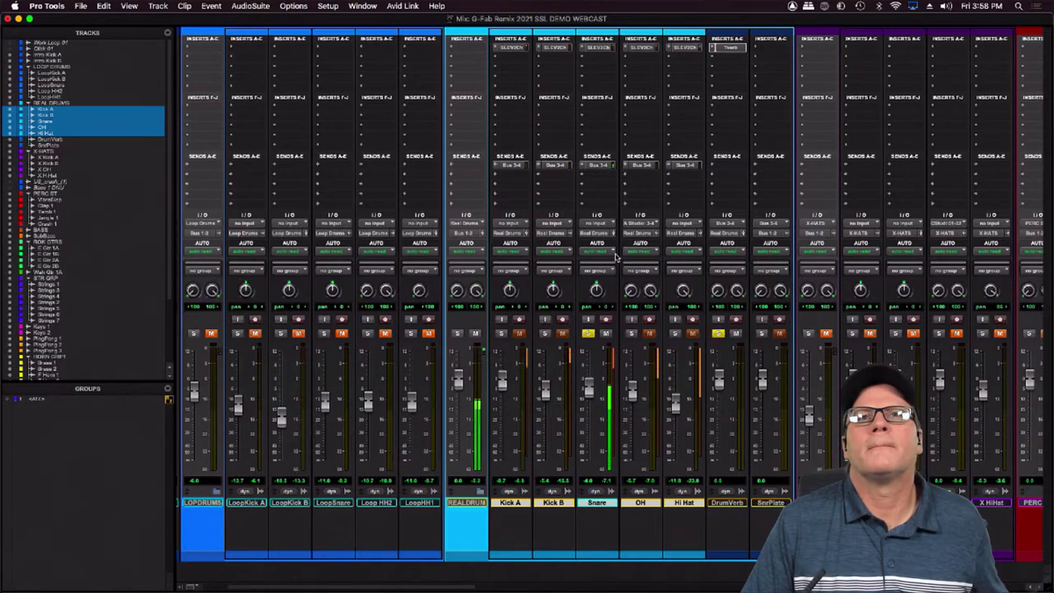
click(598, 165)
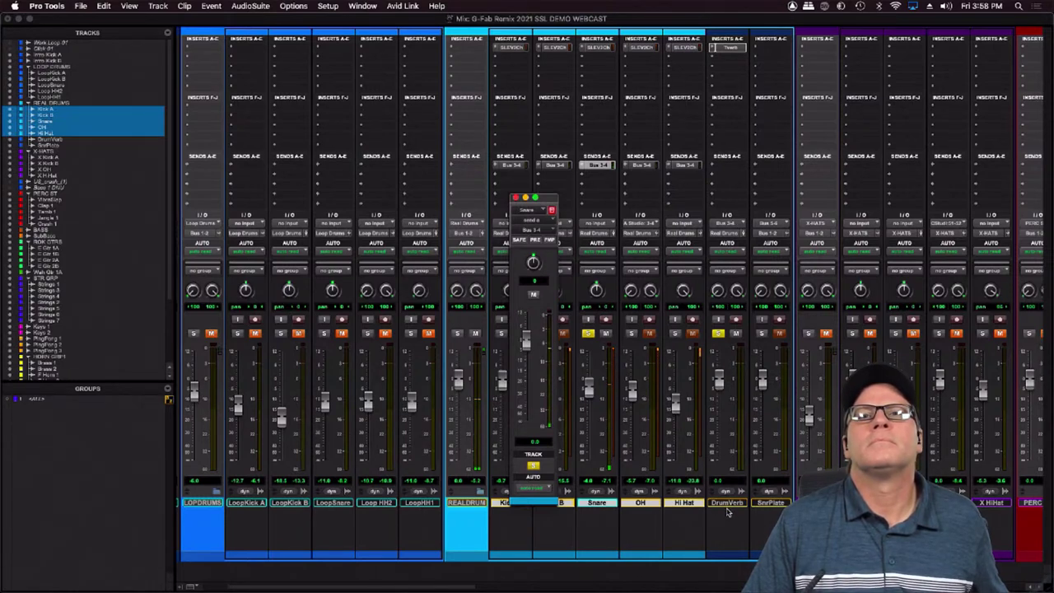
key(super+equal)
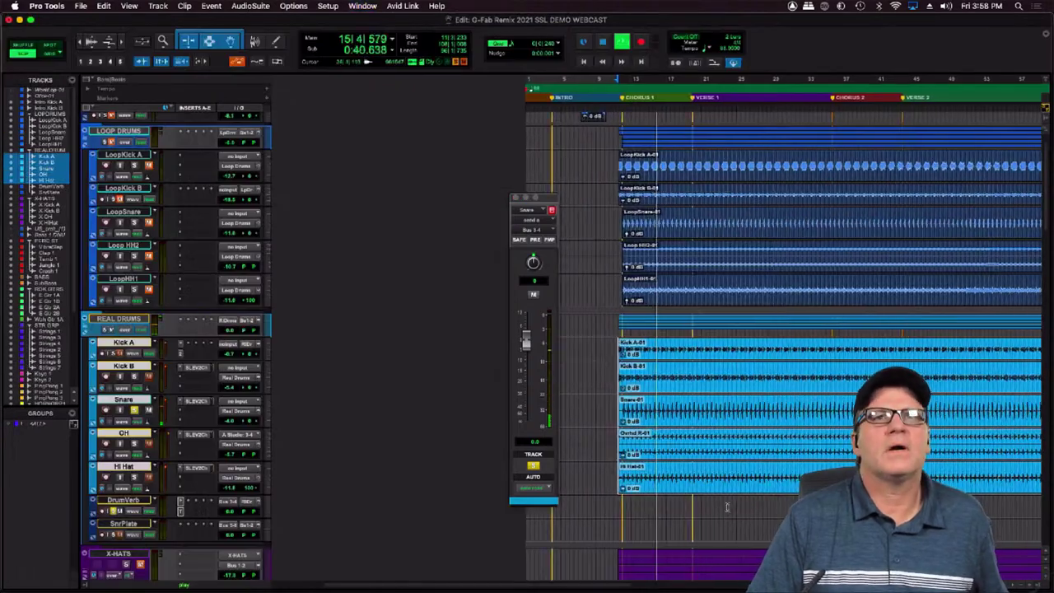
key(super+equal)
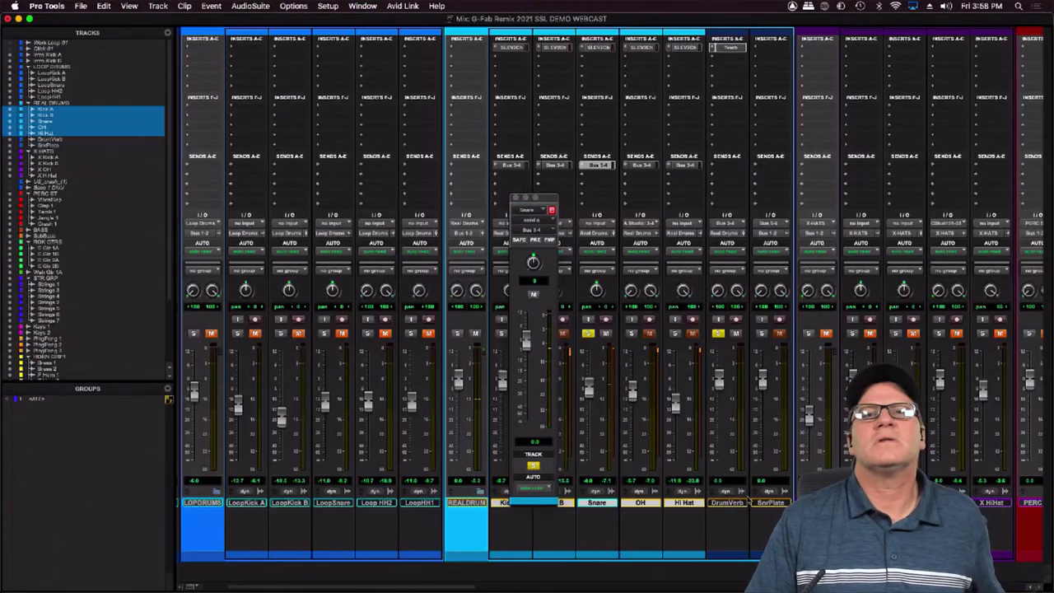
Move the Tverb insert from DrumVerb to the OH track and delete the DrumVerb and SnrPlate tracks
click(726, 503)
shift+click(771, 503)
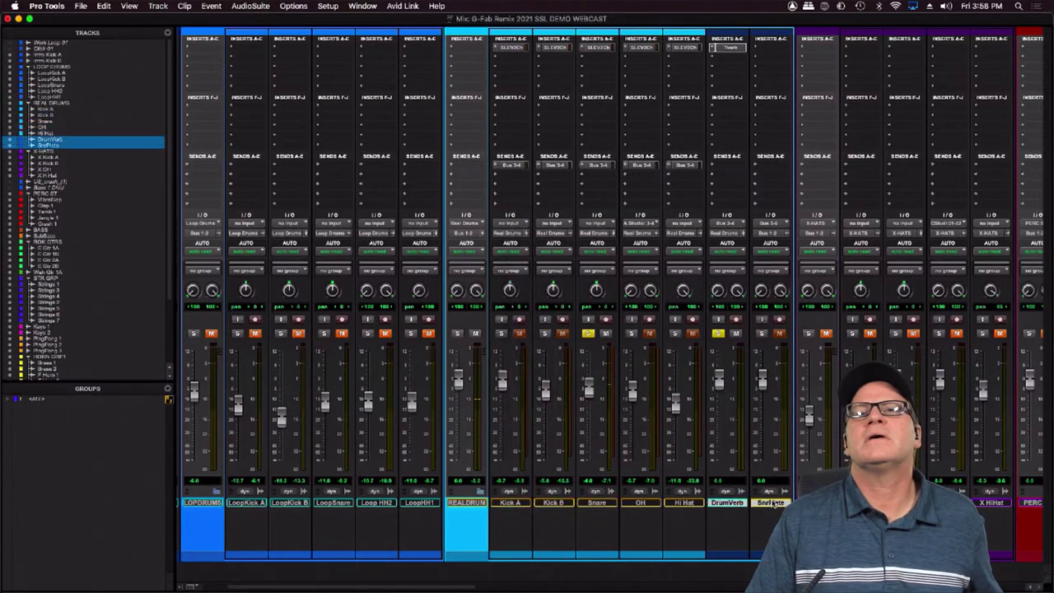
drag(734, 50, 644, 59)
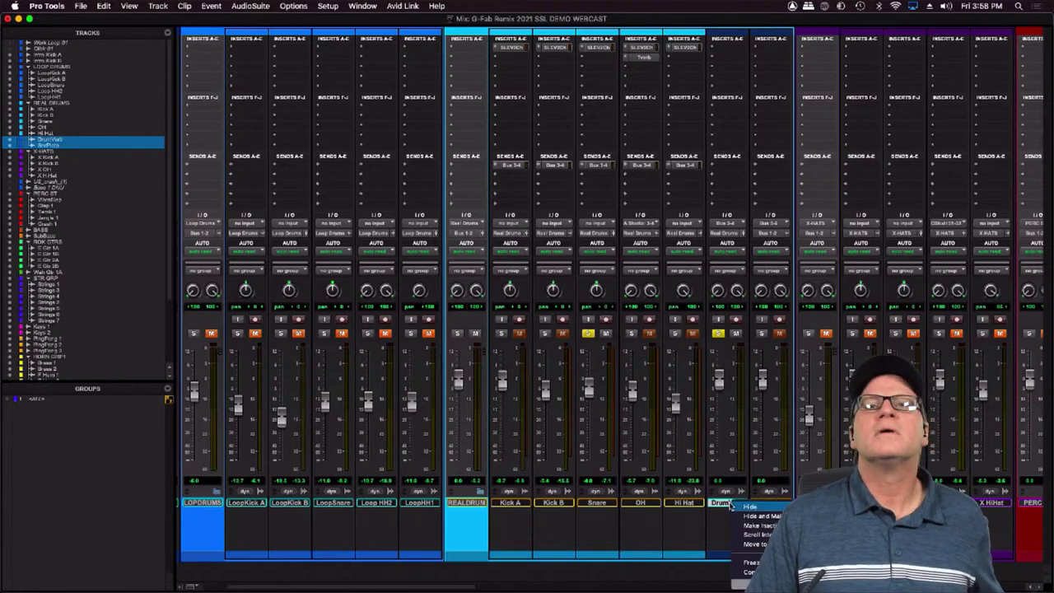
mouse_move(745, 584)
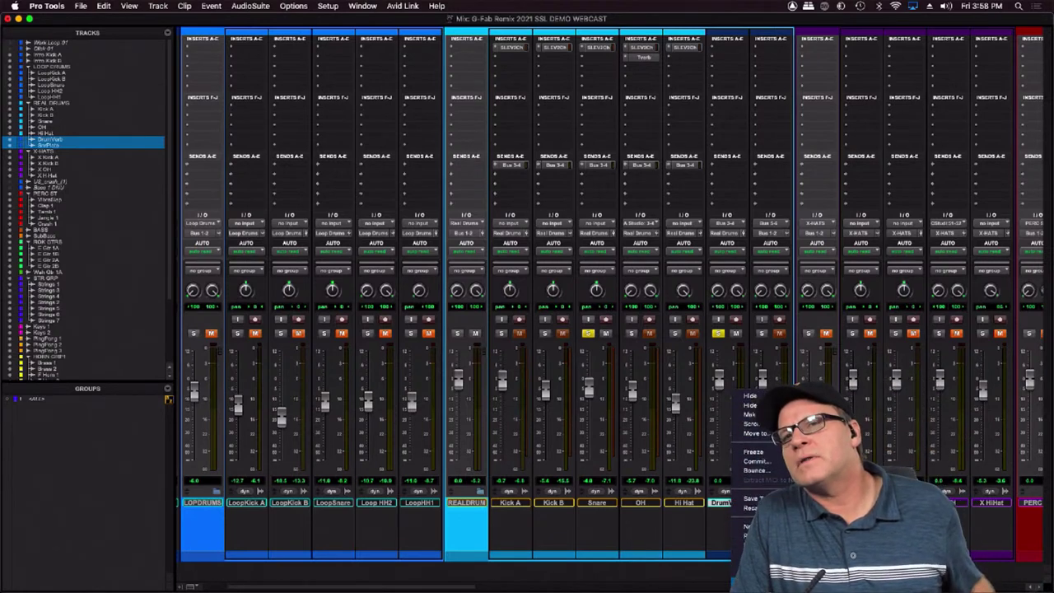
click(749, 396)
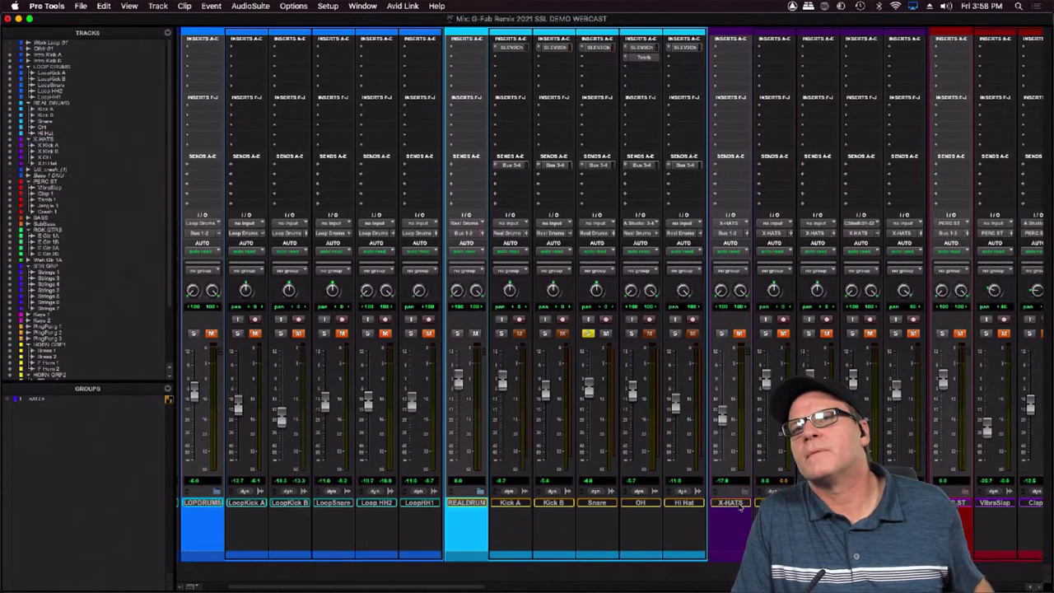
Create two new stereo Aux Input tracks directly after the Hi Hat track
click(689, 504)
key(super+shift+n)
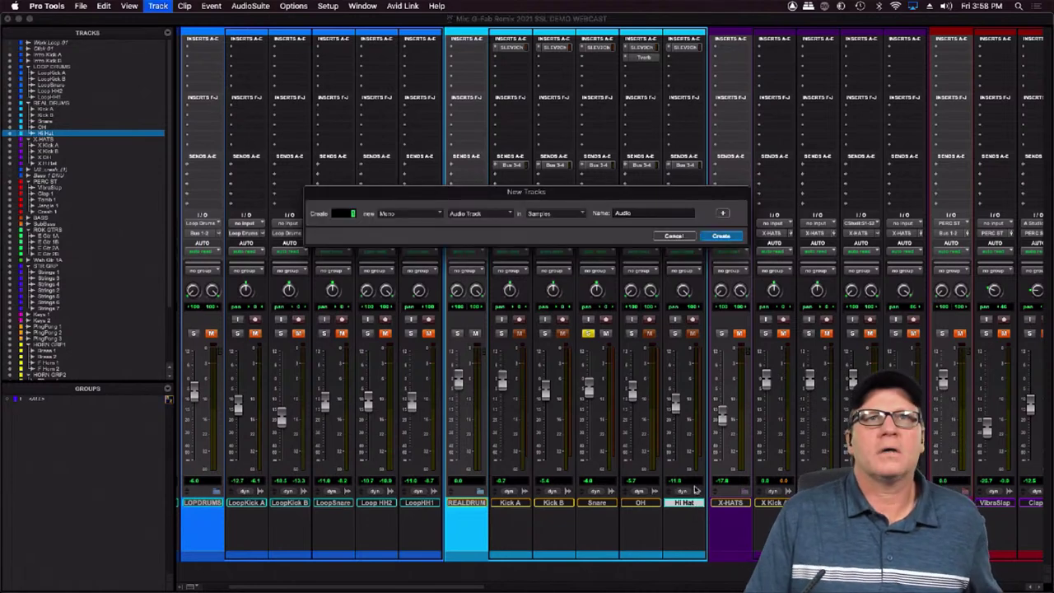
click(468, 213)
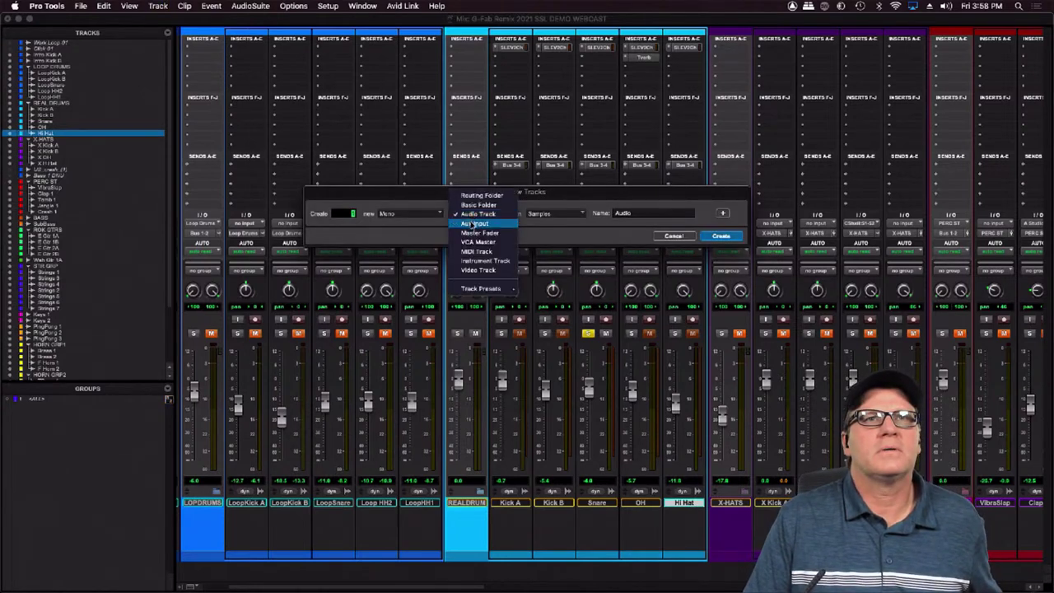
click(473, 222)
click(418, 215)
click(418, 227)
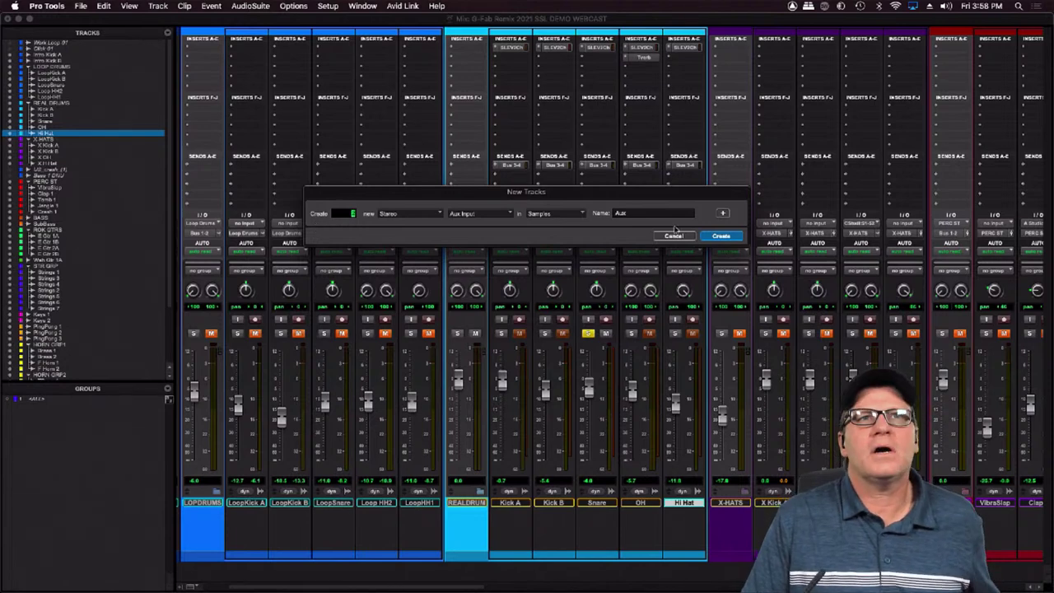
key(Return)
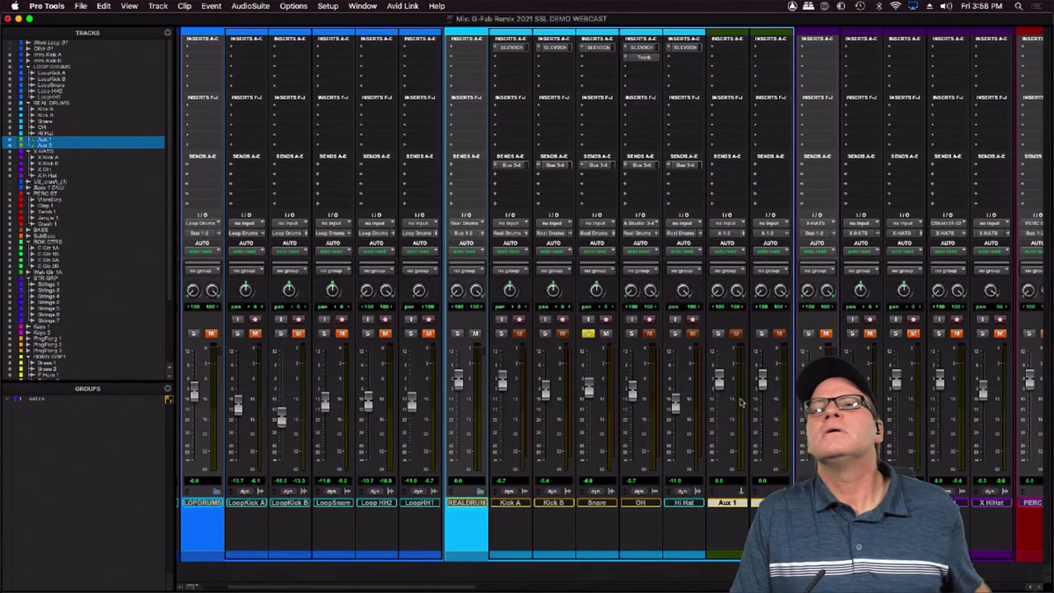
Rename the two new aux tracks DrumVerb and SnrPlate
double_click(729, 504)
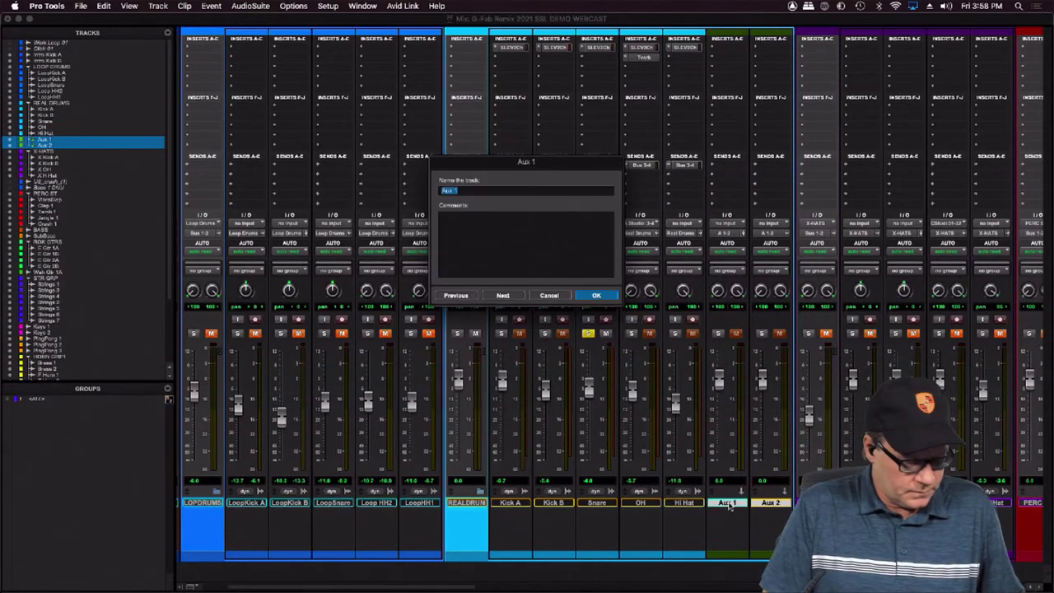
text(DrumVerb)
key(Return)
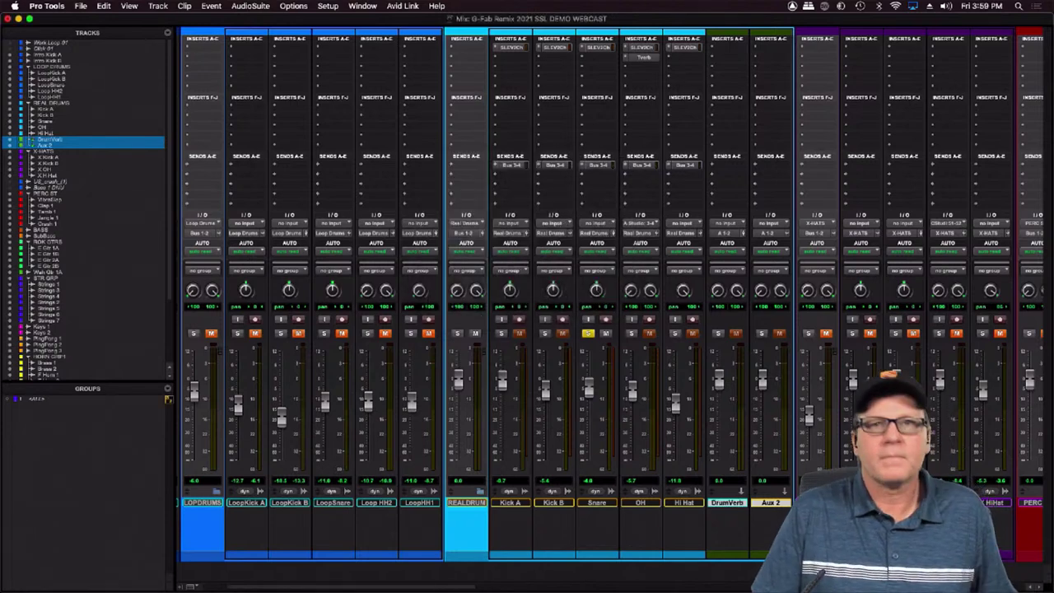
double_click(772, 503)
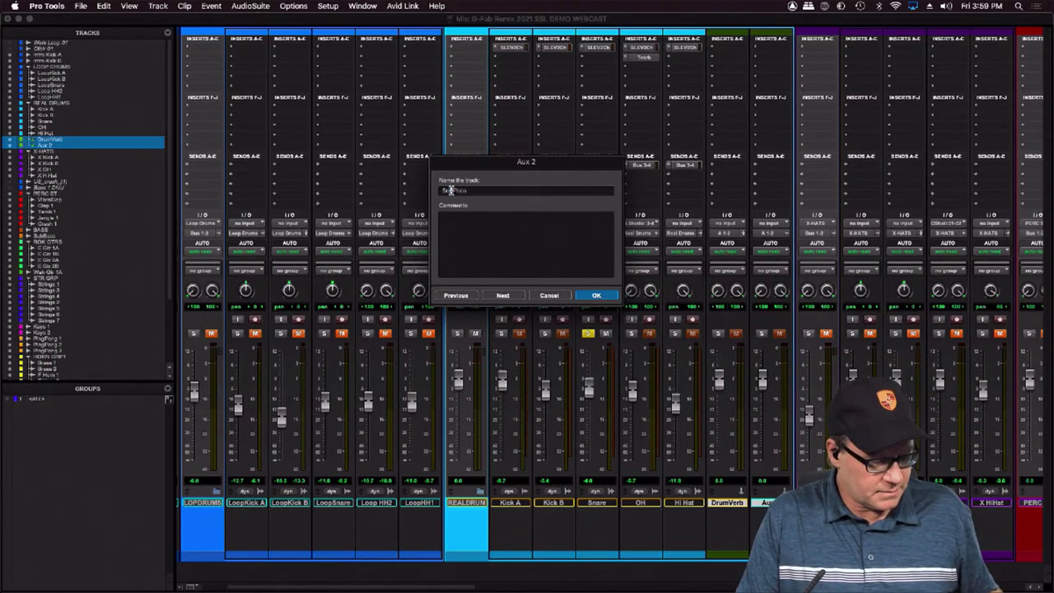
click(597, 296)
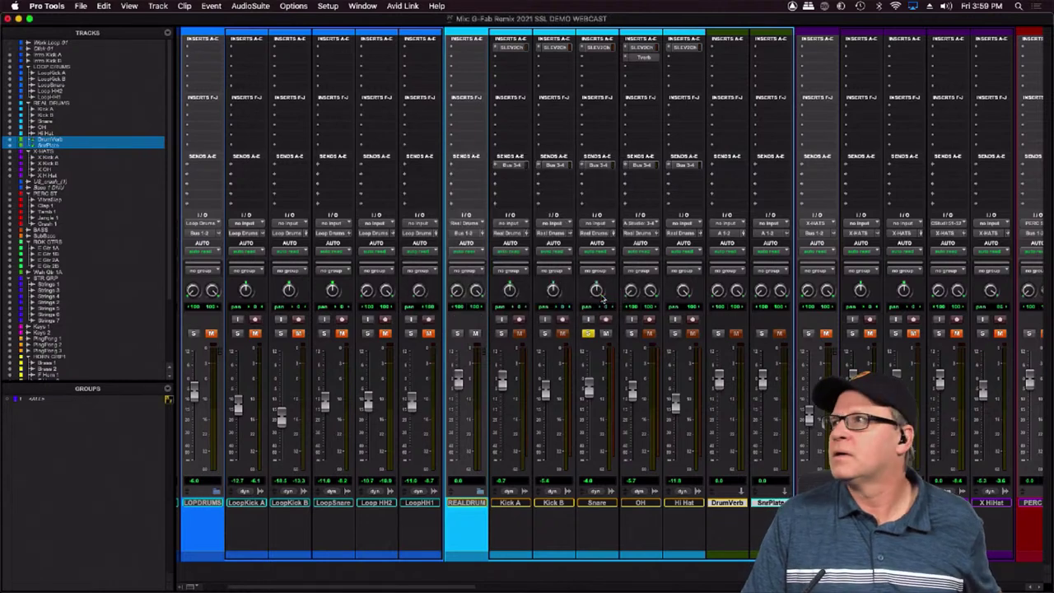
Route the outputs of the DrumVerb and SnrPlate aux tracks to the MIX BUS (Stereo) track
click(723, 235)
mouse_move(730, 261)
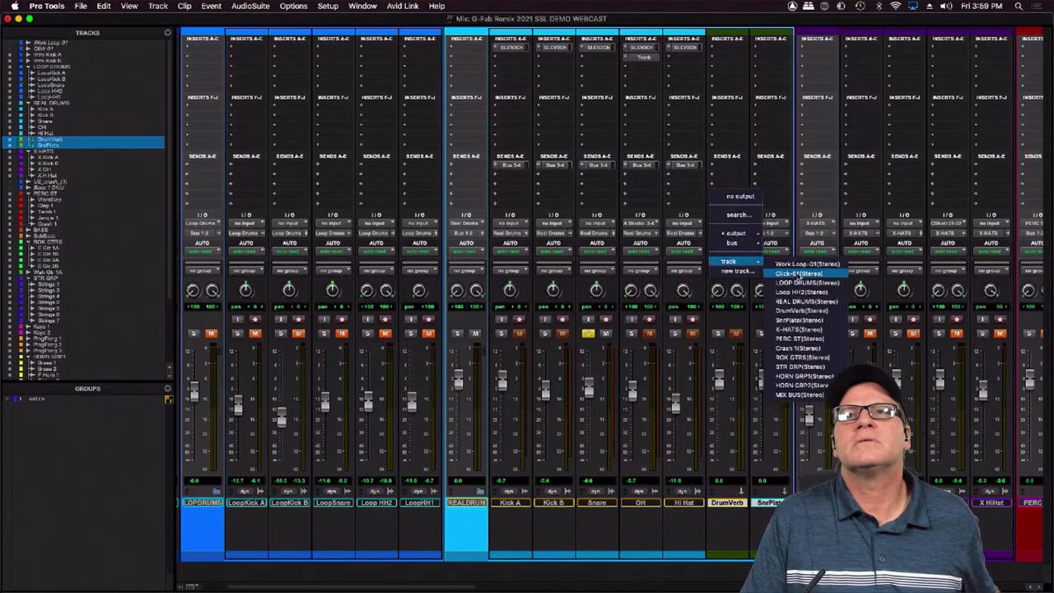
click(799, 395)
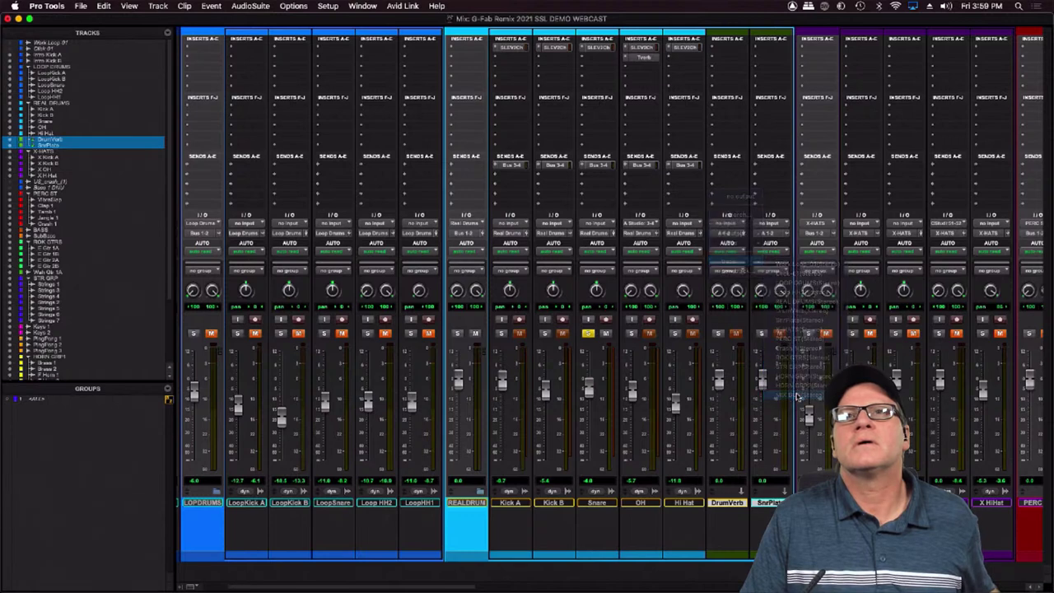
click(765, 234)
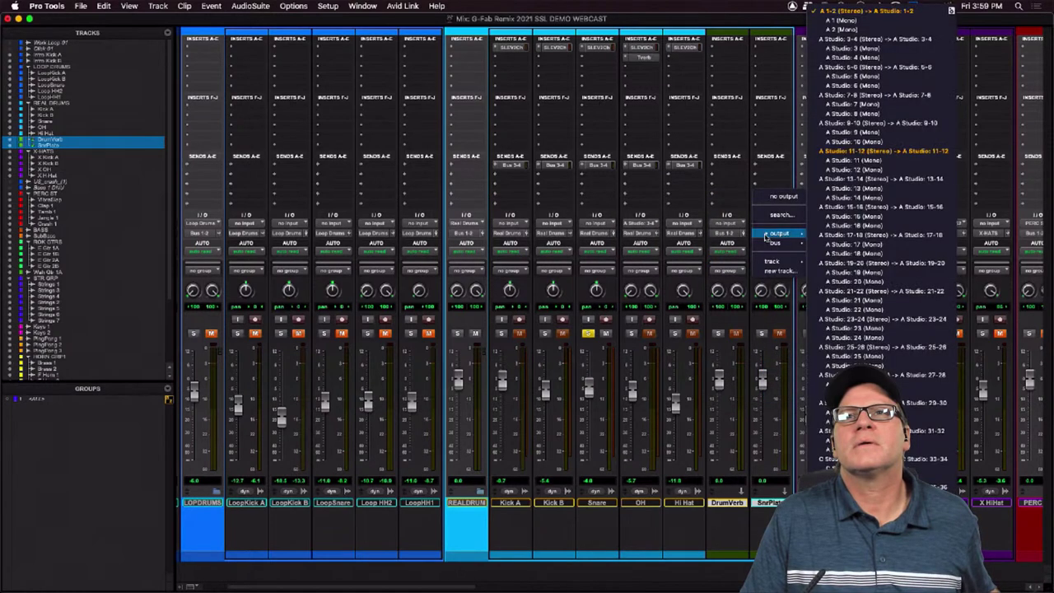
mouse_move(775, 262)
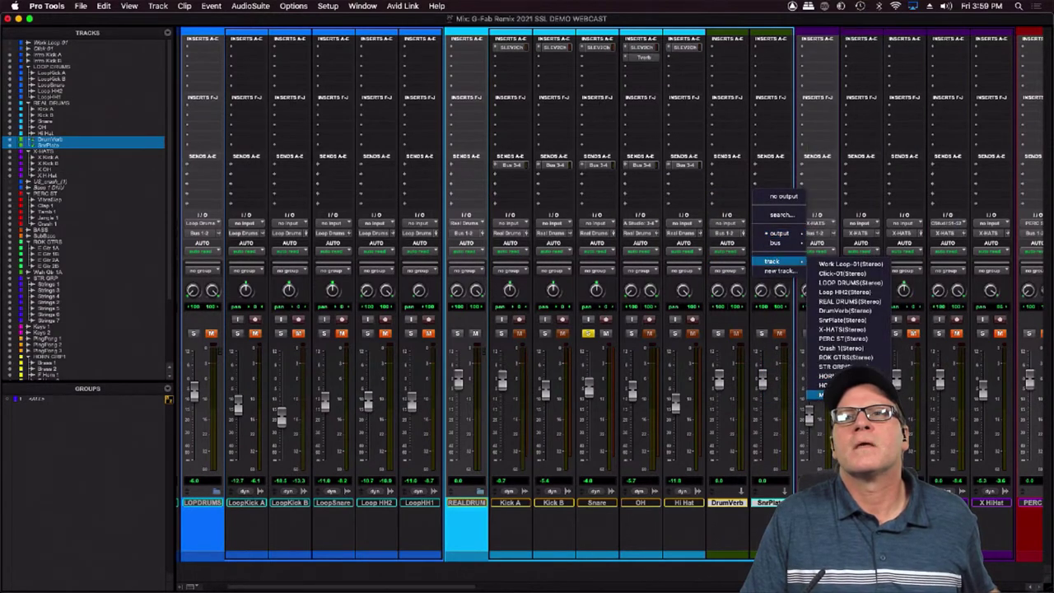
click(822, 395)
Set DrumVerb's input to Bus 3-4 (Stereo) and SnrPlate's input to Bus 5-6 (Stereo)
click(736, 225)
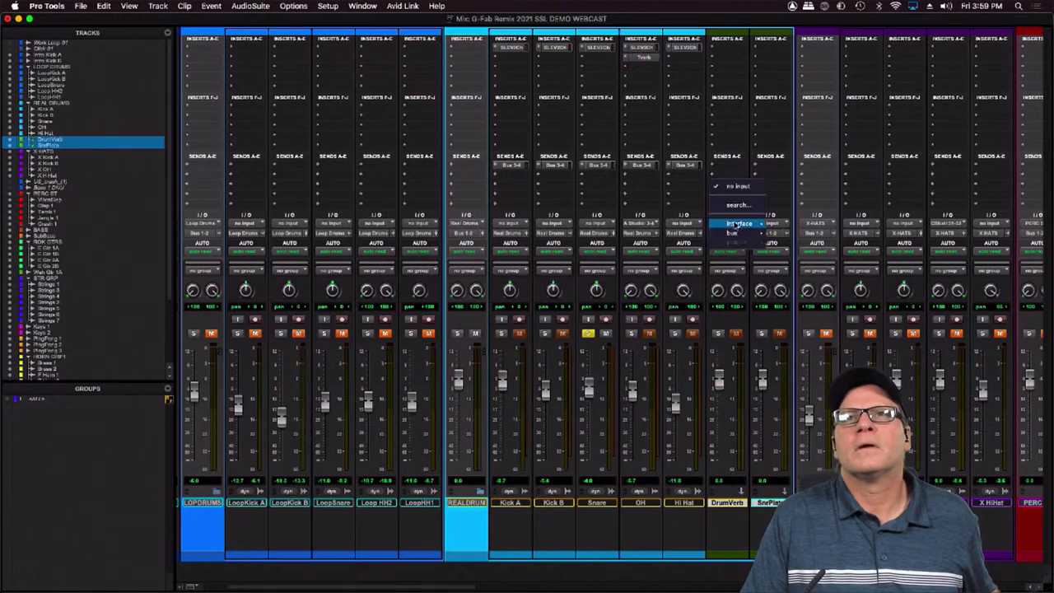
mouse_move(733, 233)
click(789, 246)
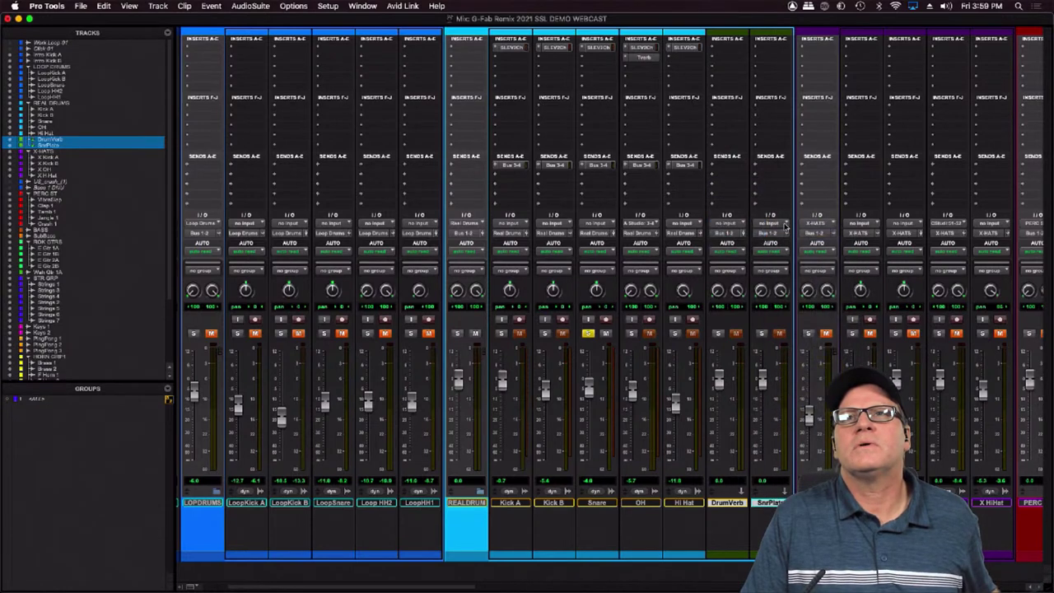
click(784, 224)
mouse_move(778, 233)
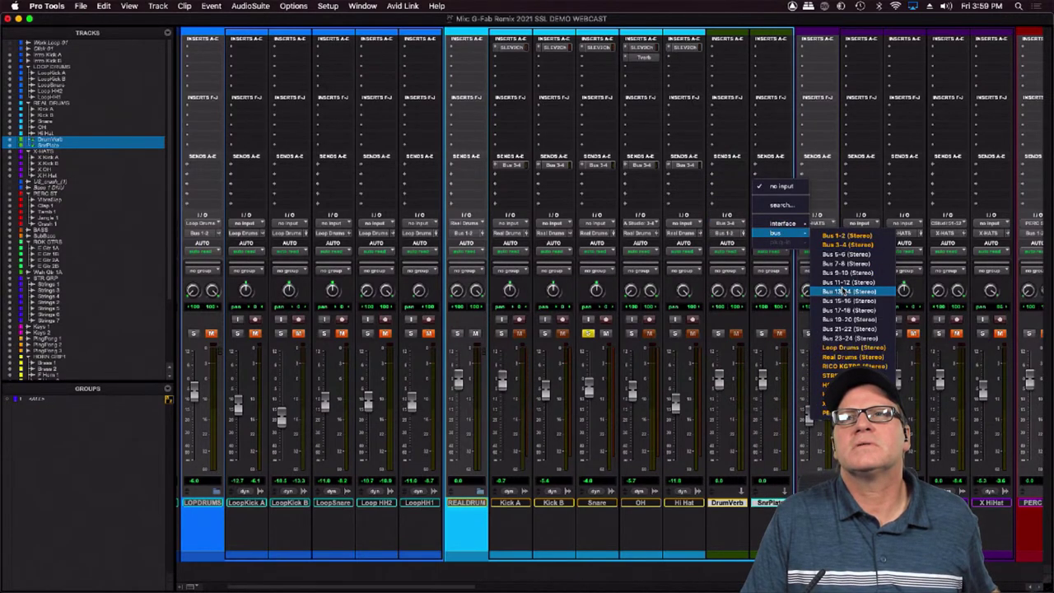
click(847, 253)
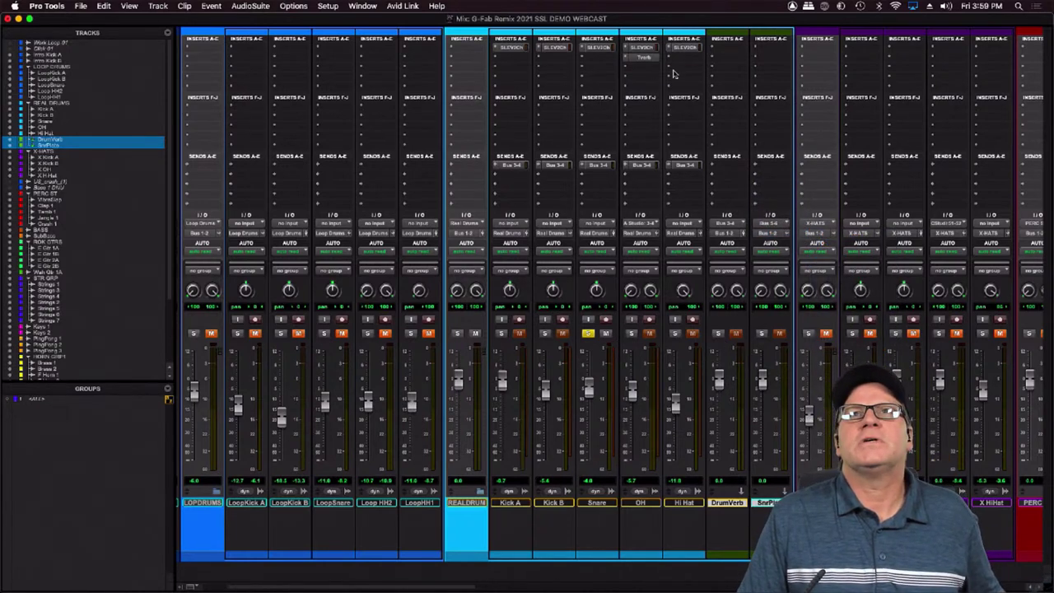
Move the Tverb insert from the OH track to the first insert slot of DrumVerb and solo DrumVerb
drag(645, 64, 727, 50)
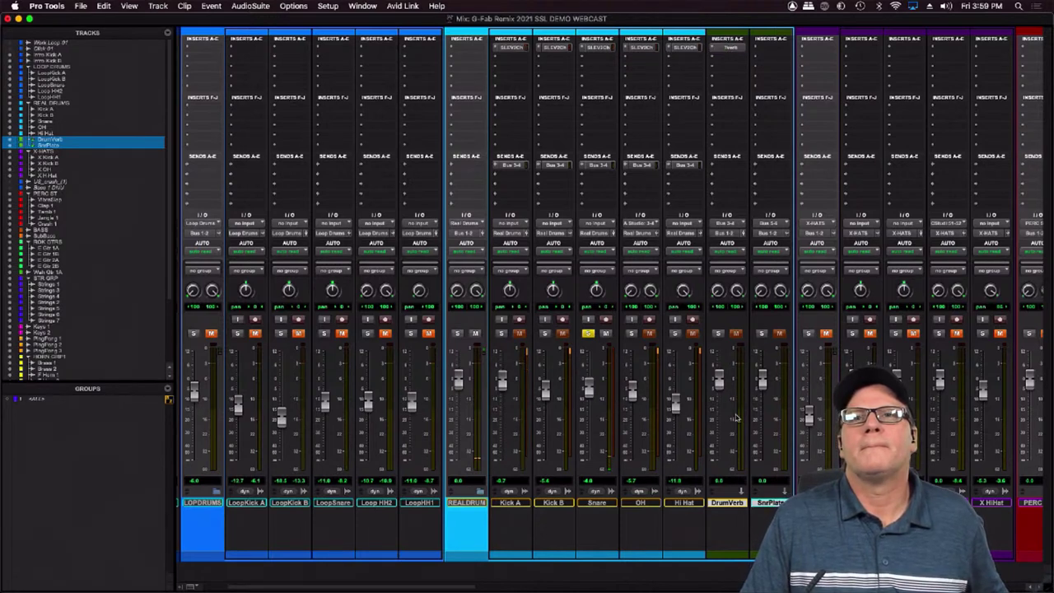
click(717, 333)
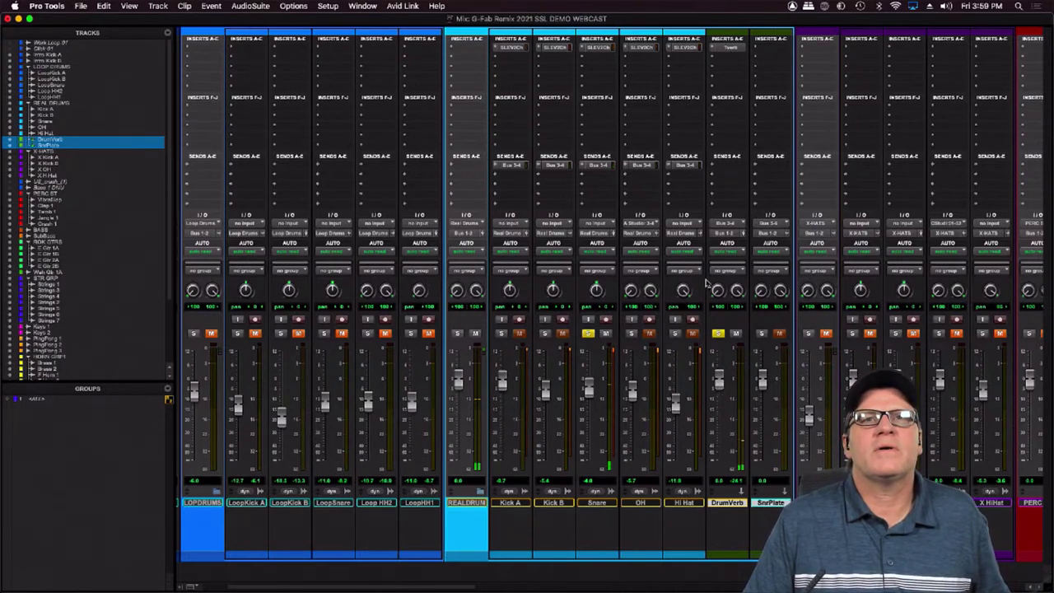
Adjust the mic levels in DrumVerb's Tverb plug-in and lower the DrumVerb track's fader to about -4 dB
click(728, 47)
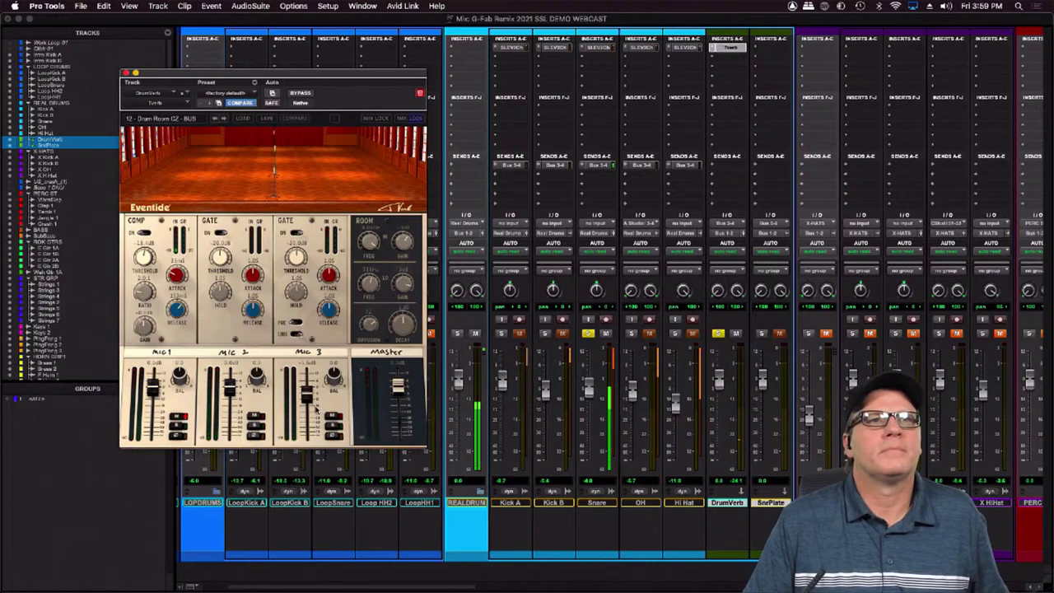
drag(306, 397, 309, 393)
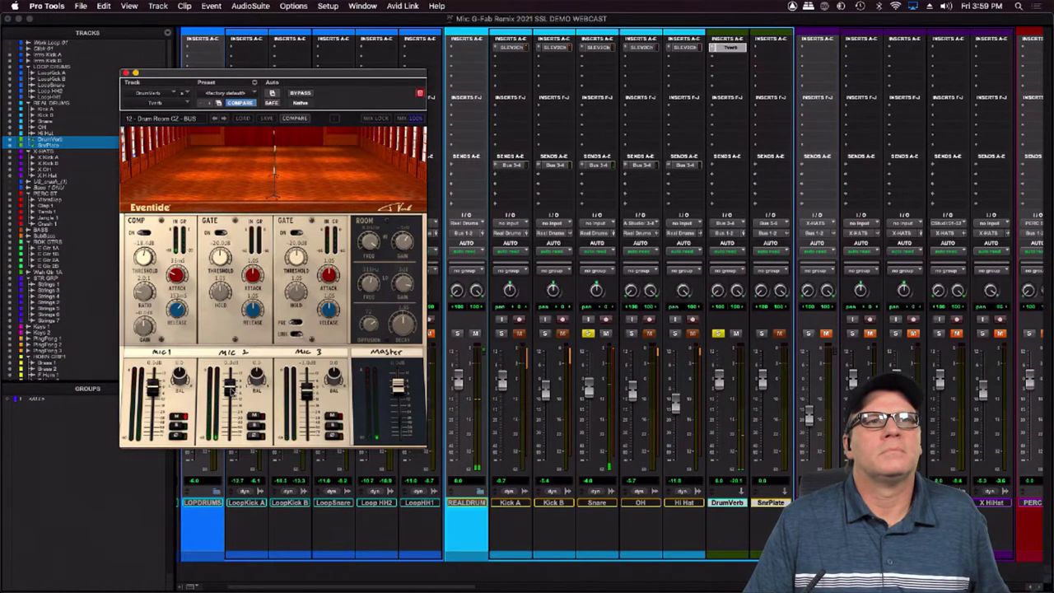
mouse_move(232, 392)
mouse_down()
mouse_move(232, 407)
mouse_move(233, 394)
mouse_up()
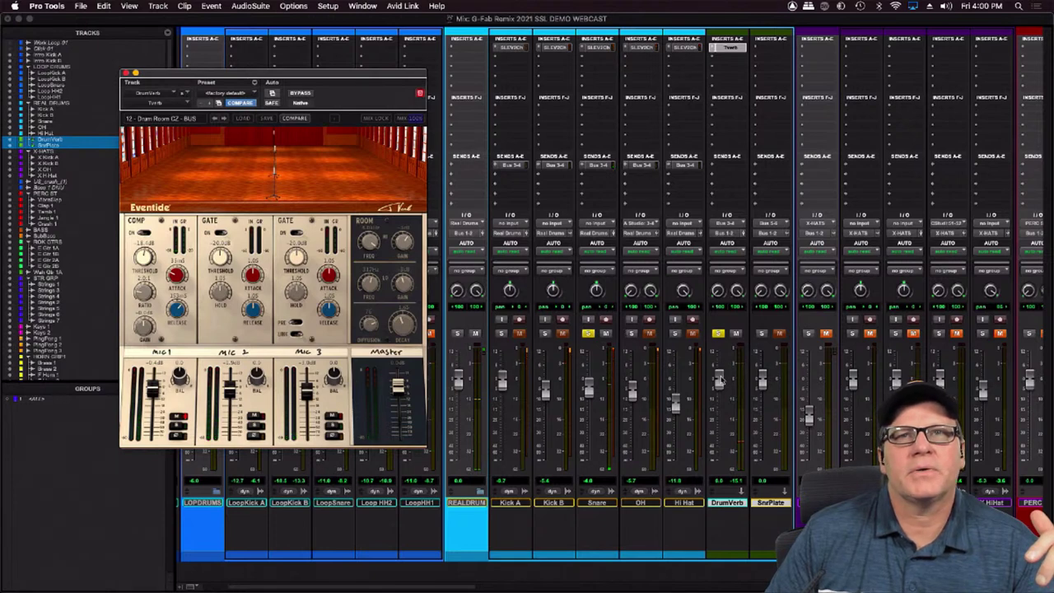
drag(719, 380, 722, 392)
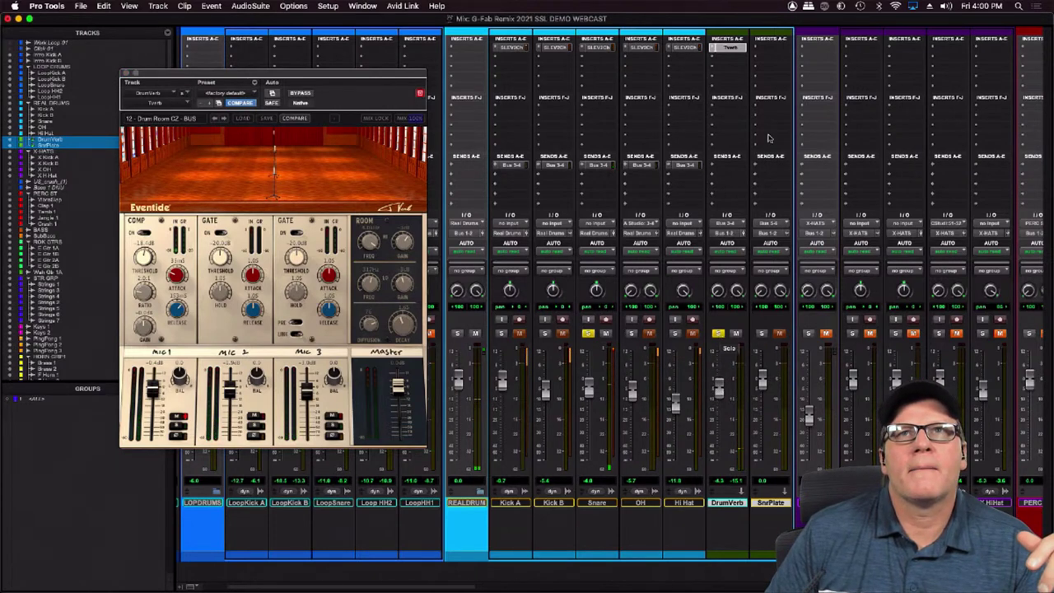
Insert the stereo UAD EMT 250 reverb in SnrPlate's first insert slot and move its window clear of the track controls
click(756, 49)
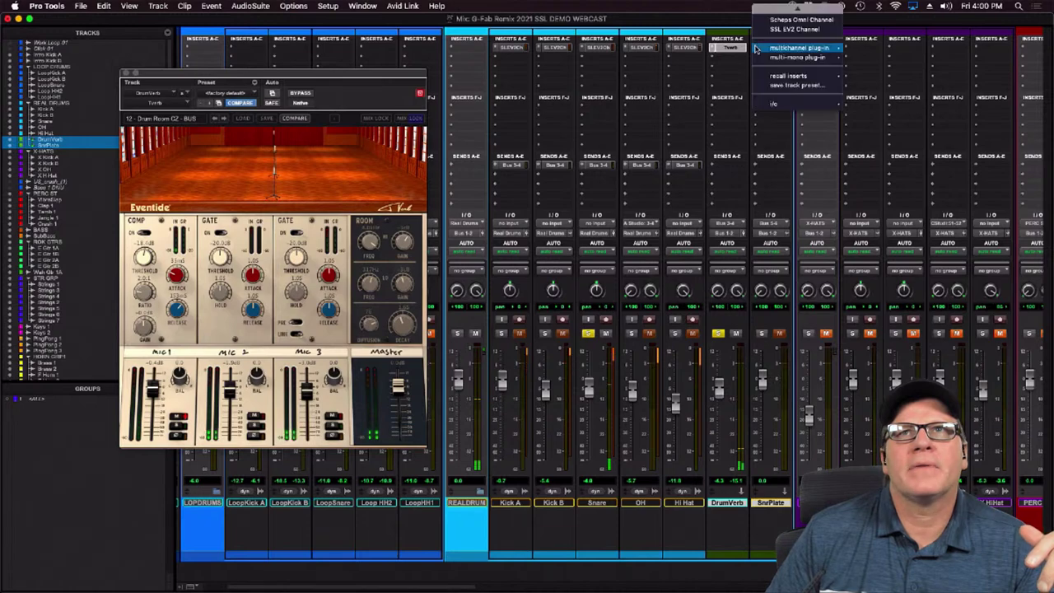
mouse_move(808, 48)
mouse_move(884, 43)
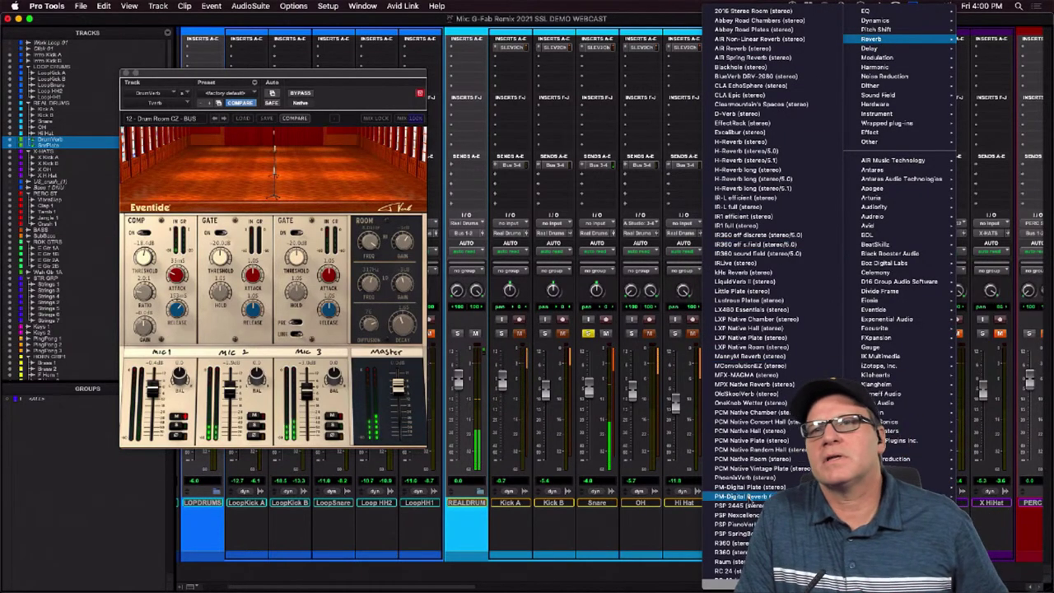
mouse_move(772, 584)
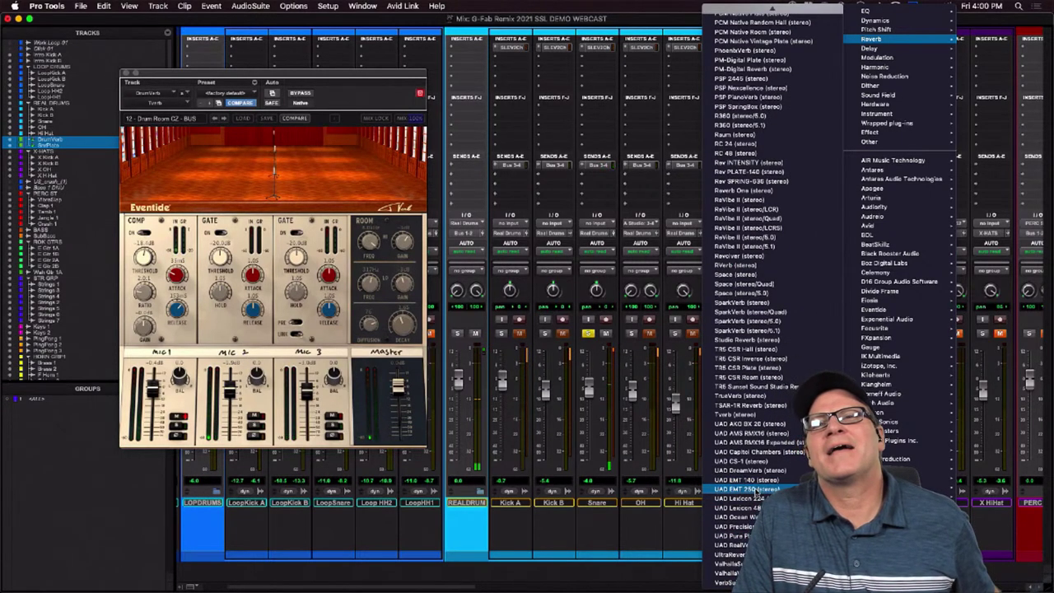
click(745, 490)
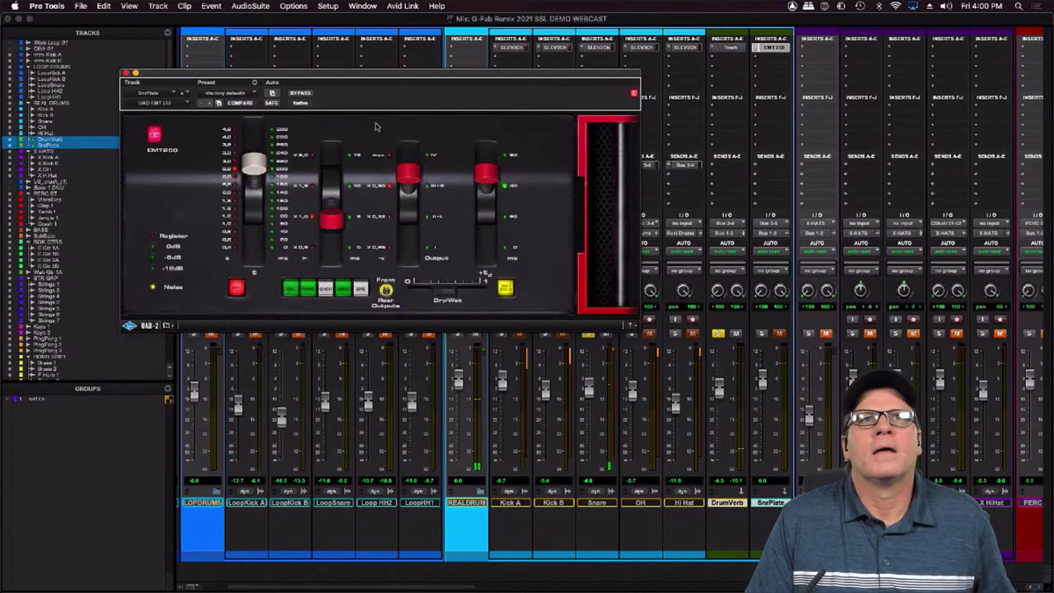
drag(398, 77, 393, 166)
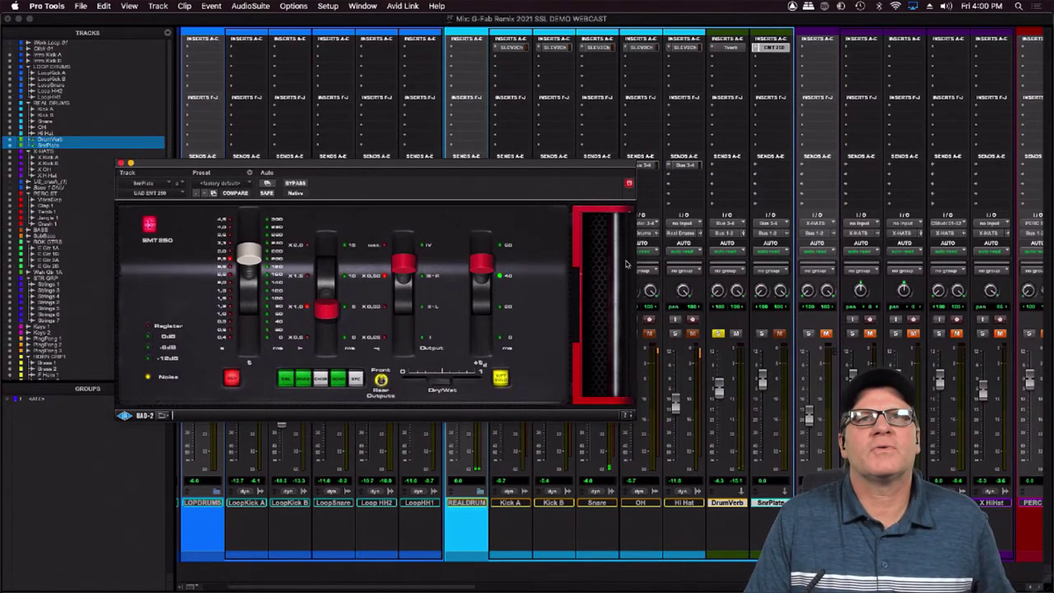
drag(593, 164, 631, 55)
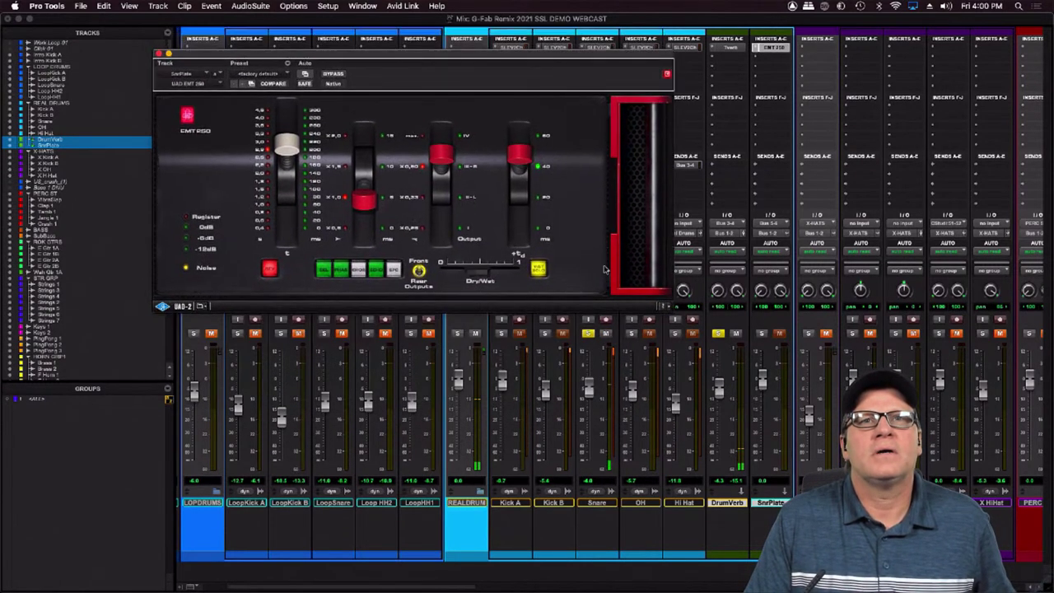
Unsolo DrumVerb, set its fader to about -3.5 dB, close the EMT 250 window and mute DrumVerb
click(718, 333)
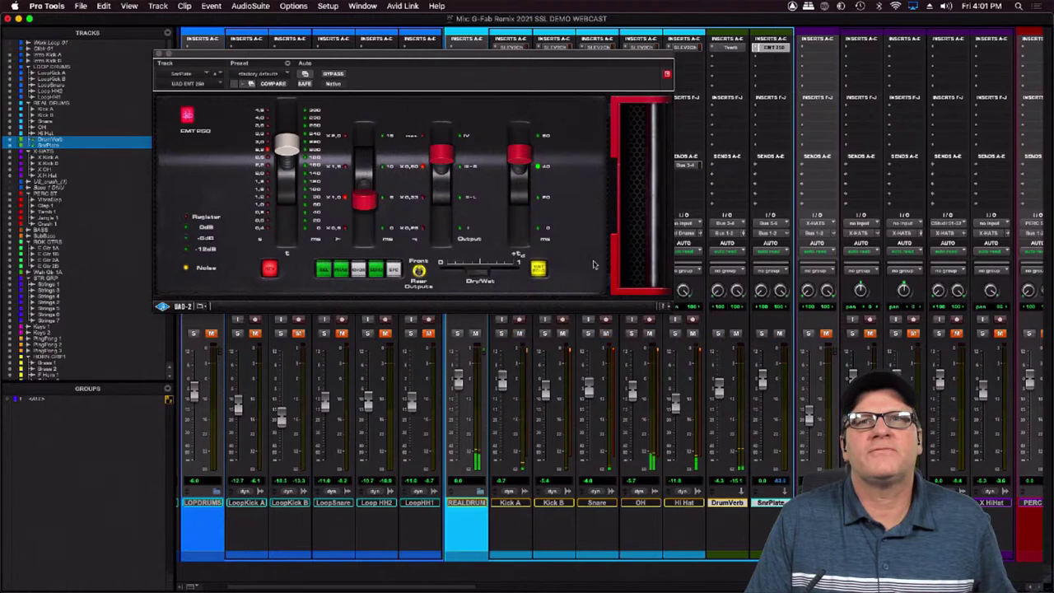
drag(721, 392, 721, 390)
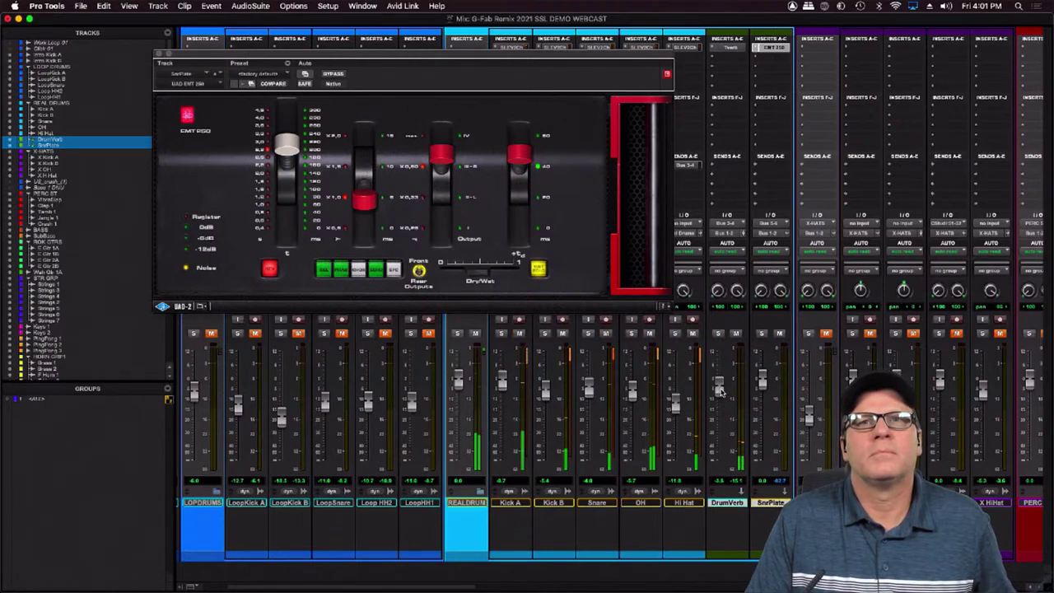
key(super+w)
click(738, 335)
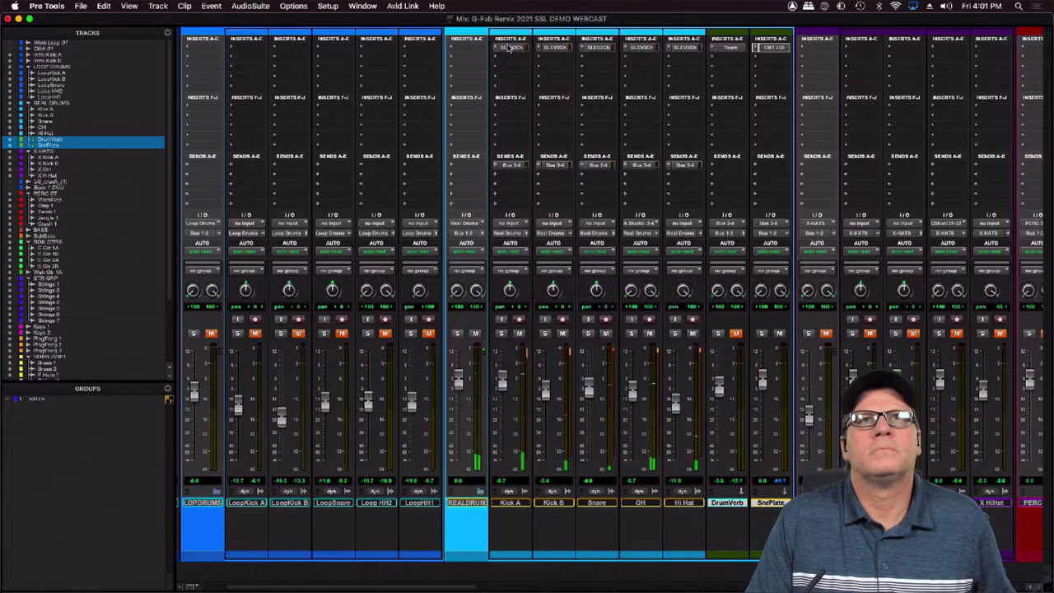
In OH's SSL EV2 Channel, adjust the low-cut filter, then lower the LMF frequency and cut the LMF gain with EQ listening switched on
click(642, 47)
drag(179, 473, 180, 447)
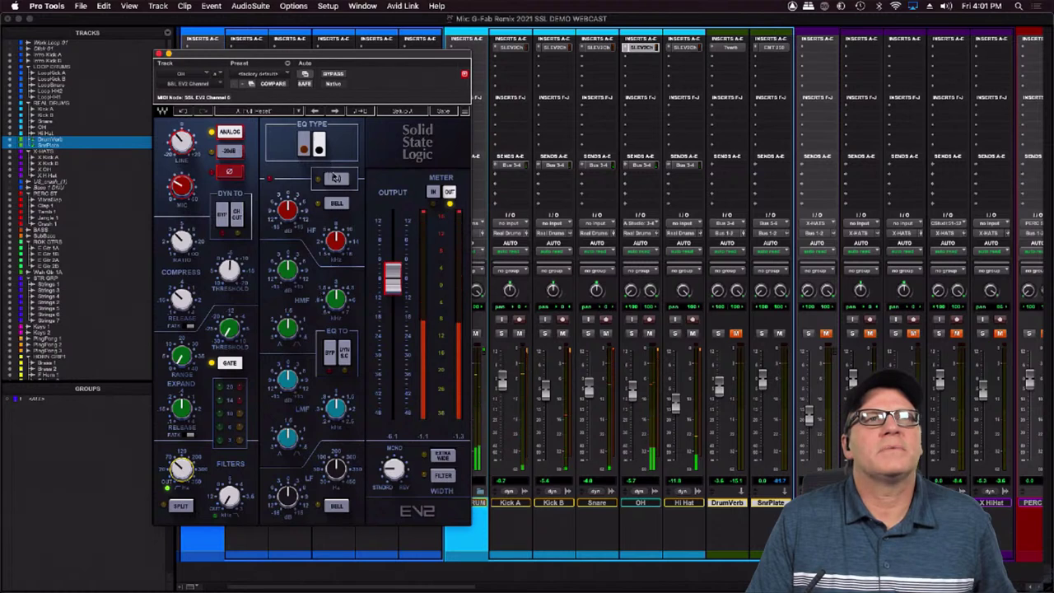
click(335, 178)
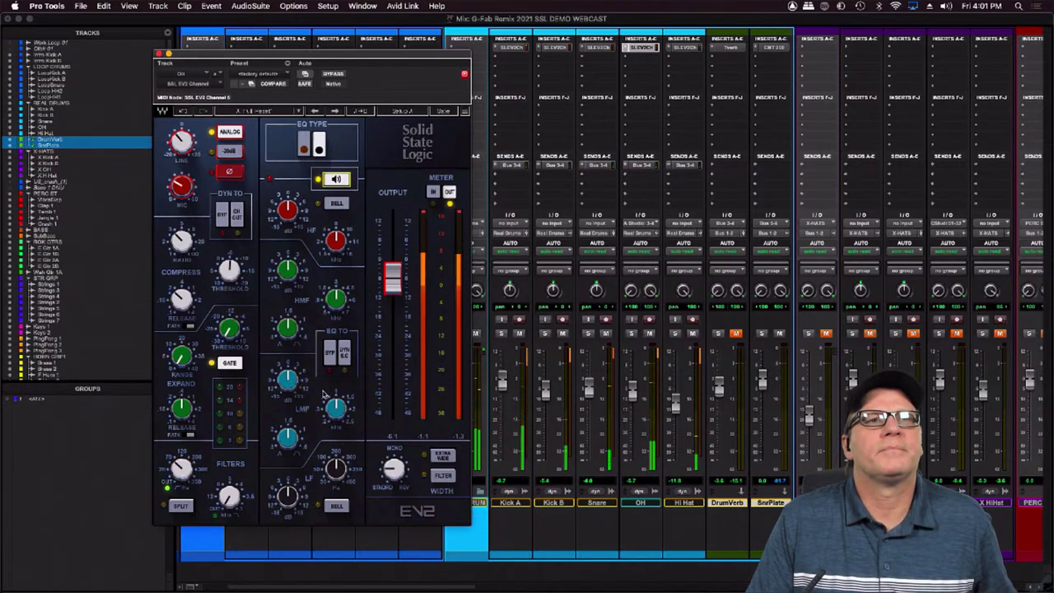
mouse_move(336, 409)
mouse_down()
mouse_move(333, 438)
mouse_move(331, 407)
mouse_up()
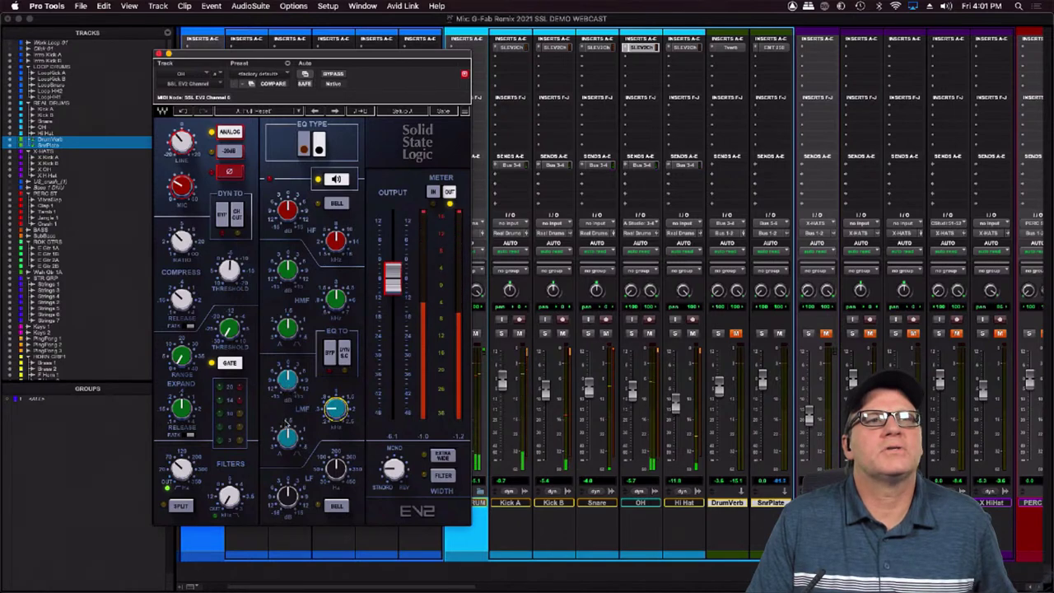
drag(288, 437, 287, 436)
click(298, 378)
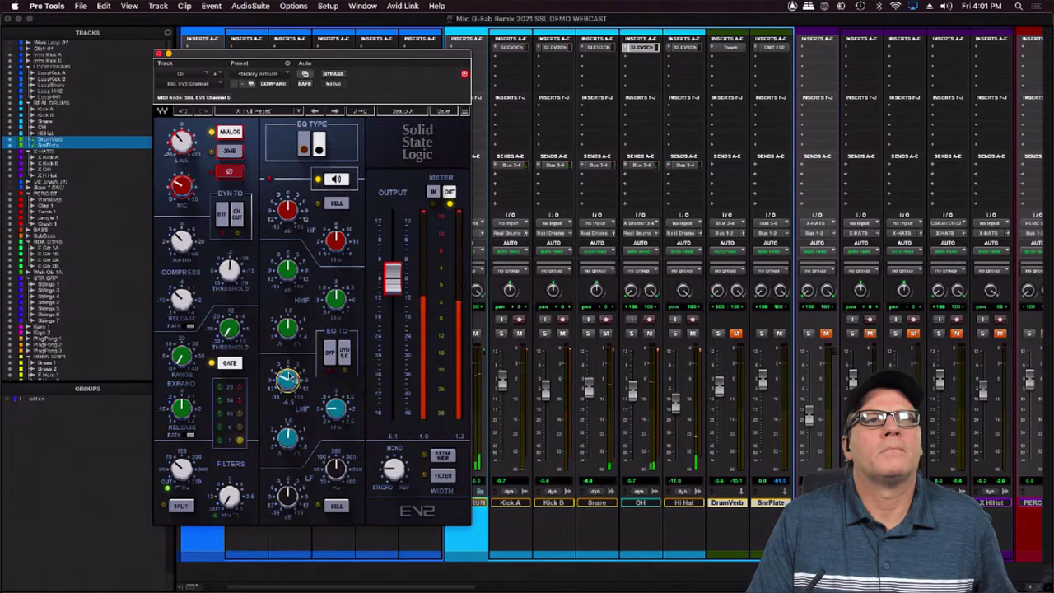
scroll(290, 377, down, 1)
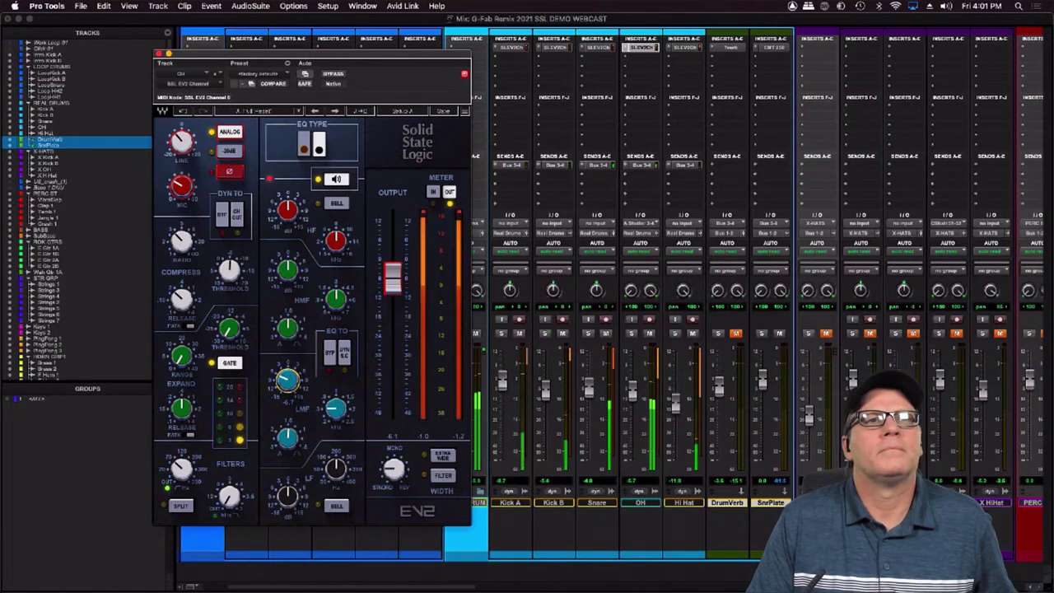
Switch off EQ listening in OH's SSL EV2 Channel, adjust the LF band's frequency and gain, and close the plug-in
click(335, 178)
click(423, 214)
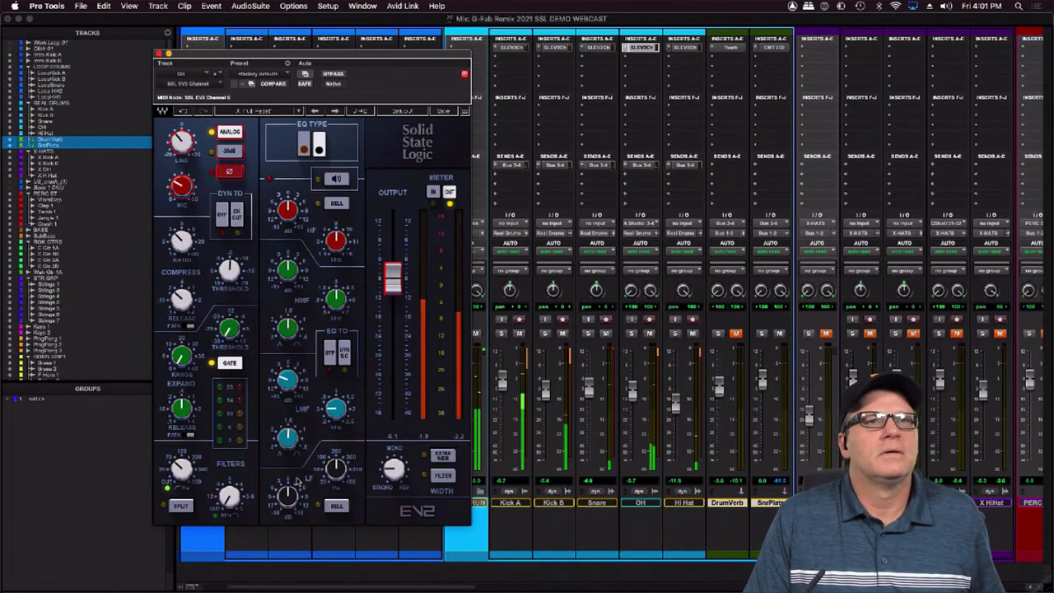
drag(336, 470, 287, 483)
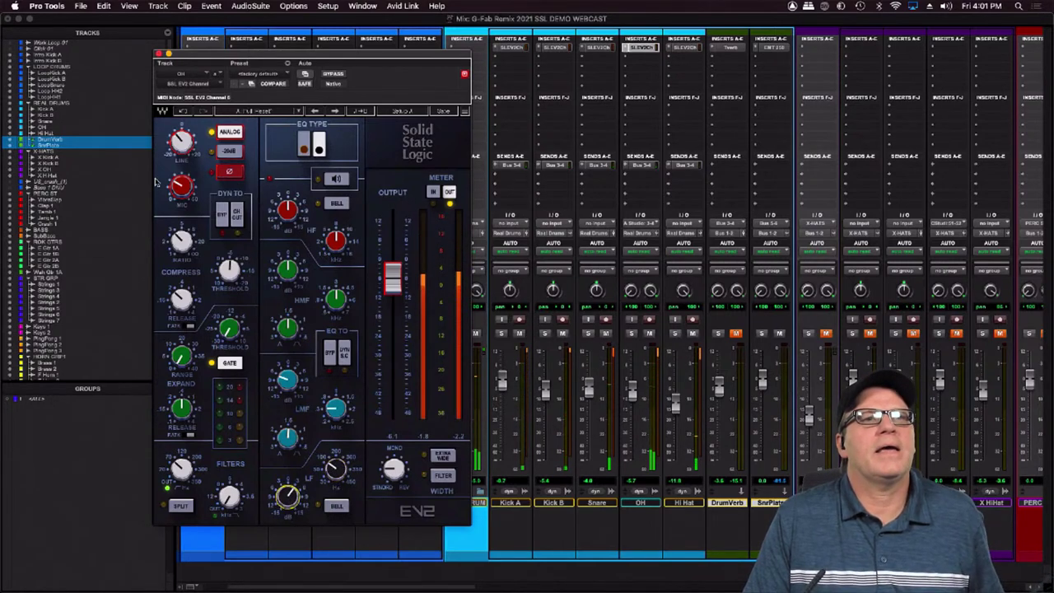
click(156, 53)
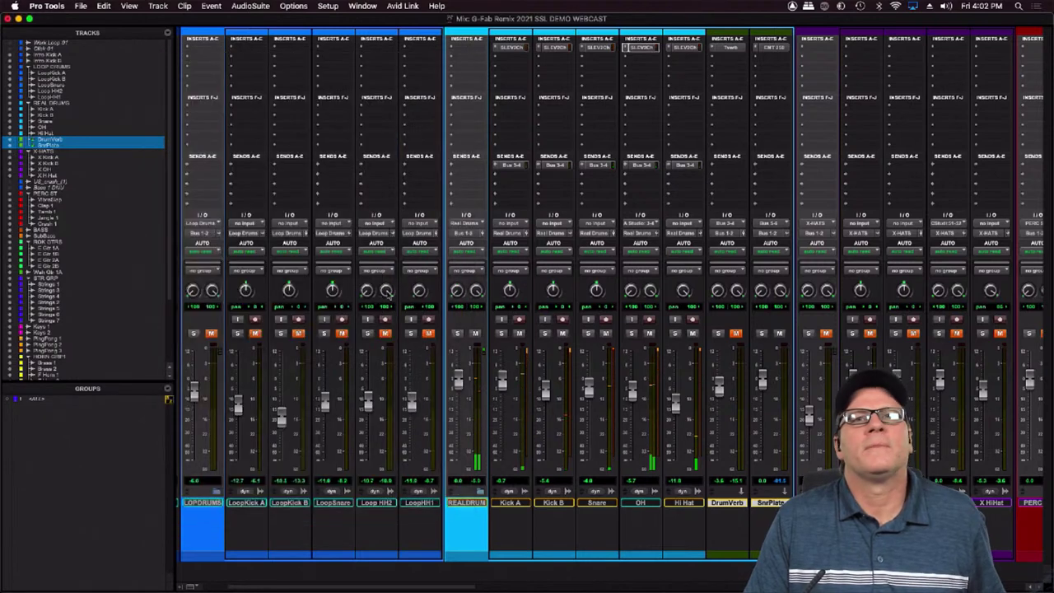
Check OH's send level to Bus 3-4 and fine-tune the DrumVerb fader while listening to the drums
click(645, 167)
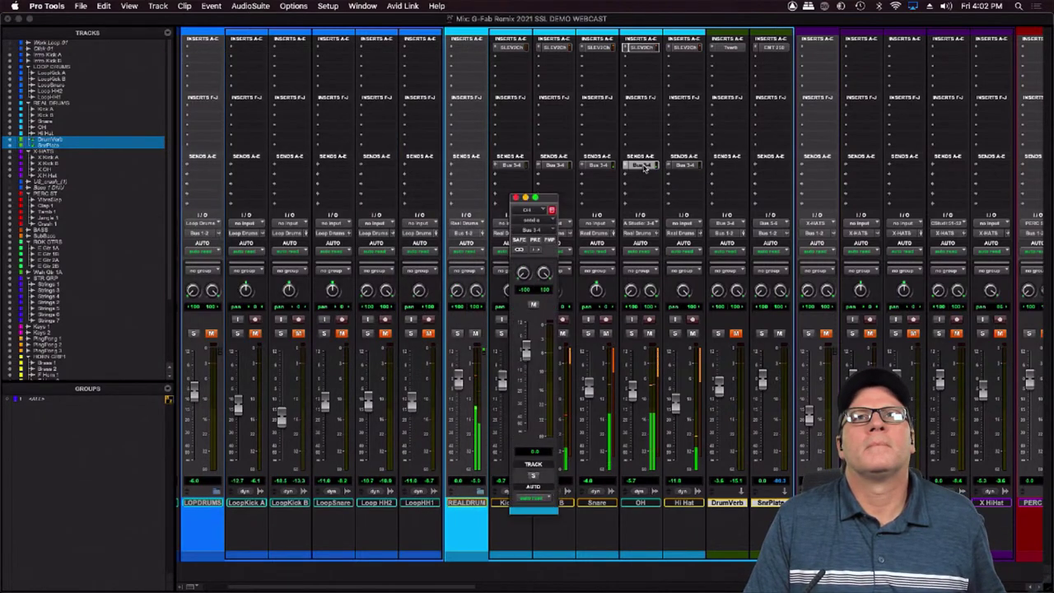
click(516, 199)
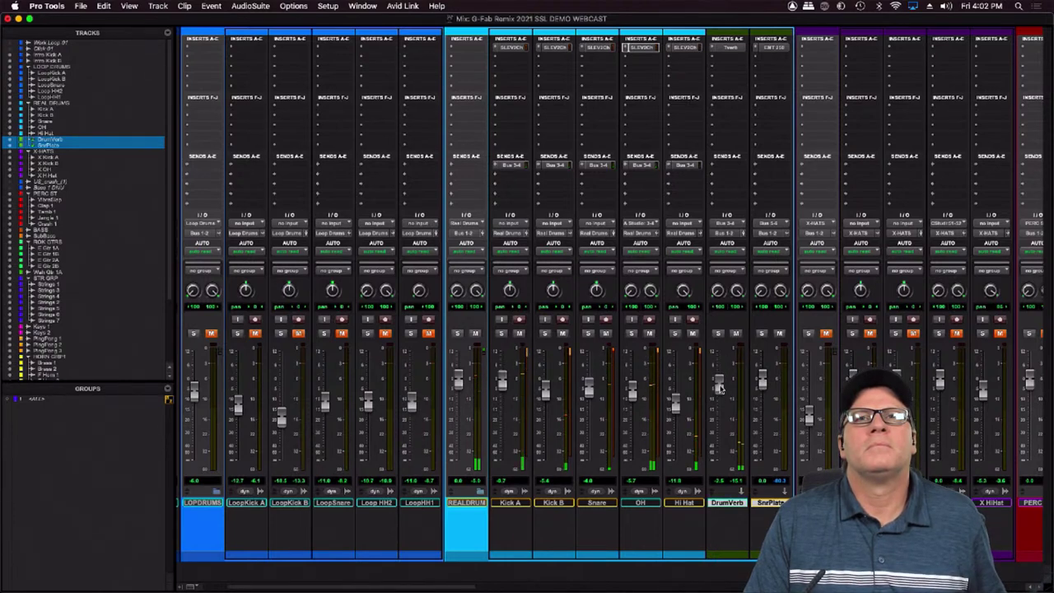
drag(719, 393, 721, 393)
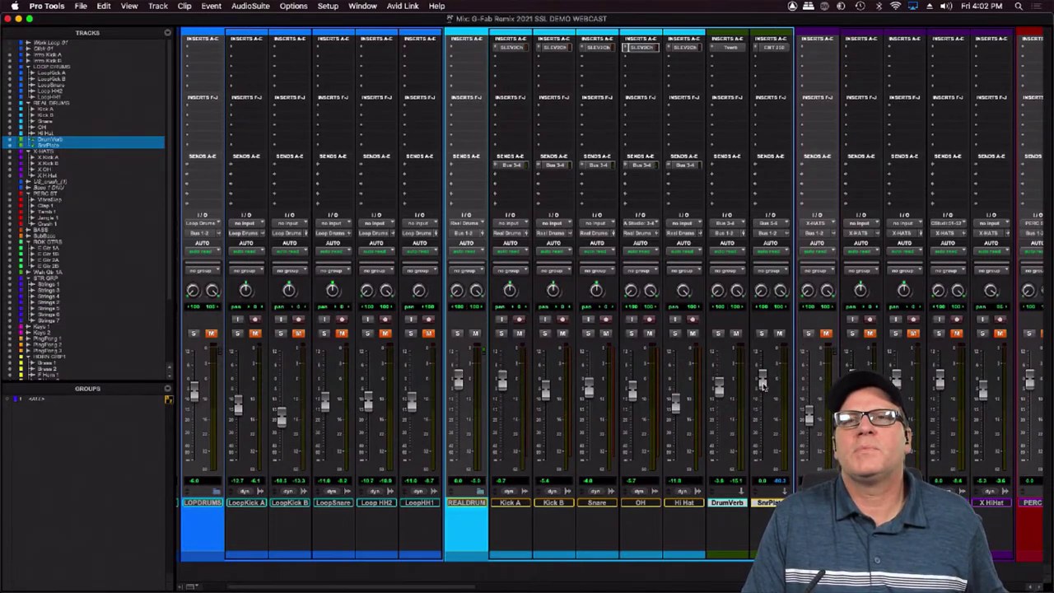
Select the Snare clip in the Edit window, start playback from Chorus 1 and return to the Mix window
key(super+equal)
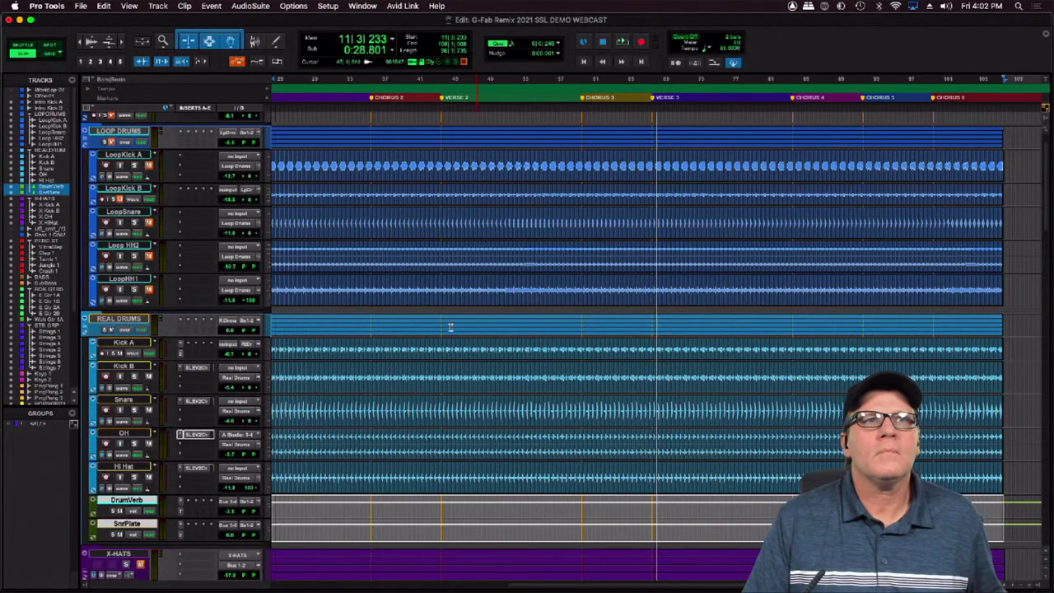
click(390, 417)
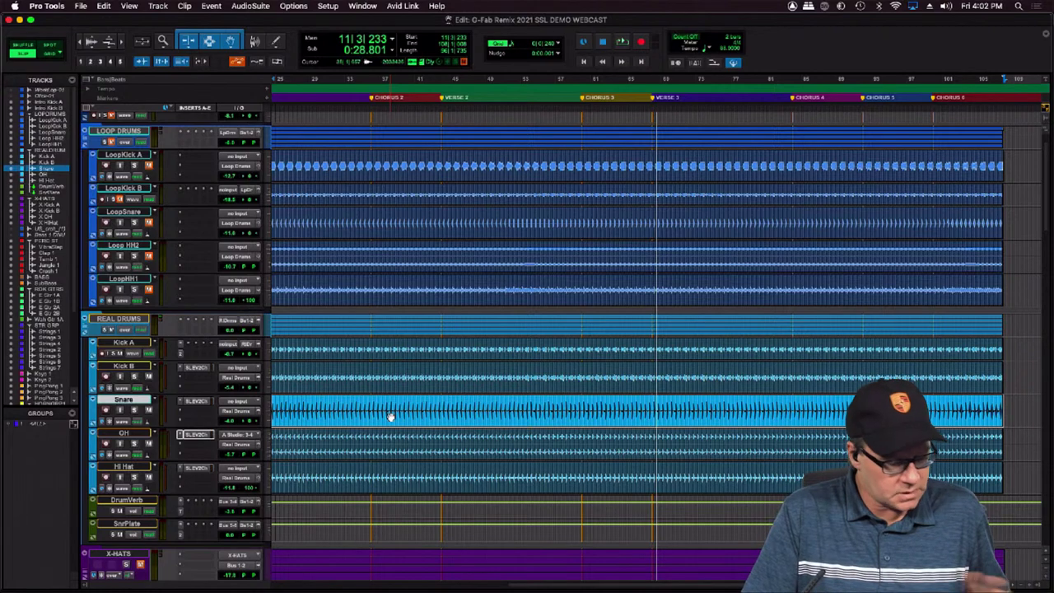
key(space)
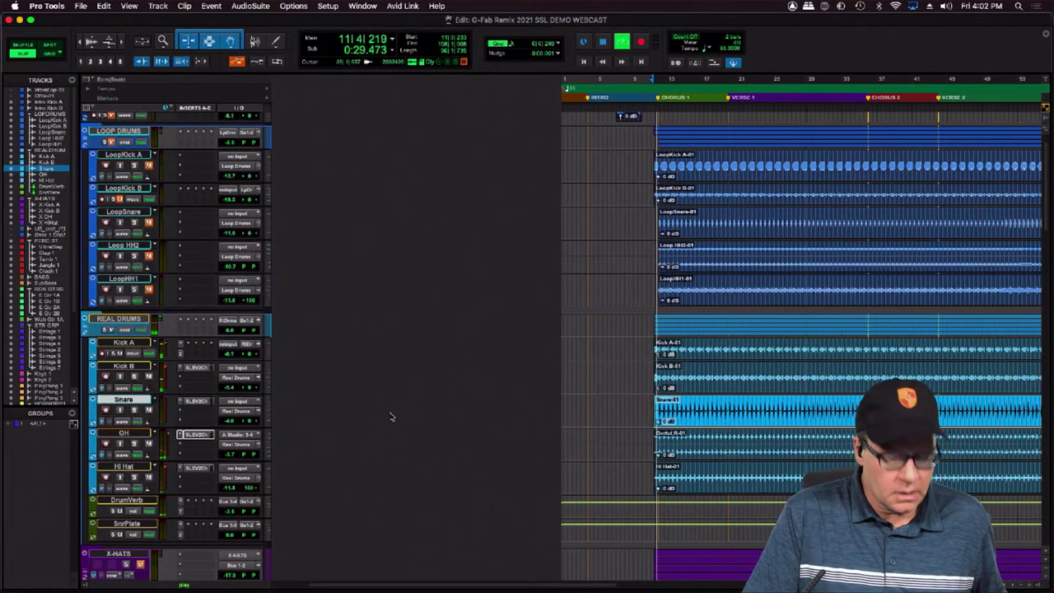
key(super+equal)
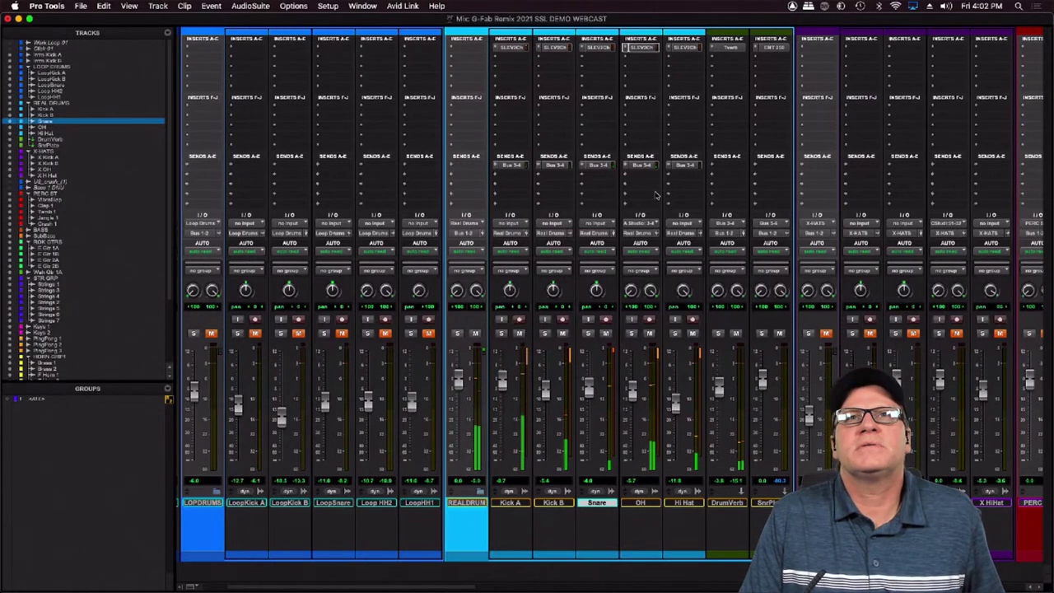
Load the Snare Verb preset from the Reverb category in SnrPlate's EMT 250 plug-in
click(778, 48)
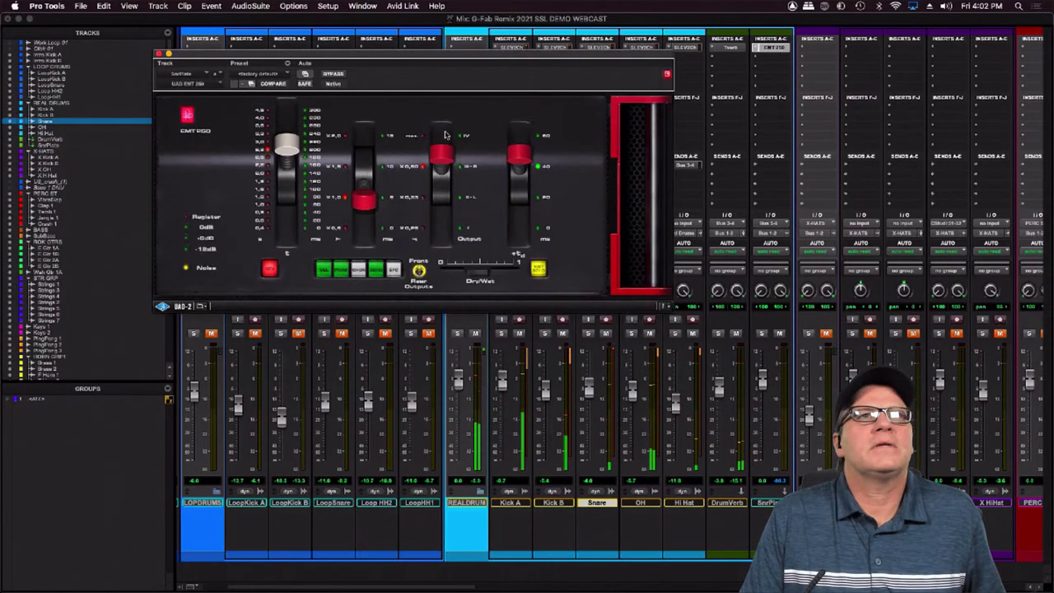
click(279, 74)
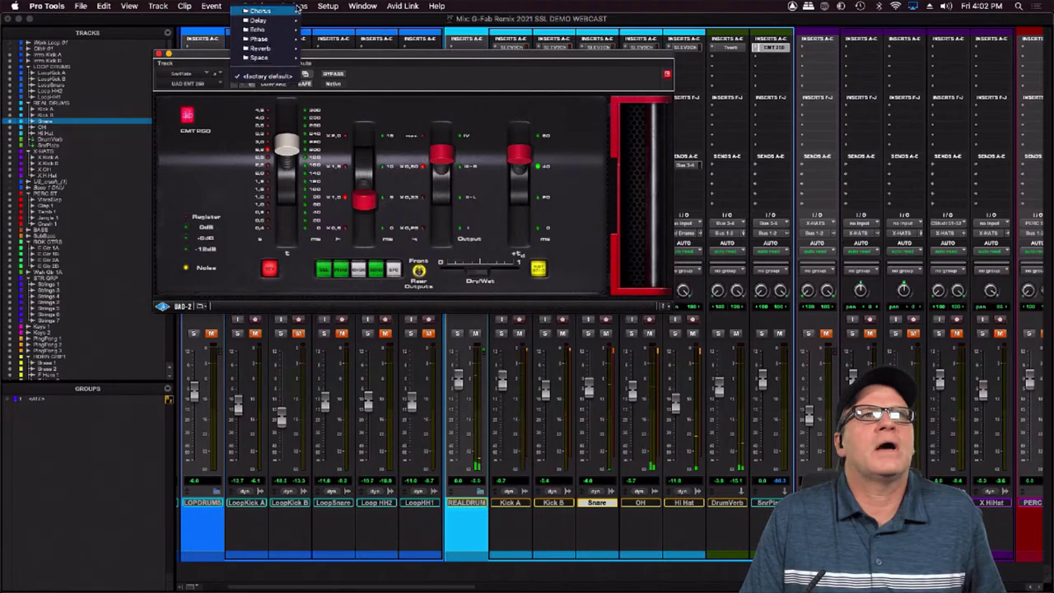
mouse_move(288, 49)
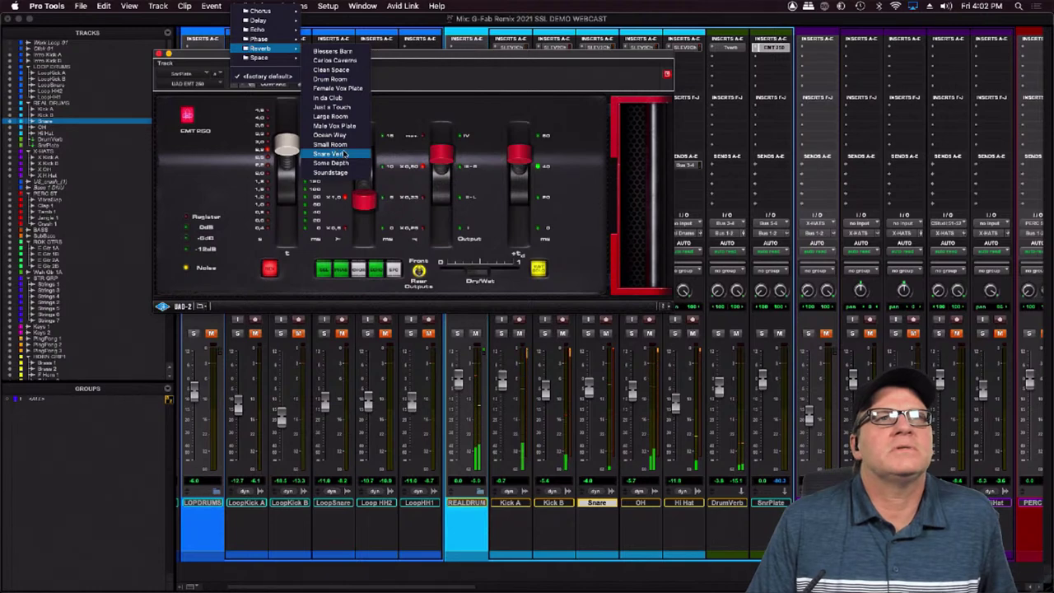
click(331, 154)
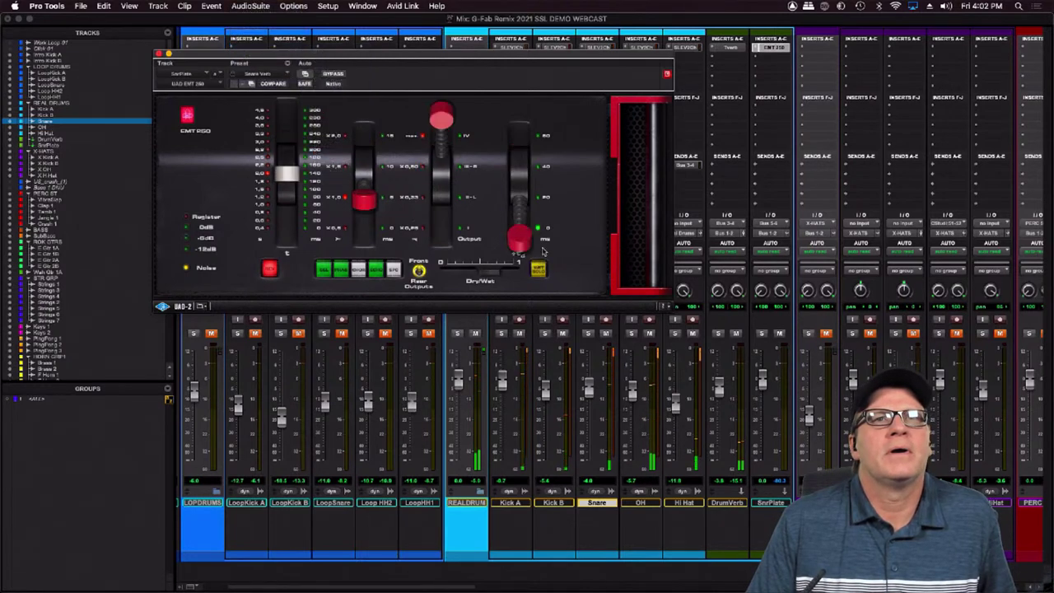
Enable Wet Solo and set a 20 ms predelay in the EMT 250, moving its window away from the track sends
click(539, 269)
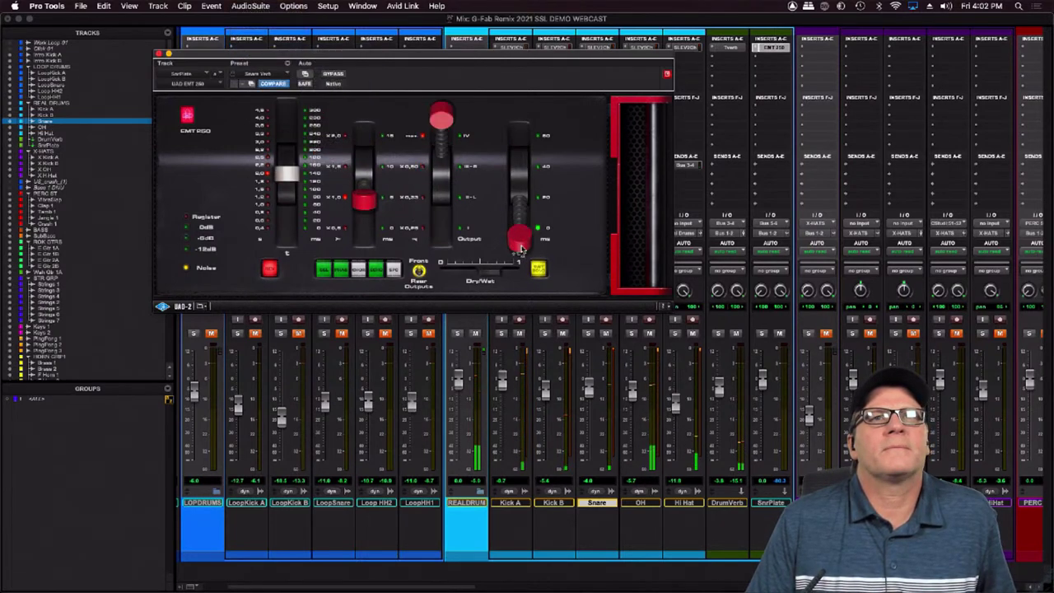
drag(521, 249, 521, 206)
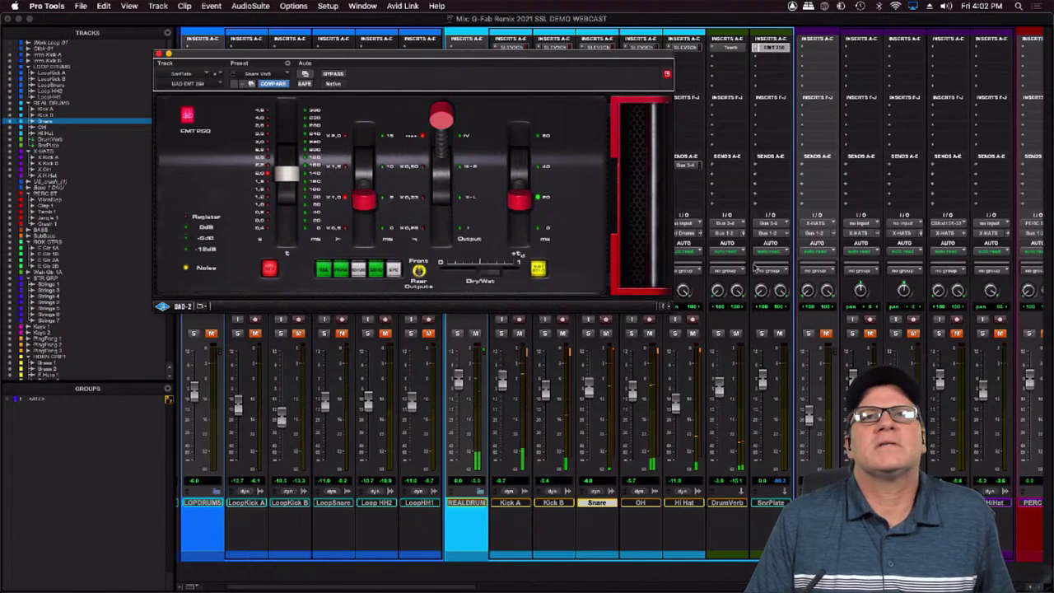
drag(656, 56, 454, 146)
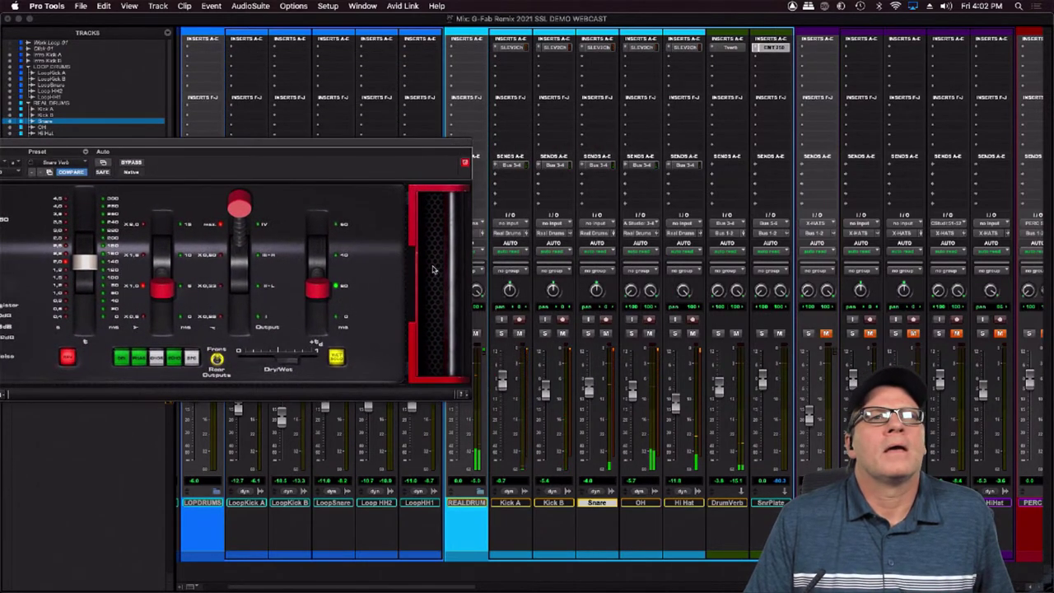
Add a second send on the Snare track to SnrPlate (Bus 5-6) and raise its level to about 0 dB
click(584, 174)
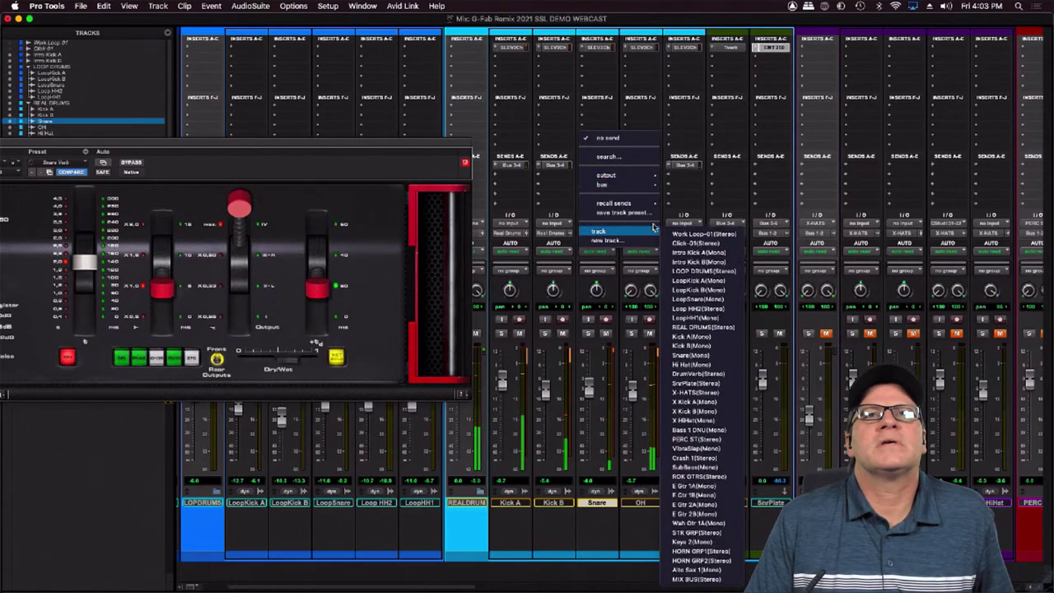
mouse_move(664, 234)
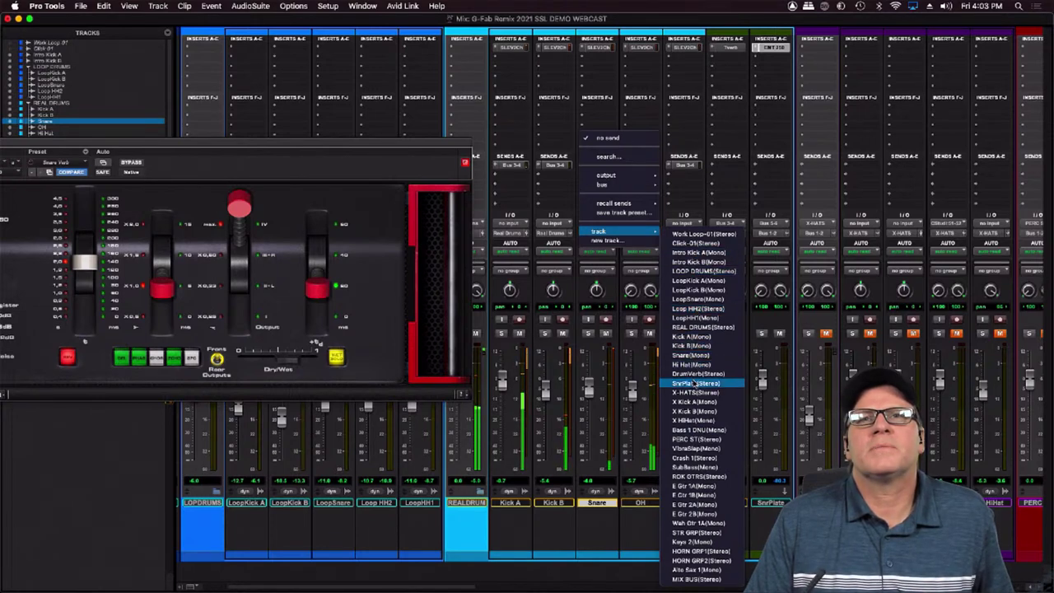
click(697, 375)
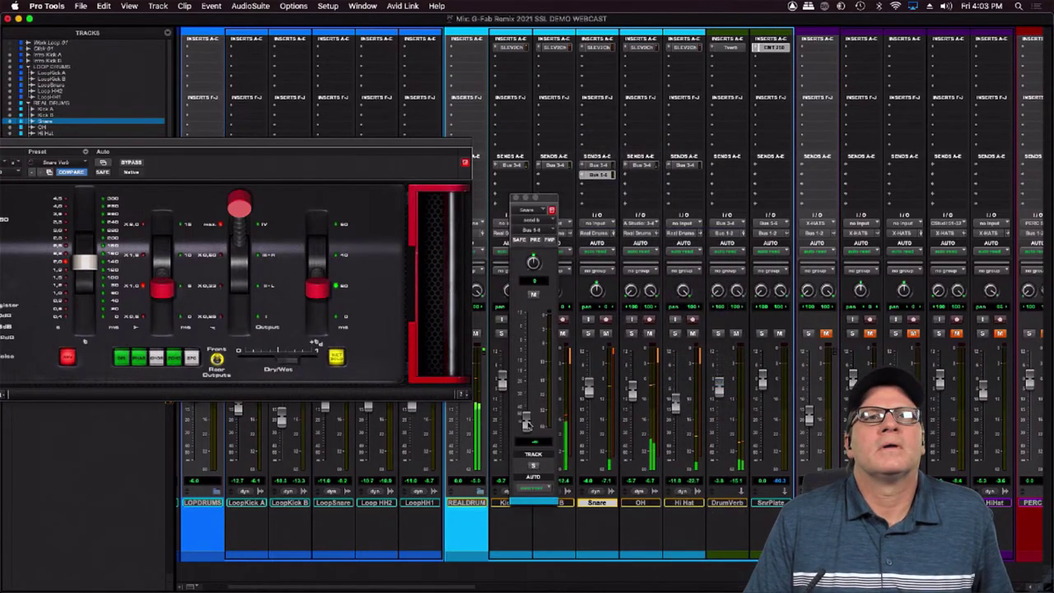
drag(528, 423, 527, 344)
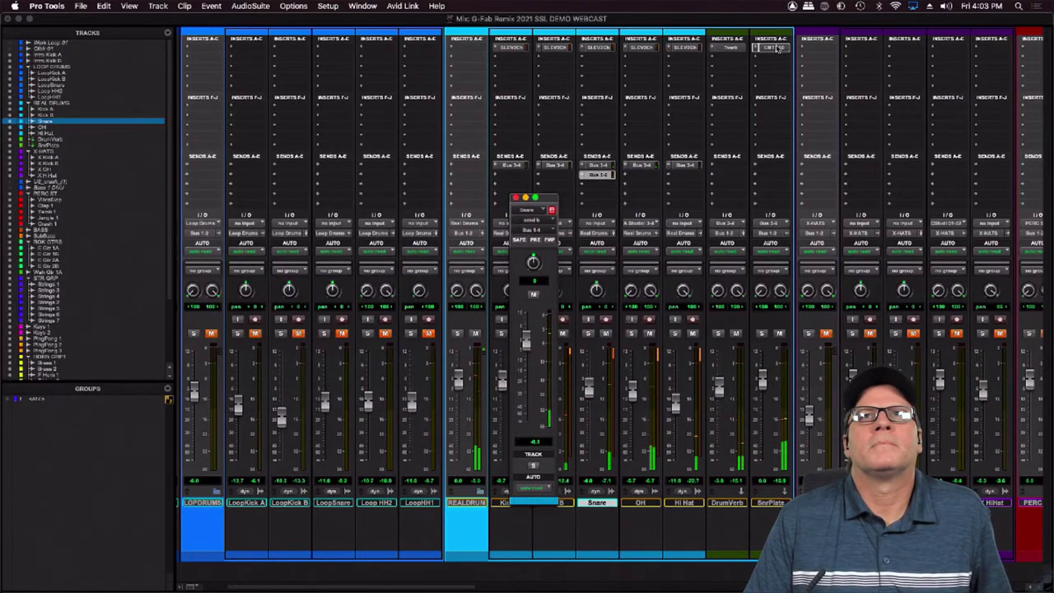
Shorten the reverb time in SnrPlate's EMT 250, close the plug-in and send windows, and lower the SnrPlate fader to -10.7 dB
click(771, 47)
drag(131, 261, 132, 289)
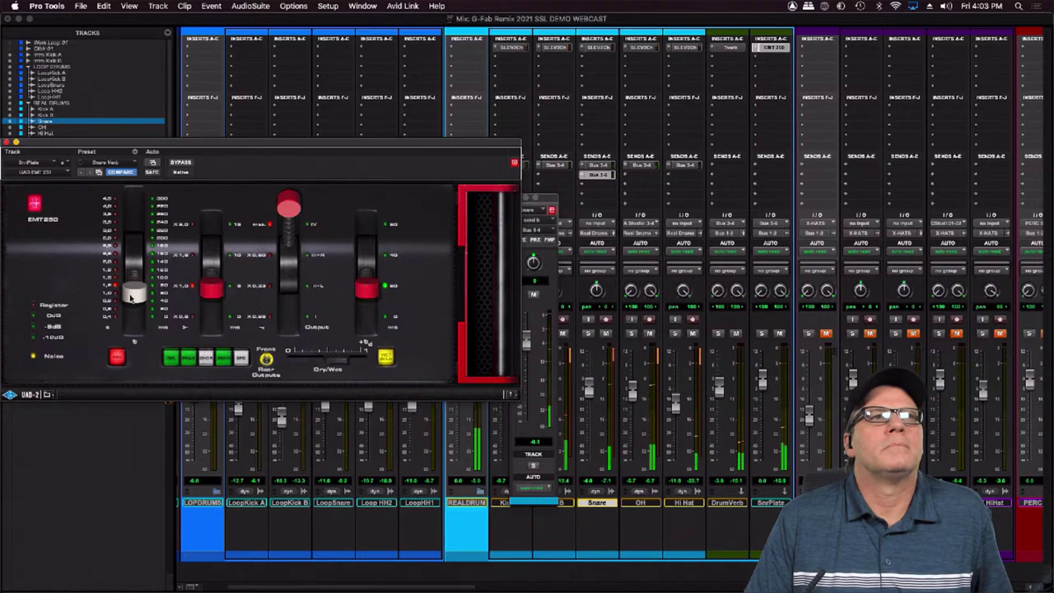
drag(129, 303, 132, 294)
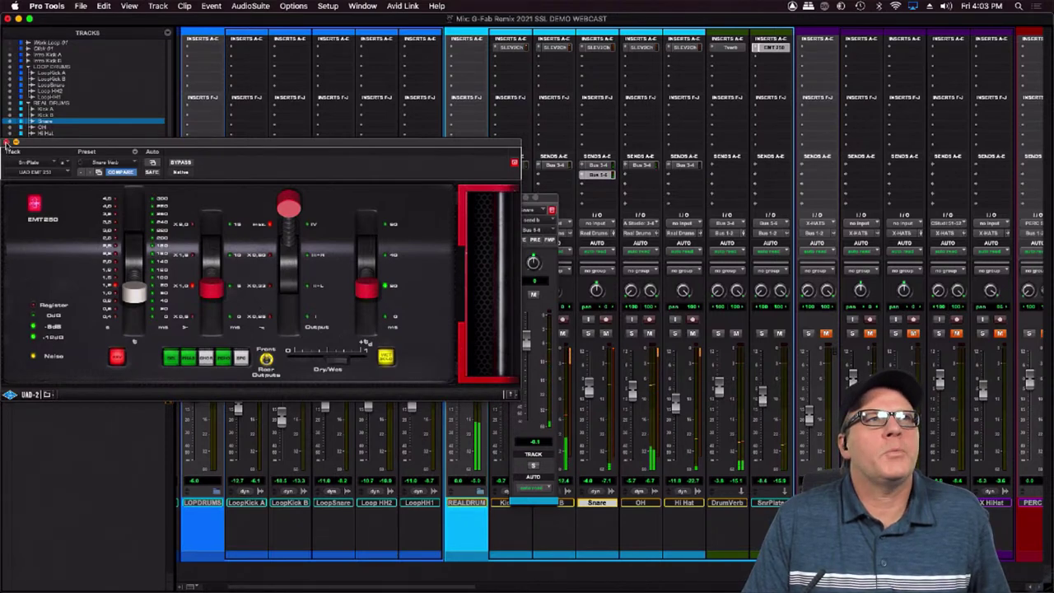
click(7, 143)
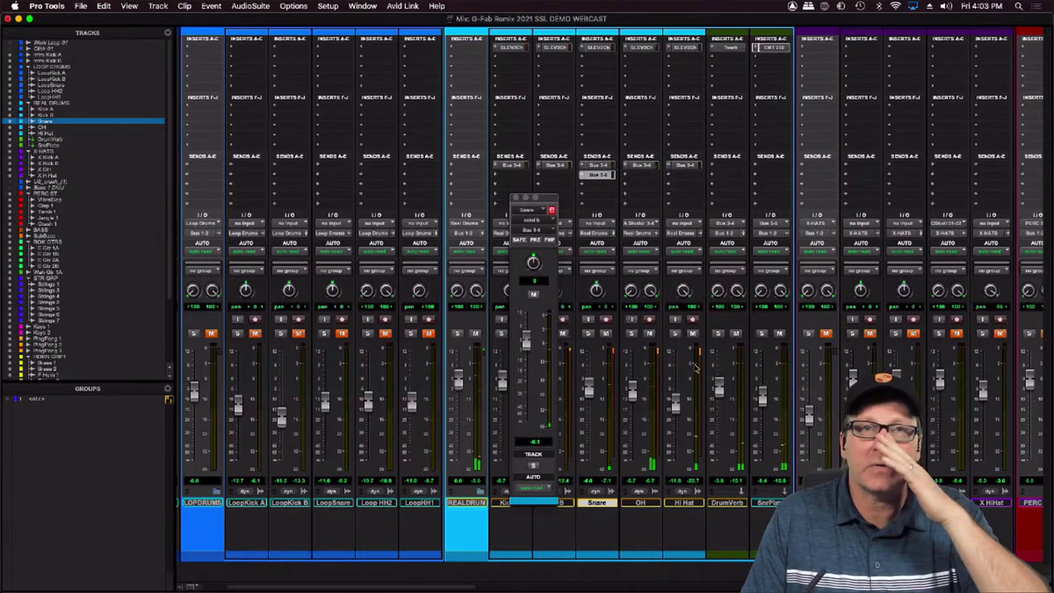
click(514, 198)
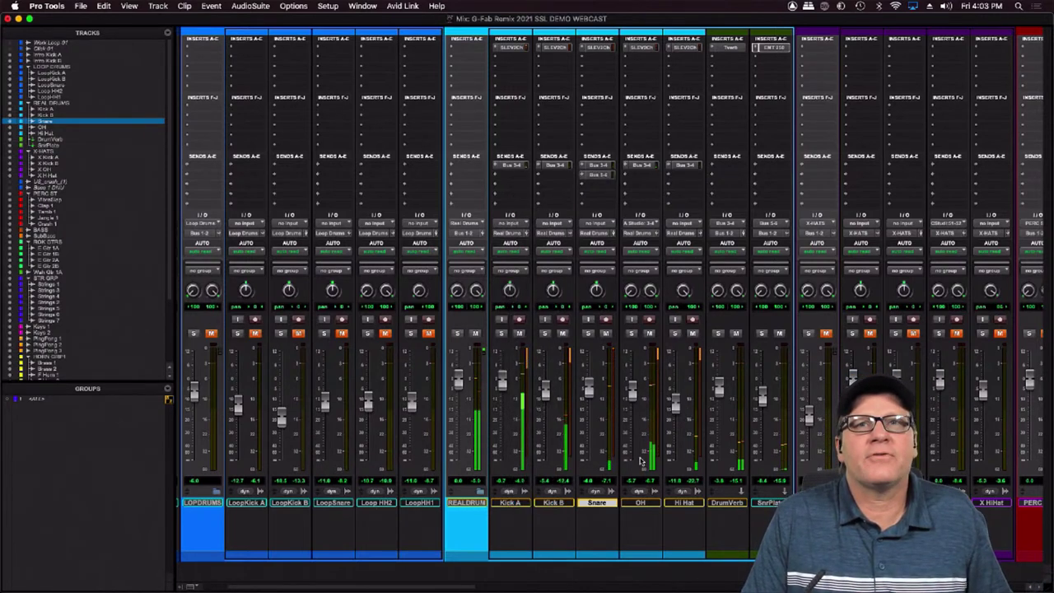
drag(757, 405, 763, 405)
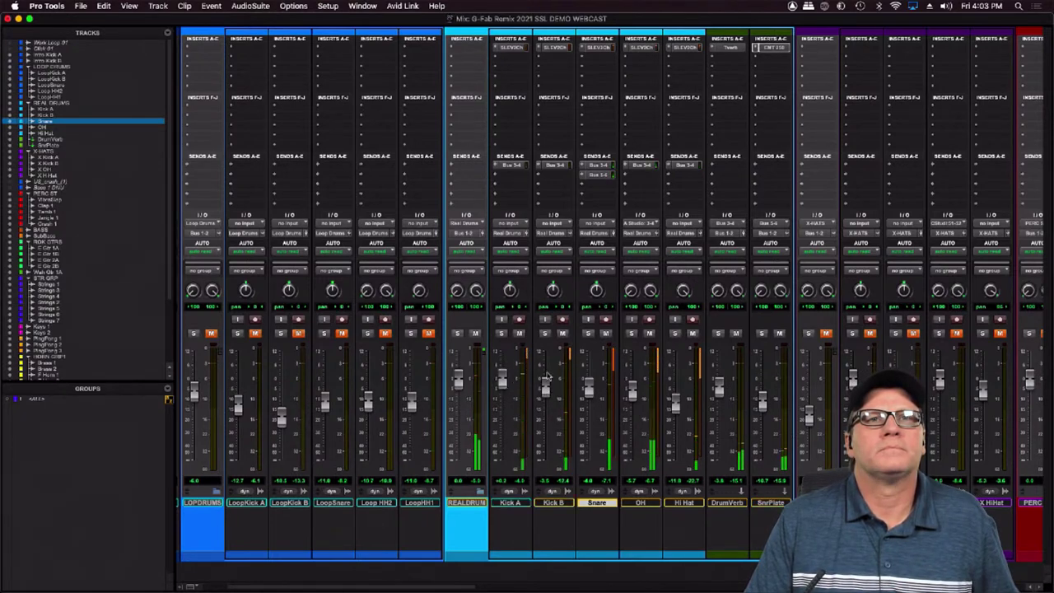
Switch off the polarity inversion in Kick B's SSL EV2 Channel plug-in and close its window
click(552, 48)
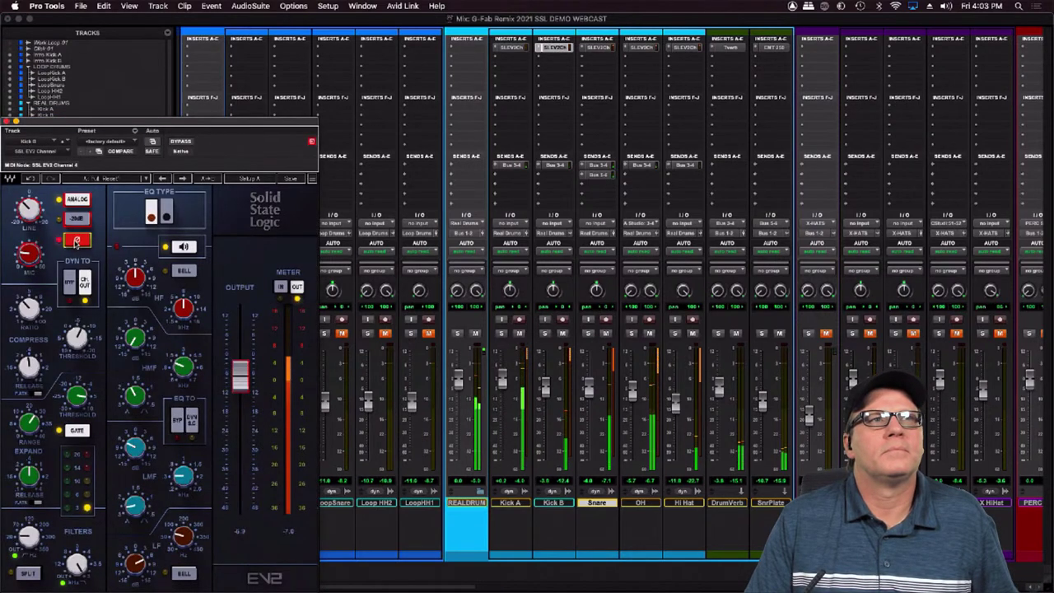
click(77, 241)
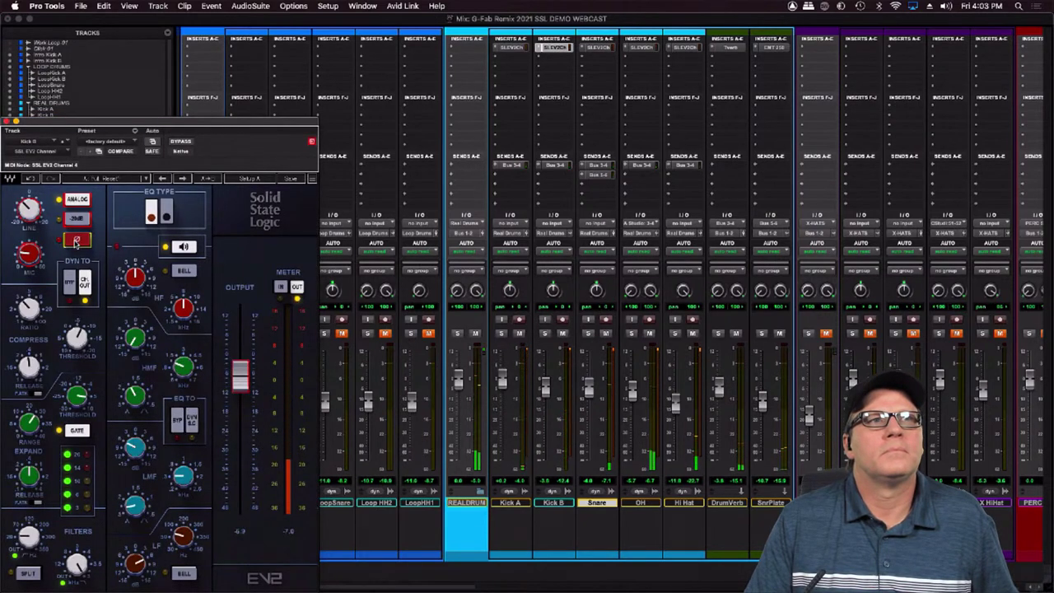
click(6, 122)
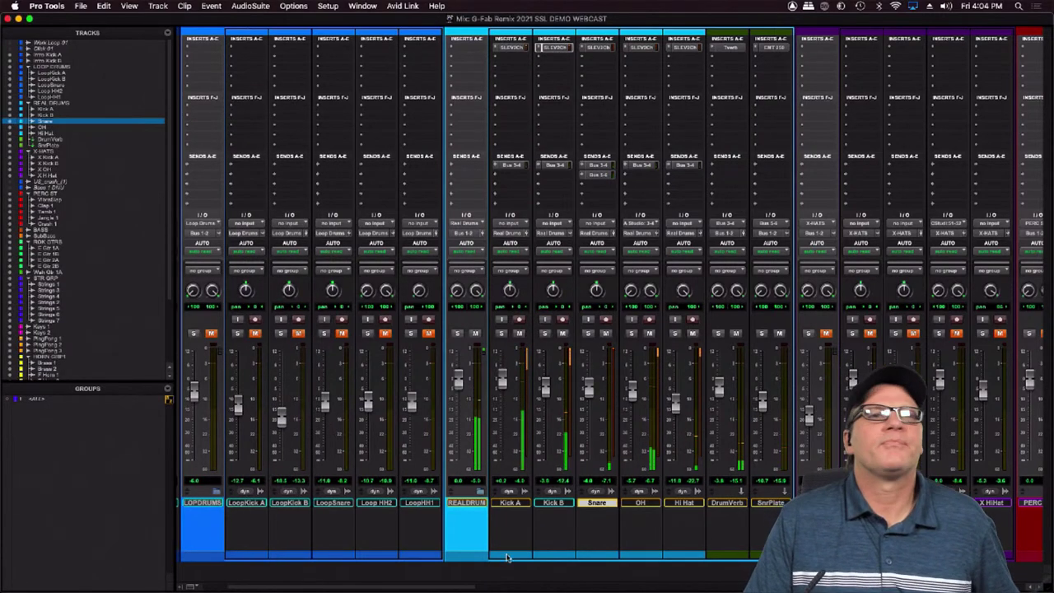
Lower BASS to -10.5 dB and SubBass to -12.8 dB, and unmute the electric guitar tracks in the ROK GTRS folder
mouse_move(463, 587)
mouse_down()
mouse_move(532, 587)
mouse_move(455, 587)
mouse_up()
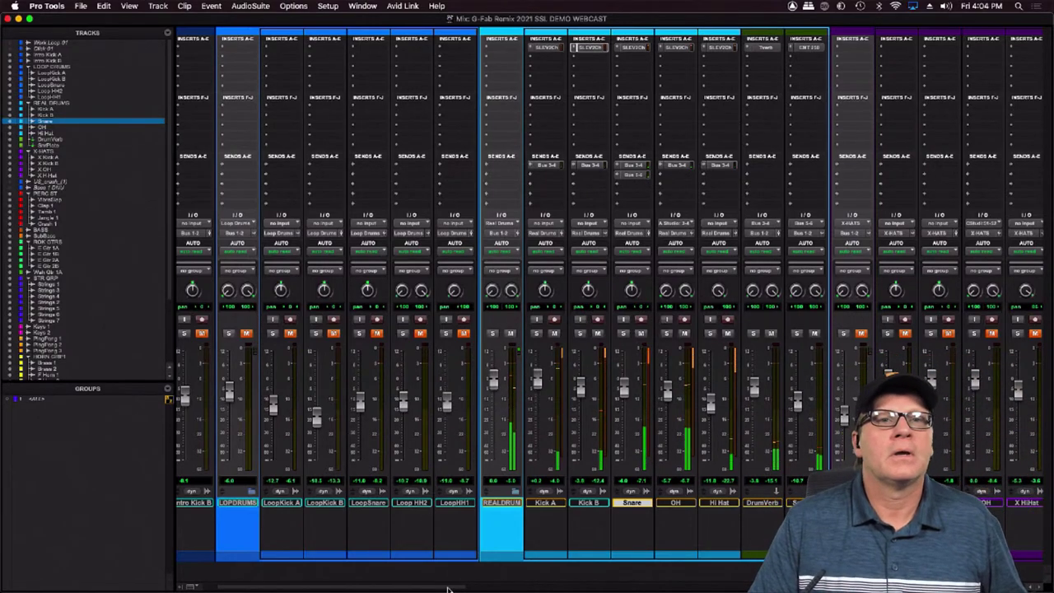
drag(445, 590, 659, 572)
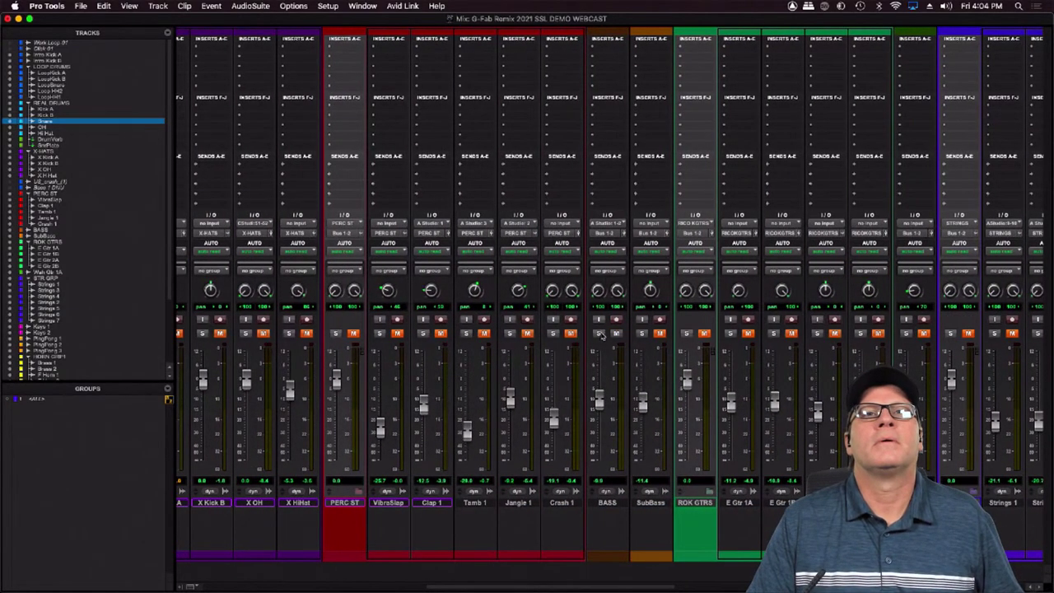
drag(601, 397, 643, 408)
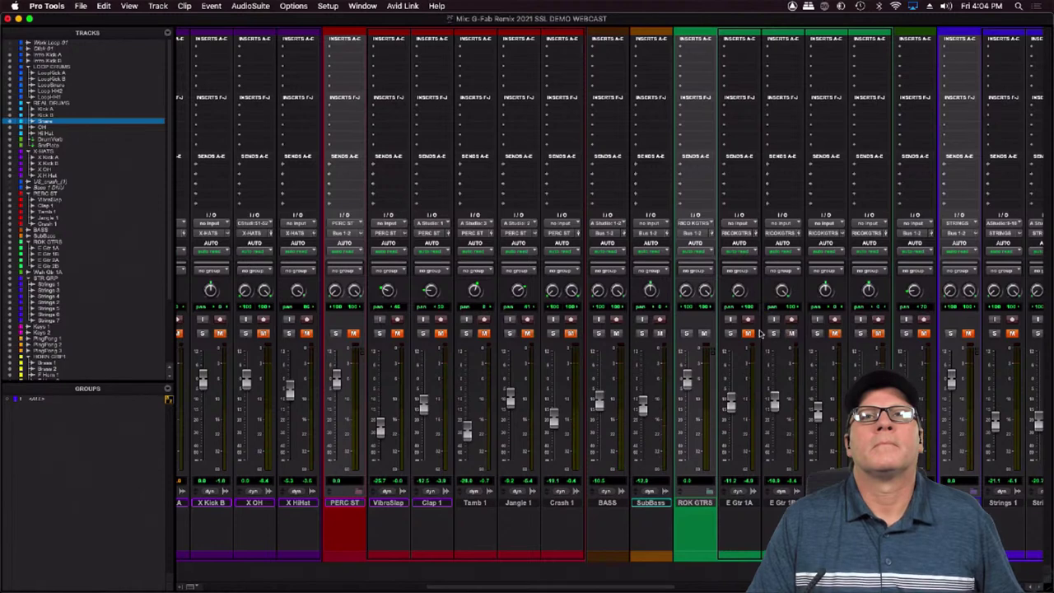
click(748, 333)
click(878, 334)
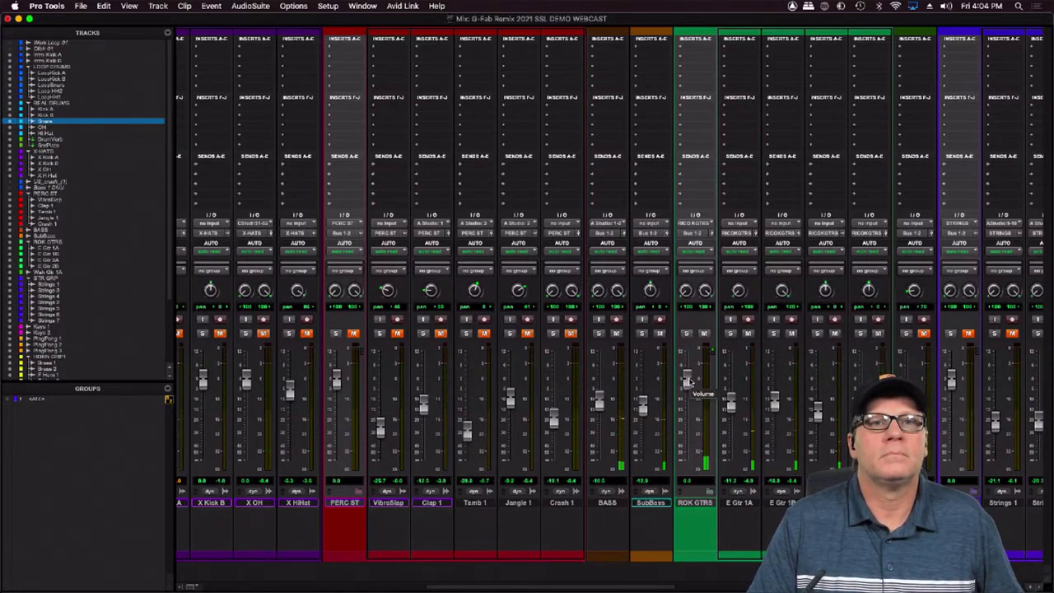
Create one new stereo Aux Input track among the real drum tracks
drag(505, 588, 384, 580)
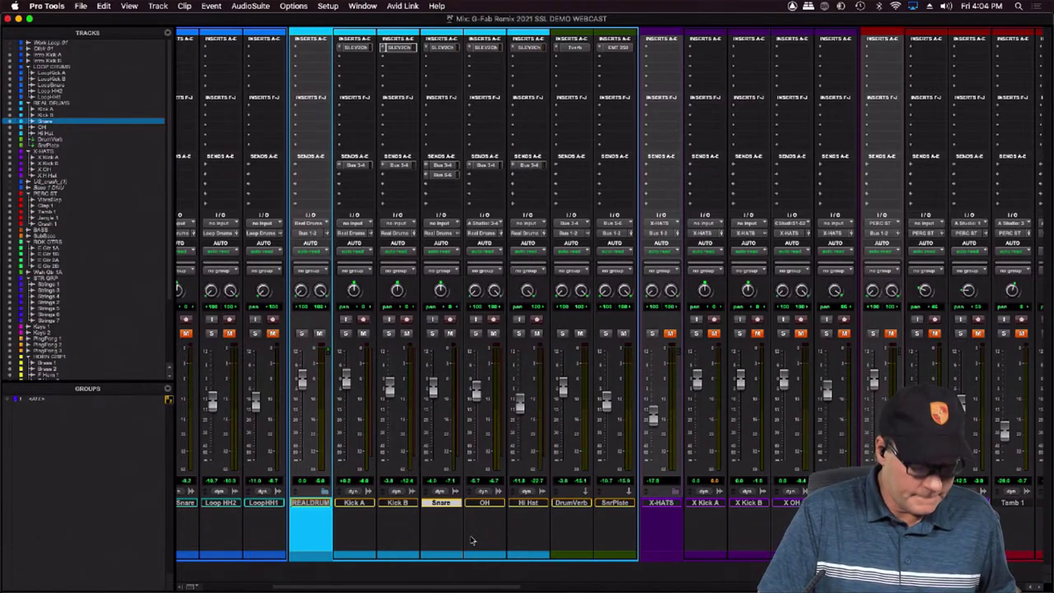
key(super+shift+n)
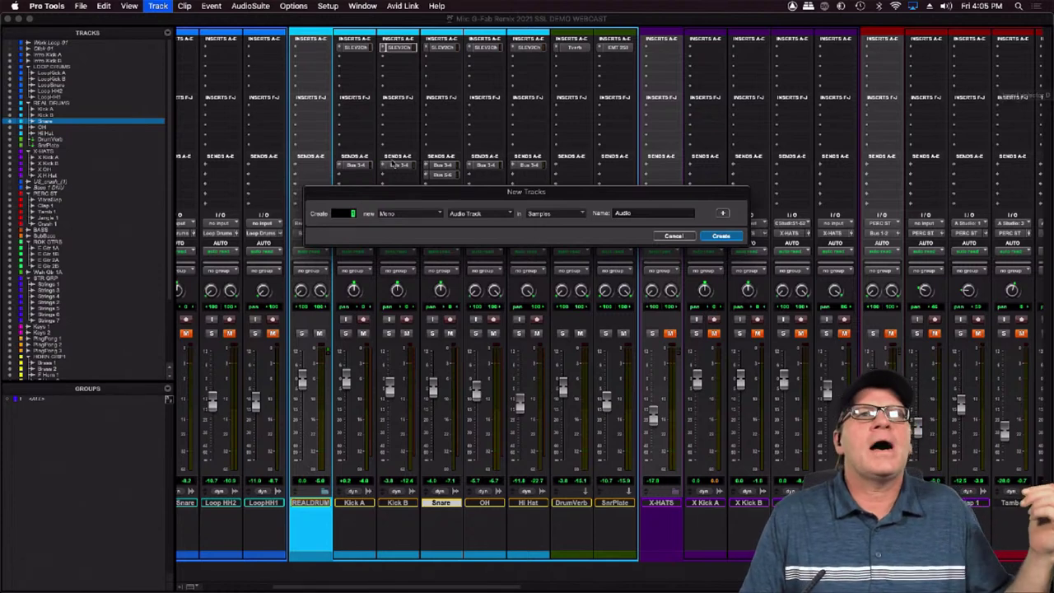
click(418, 214)
click(412, 226)
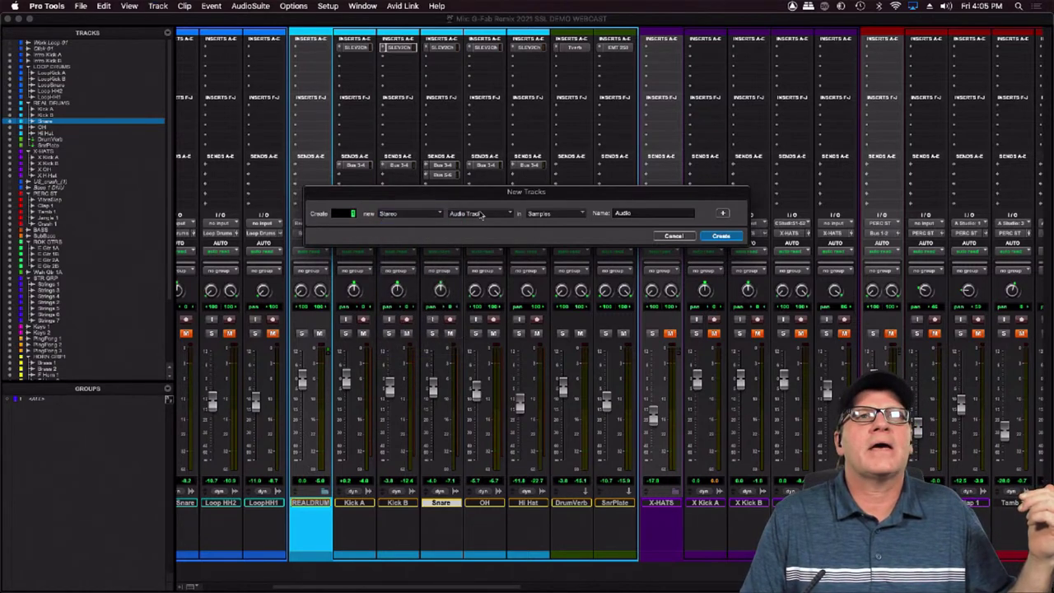
click(480, 214)
click(485, 224)
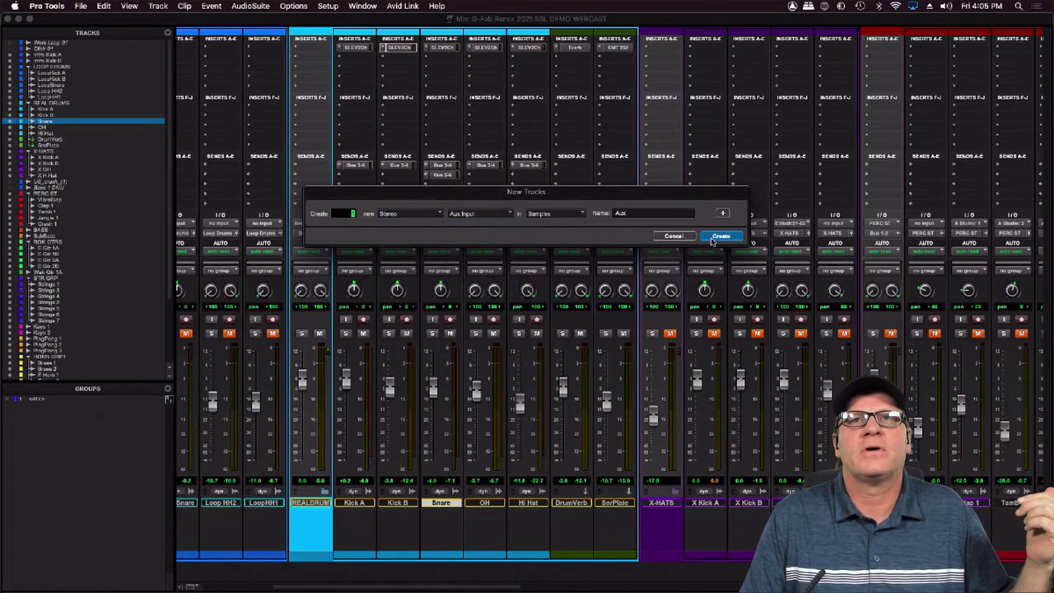
click(719, 237)
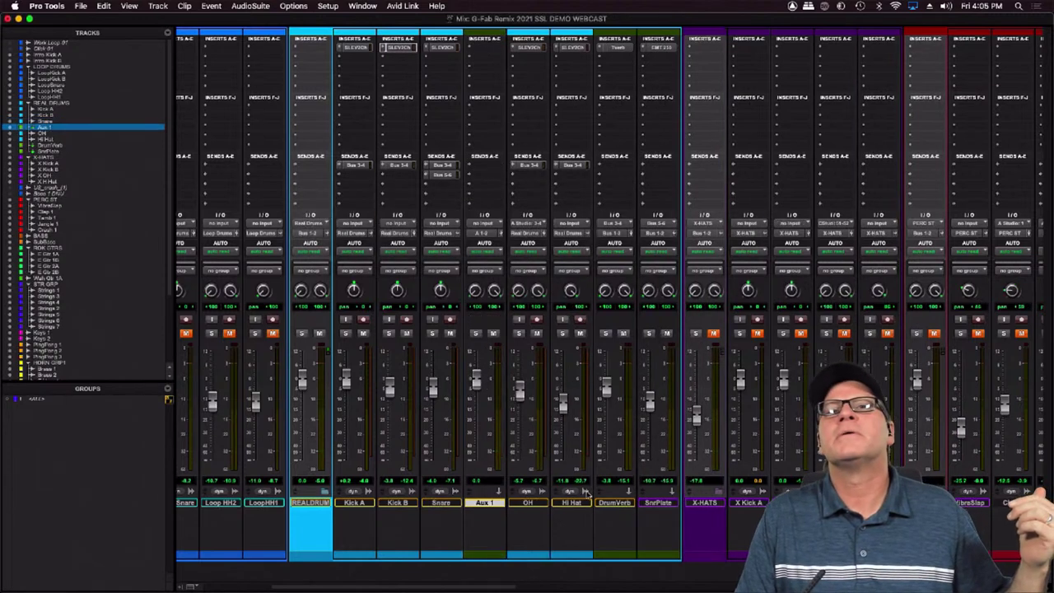
Move the new aux track behind SnrPlate and rename it DrumComp1
drag(489, 504, 672, 495)
double_click(666, 504)
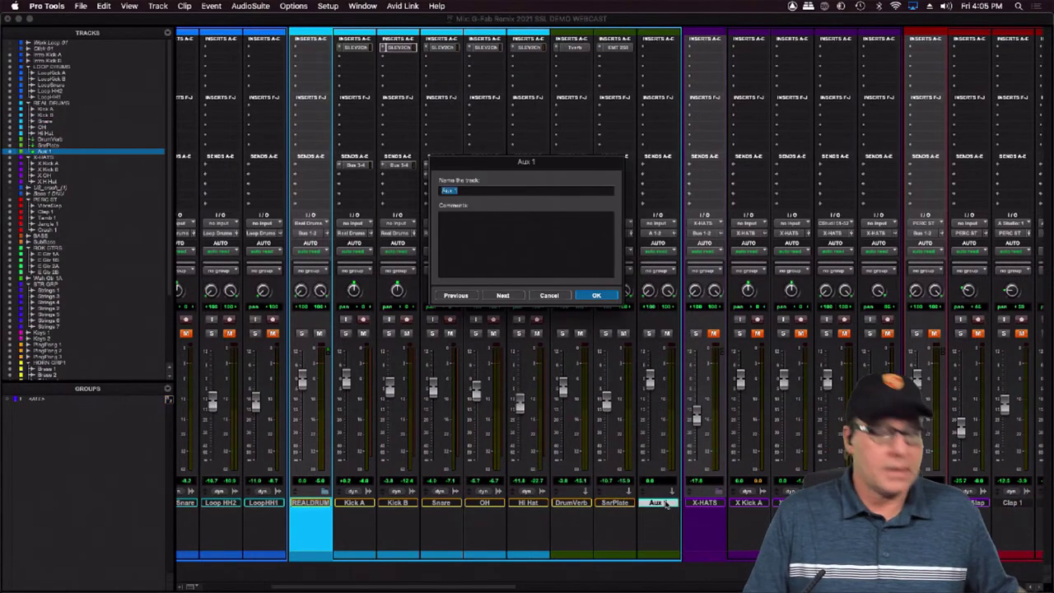
text(Drum)
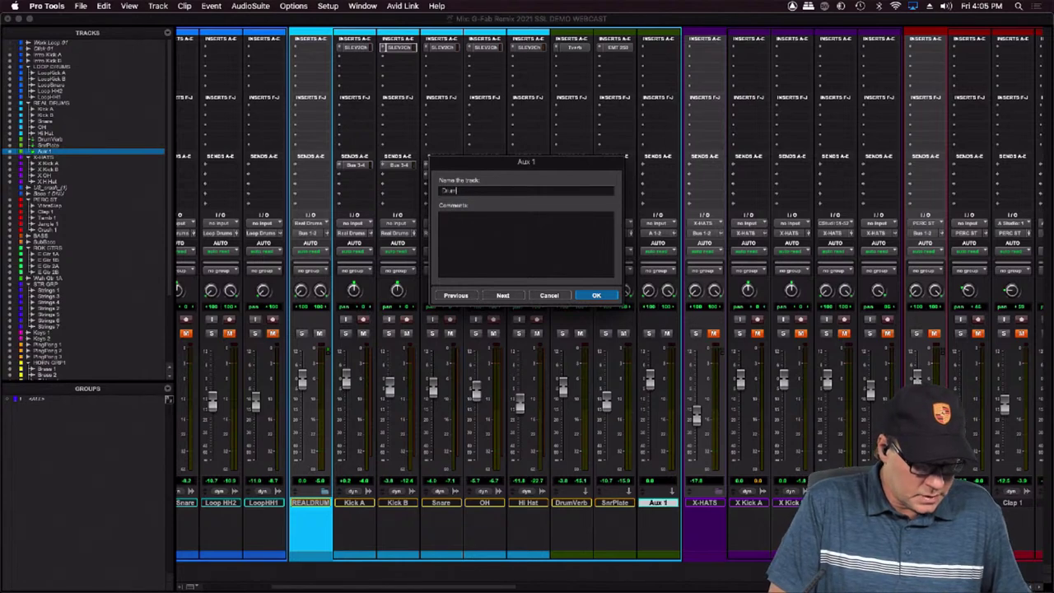
text(Comp1)
key(Return)
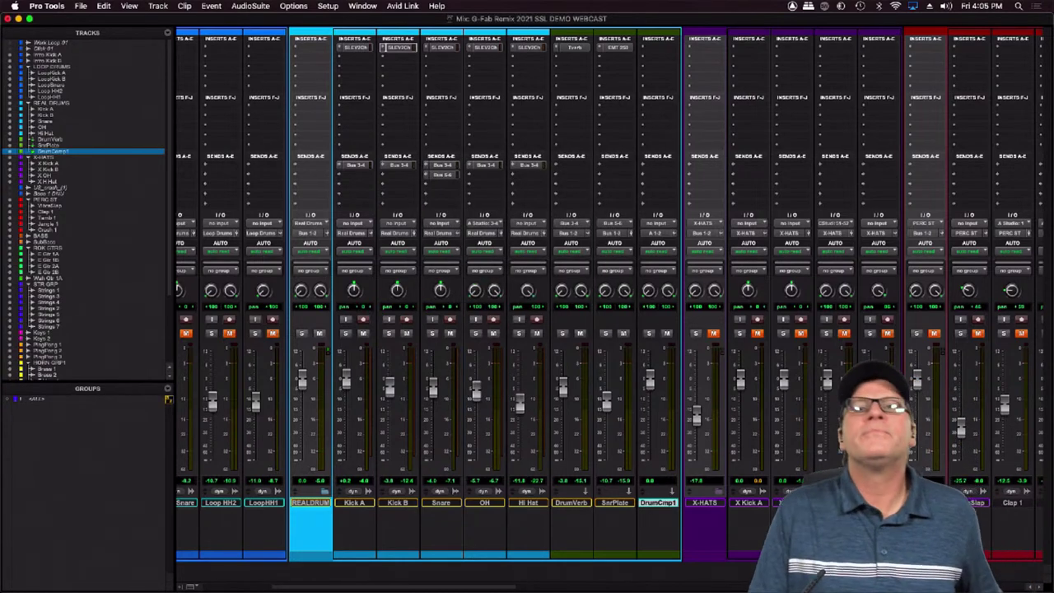
Colour the DrumComp1 track dark red and route its output to the MIX BUS track
double_click(651, 540)
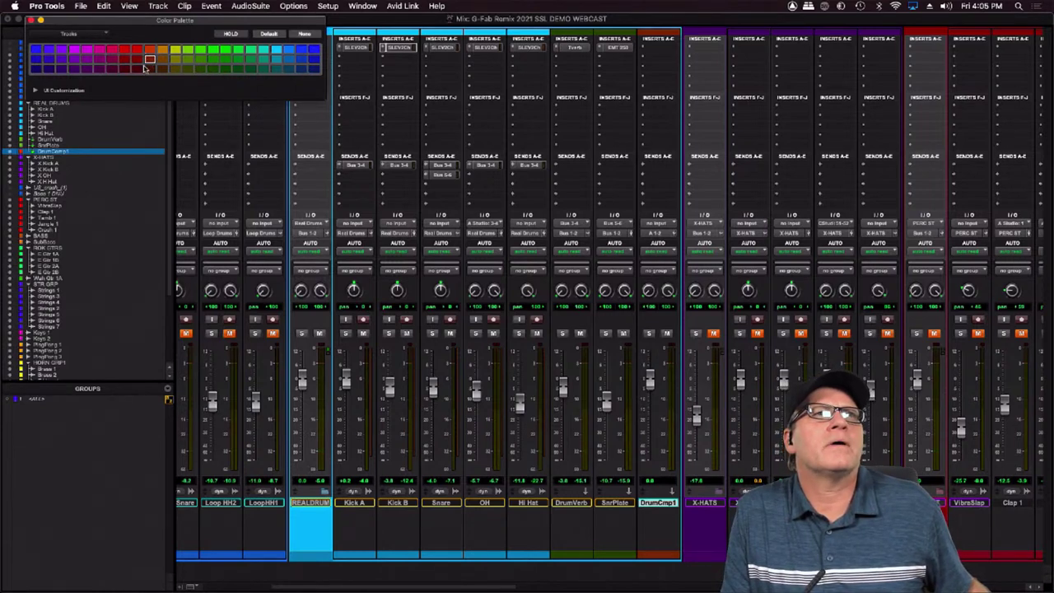
click(149, 69)
click(31, 20)
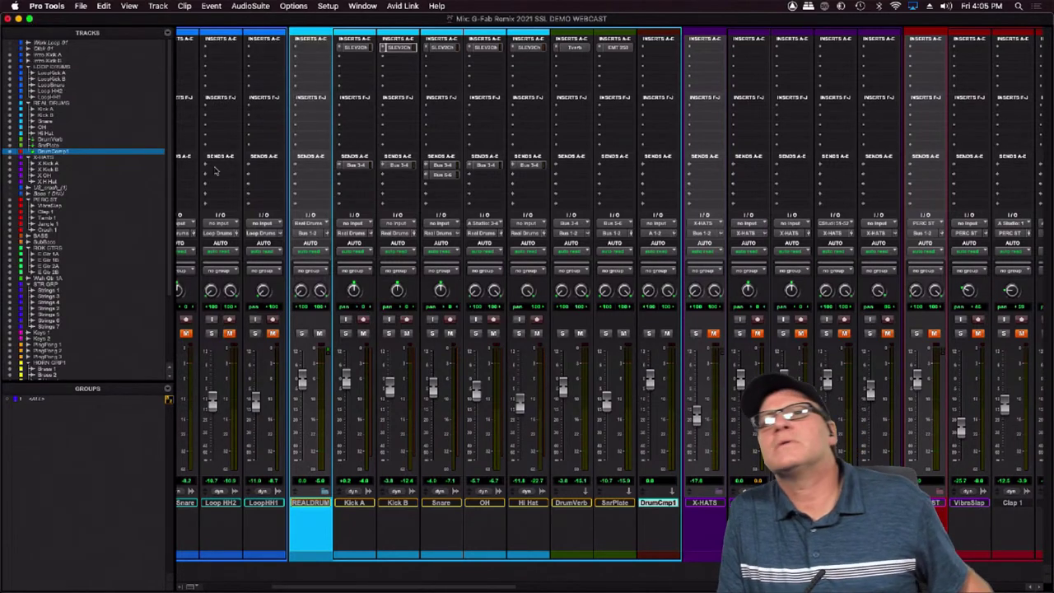
click(658, 234)
mouse_move(659, 261)
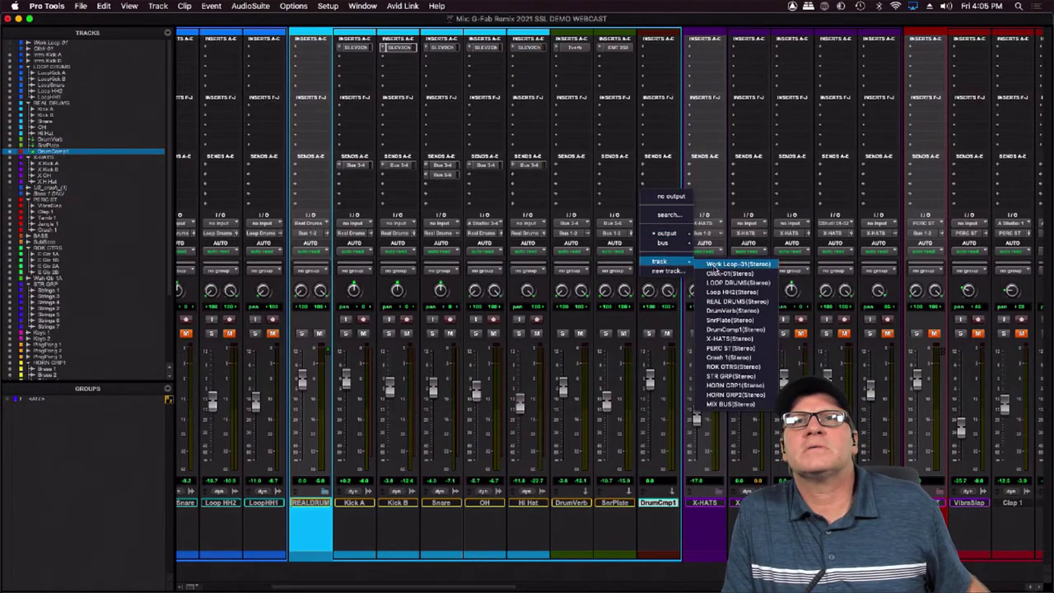
click(751, 404)
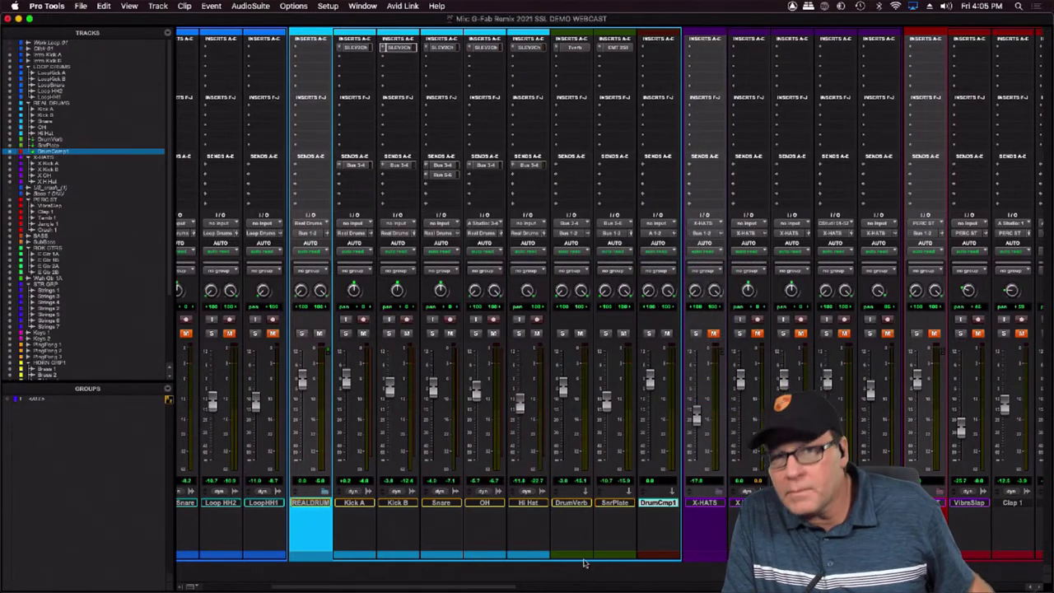
Examine the MIX BUS channel's routing and its Sonarworks Reference 4 insert, returning to the drum tracks
drag(471, 589, 1007, 590)
click(939, 504)
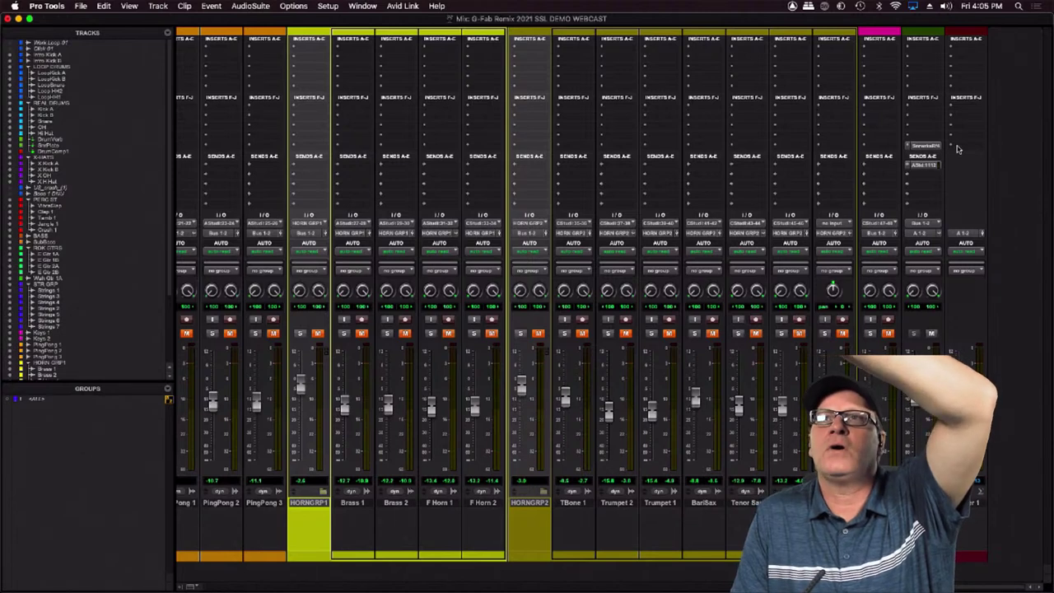
right_click(930, 151)
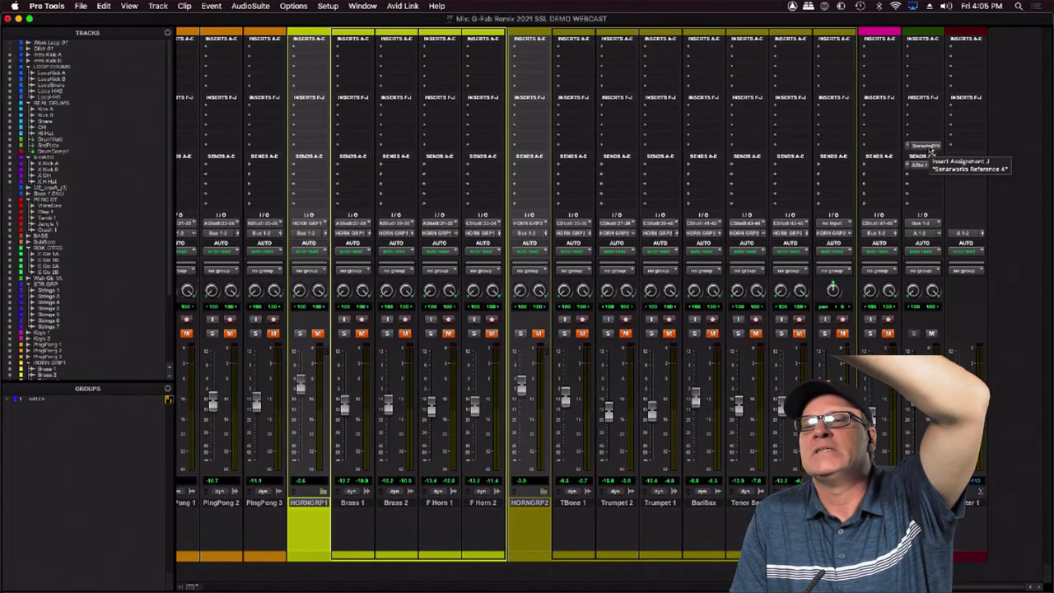
click(929, 149)
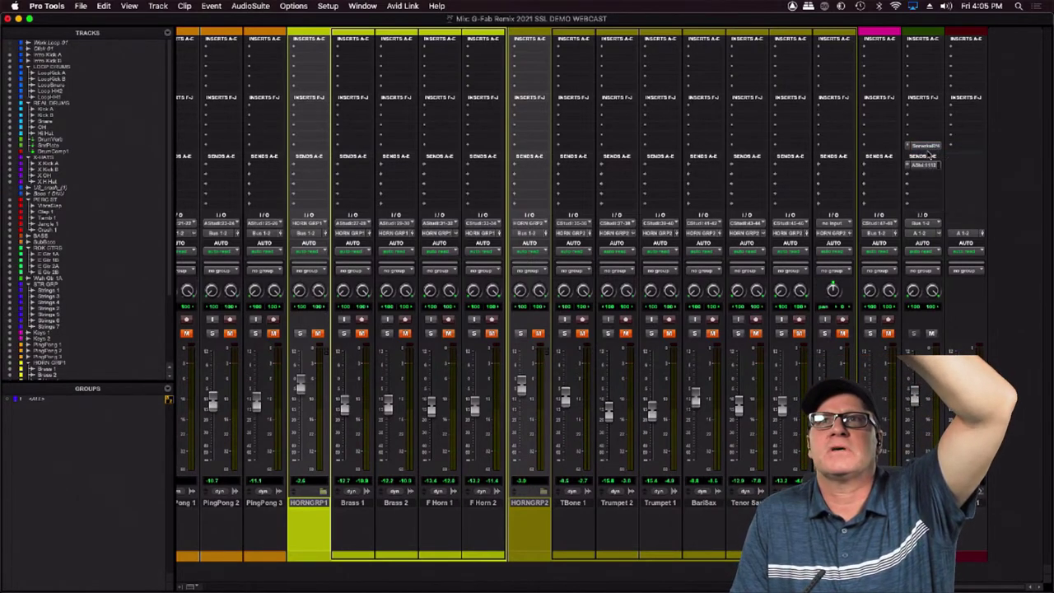
drag(833, 587, 284, 590)
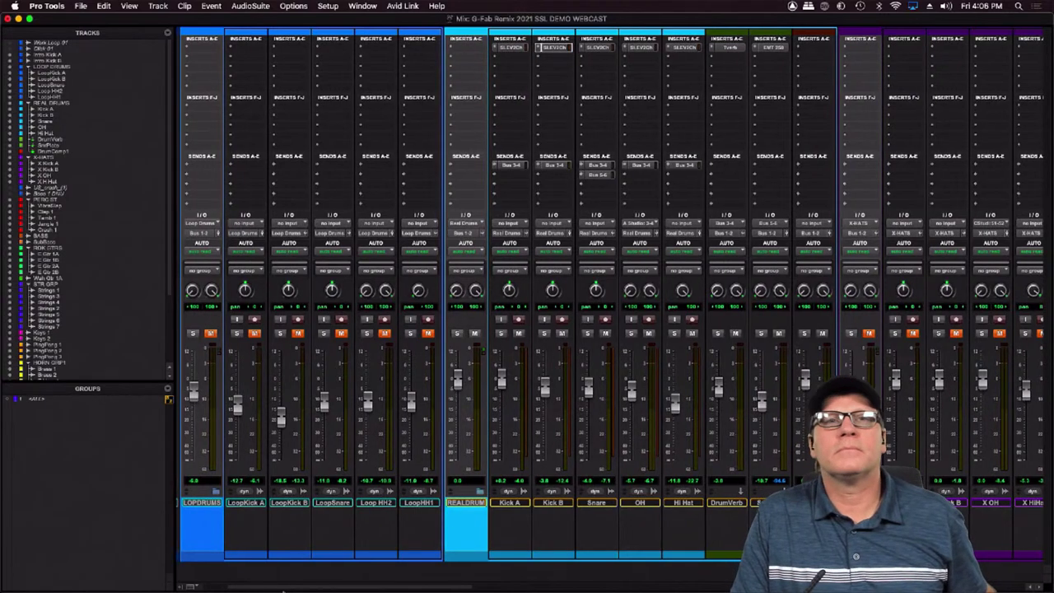
Play the drums briefly and insert the SSL EV2 Channel plug-in on the DrumComp1 track
key(space)
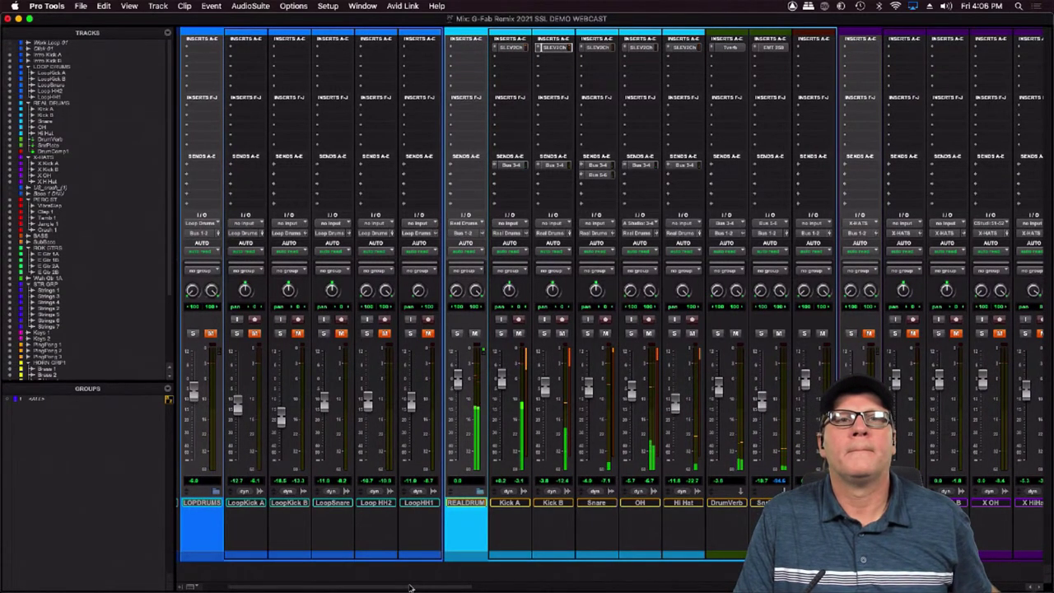
mouse_move(409, 588)
mouse_down()
mouse_move(442, 584)
mouse_move(405, 589)
mouse_up()
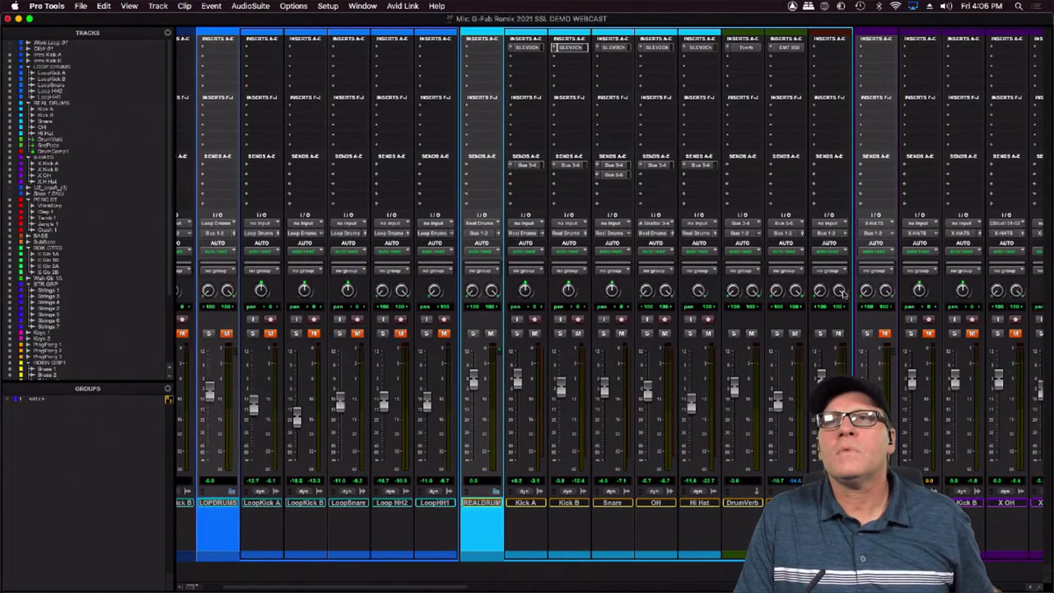
click(816, 48)
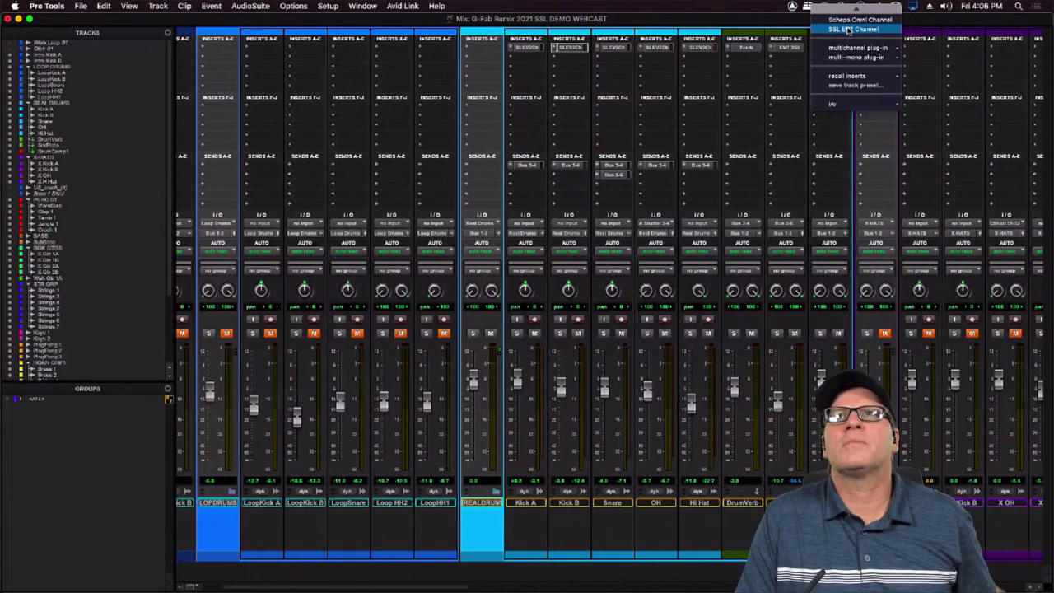
click(849, 29)
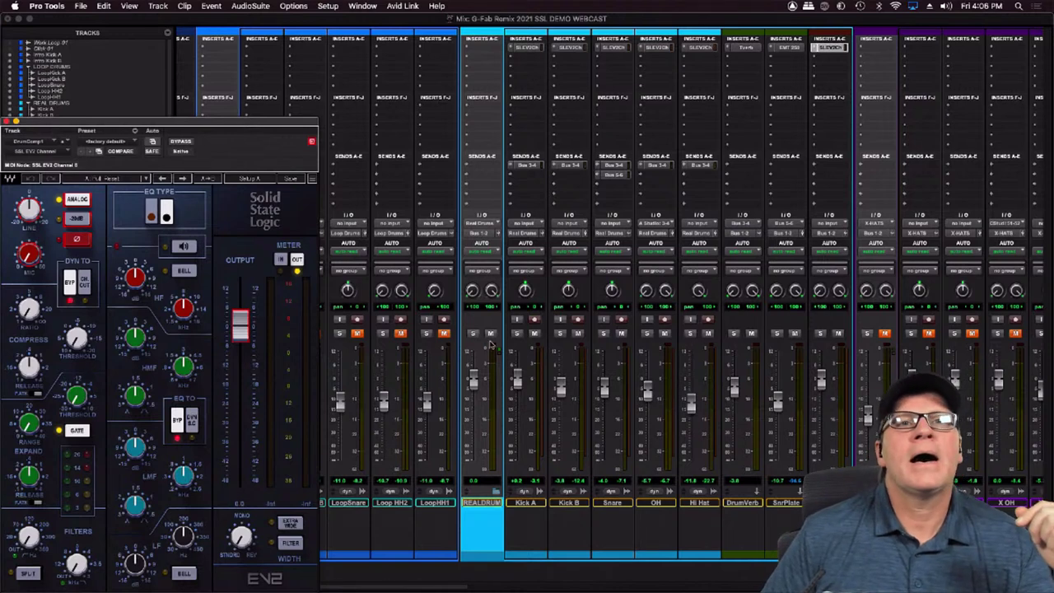
Assign an internal stereo bus as the input of the DrumComp1 track
click(825, 225)
mouse_move(836, 234)
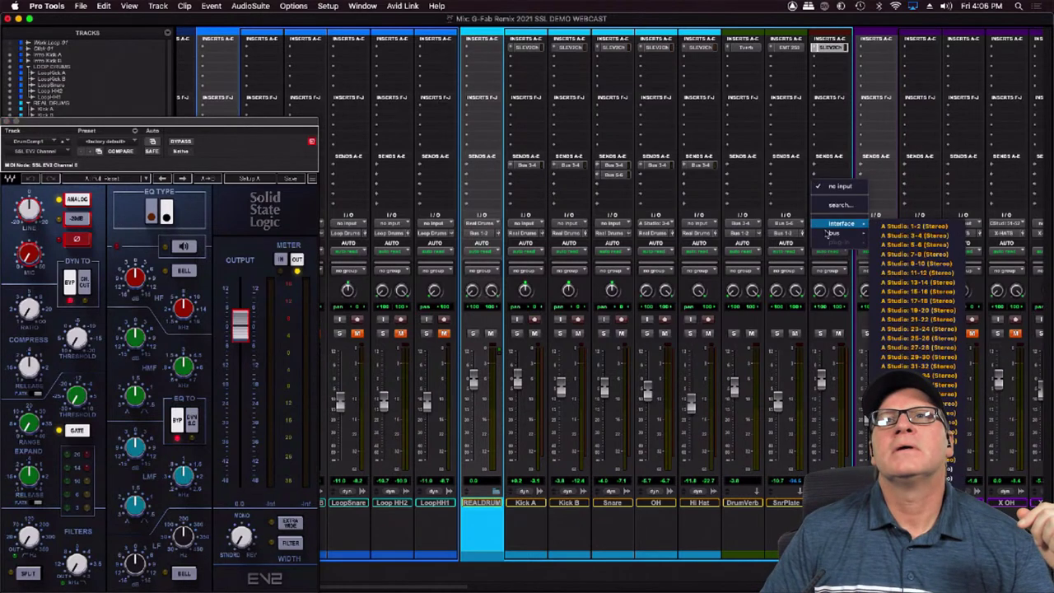
click(898, 263)
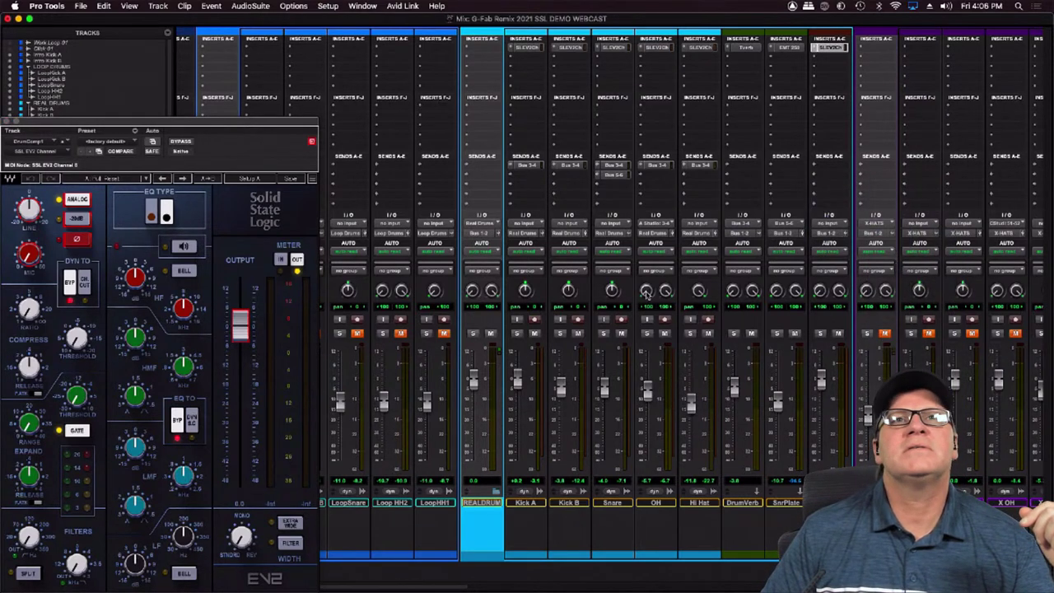
Add a send from the Kick A track to the DrumComp1 track and raise its level to about 0 dB
click(529, 183)
mouse_move(530, 187)
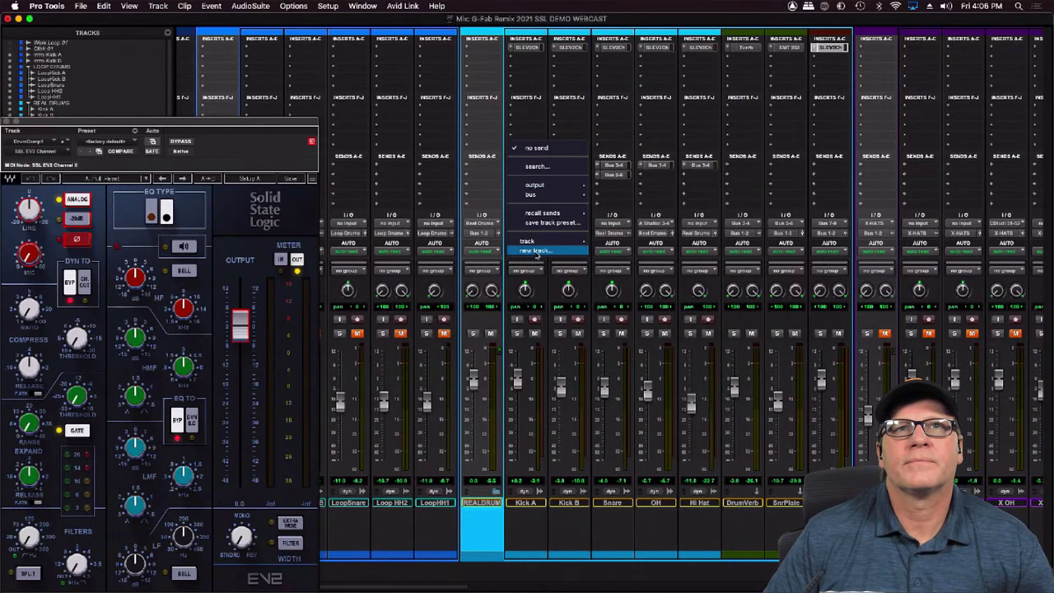
mouse_move(548, 243)
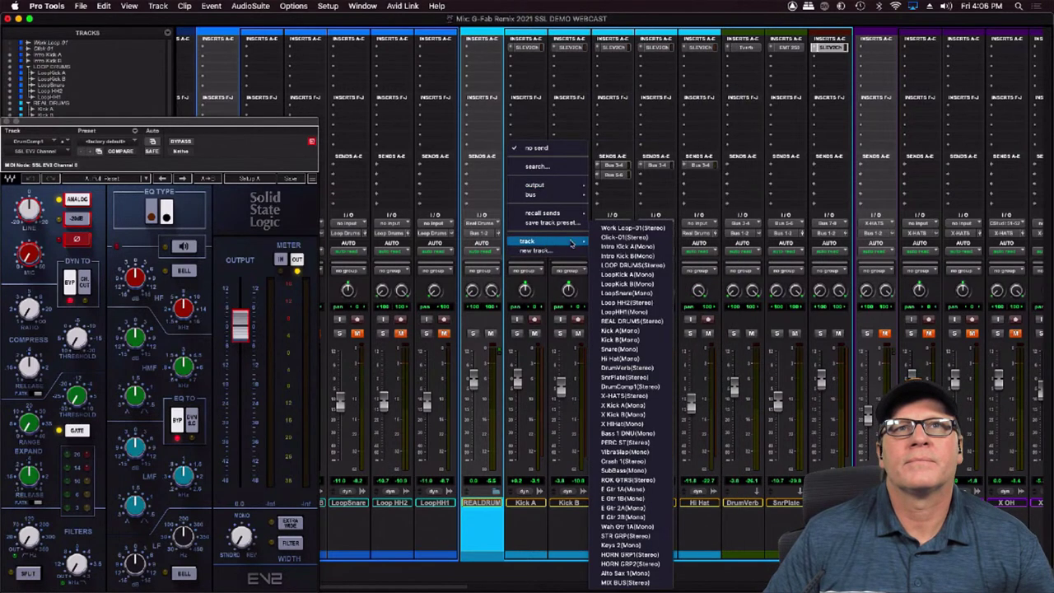
click(634, 386)
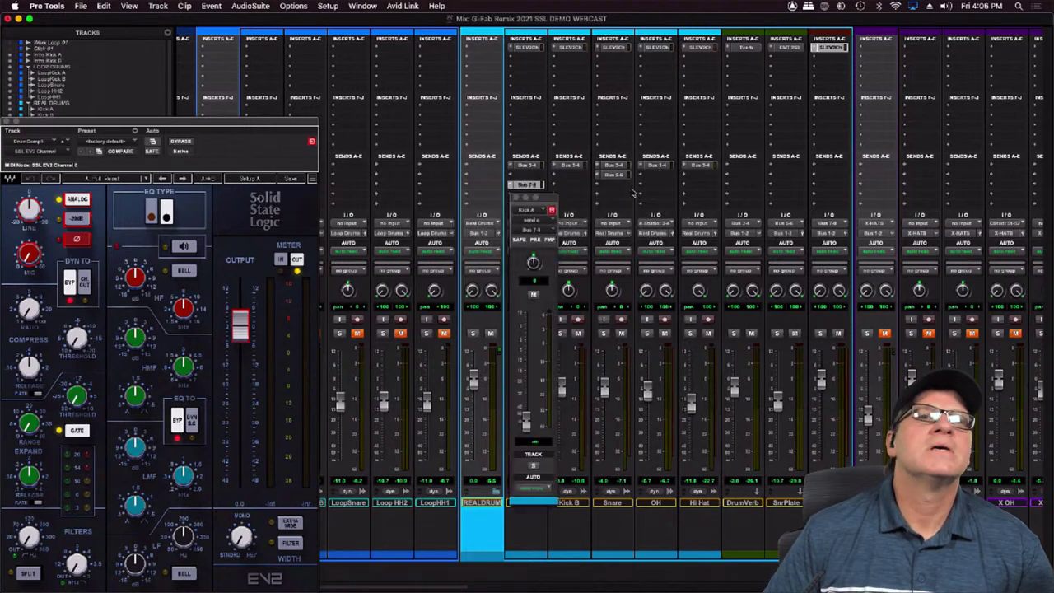
click(583, 185)
click(580, 186)
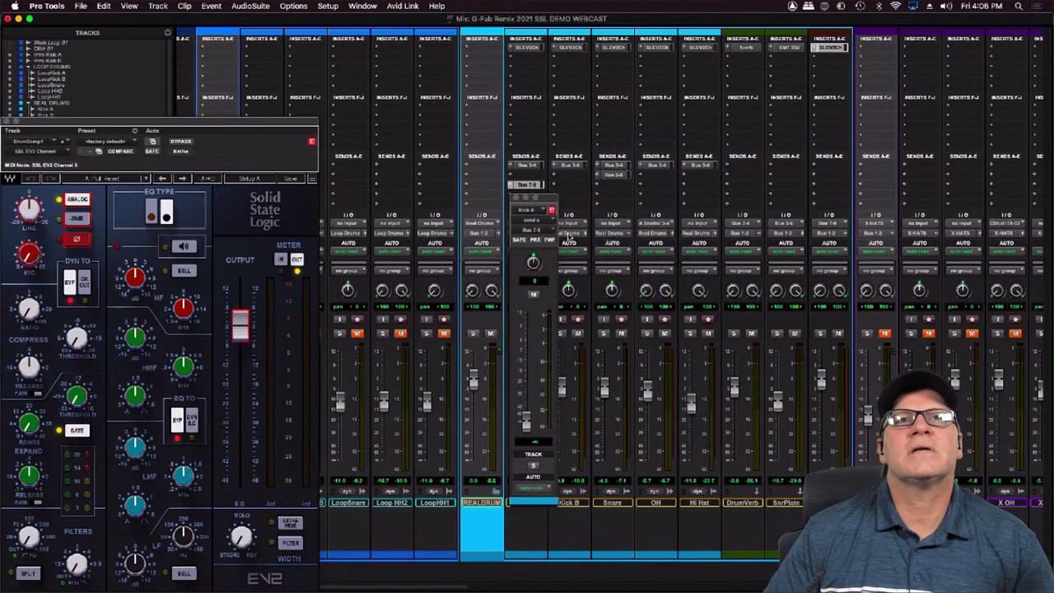
drag(529, 426, 530, 345)
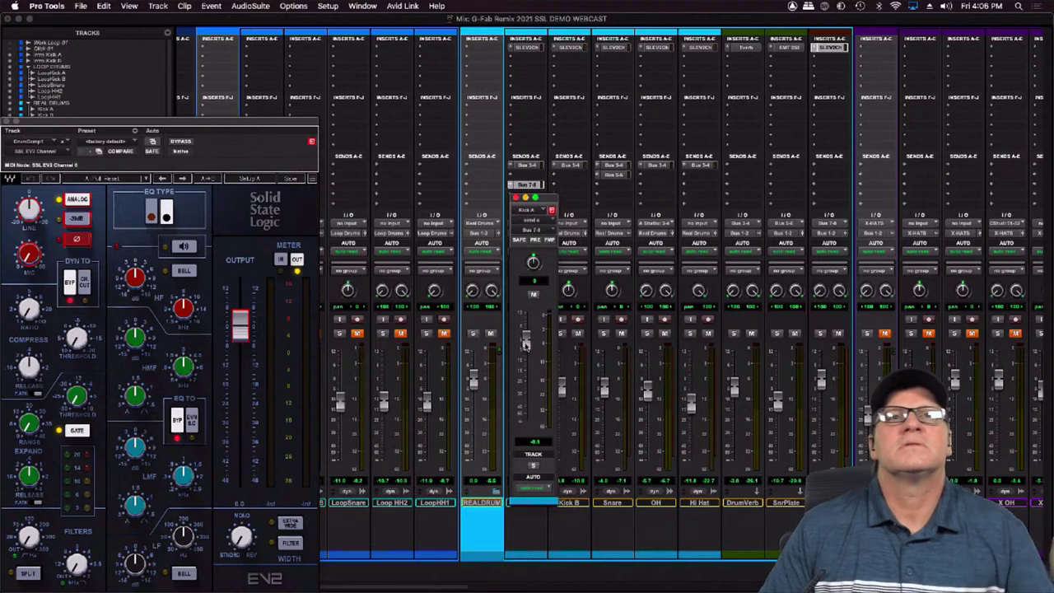
Copy Kick A's DrumComp1 send to the Snare track at the same level and close the open plug-in and send windows
click(831, 47)
drag(531, 187, 621, 186)
click(621, 187)
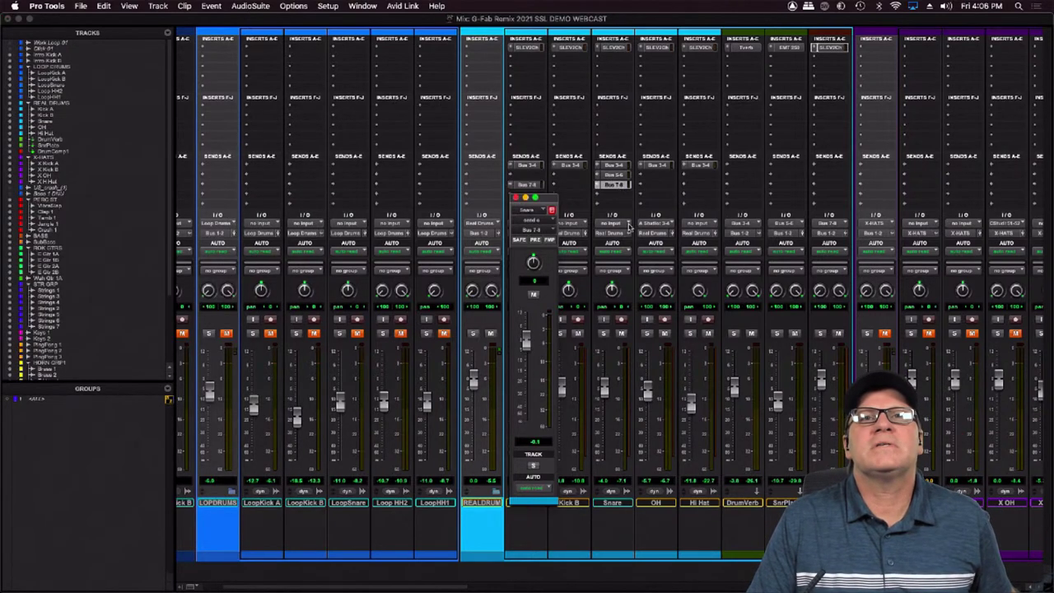
click(517, 198)
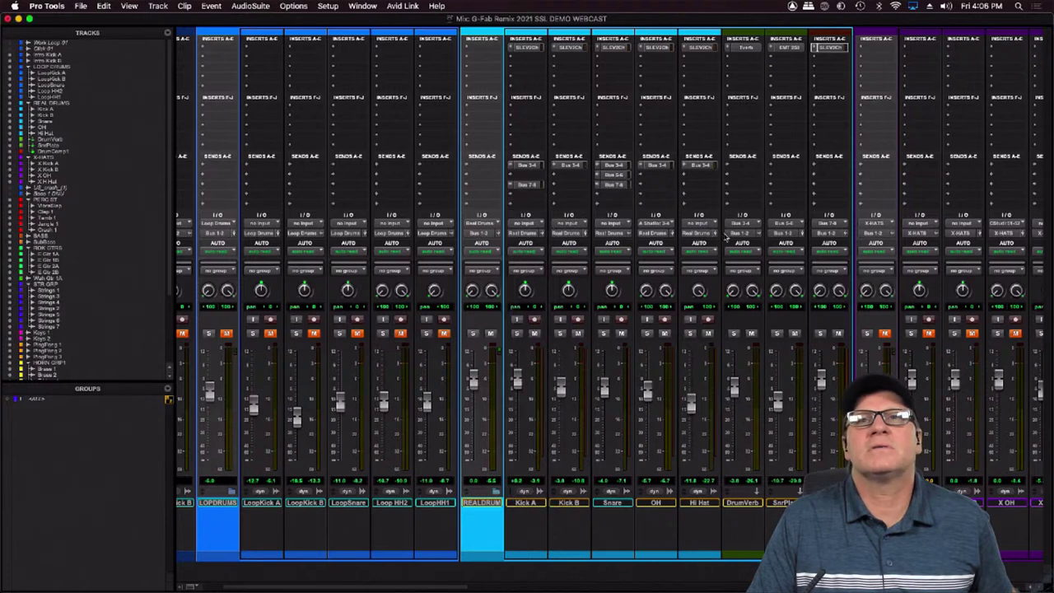
Reopen DrumComp1's EV2 Channel and shape the compressed drums, boosting low frequencies by about 4 dB and adjusting the HF band
click(833, 48)
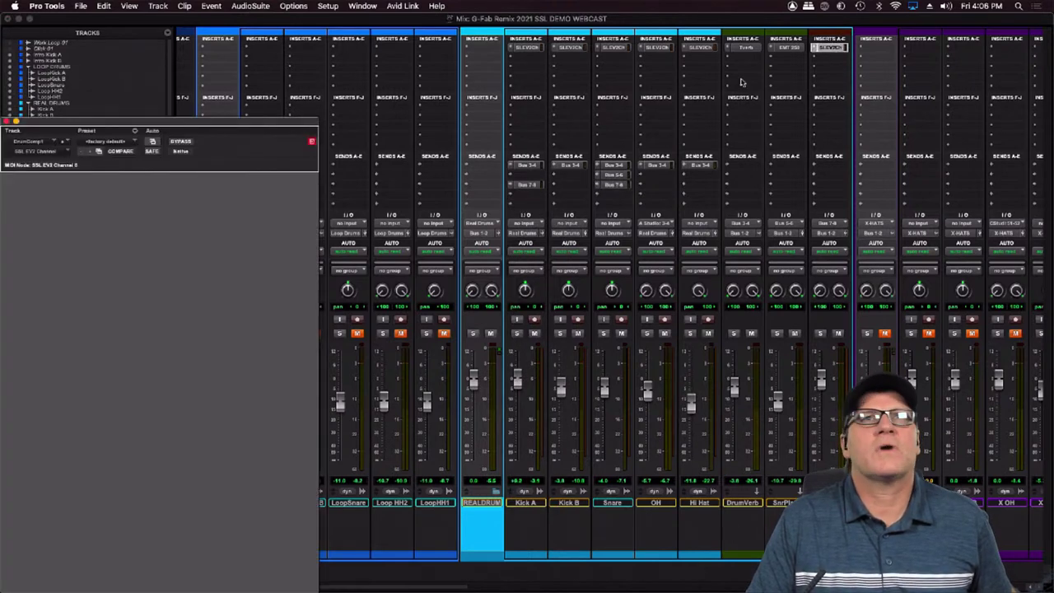
drag(235, 126, 456, 90)
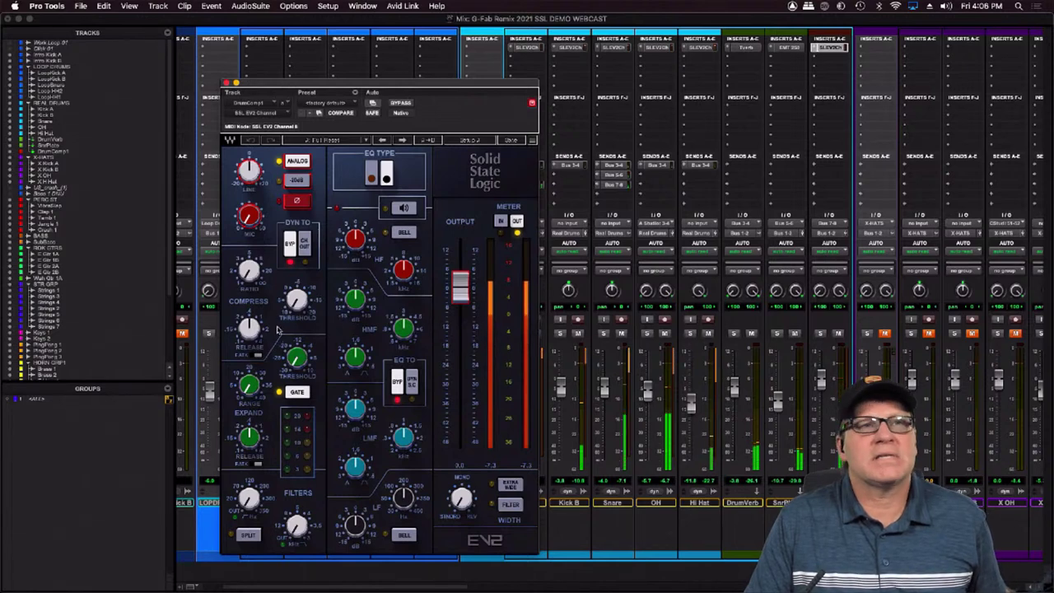
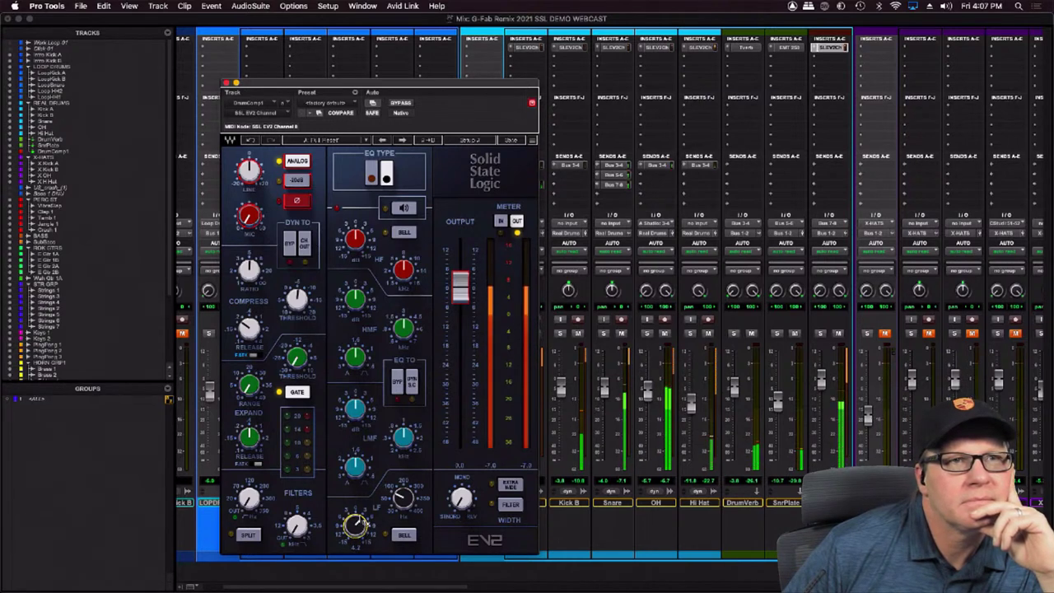
drag(402, 271, 403, 257)
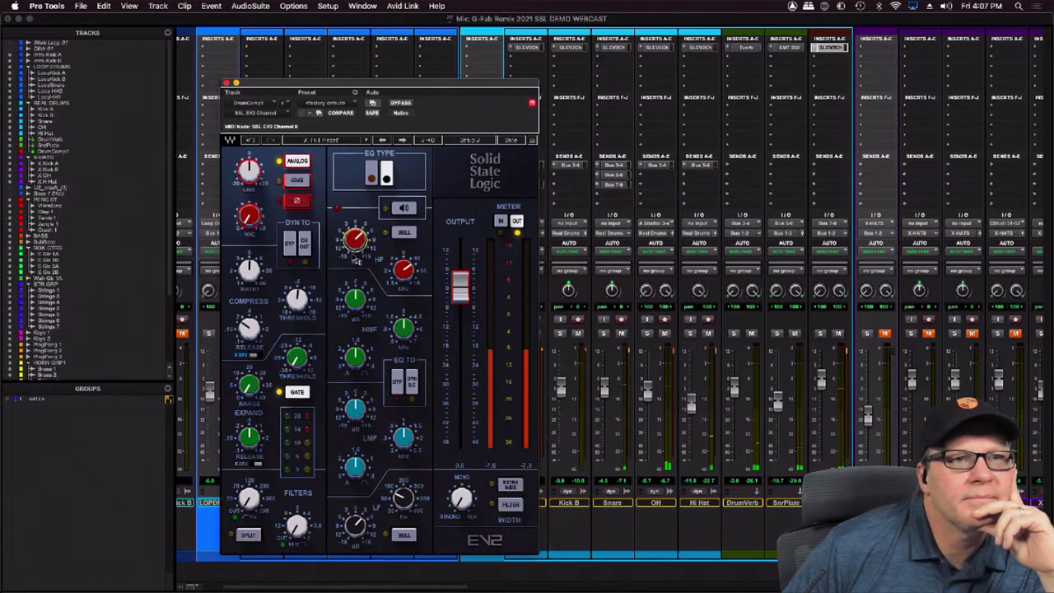
Compare DrumComp1 with its dynamics routed to the channel output on and off, leaving that routing on
click(304, 245)
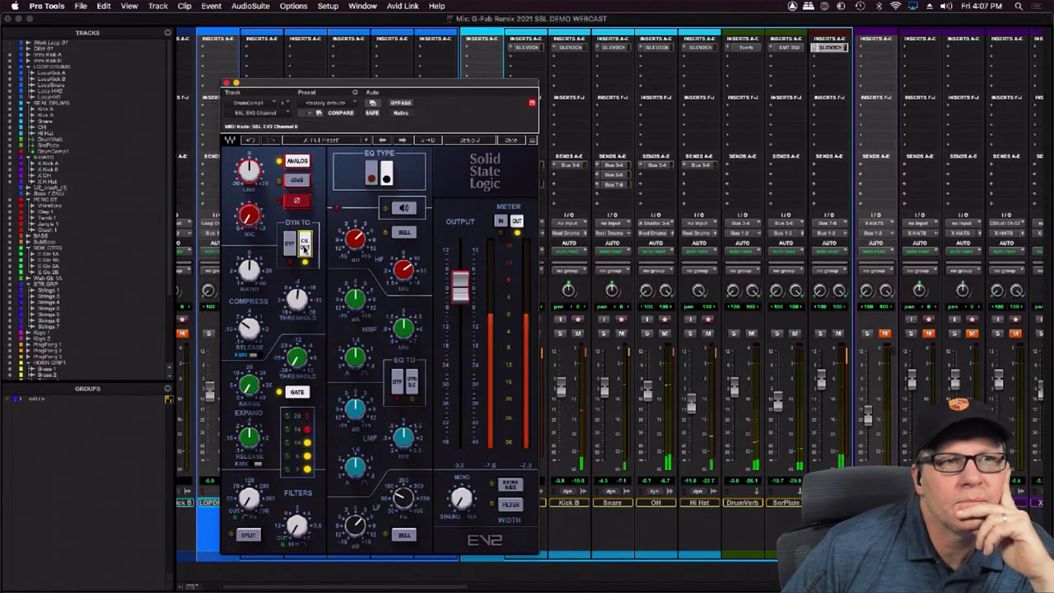
click(305, 246)
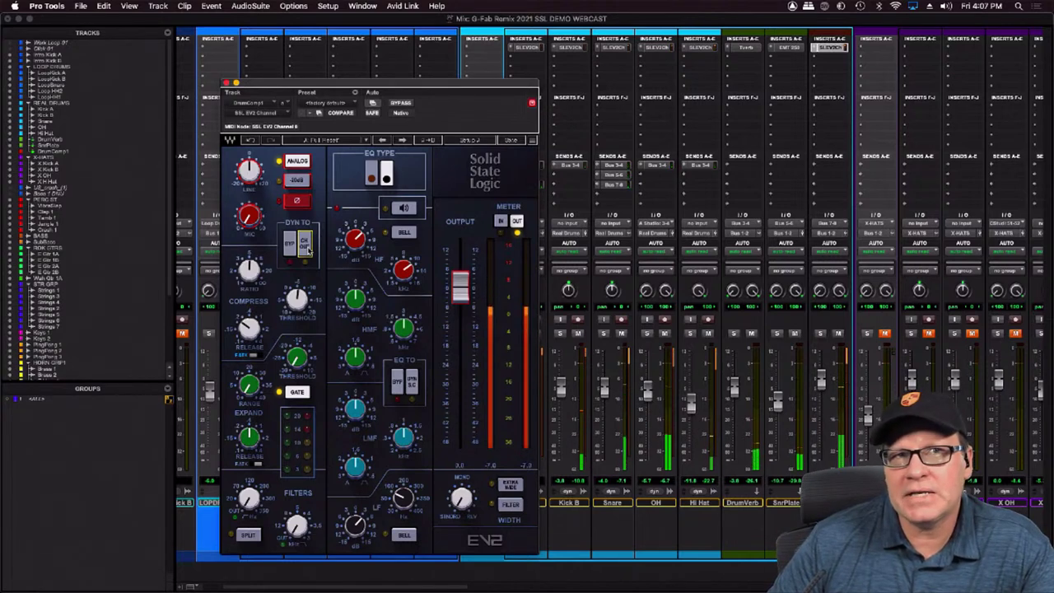
click(304, 243)
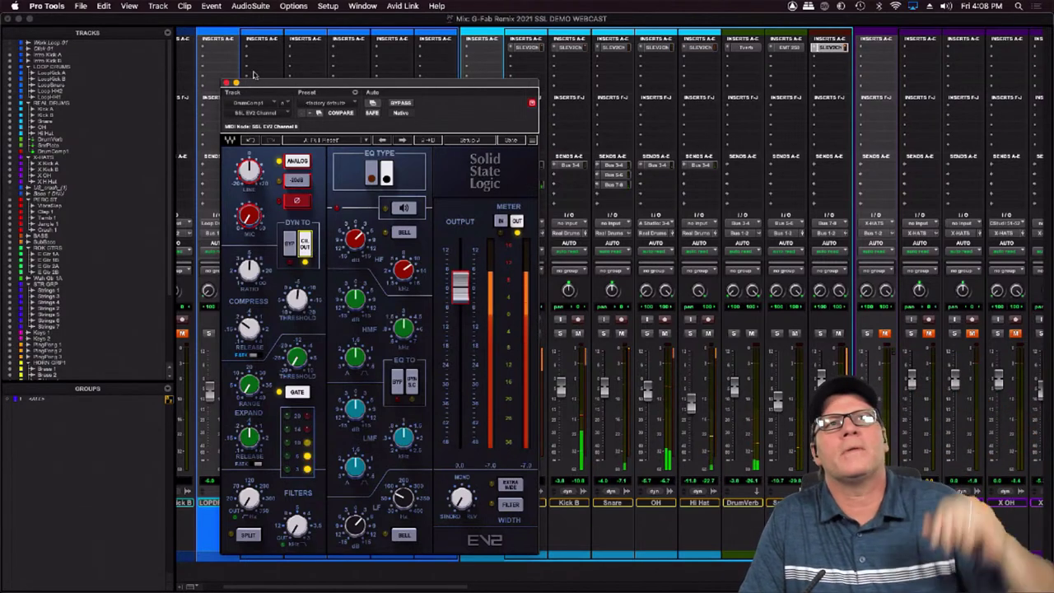
Close the DrumComp1 plug-in and copy the Hi Hat track's Bus 3-4 reverb send onto the DrumComp1 track
click(227, 82)
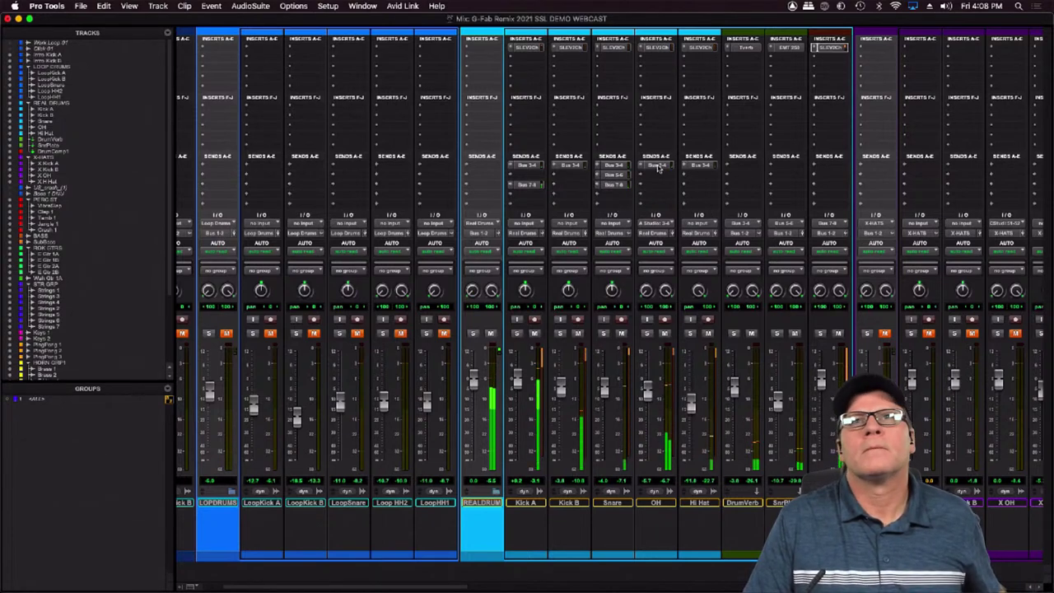
drag(683, 167, 822, 166)
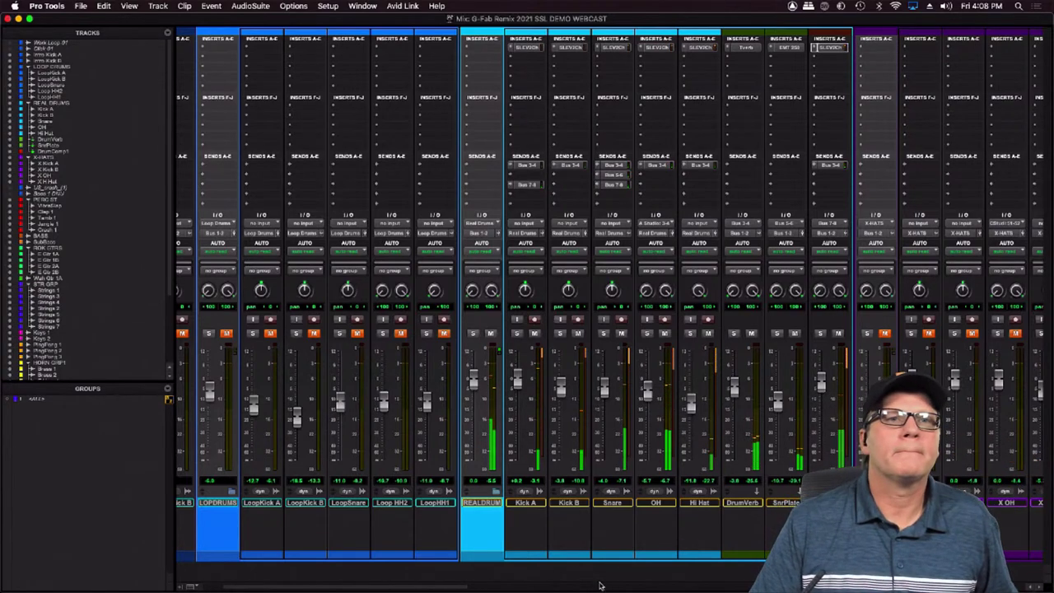
Insert the SSL EV2 Channel plug-in on the BASS track and solo that track
drag(458, 587, 637, 585)
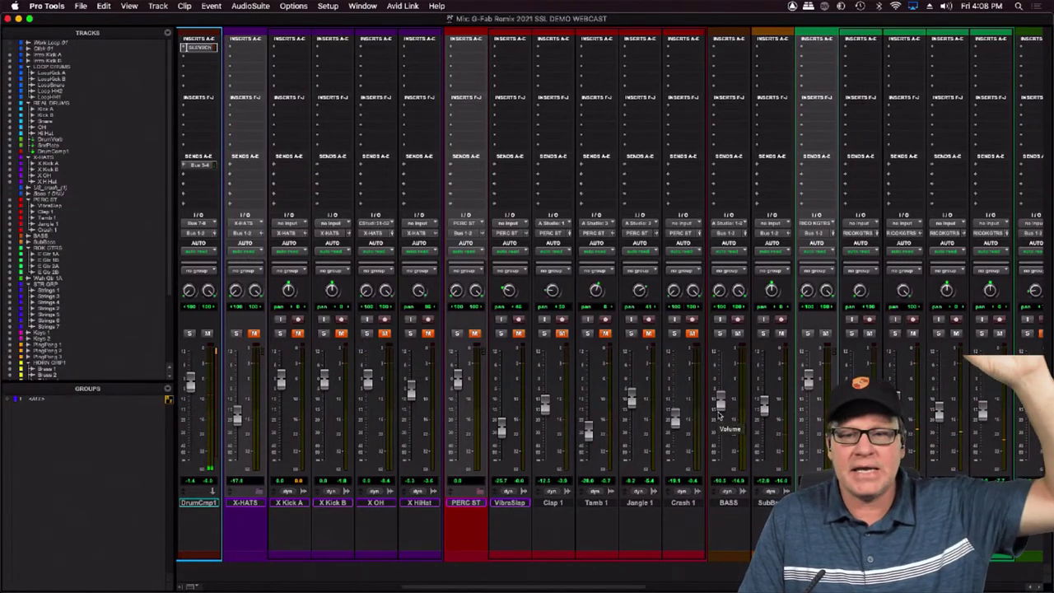
click(715, 47)
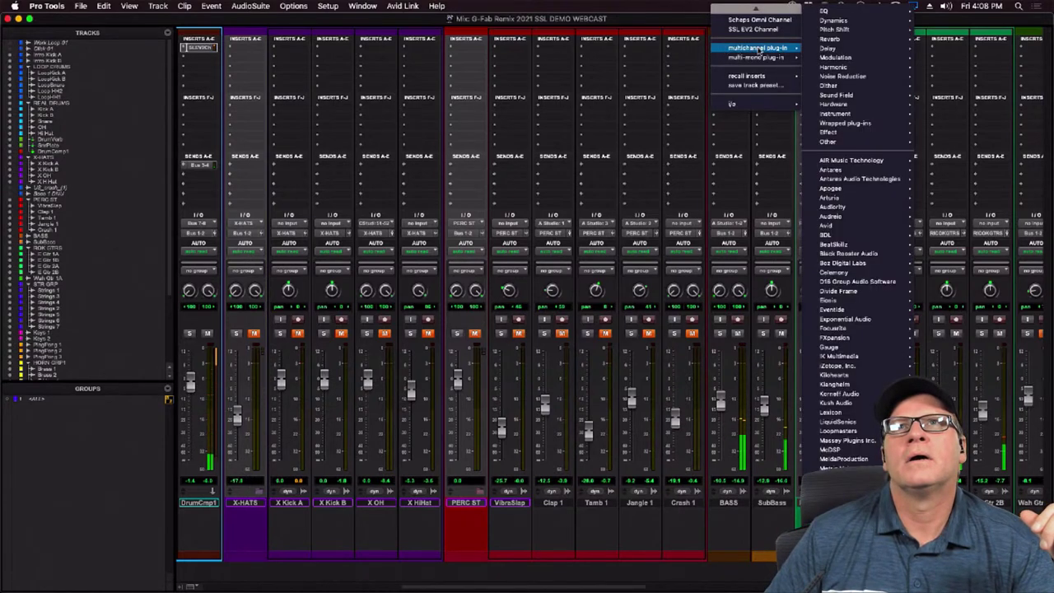
click(757, 29)
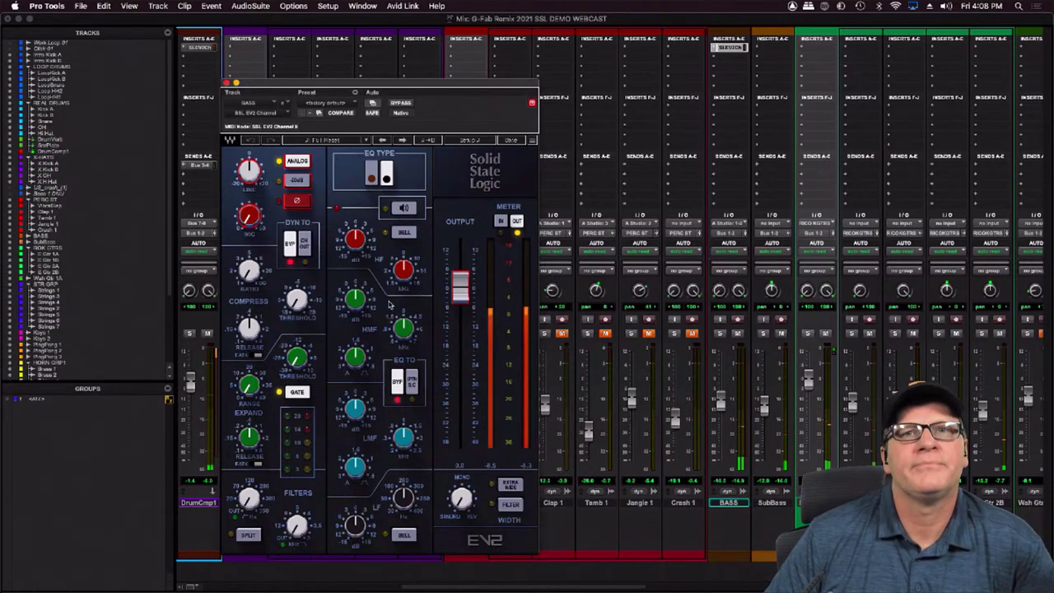
click(721, 333)
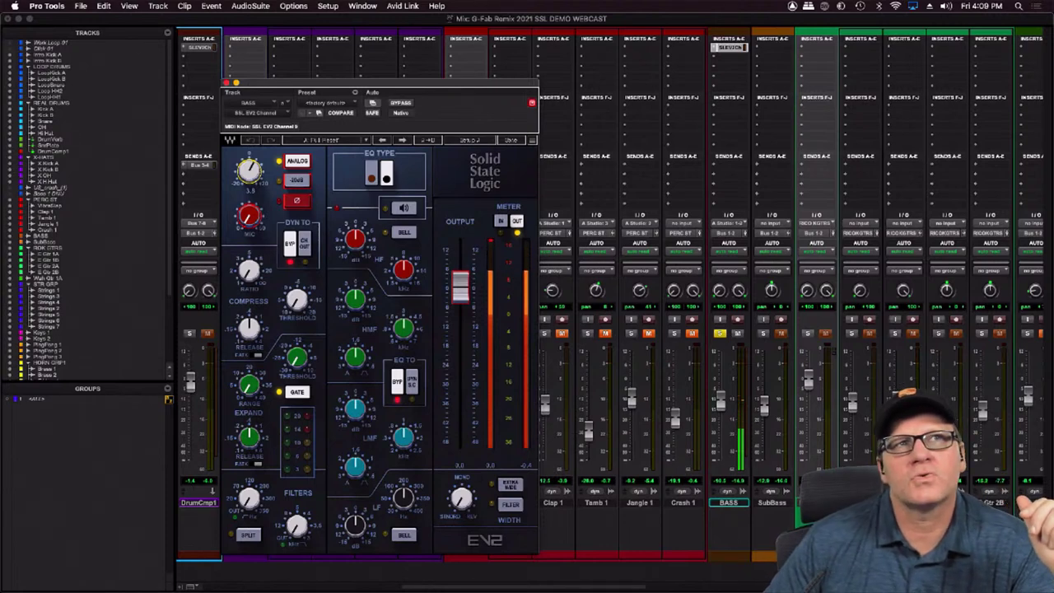
Lower the line gain and raise the mic gain on the BASS plug-in, and briefly solo SubBass alongside it
drag(250, 170, 250, 220)
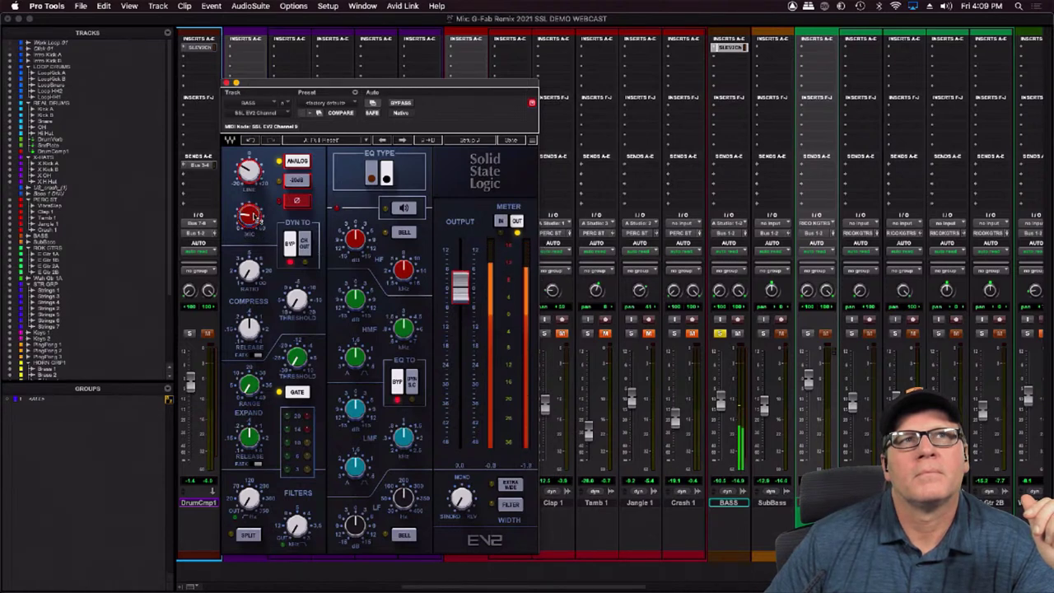
drag(256, 215, 253, 213)
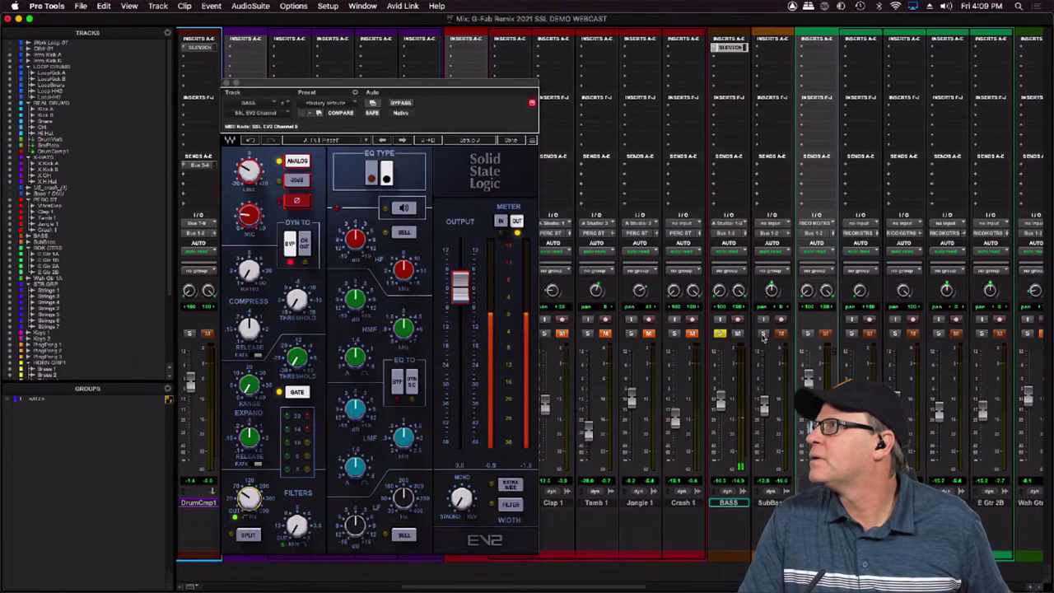
click(764, 334)
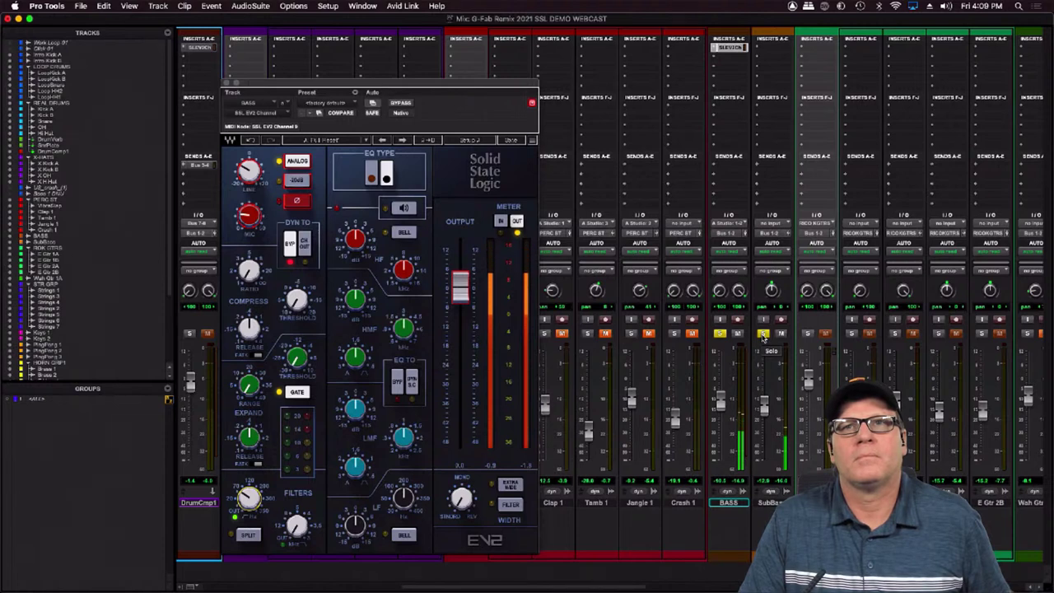
click(764, 334)
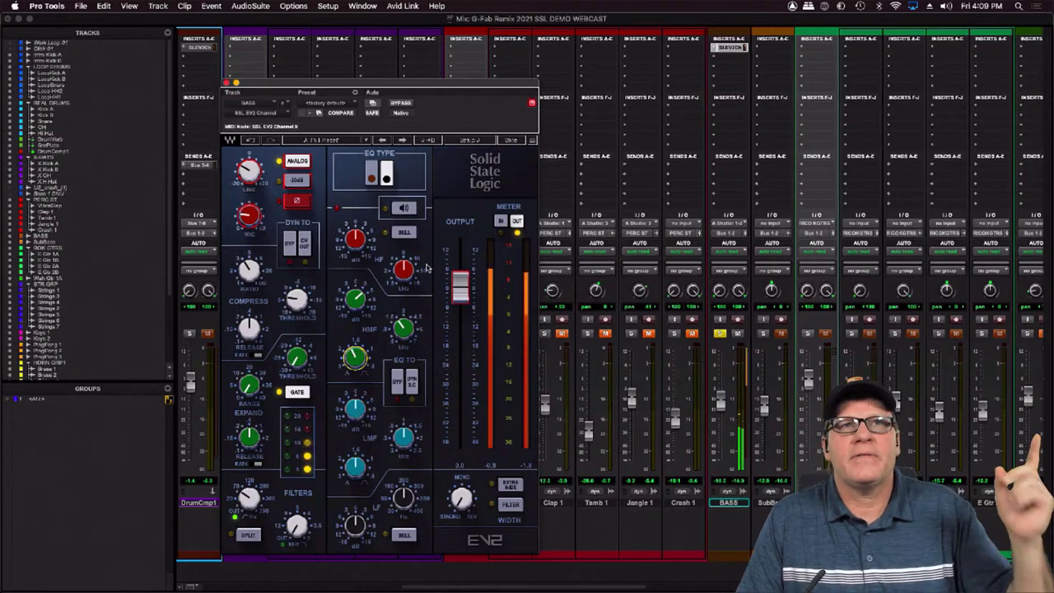
Turn on the BASS plug-in's EQ listen mode and tune the LMF band to a low-mid cut with a Q of about 1.6
click(404, 209)
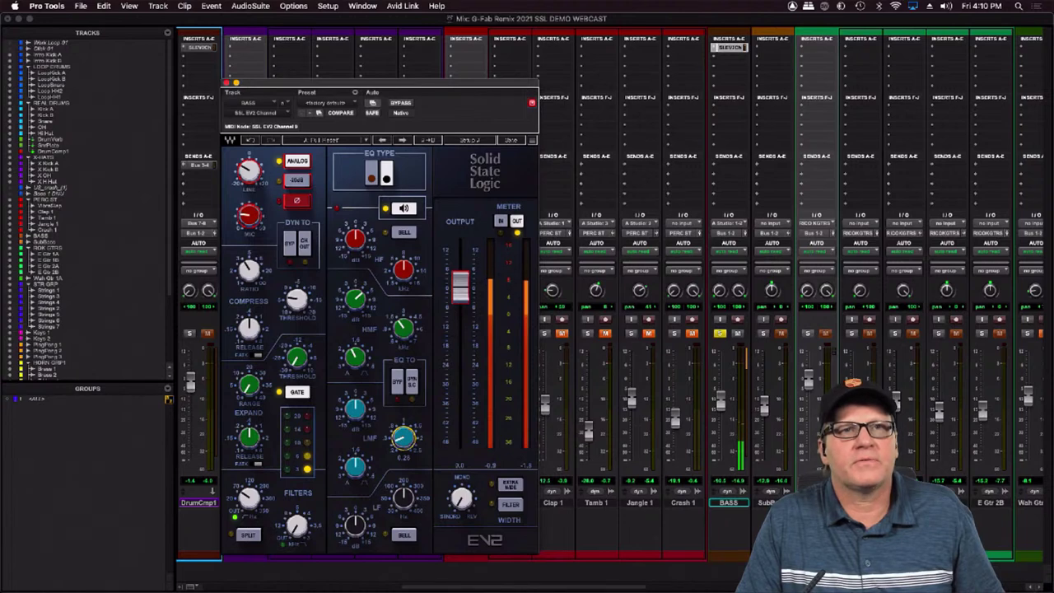
drag(403, 439, 404, 439)
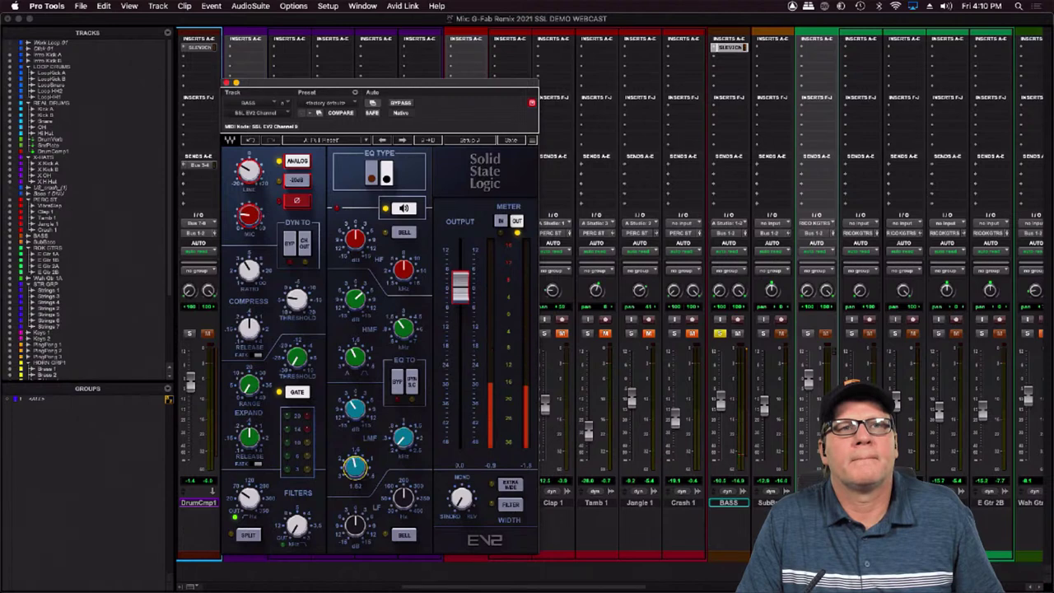
drag(353, 462, 353, 465)
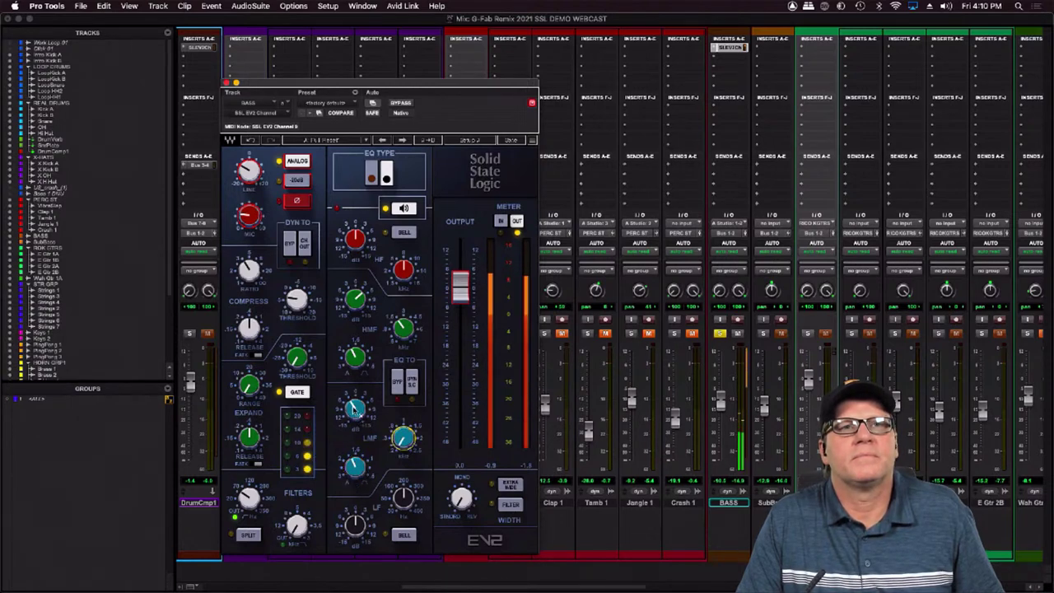
drag(354, 410, 354, 412)
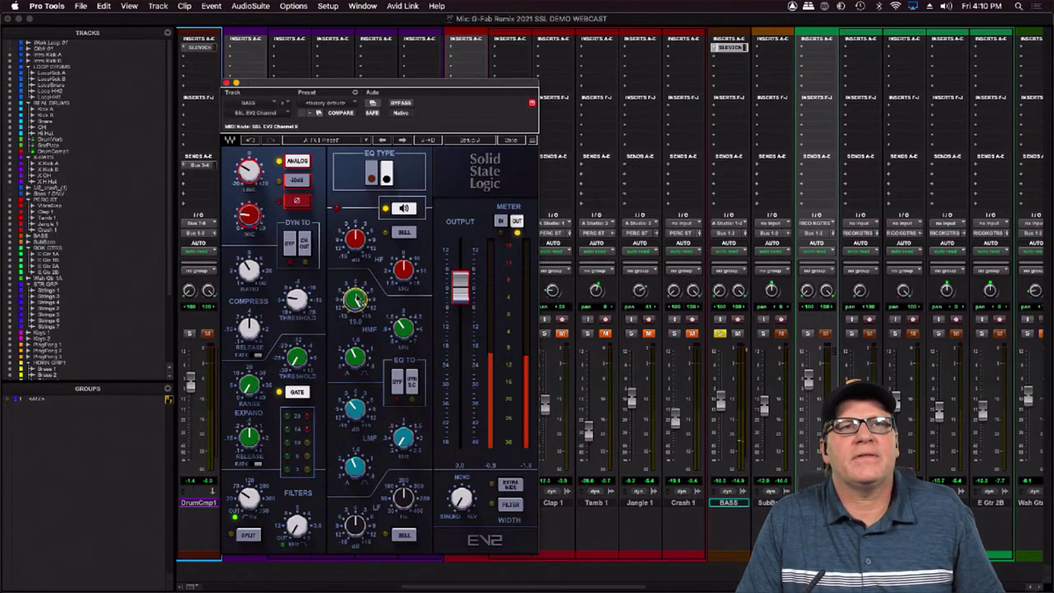
Sweep the boosted HMF band to a lower frequency, settle its gain, and turn off EQ listen mode
drag(401, 328, 402, 331)
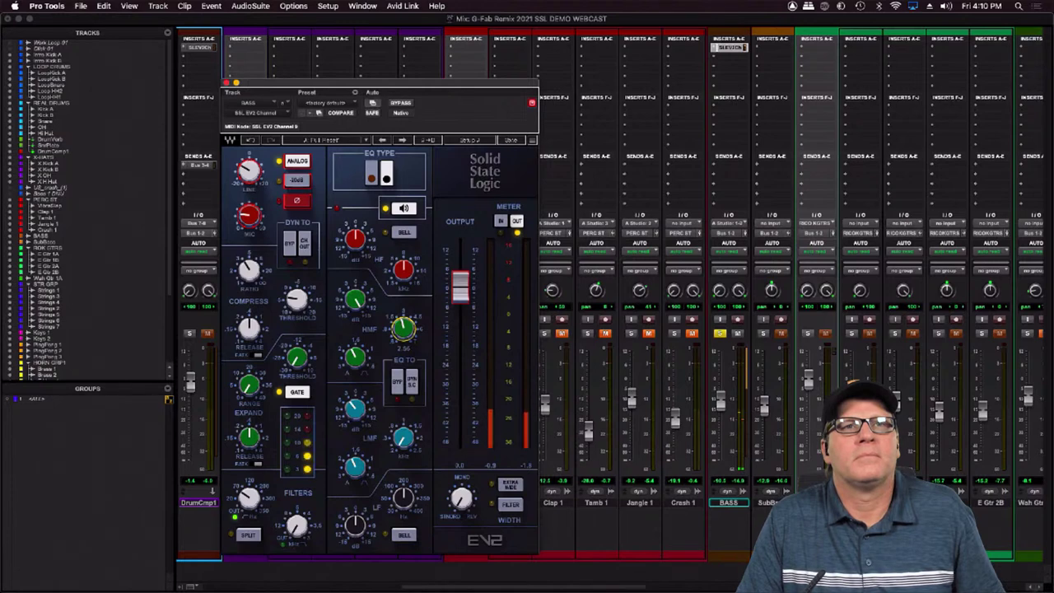
drag(401, 331, 401, 346)
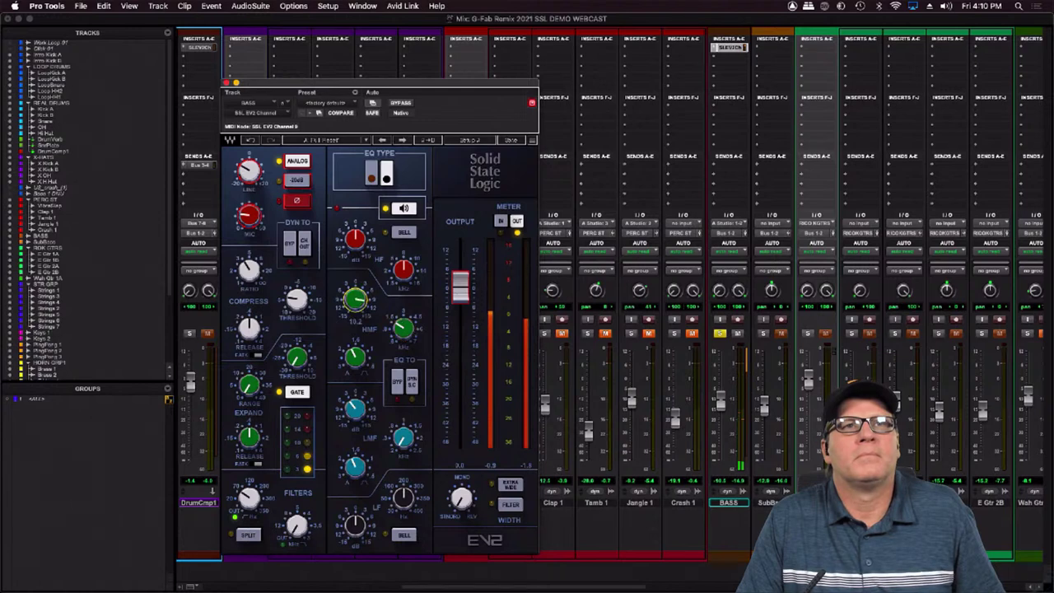
click(403, 209)
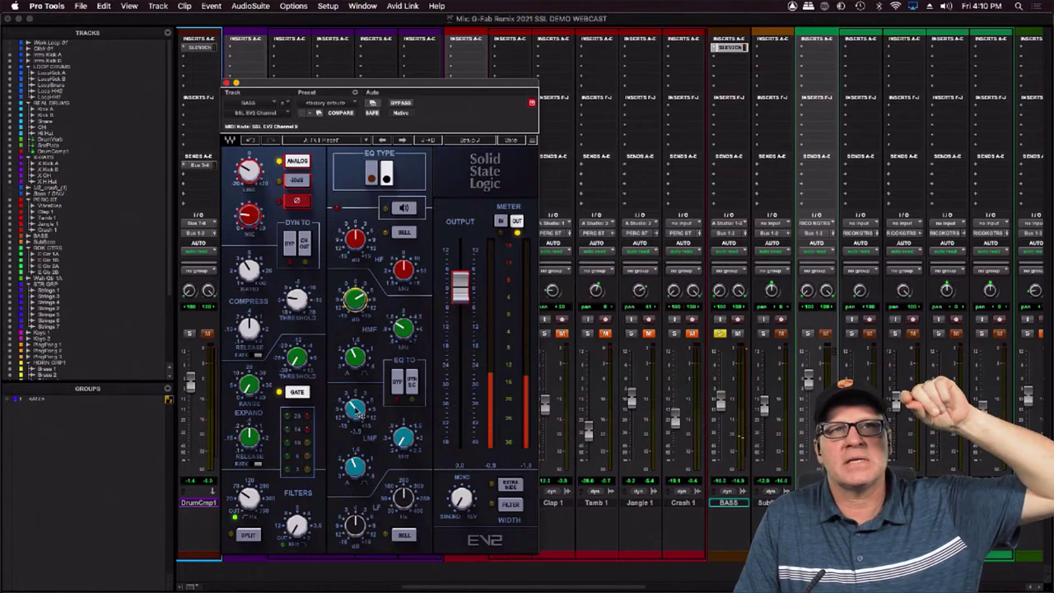
Compare the bass with the EV2 Channel bypassed and active, and with the dynamics' channel-output routing on and off
click(401, 104)
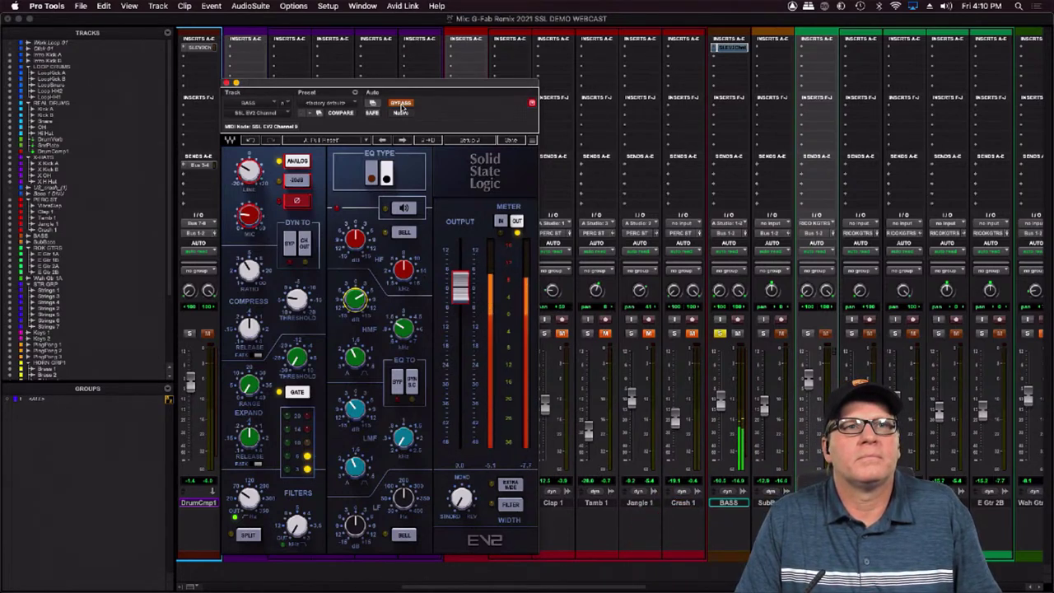
click(401, 104)
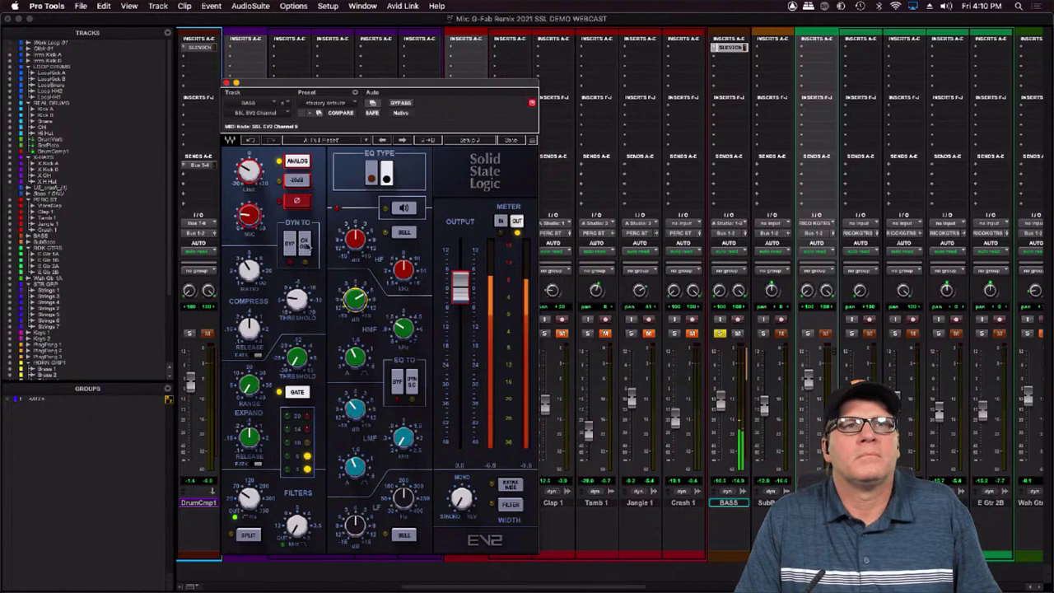
click(304, 244)
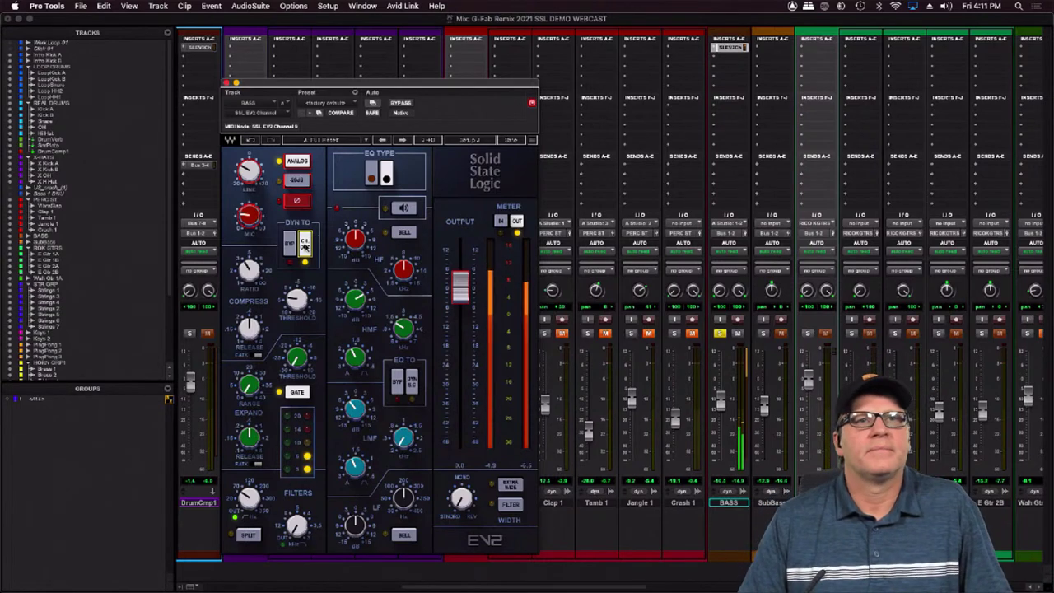
click(304, 244)
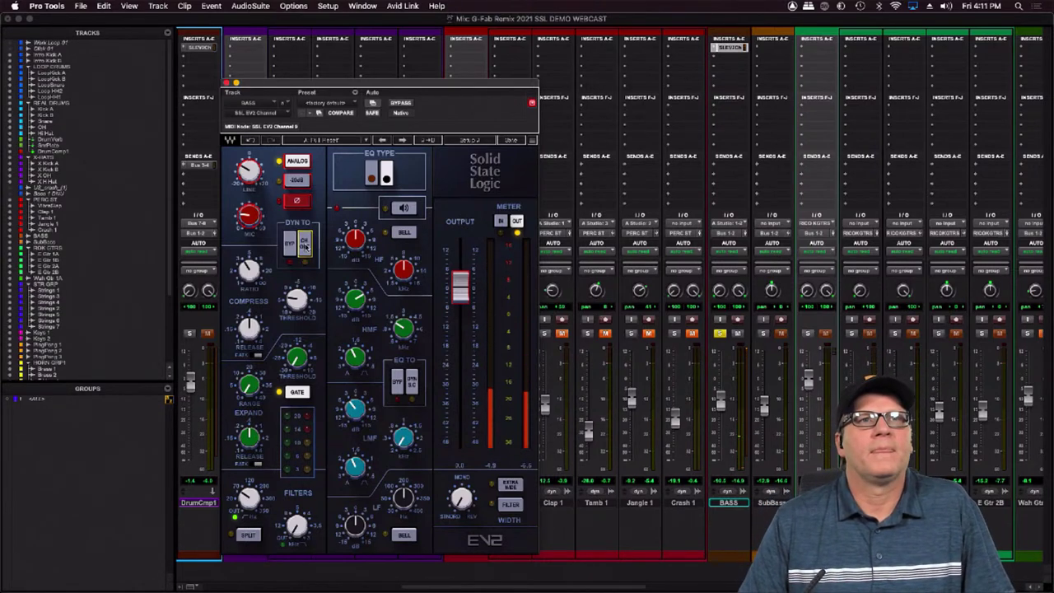
Turn on channel-output routing for the BASS dynamics, close its plug-in window, and take BASS out of solo
click(304, 244)
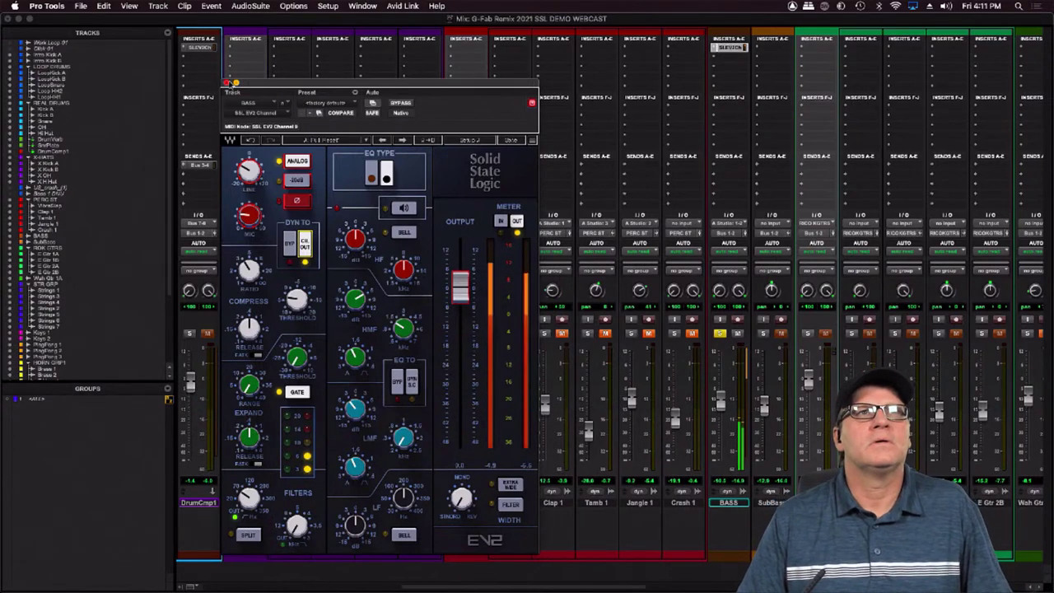
click(227, 84)
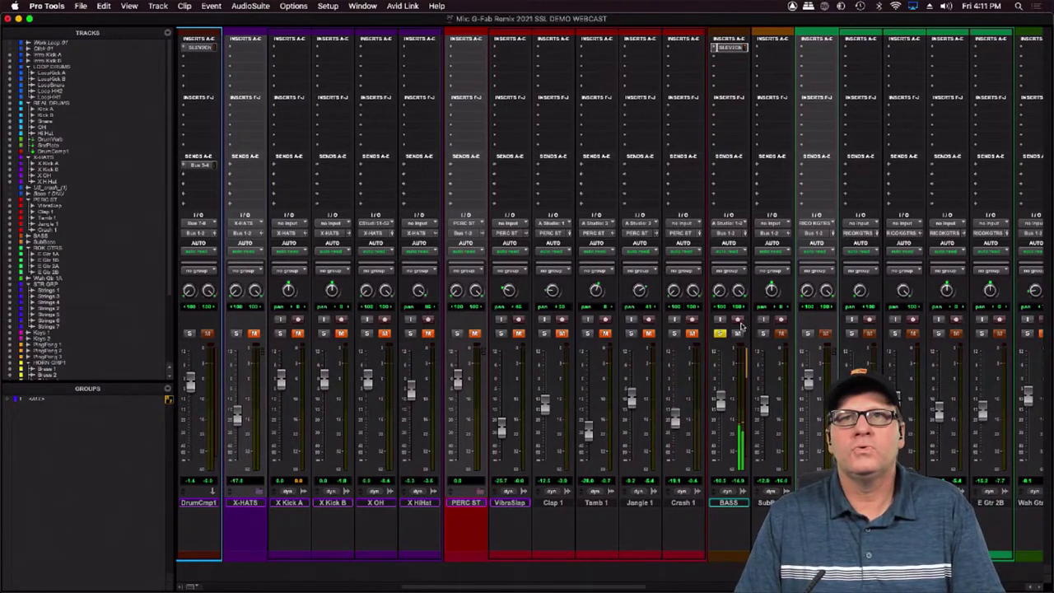
click(719, 335)
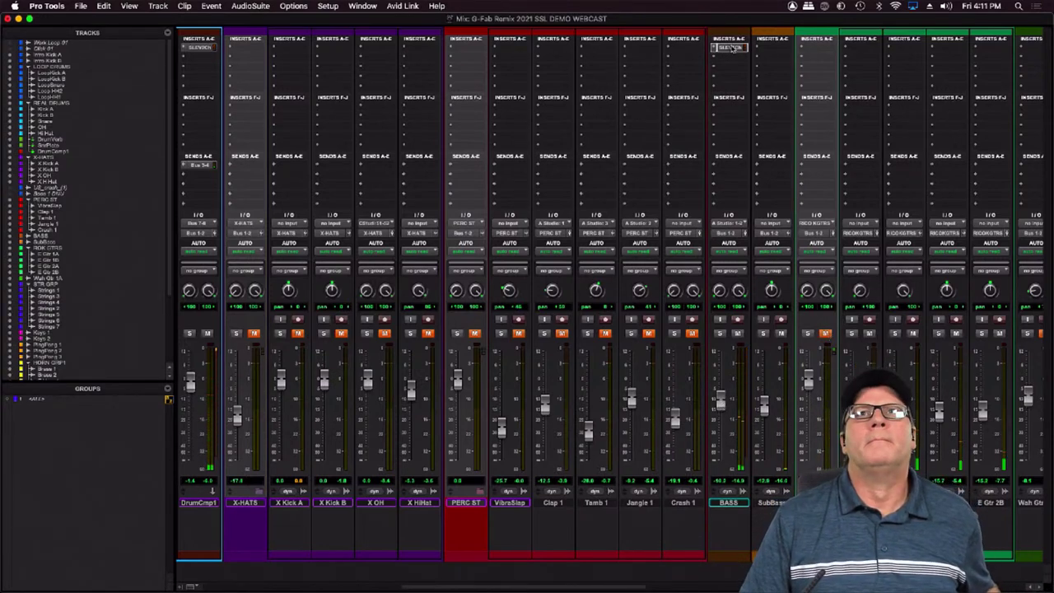
Copy the BASS EV2 Channel to SubBass, solo SubBass, check its high-pass filter, and engage the low-pass filter
drag(733, 48, 774, 50)
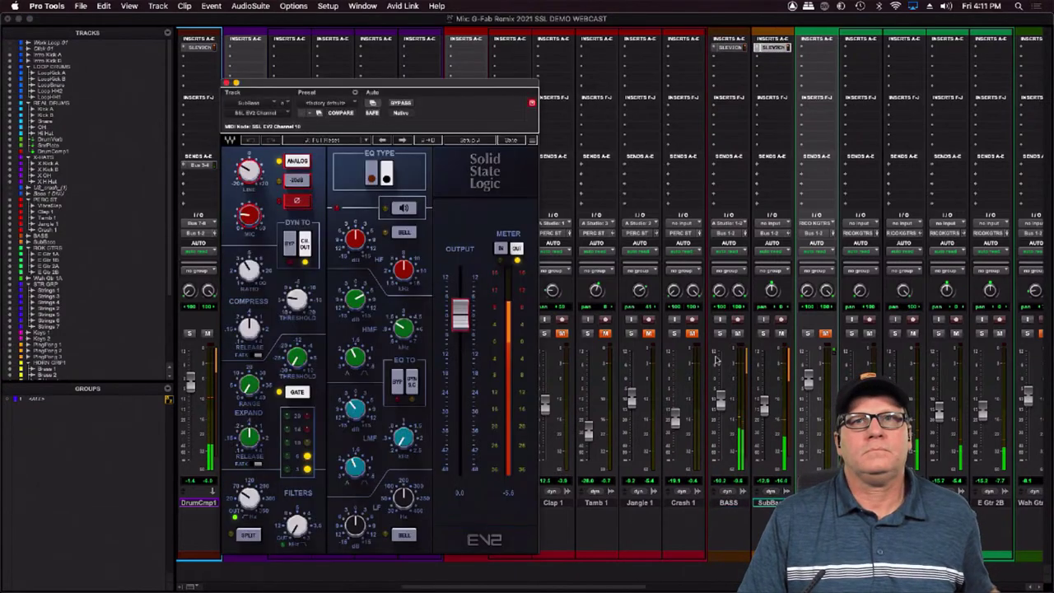
click(765, 334)
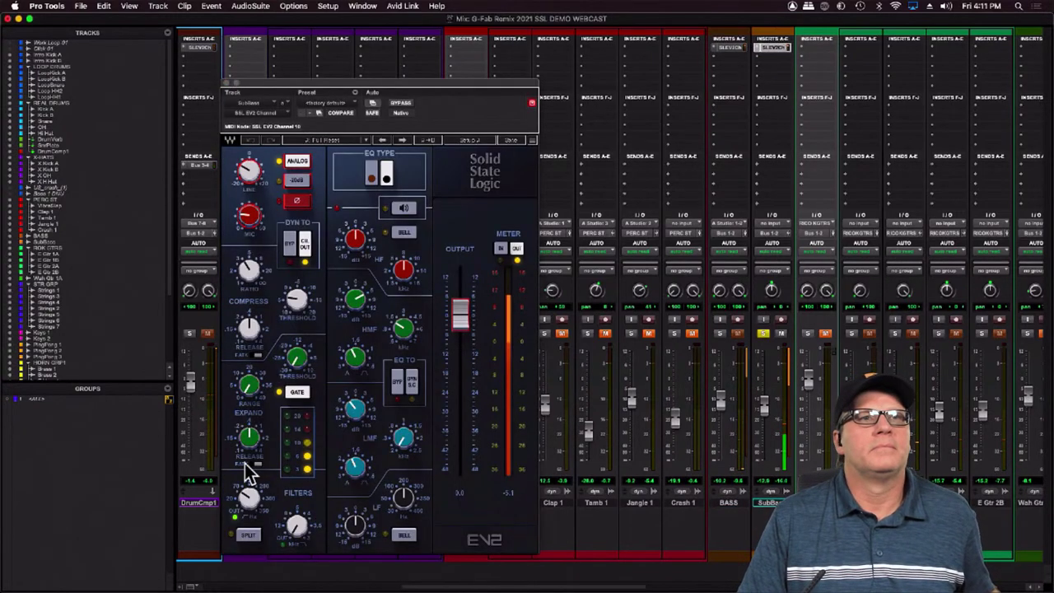
mouse_move(250, 492)
mouse_down()
mouse_move(250, 510)
mouse_move(250, 495)
mouse_up()
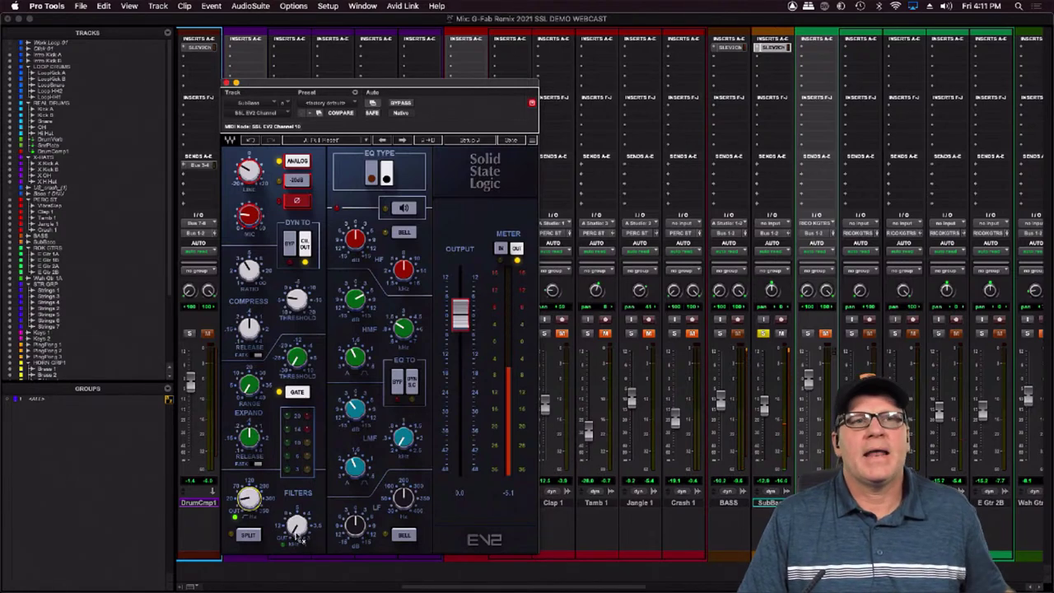
drag(298, 527, 297, 478)
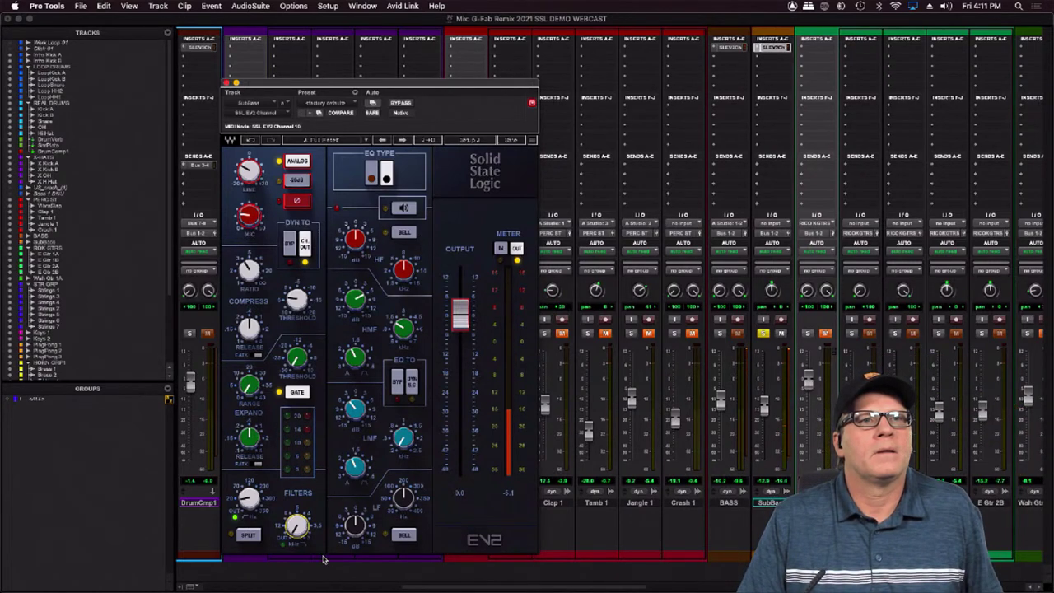
drag(297, 530, 297, 472)
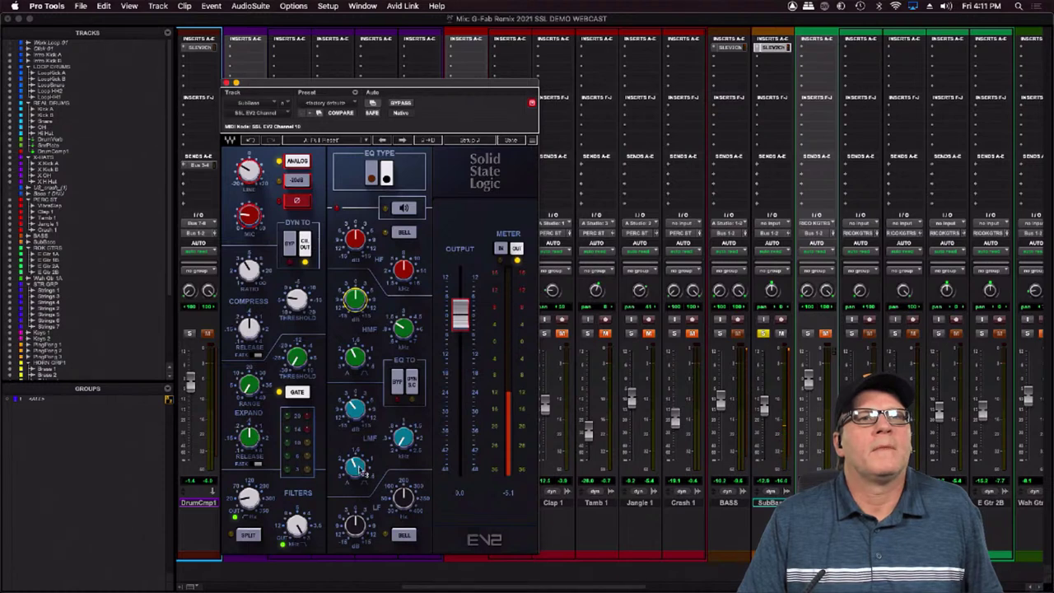
Set SubBass's LF band to bell with a lower frequency and a slight cut, turn on EQ listen mode, and unsolo the track
click(404, 536)
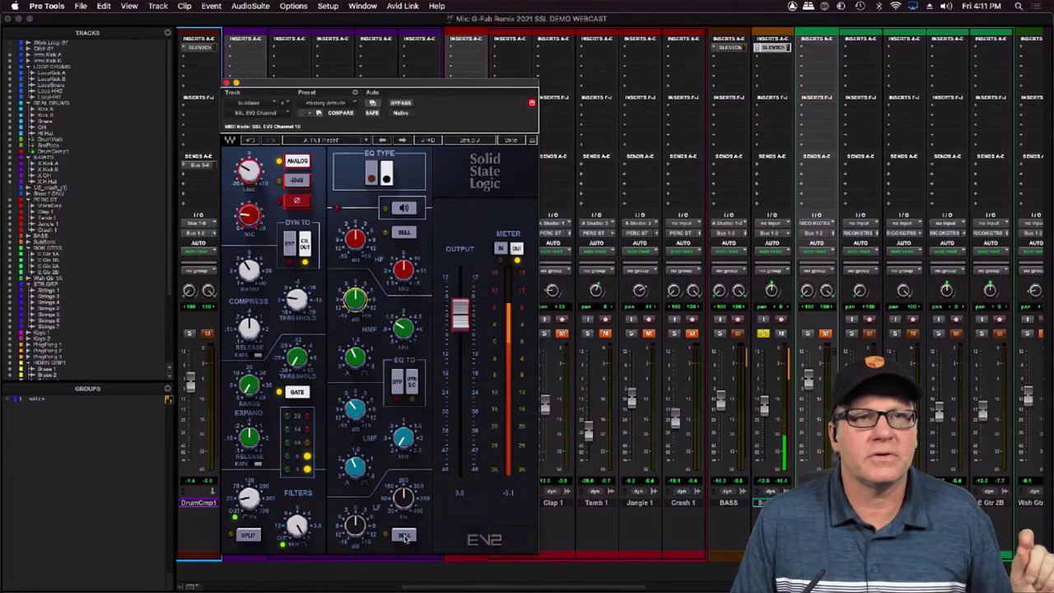
drag(405, 501, 405, 519)
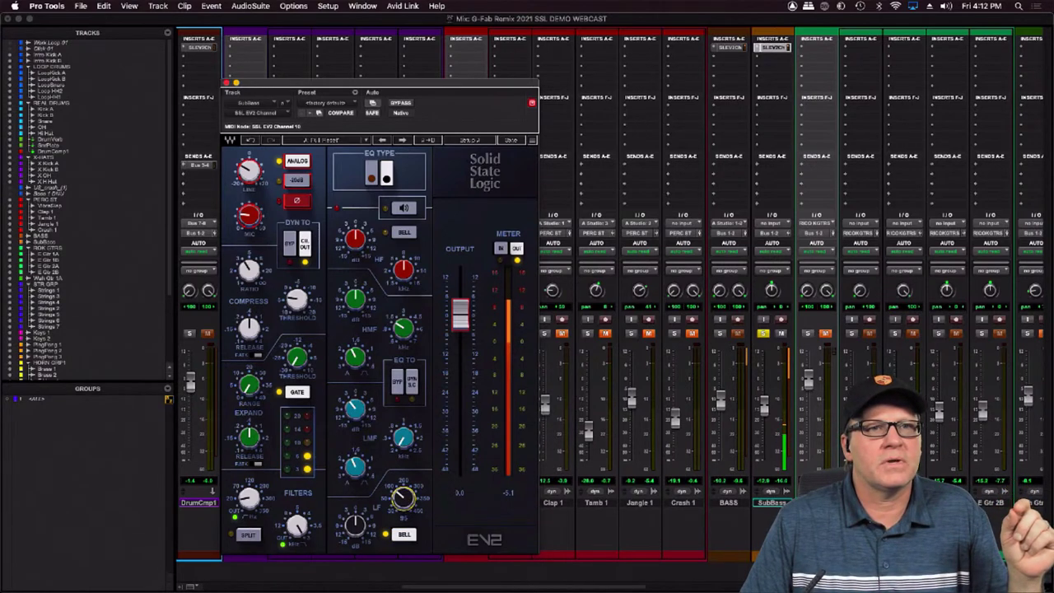
click(404, 208)
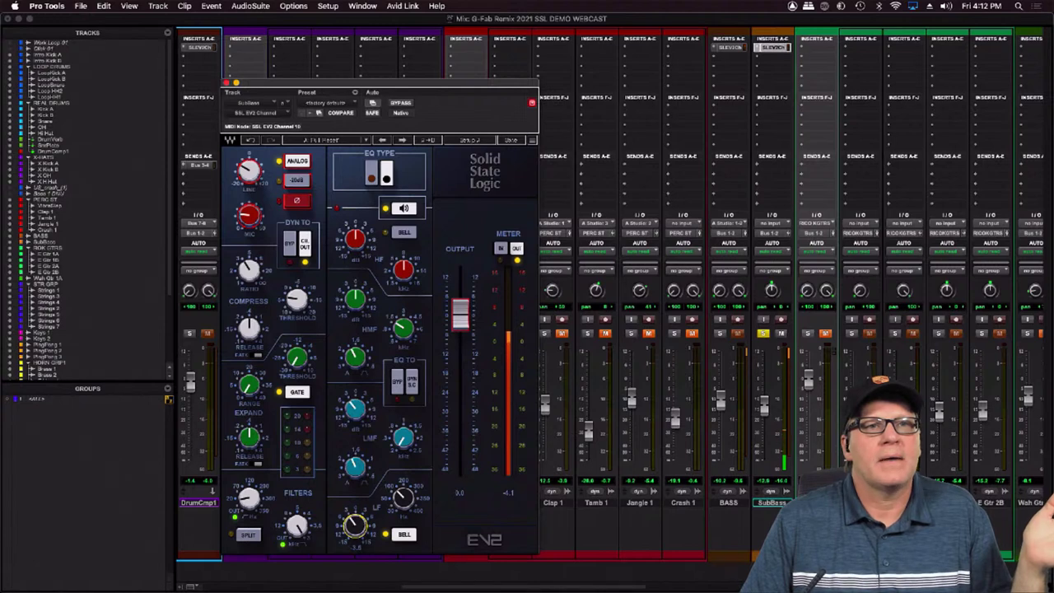
click(764, 333)
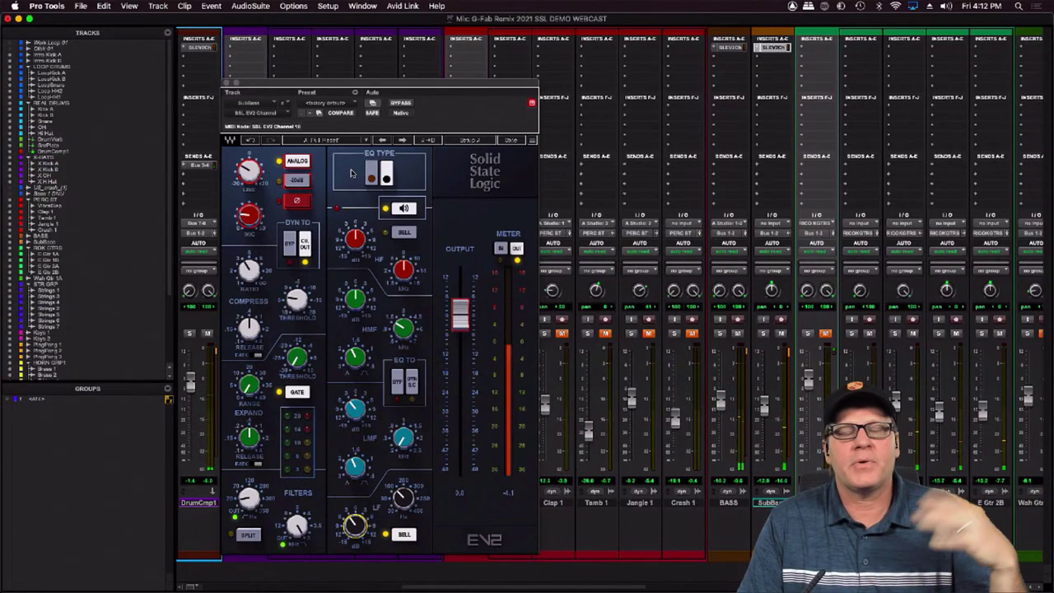
click(227, 84)
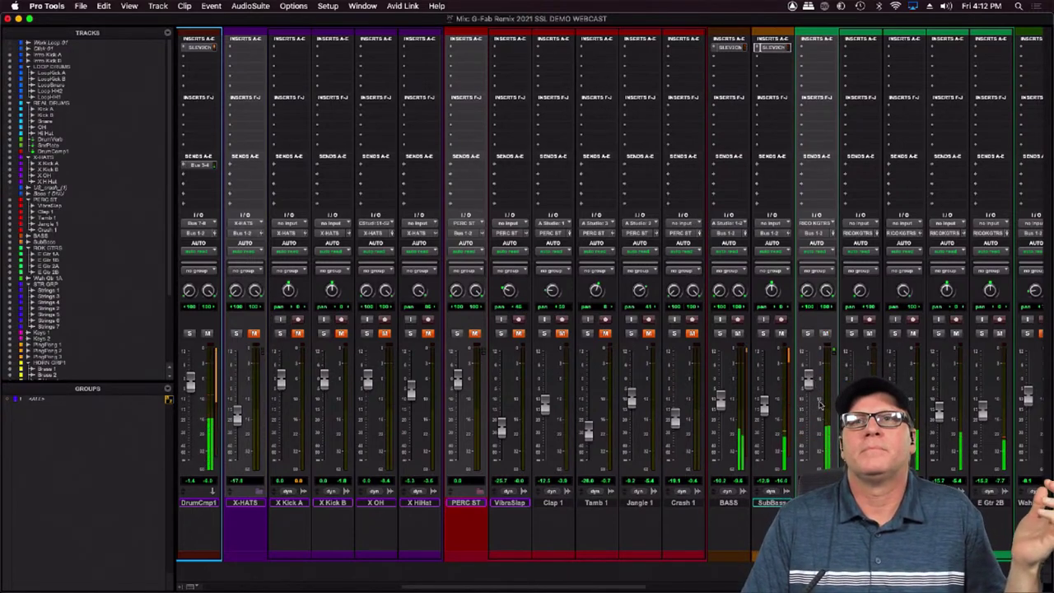
Solo E Gtr 1A and E Gtr 1B, insert SSL EV2 Channel on E Gtr 1A, and engage its high-pass filter
click(851, 333)
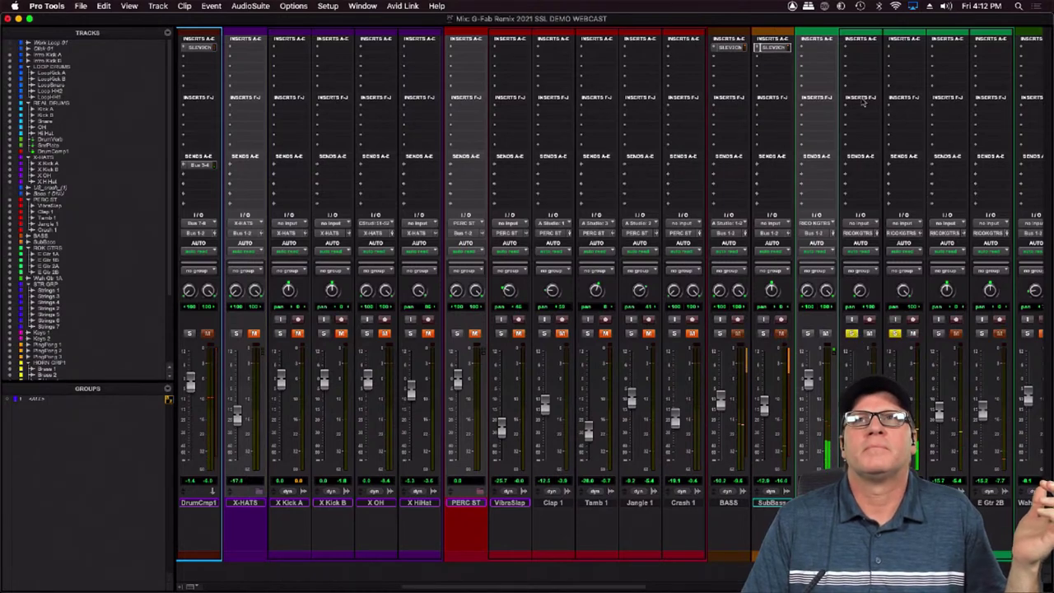
click(848, 49)
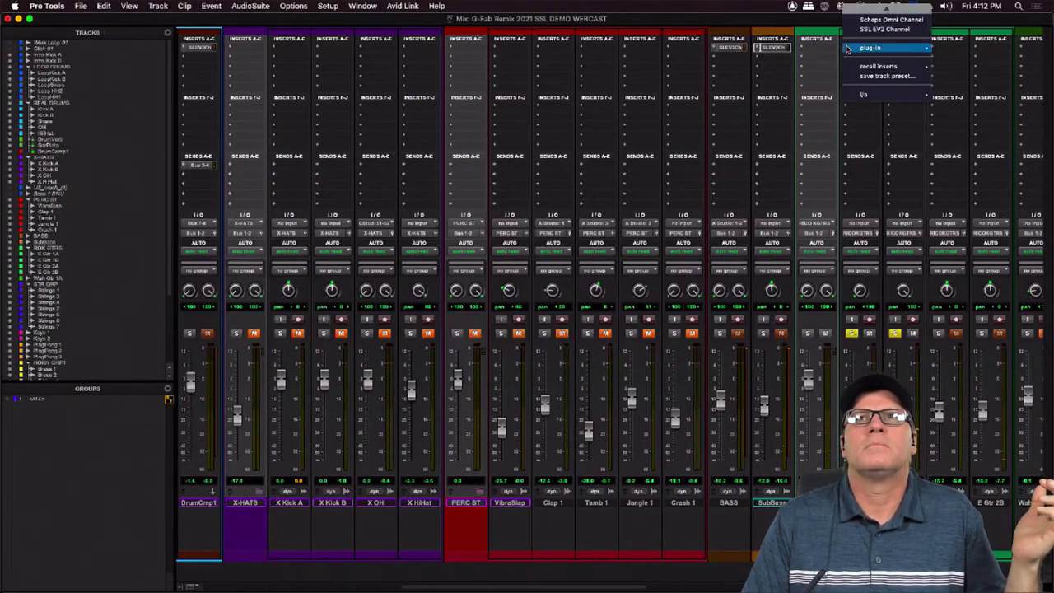
click(874, 32)
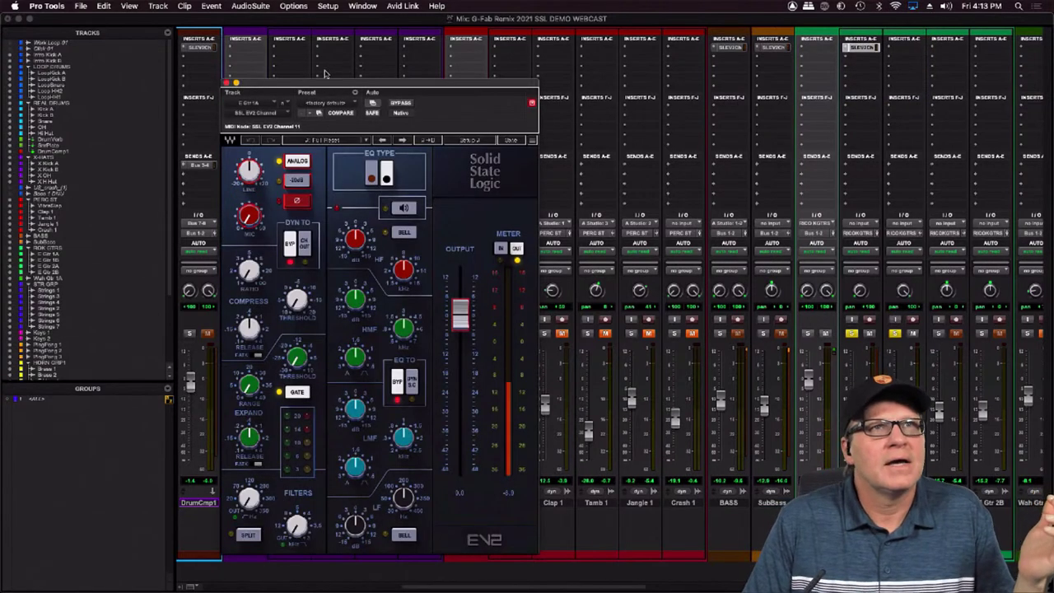
drag(331, 85, 337, 57)
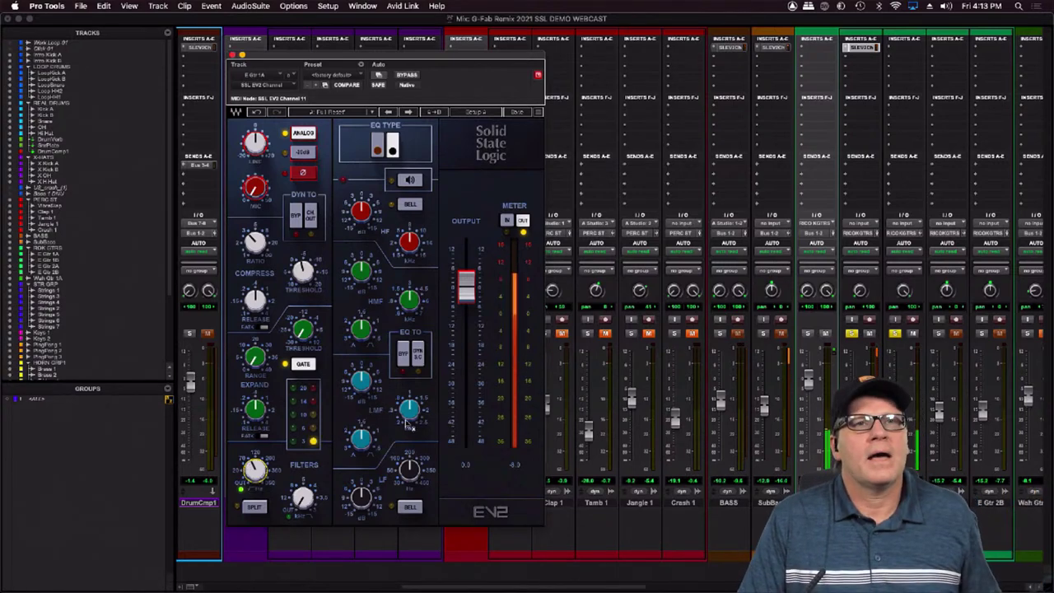
Solo only E Gtr 1A, switch its EQ type to brown, and tune an LMF cut with EQ listen mode on
click(896, 333)
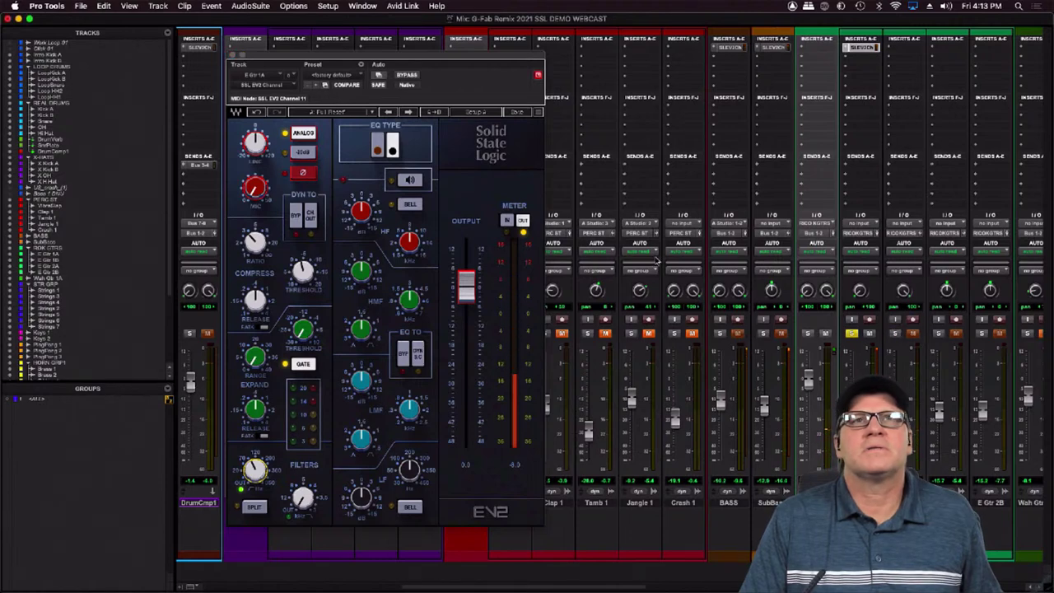
click(377, 151)
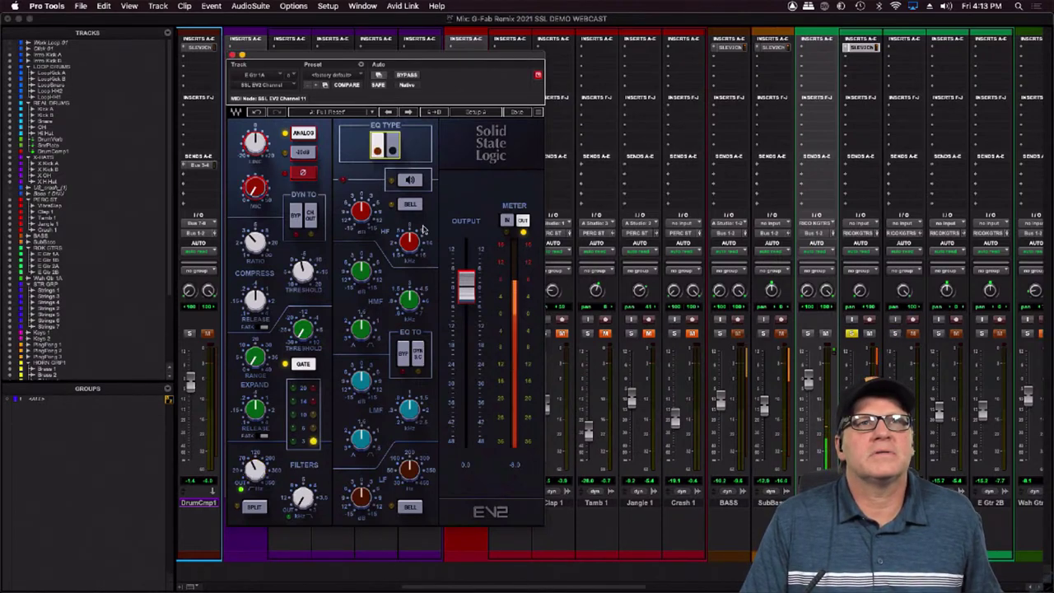
click(410, 180)
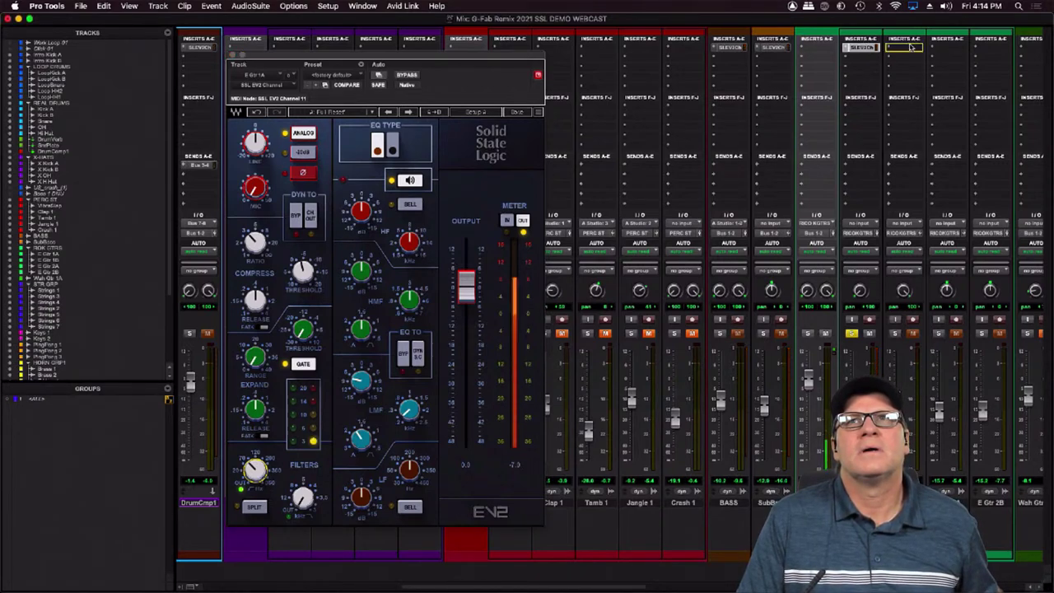
Copy the EV2 Channel from E Gtr 1A to E Gtr 1B, solo E Gtr 1B alongside it, and reopen the E Gtr 1A plug-in
click(896, 333)
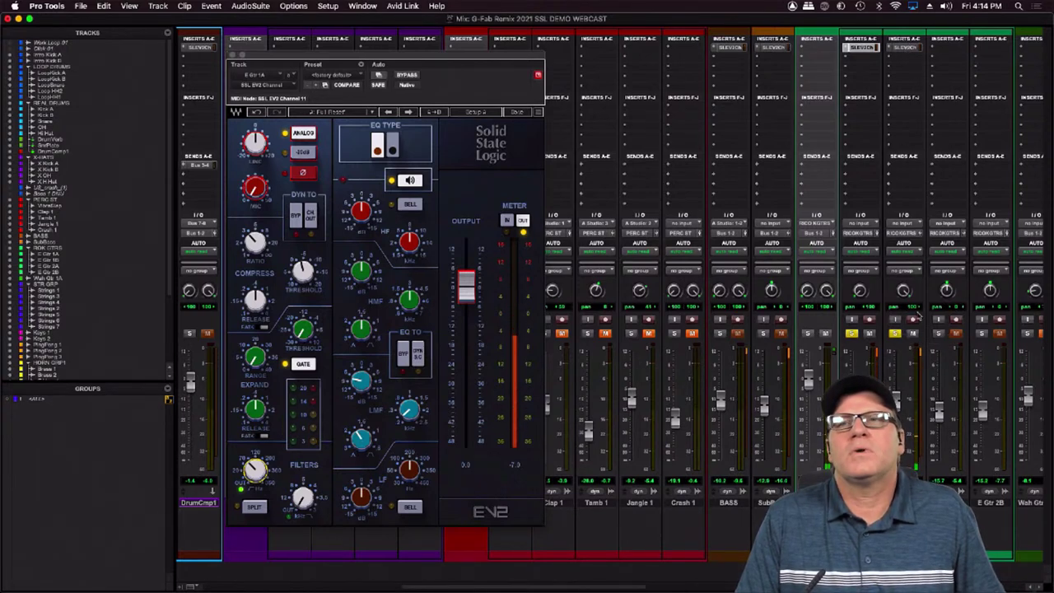
click(863, 47)
click(862, 48)
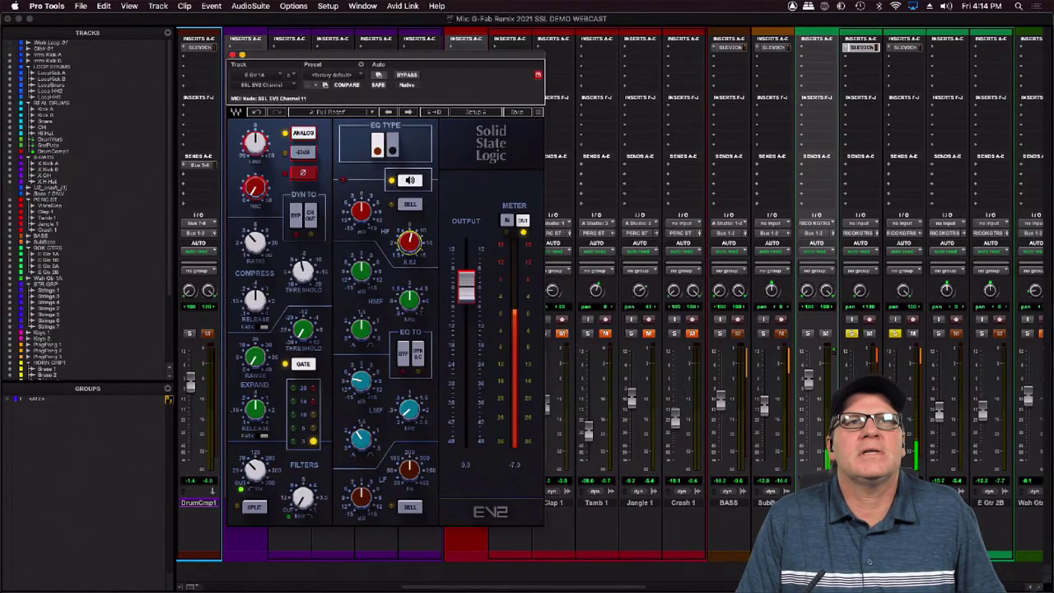
Raise the HF frequency on E Gtr 1A, turn off EQ listen mode, and boost the HF gain
drag(405, 247, 417, 247)
click(413, 182)
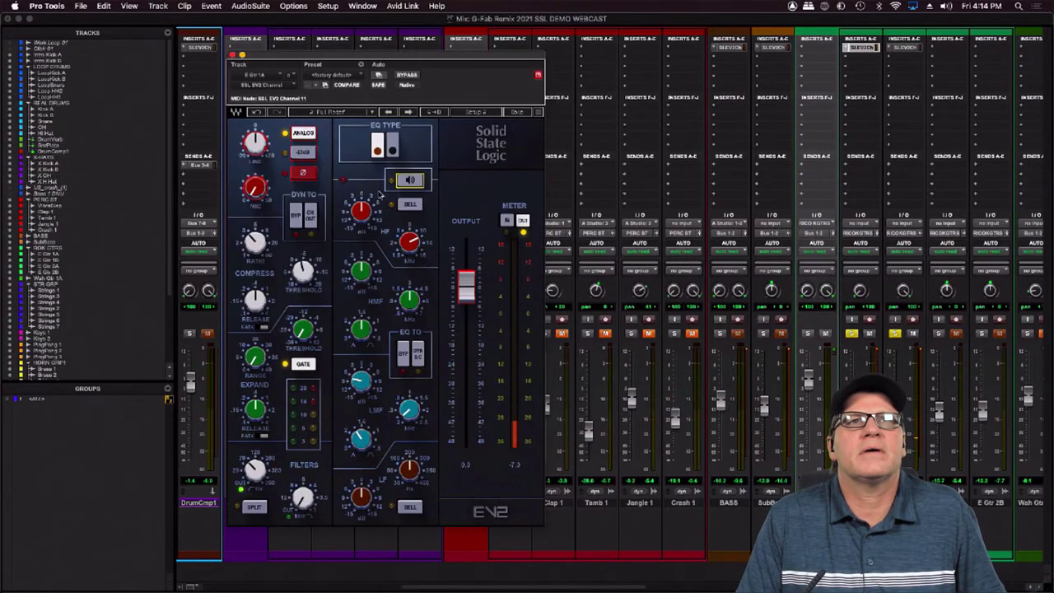
drag(357, 219, 368, 216)
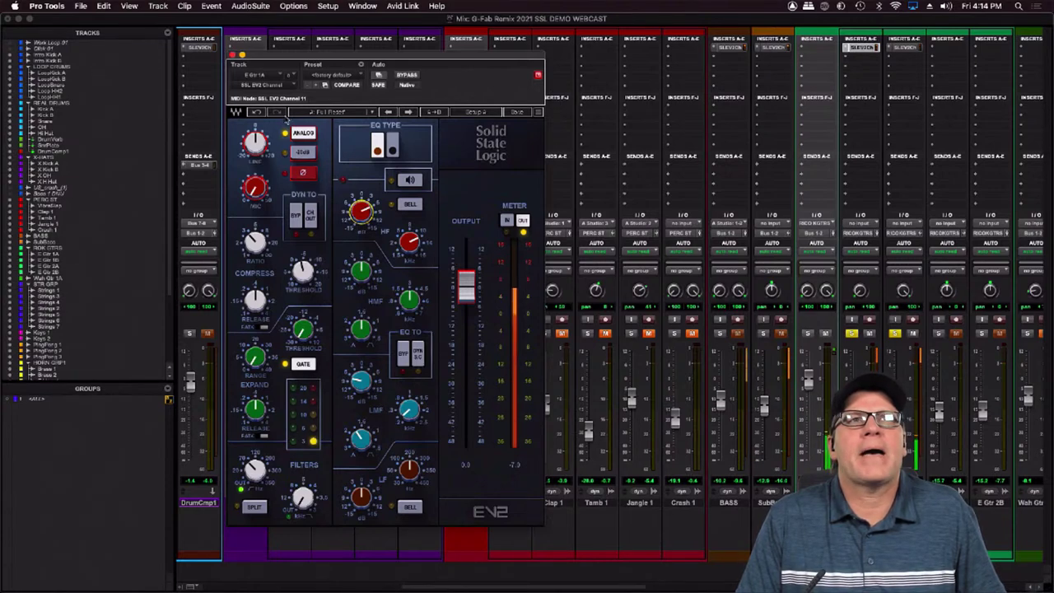
click(233, 55)
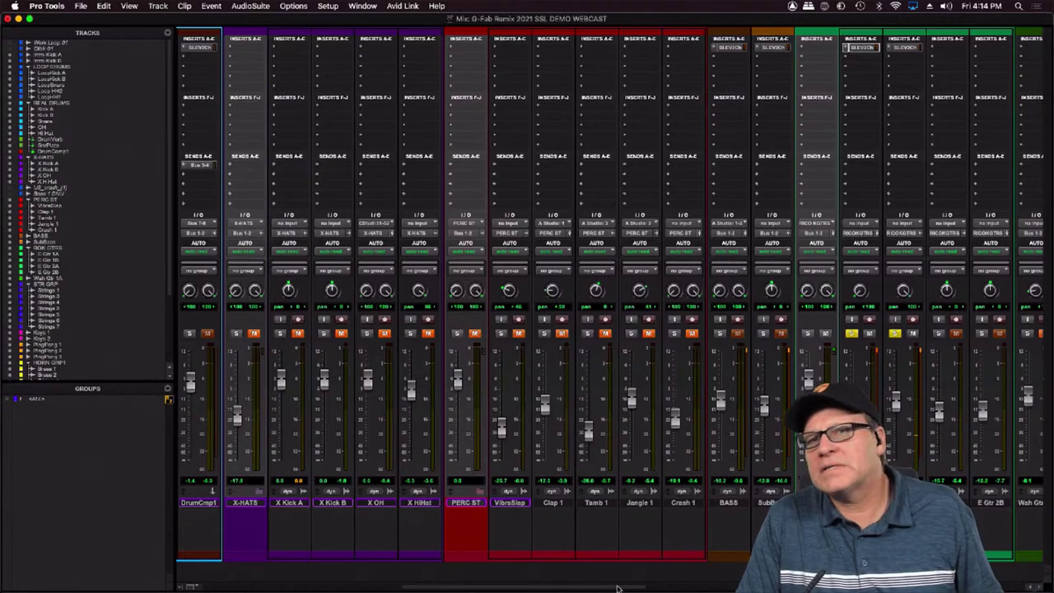
Copy E Gtr 1A's EV2 Channel to E Gtr 2B and E Gtr 2A, and pan those two tracks wide
drag(619, 588, 779, 588)
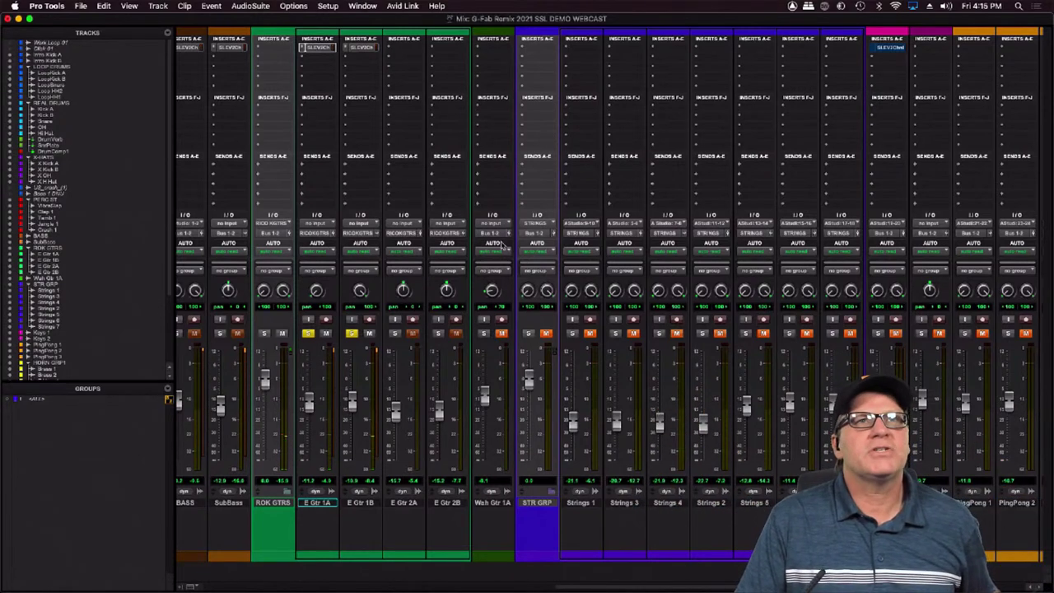
drag(438, 51, 451, 55)
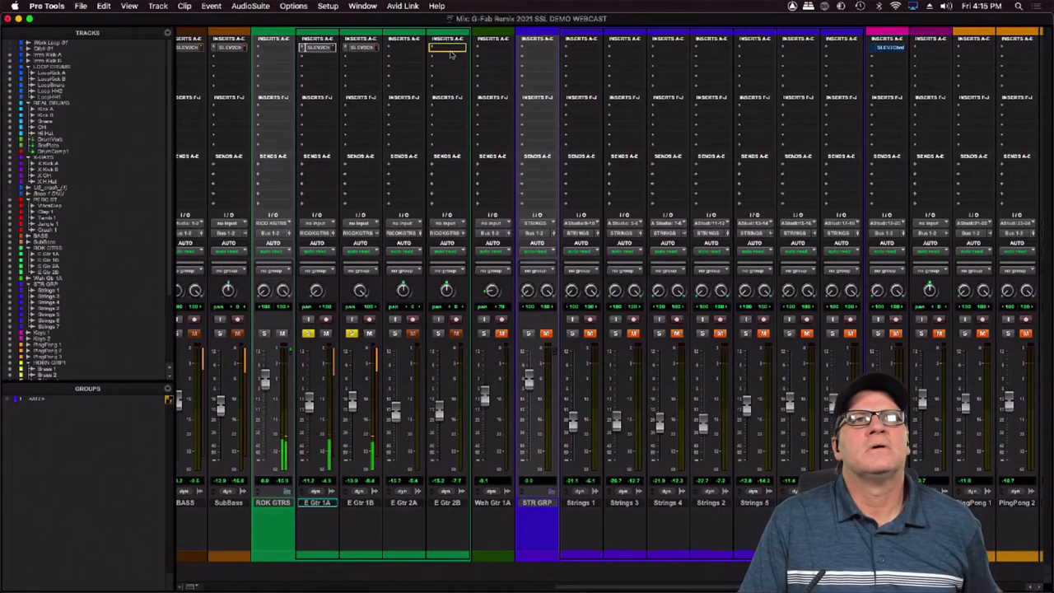
drag(325, 51, 395, 49)
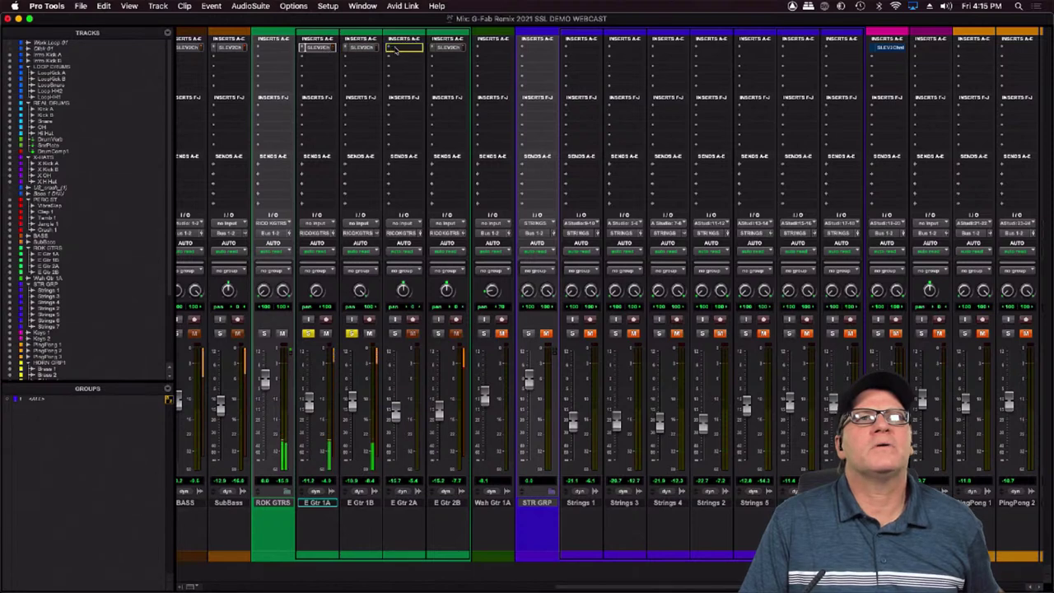
drag(405, 291, 416, 49)
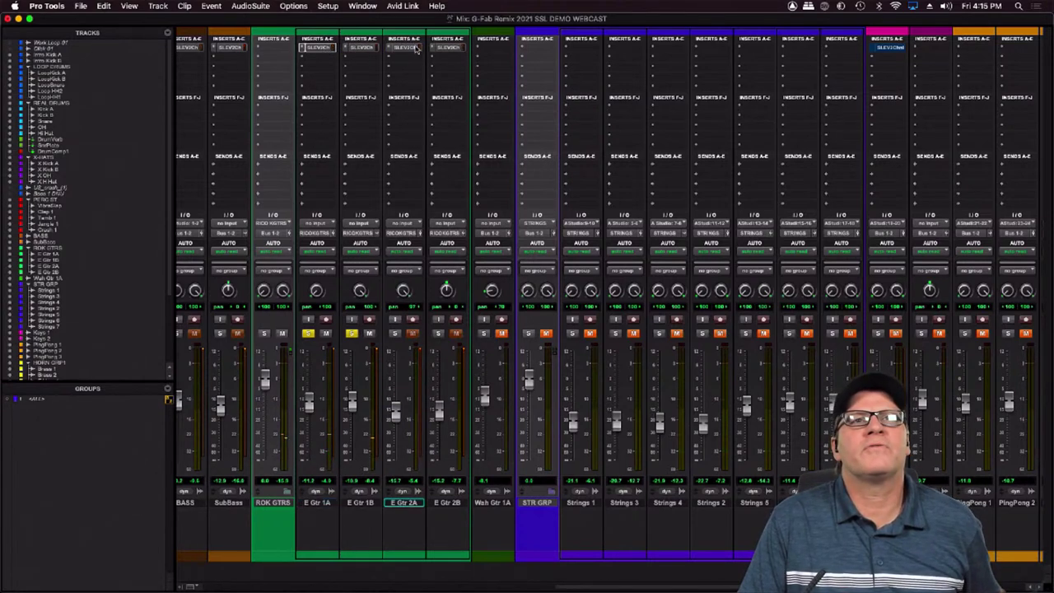
drag(447, 287, 453, 124)
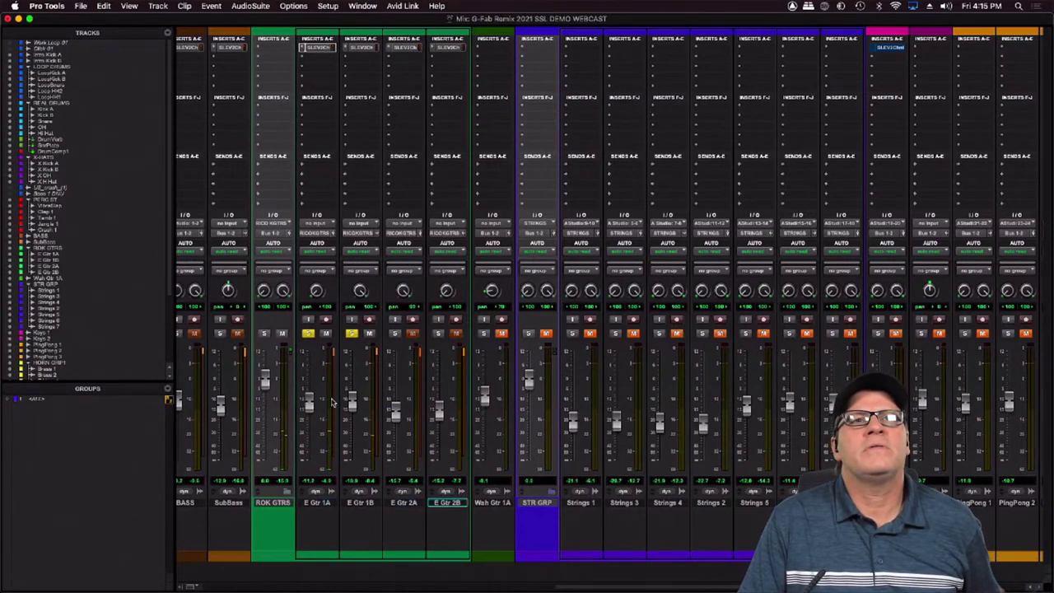
Solo E Gtr 2A and E Gtr 2B with the other rock guitars, and play back the four together
click(395, 332)
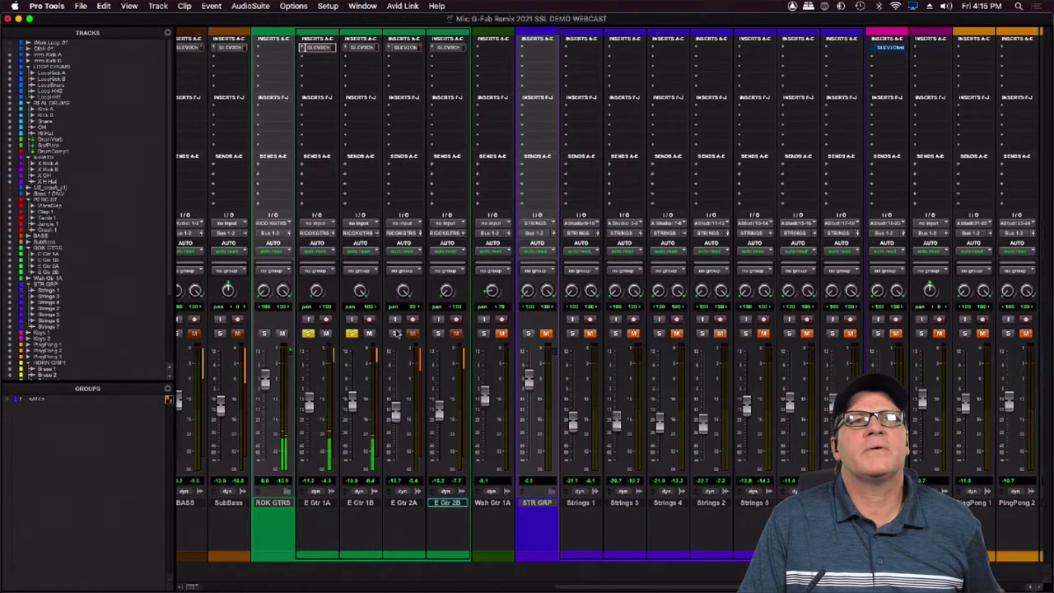
click(438, 333)
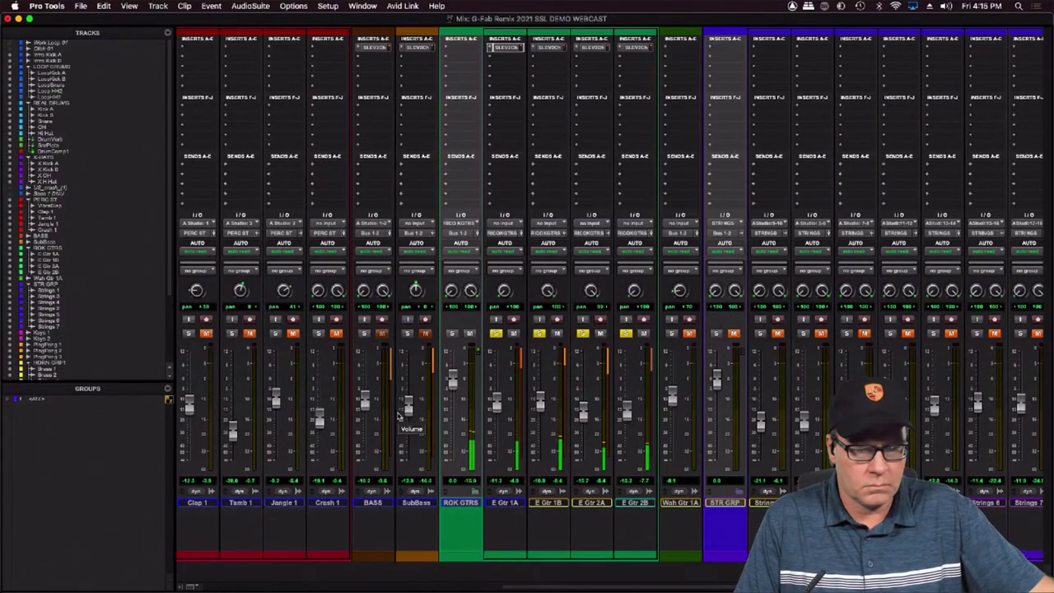
scroll(400, 417, left, 4)
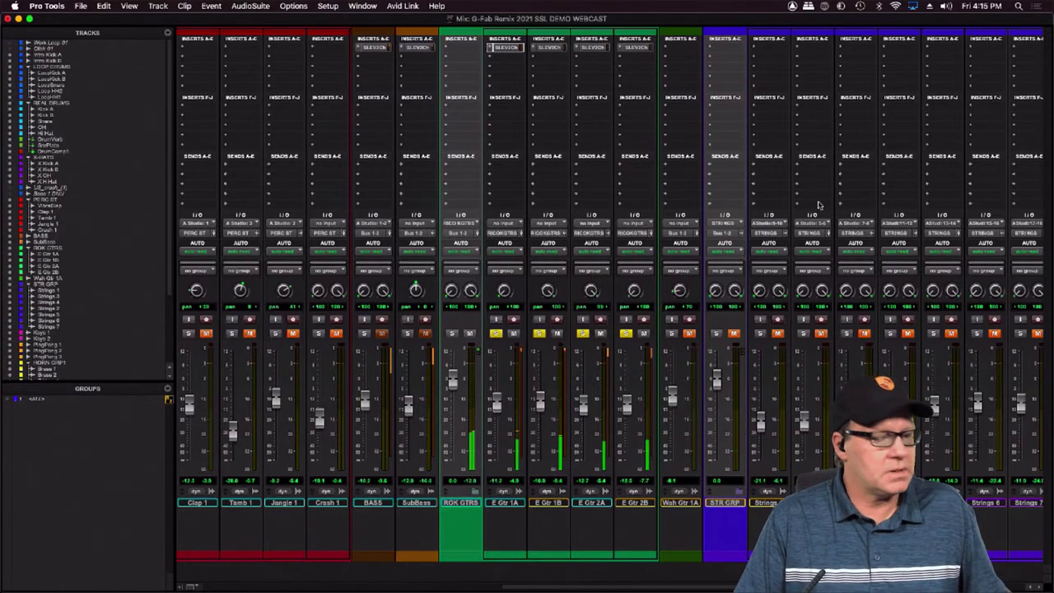
key(space)
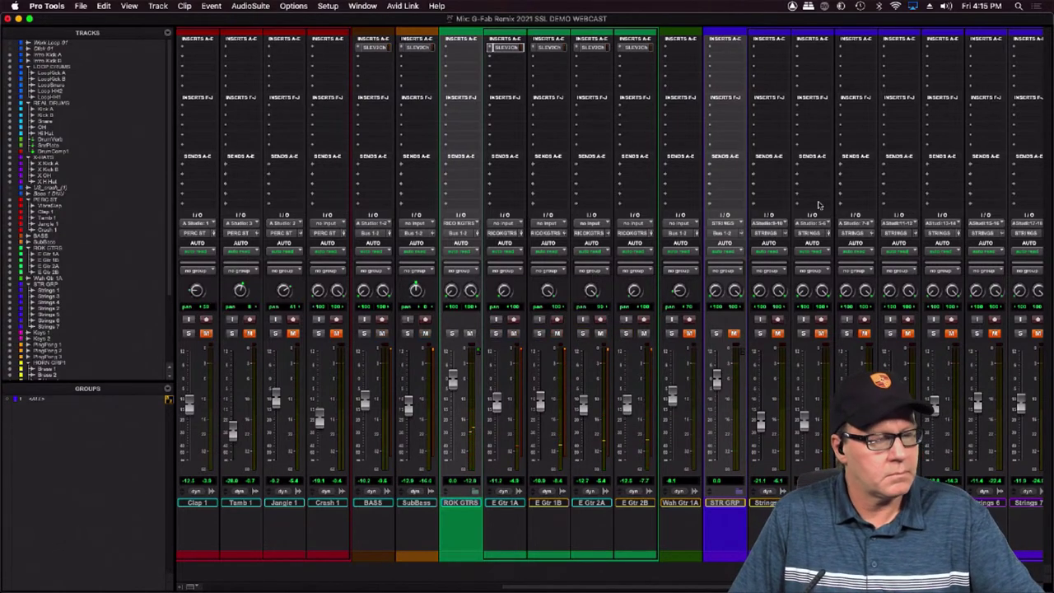
key(space)
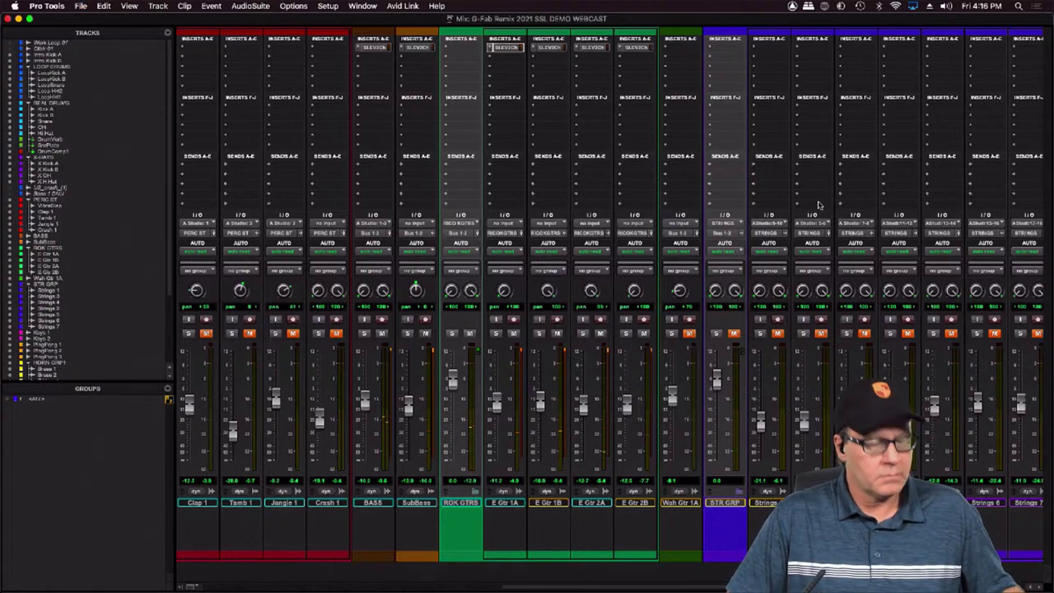
Compare the four E Gtr tracks with and without processing by making their EV2 Channel inserts inactive and active again
click(634, 503)
shift+click(506, 503)
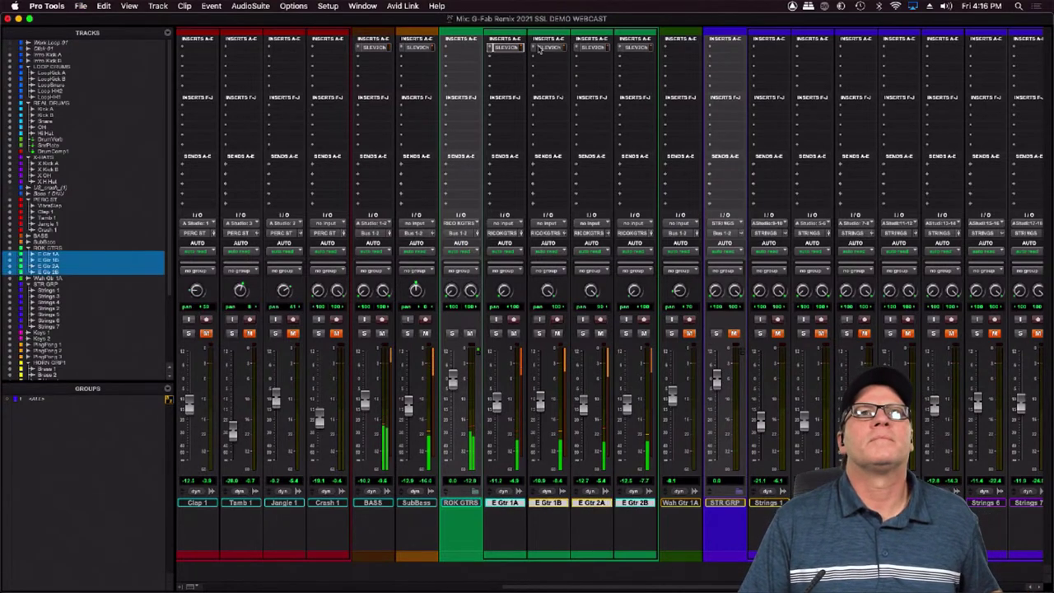
right_click(505, 50)
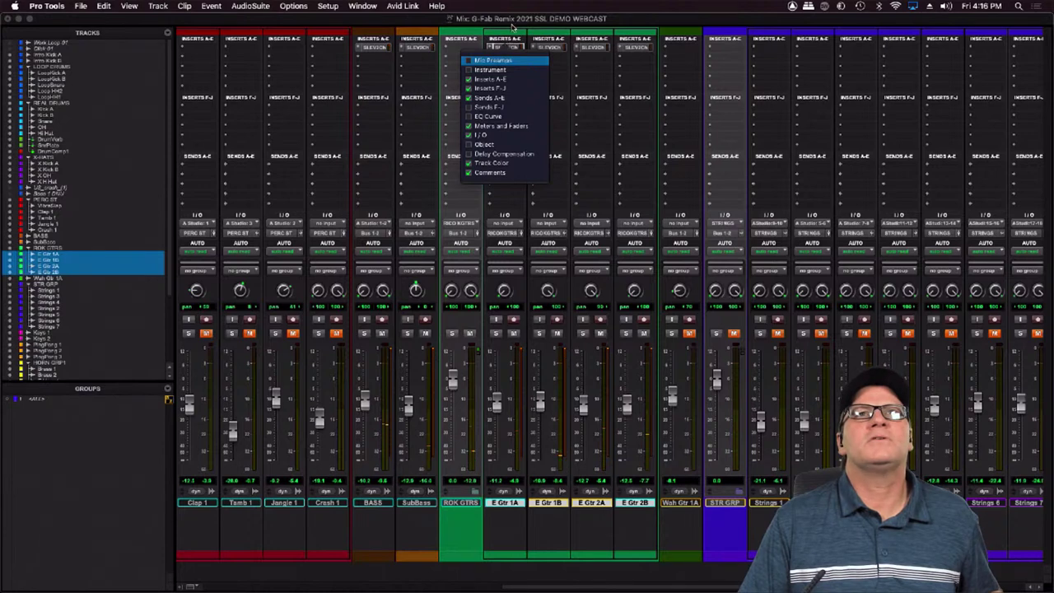
click(513, 29)
right_click(511, 51)
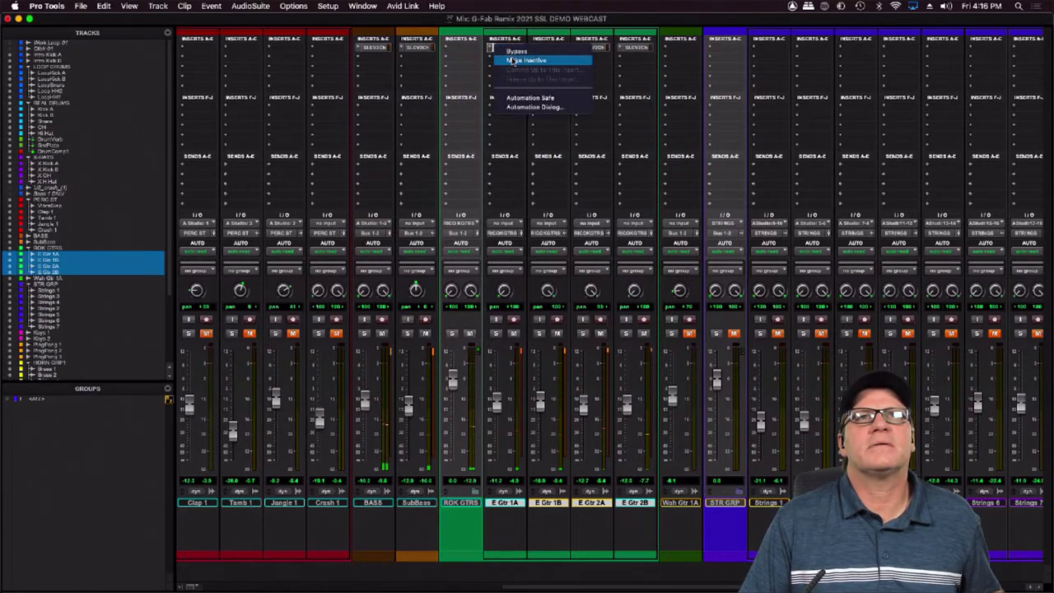
click(515, 61)
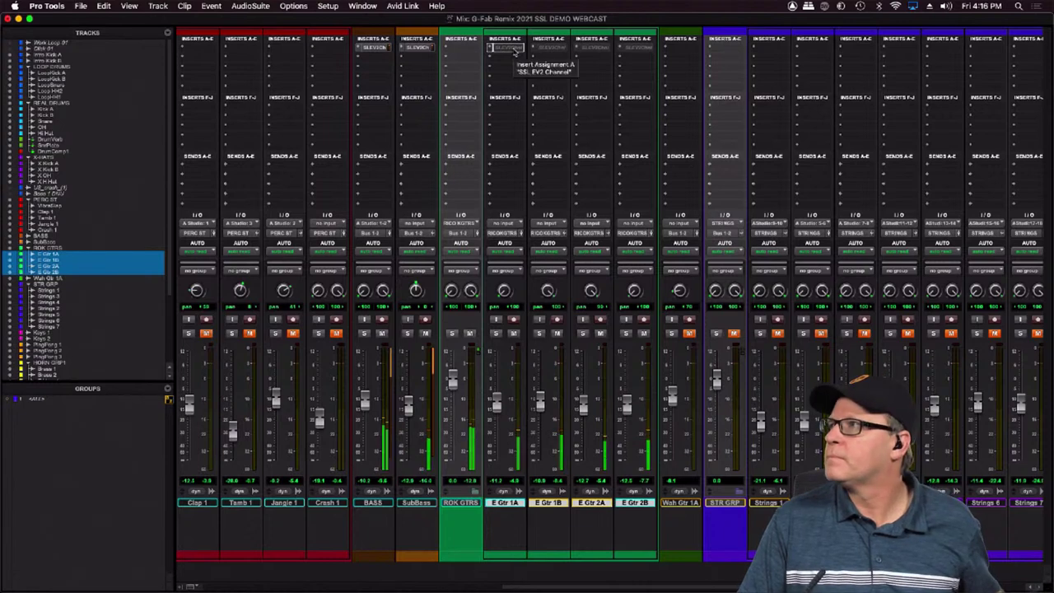
right_click(515, 51)
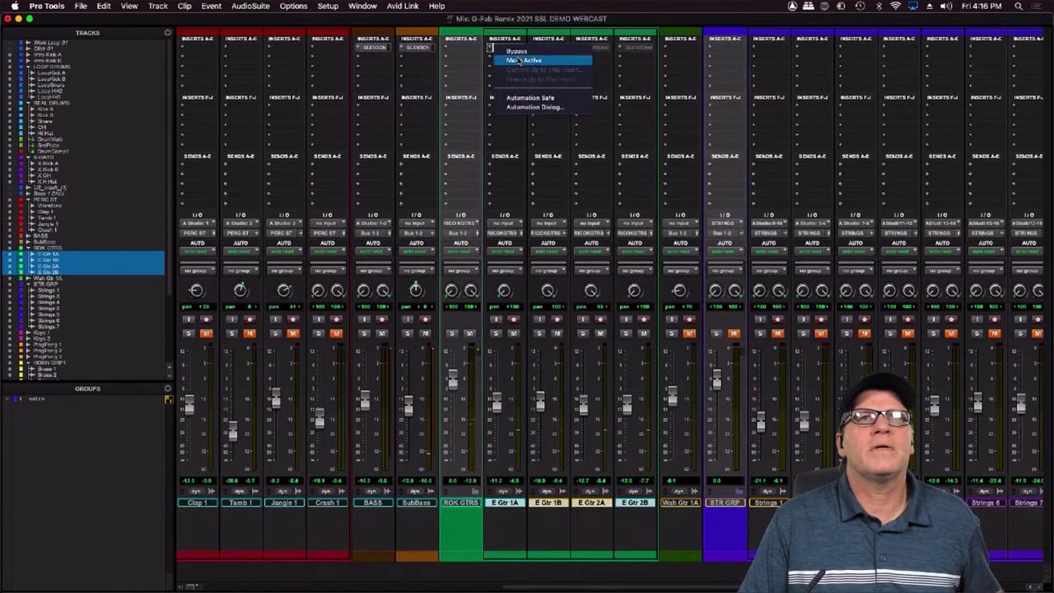
click(519, 60)
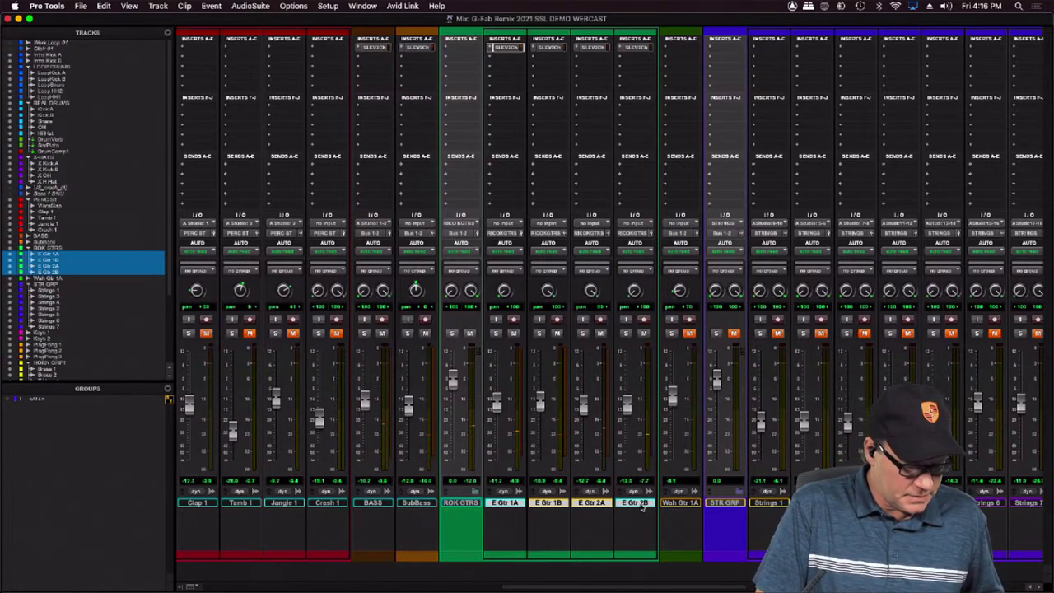
Create one new stereo Aux Input track named GtrVerb after E Gtr 2B
key(super+shift+n)
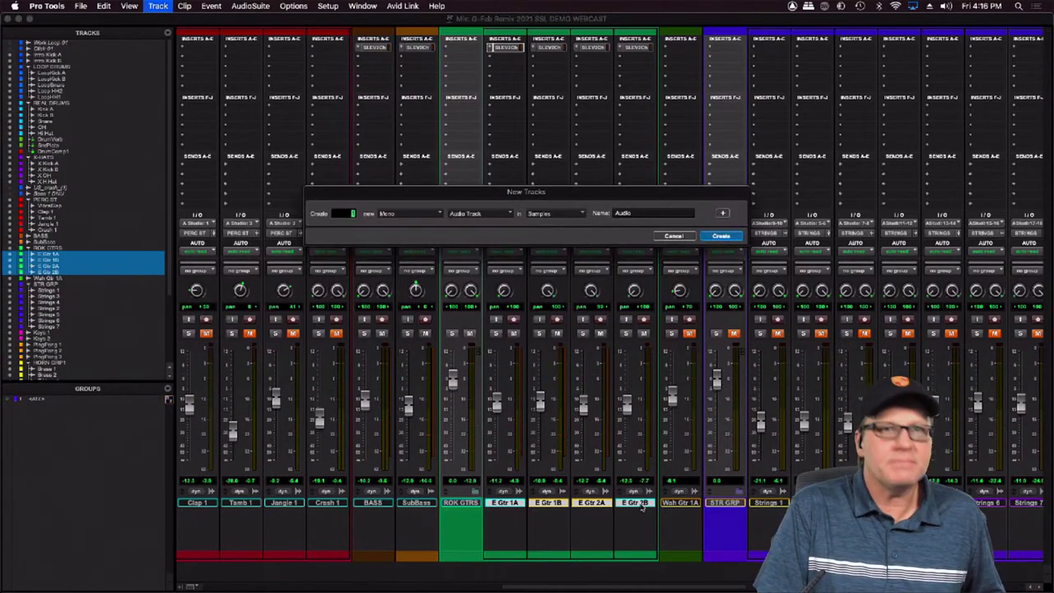
click(425, 217)
click(422, 227)
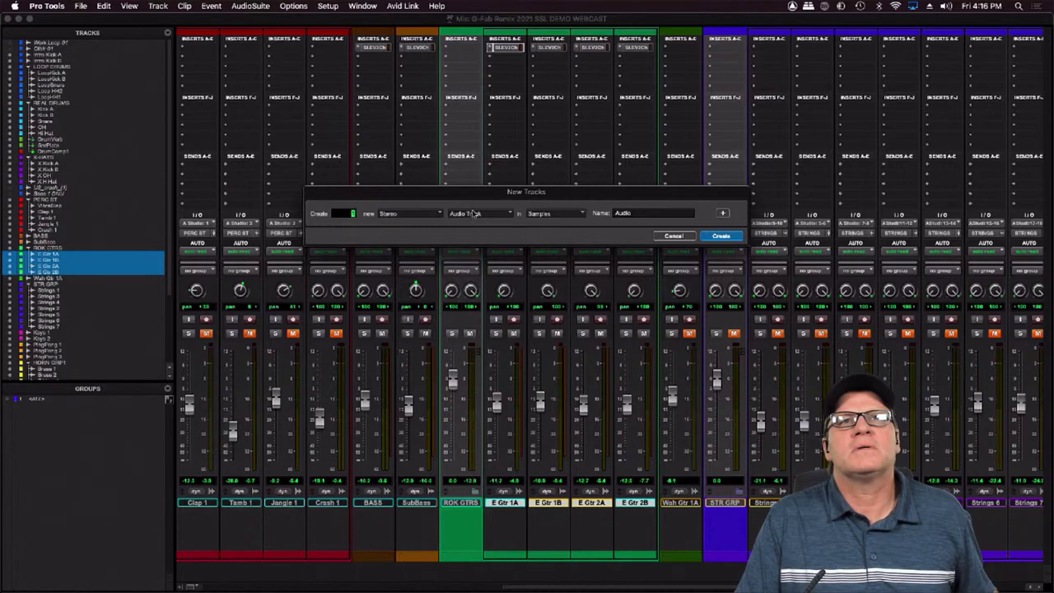
click(475, 213)
click(475, 224)
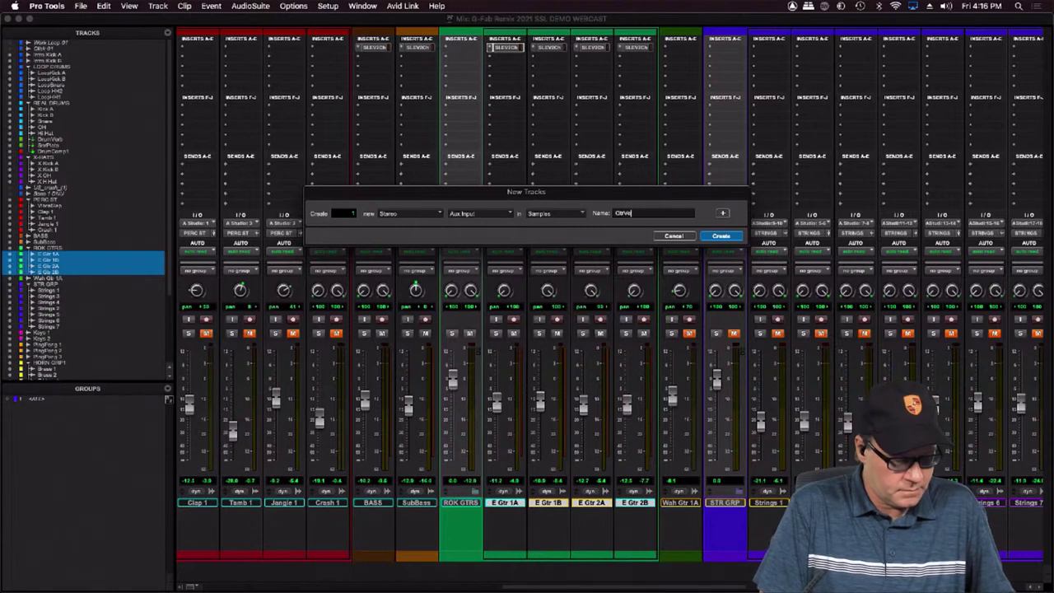
key(Return)
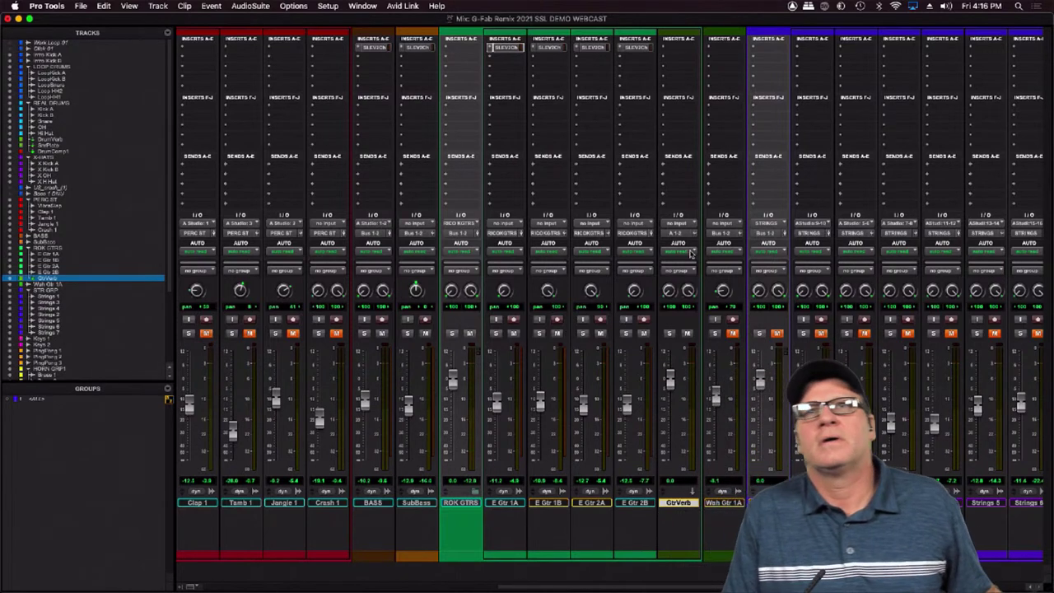
Route the output of GtrVerb to the MIX BUS track
click(682, 234)
mouse_move(706, 264)
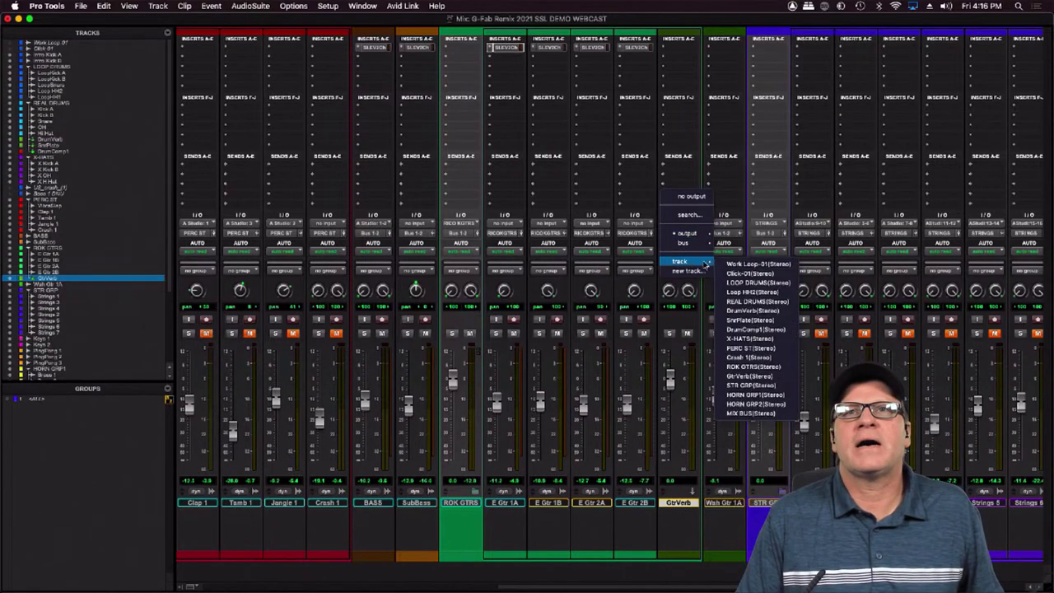
click(757, 413)
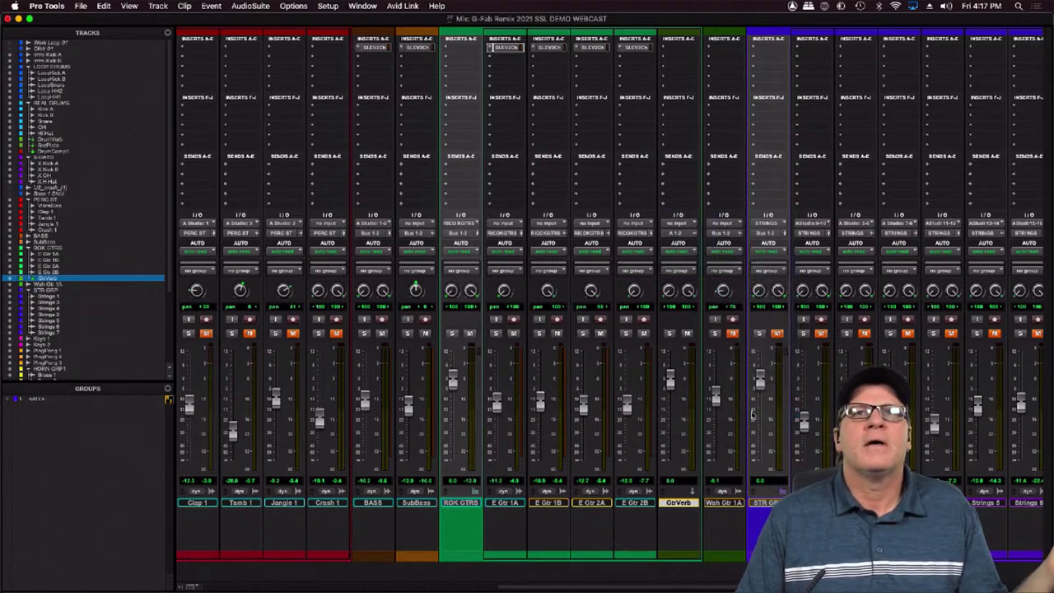
Route the output of GtrVerb to the ROK GTRS track
click(671, 237)
mouse_move(672, 234)
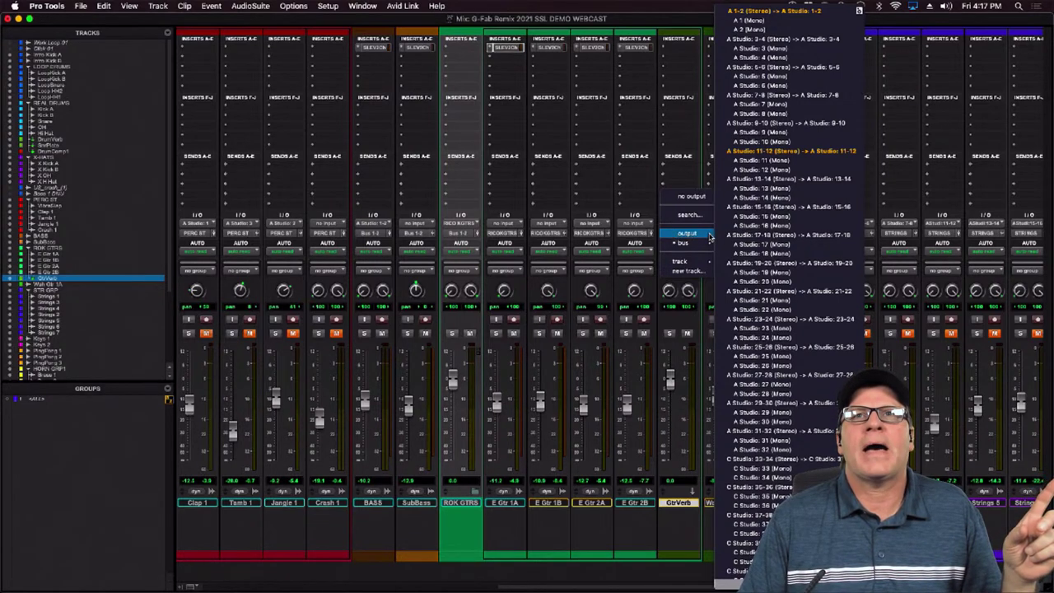
mouse_move(705, 245)
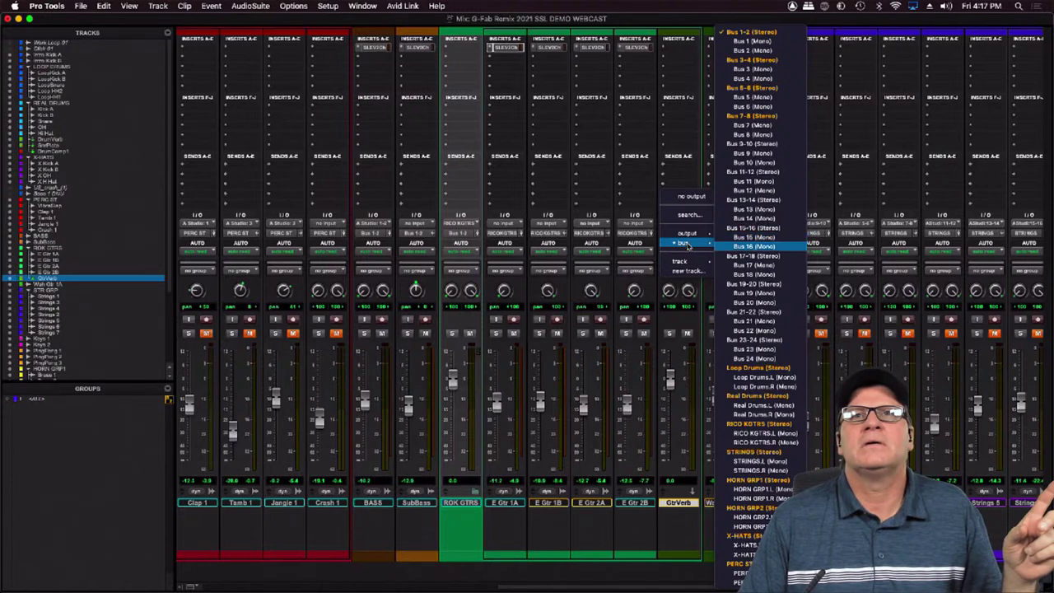
mouse_move(682, 261)
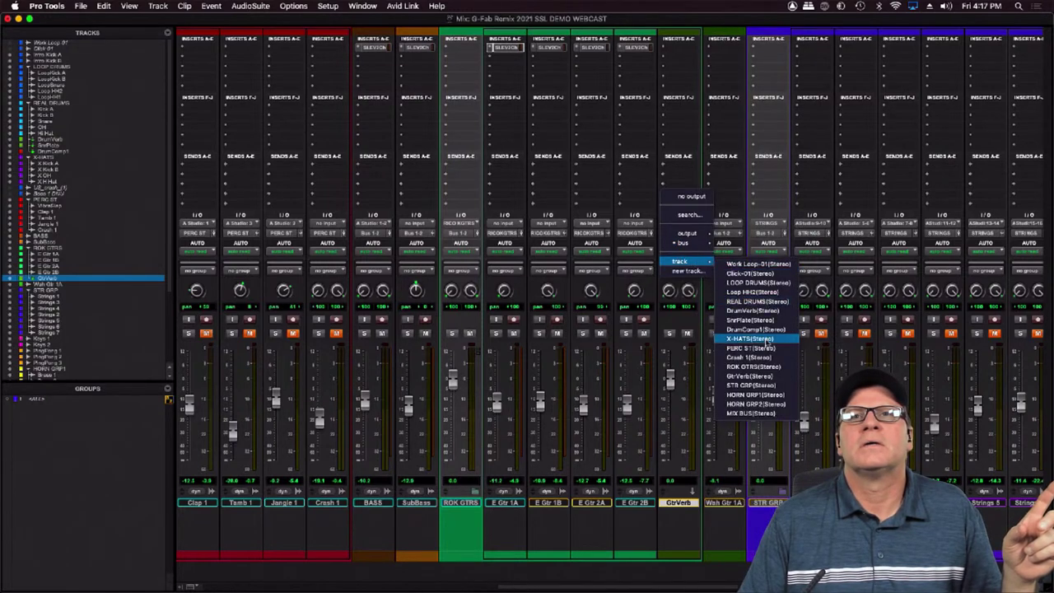
click(760, 368)
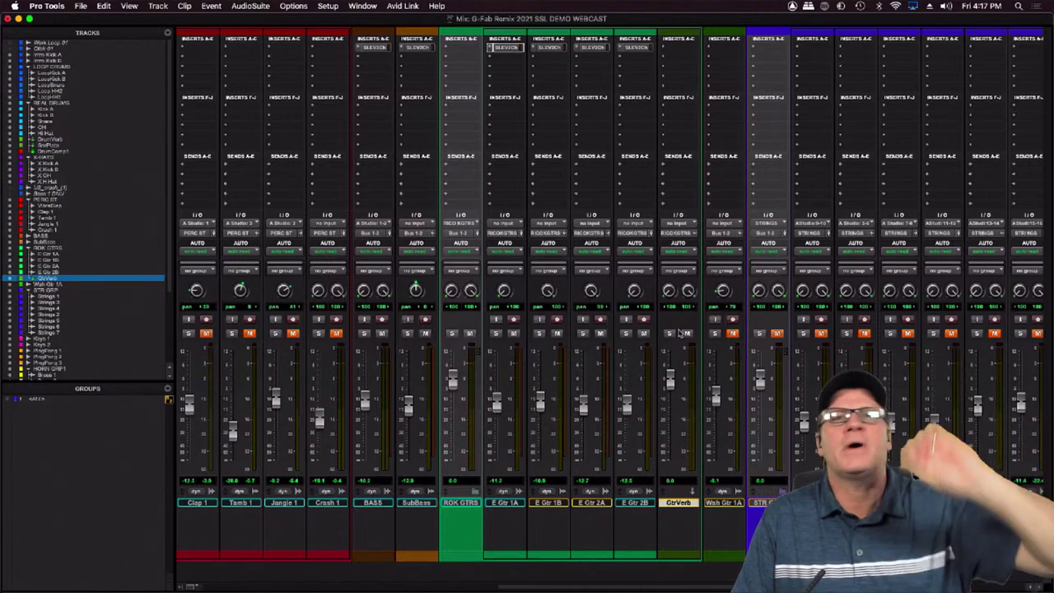
Insert the stereo Abbey Road Chambers plug-in in the first insert slot of GtrVerb
click(664, 49)
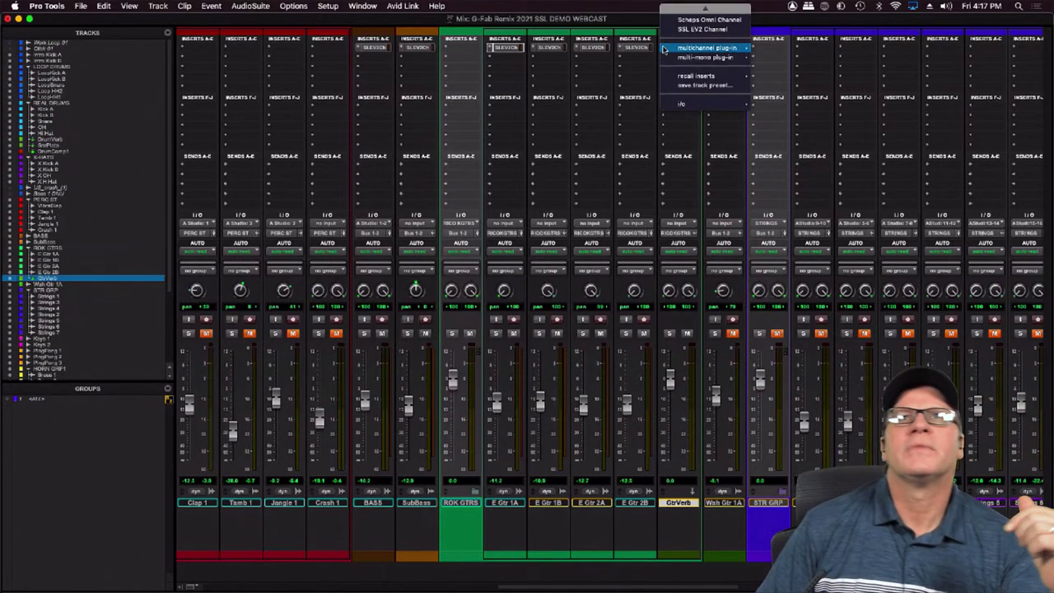
mouse_move(717, 47)
mouse_move(779, 38)
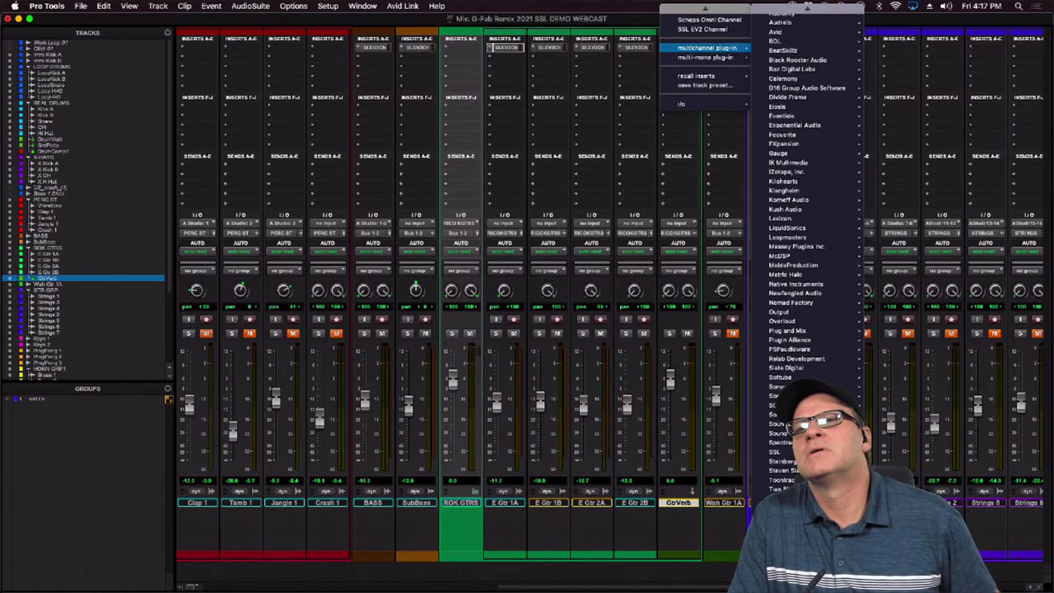
mouse_move(785, 552)
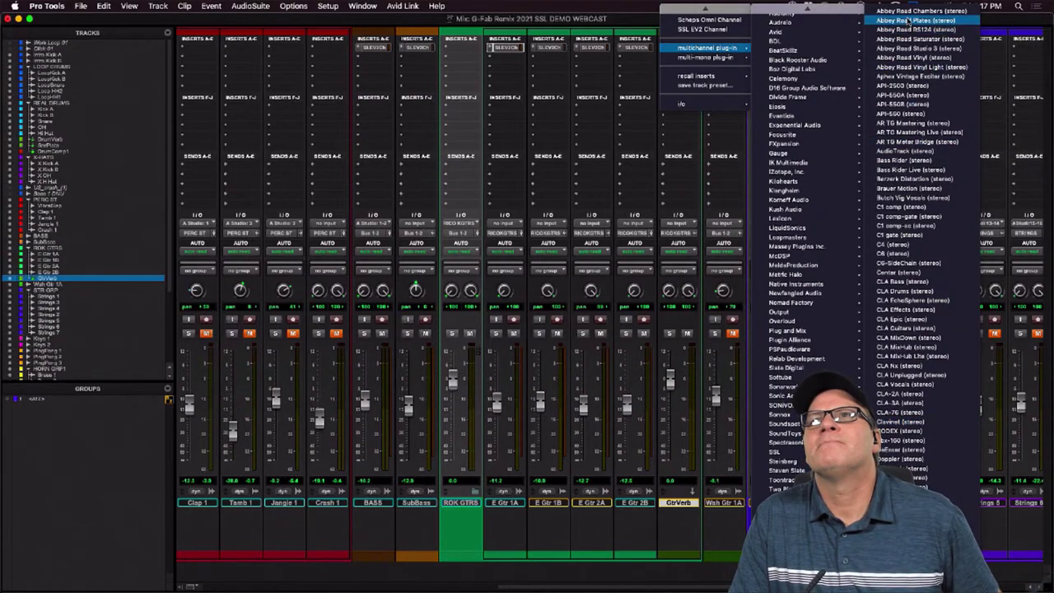
click(909, 13)
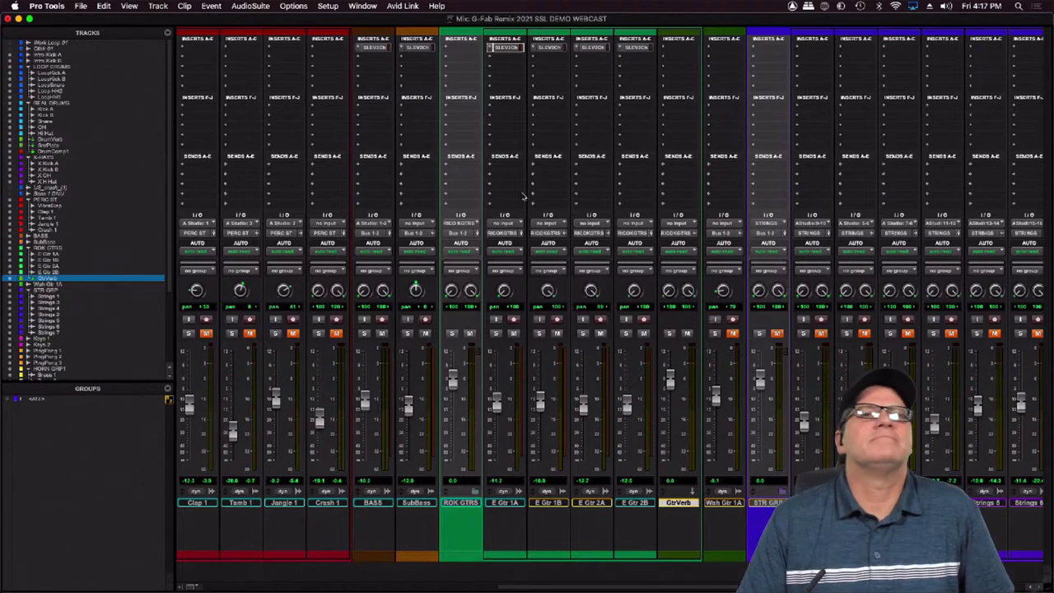
drag(508, 65, 512, 83)
Load the Acoustic Mirror preset from the Abbey Road presets in Abbey Road Chambers and move the plug-in window aside
click(449, 119)
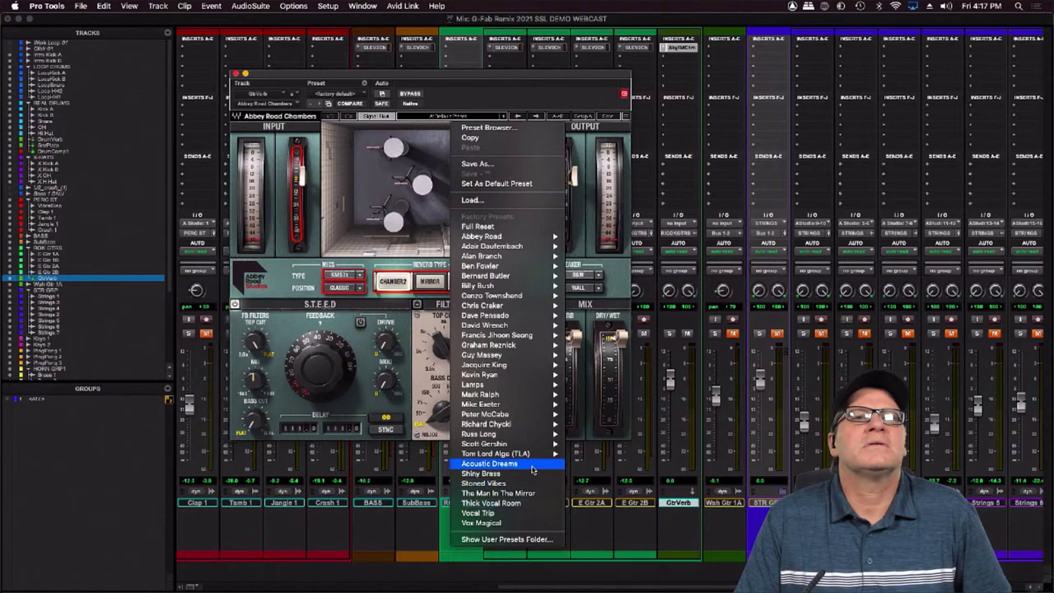
mouse_move(536, 353)
mouse_move(533, 320)
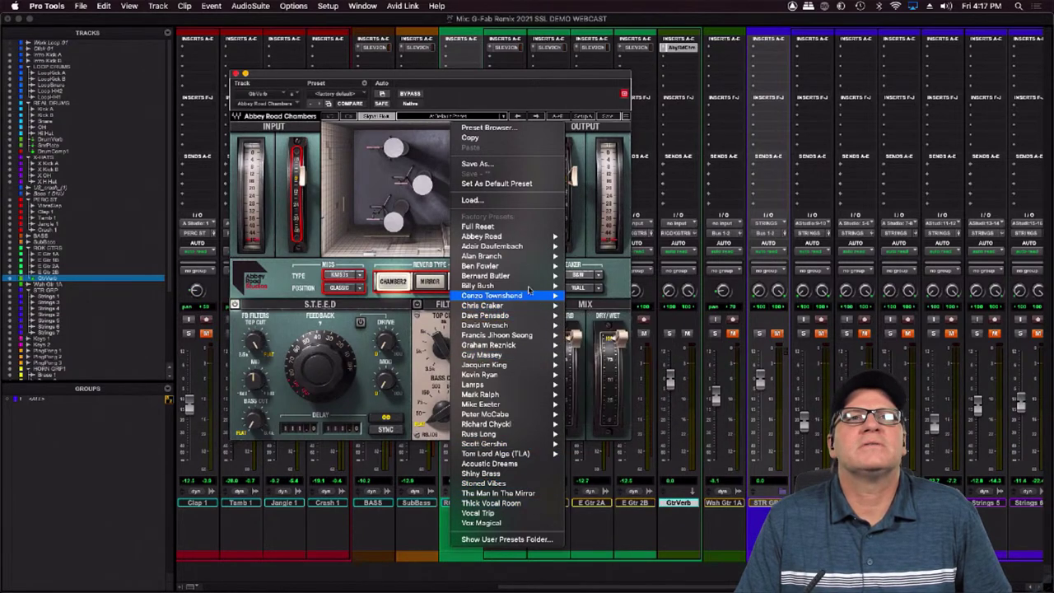
mouse_move(520, 240)
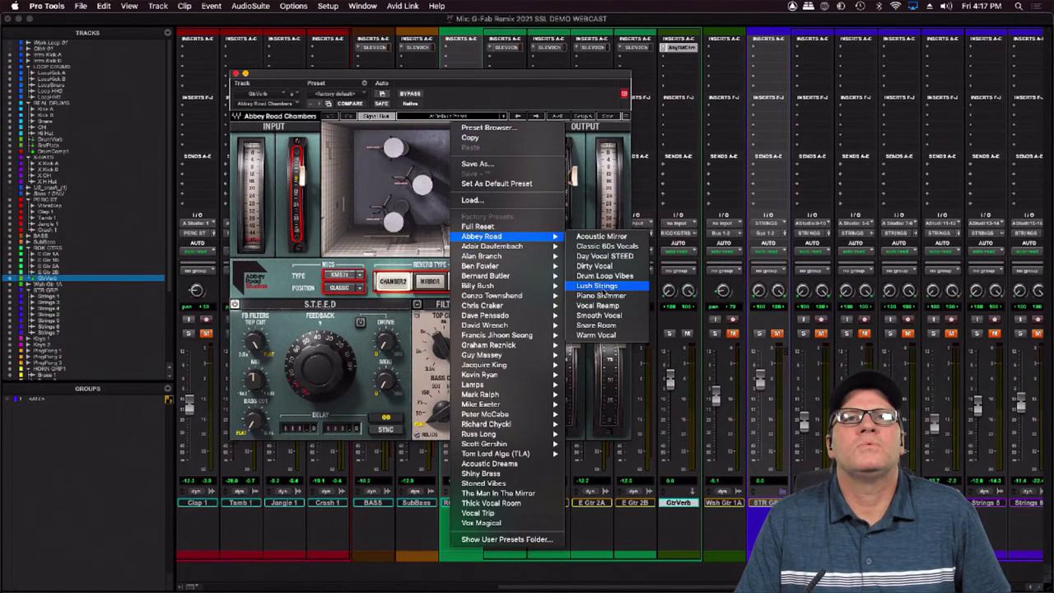
click(602, 237)
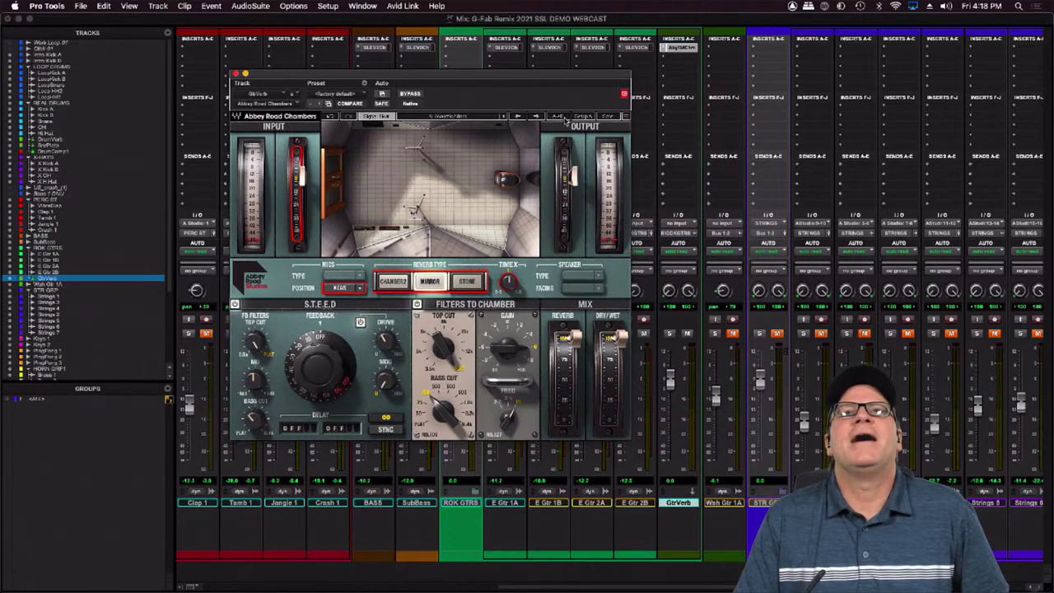
drag(565, 77, 387, 147)
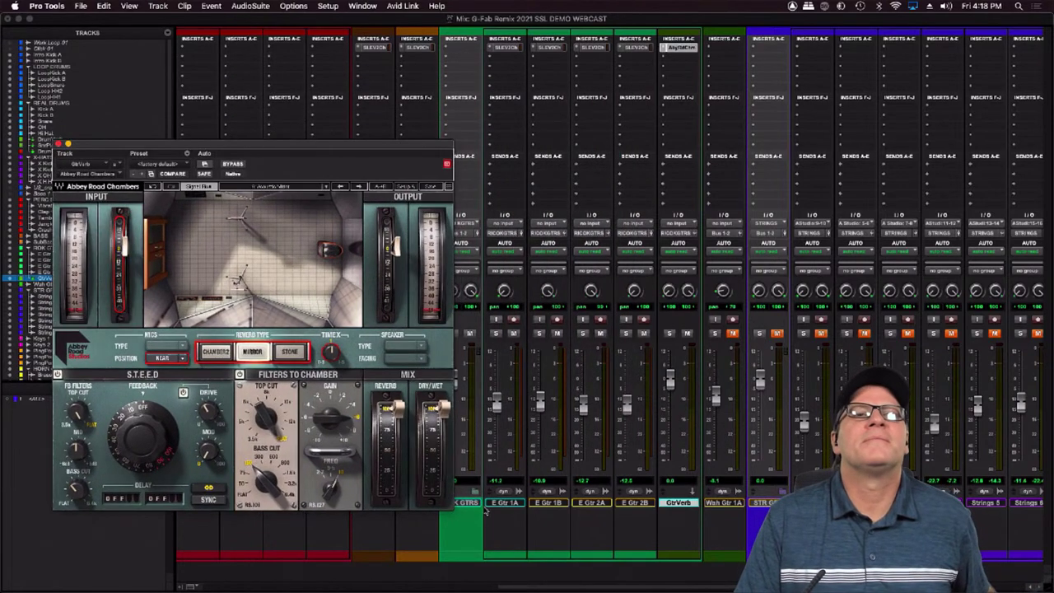
Close the reverb plug-in, add a send to GtrVerb on all four E Gtr tracks, and set the send level to 0.0 dB
click(519, 504)
key(super+w)
shift+click(637, 501)
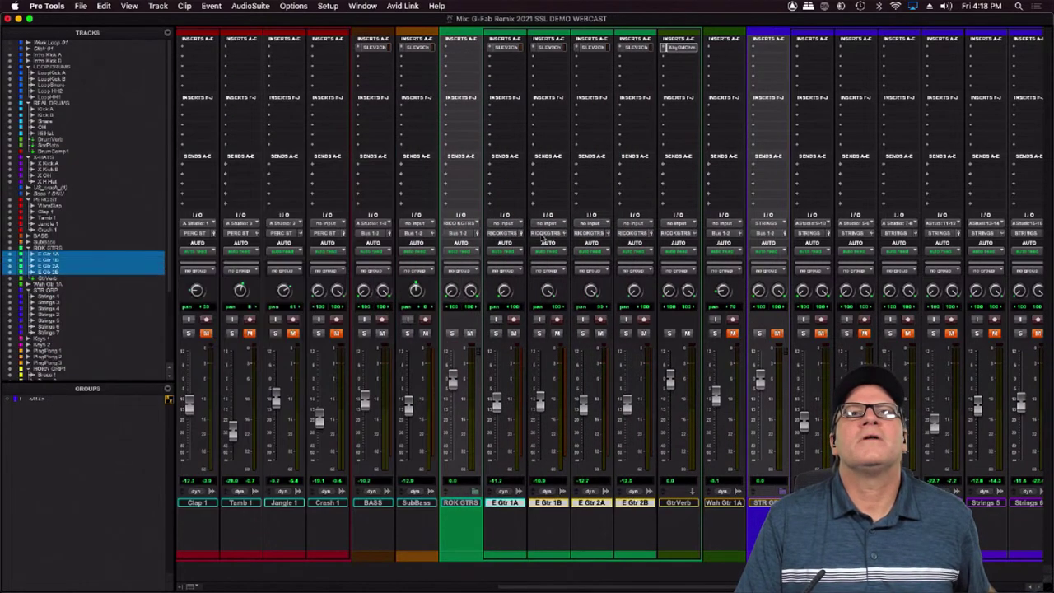
click(488, 166)
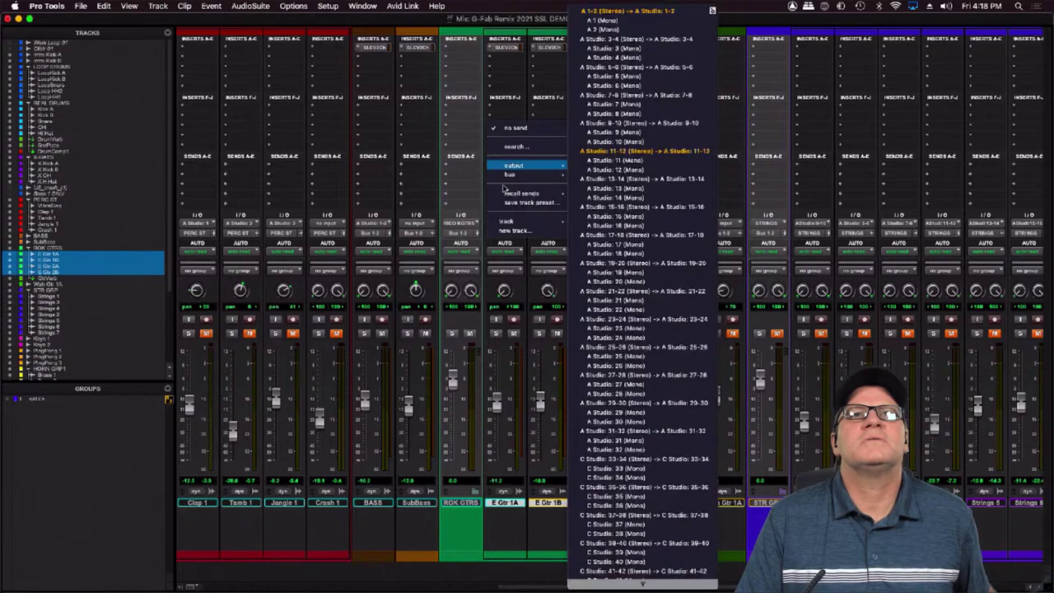
mouse_move(527, 220)
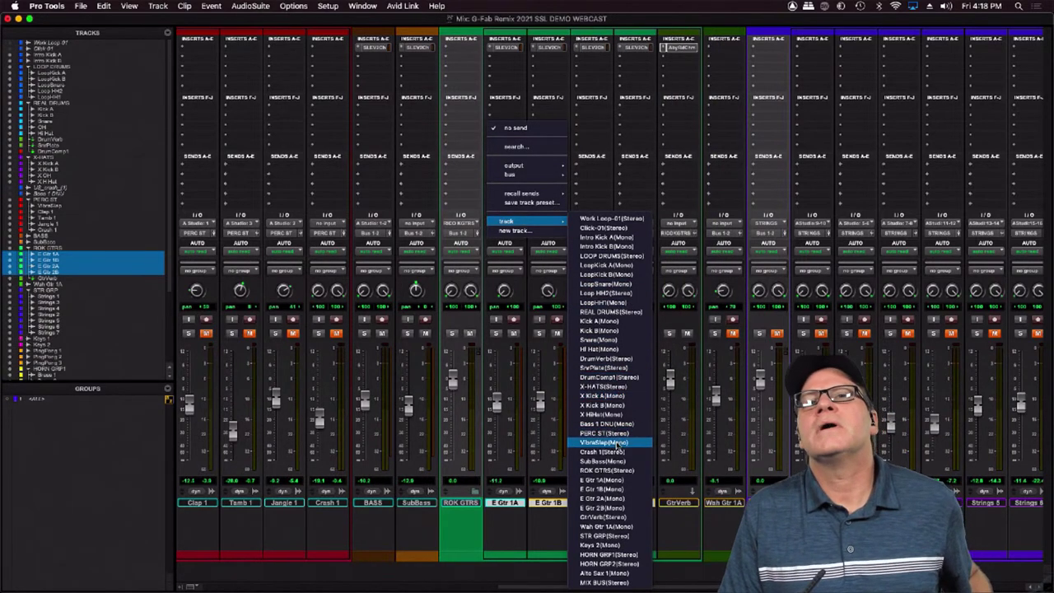
click(613, 517)
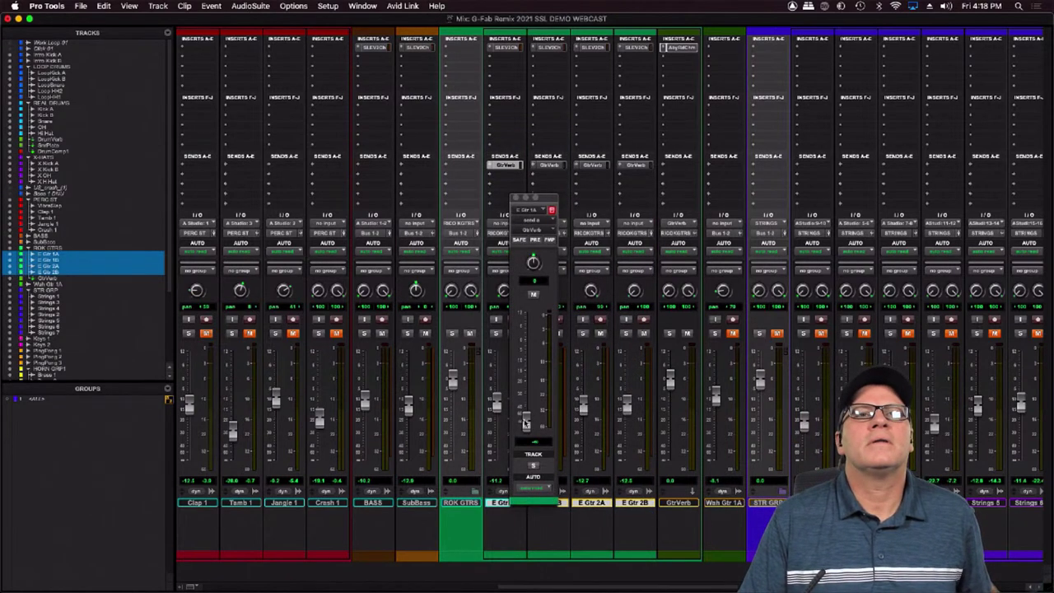
alt+click(526, 422)
Play back with ROK GTRS soloed while lowering the GtrVerb fader and checking its mute, and unsolo the group
key(space)
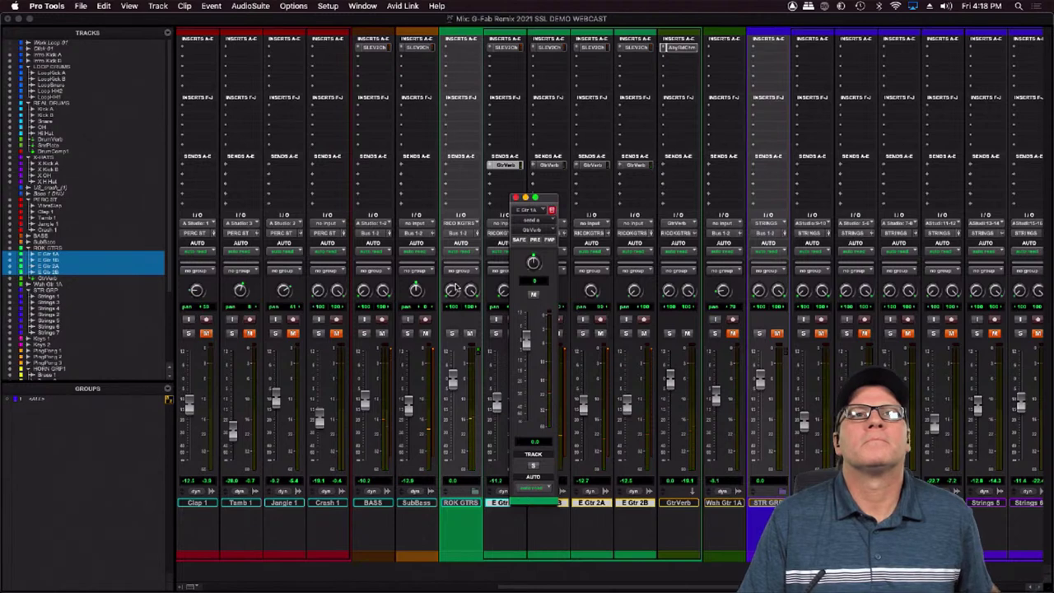
click(453, 334)
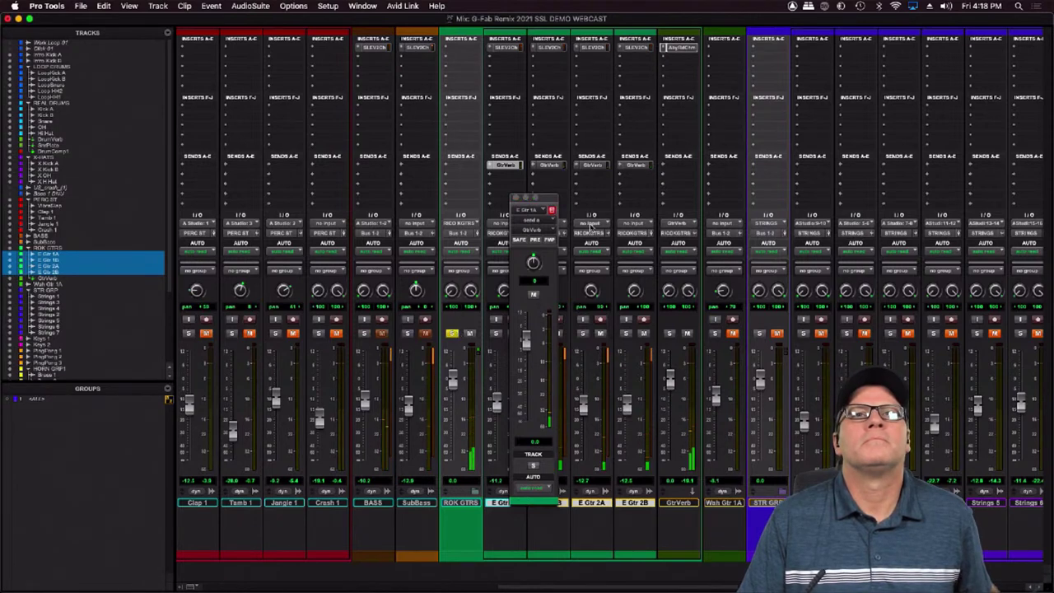
click(516, 197)
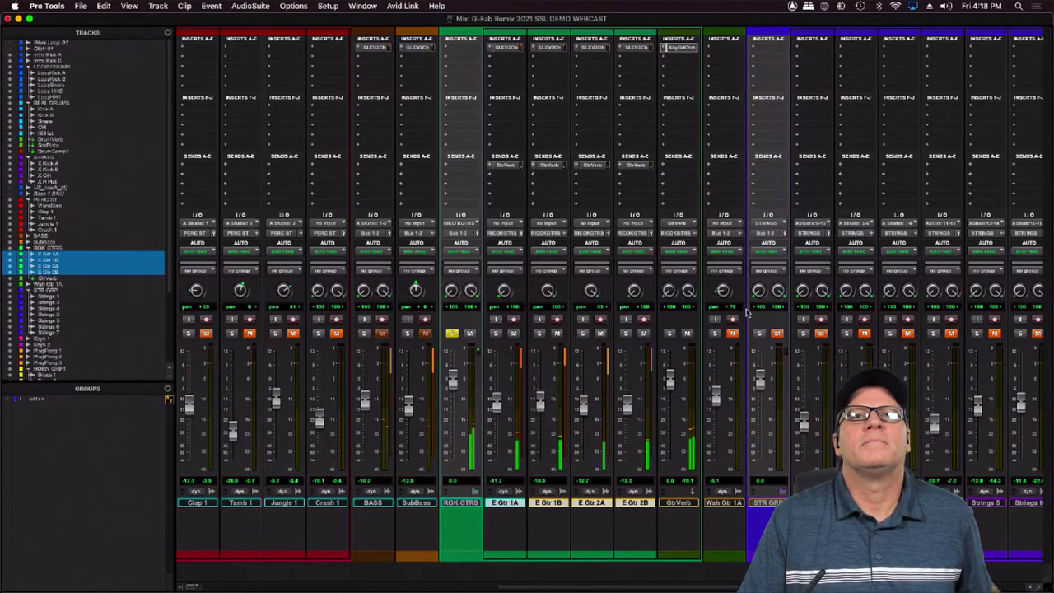
drag(672, 378, 672, 399)
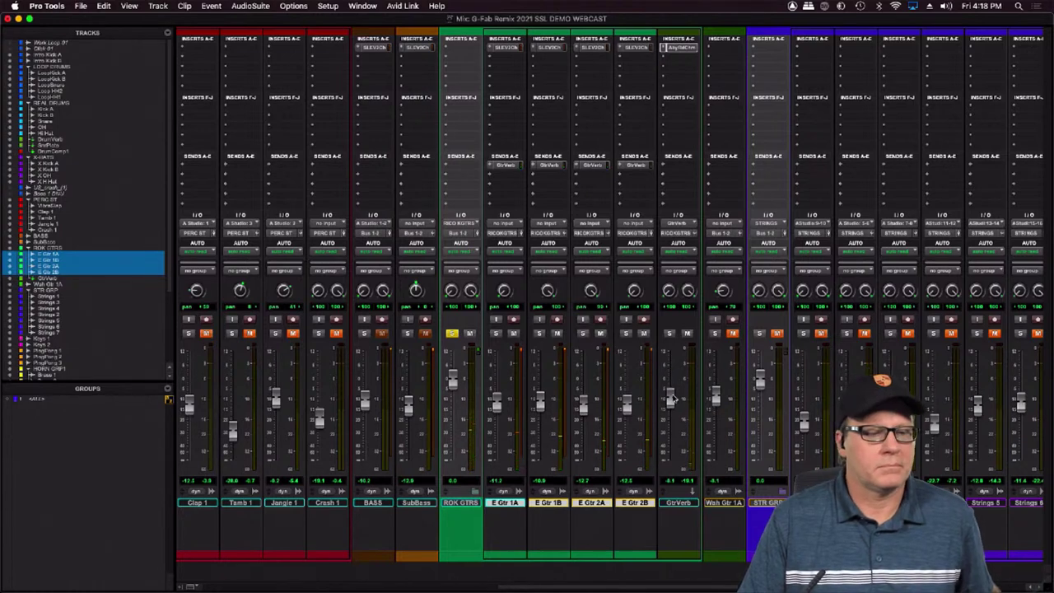
click(688, 333)
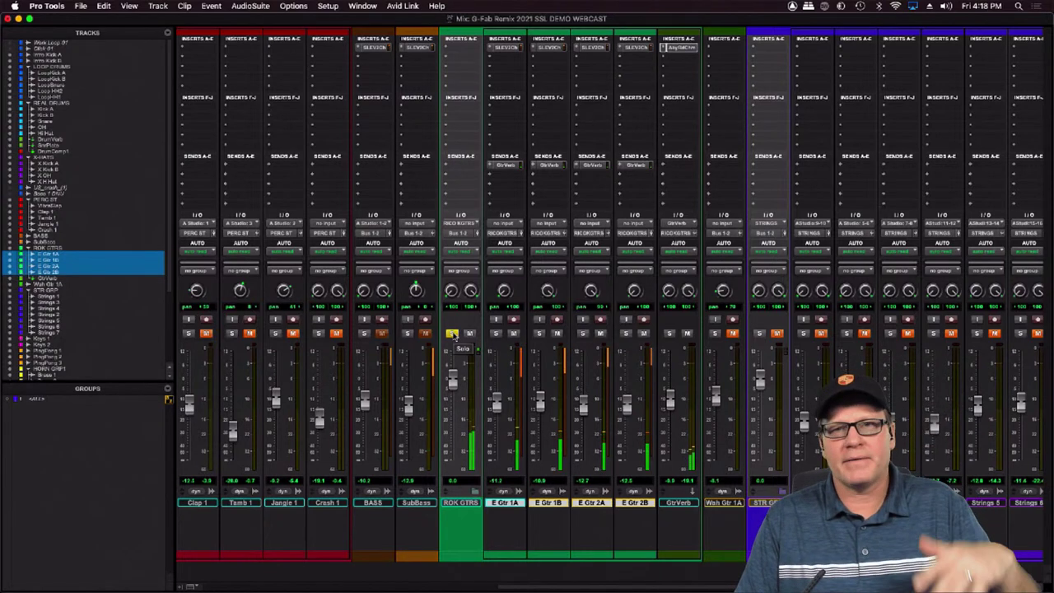
click(452, 334)
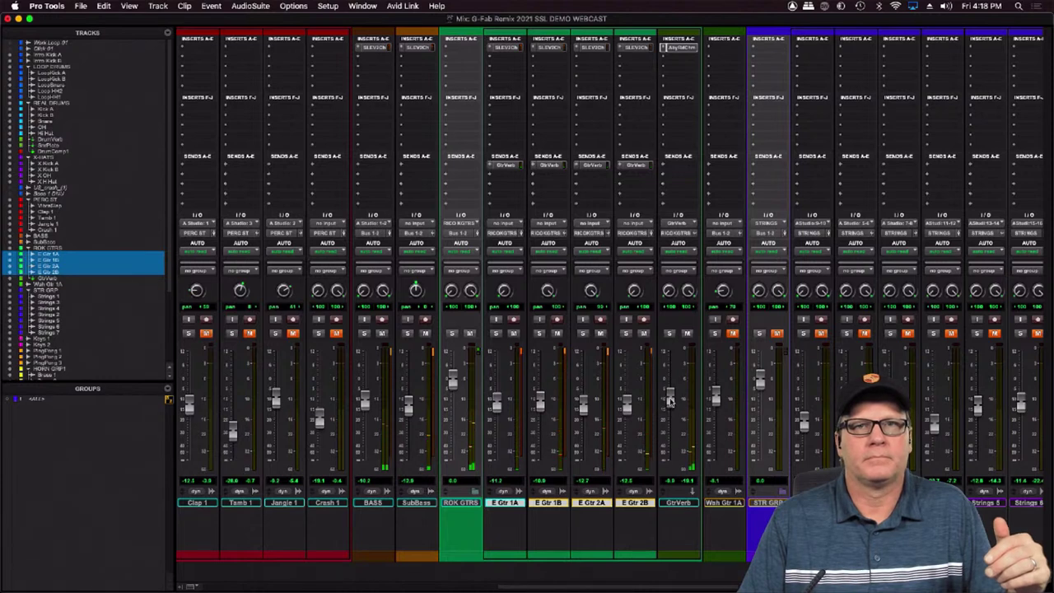
Unmute Wah Gtr 1A and insert the SSL EV2 Channel plug-in in its first insert slot
click(689, 334)
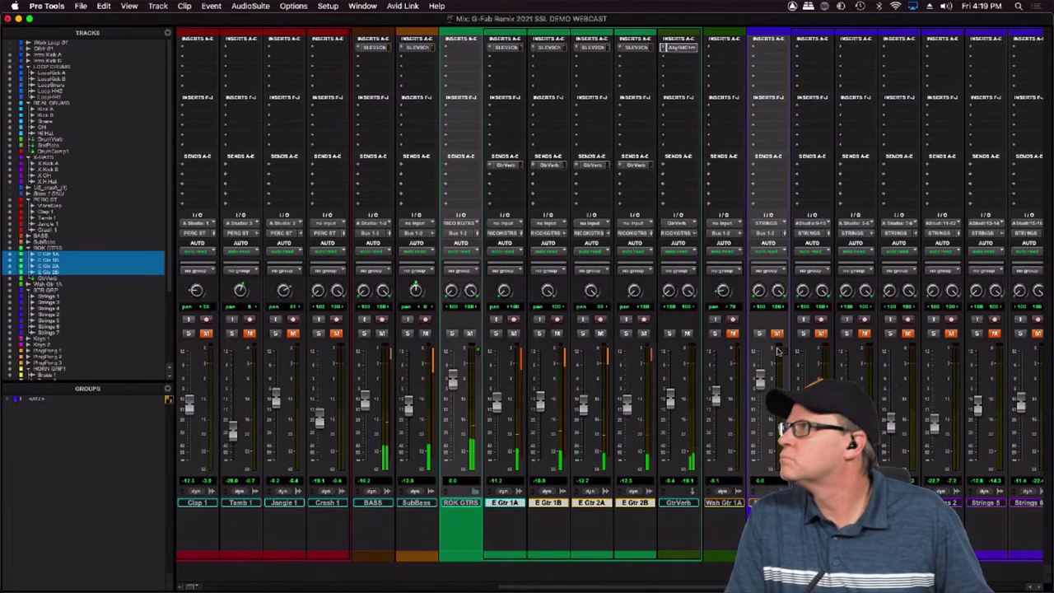
click(733, 333)
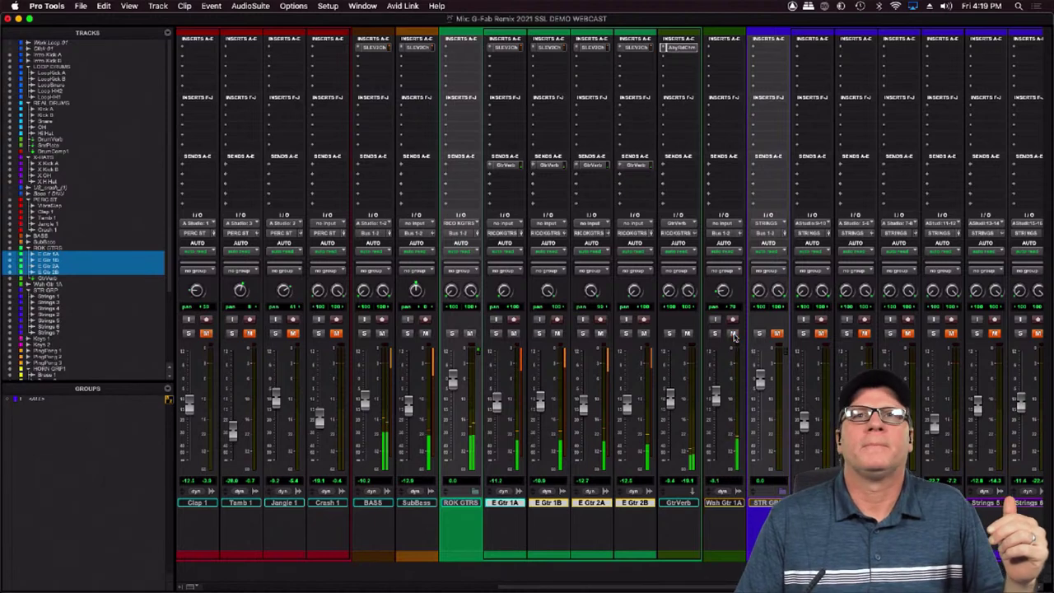
click(715, 50)
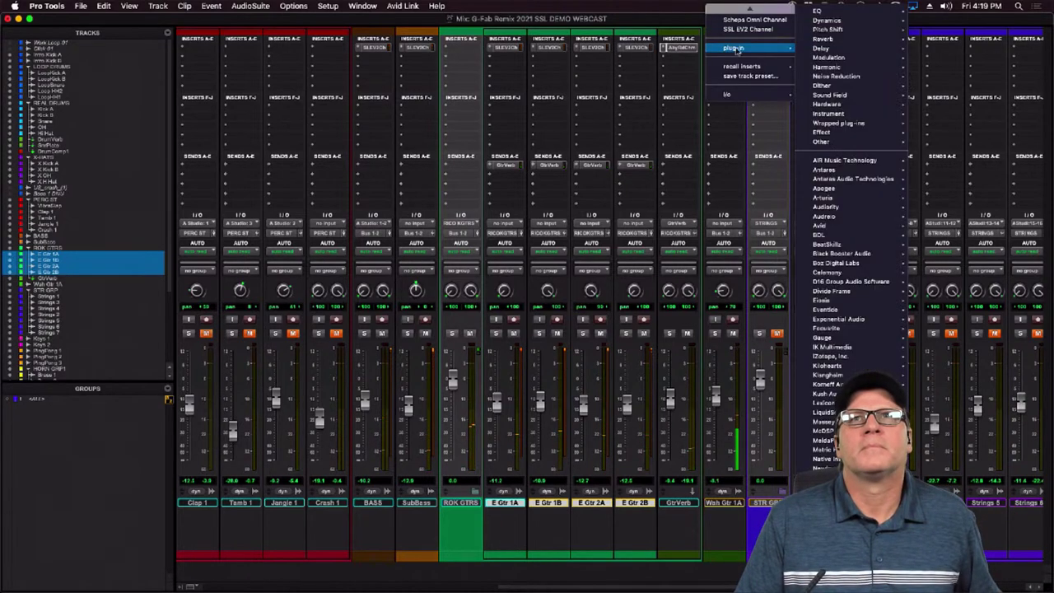
click(779, 31)
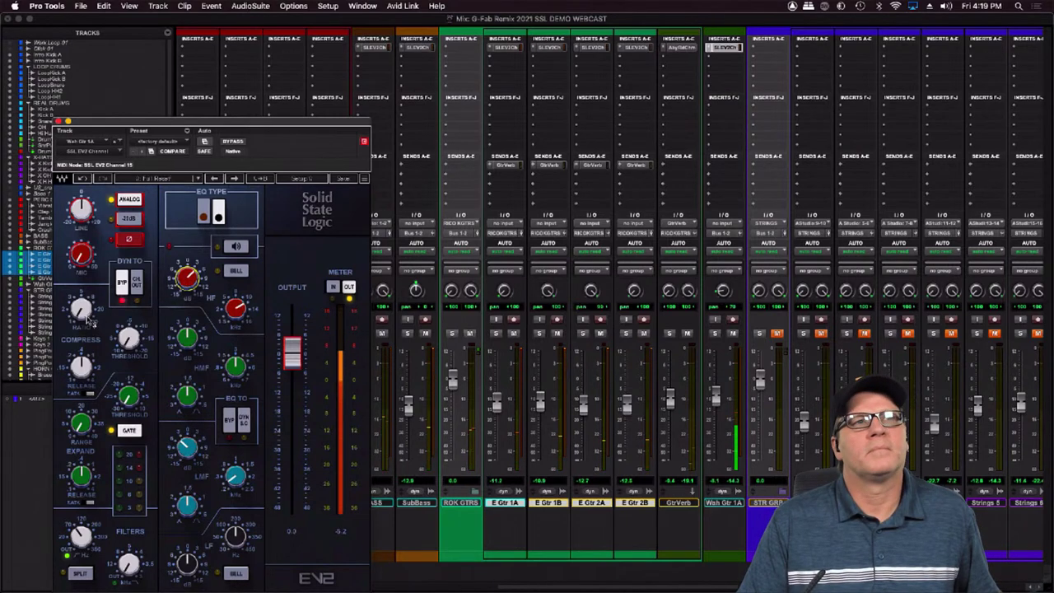
Raise the compressor ratio and adjust its threshold on Wah Gtr 1A, boost the HMF band with a higher frequency and adjusted Q, and close the plug-in
drag(86, 315, 85, 303)
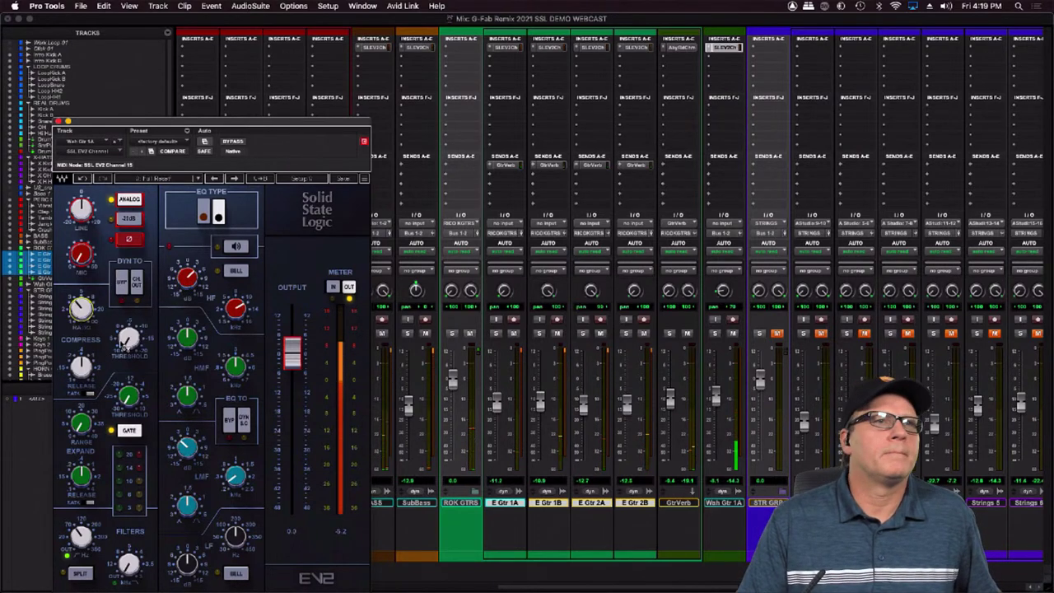
drag(130, 343, 129, 326)
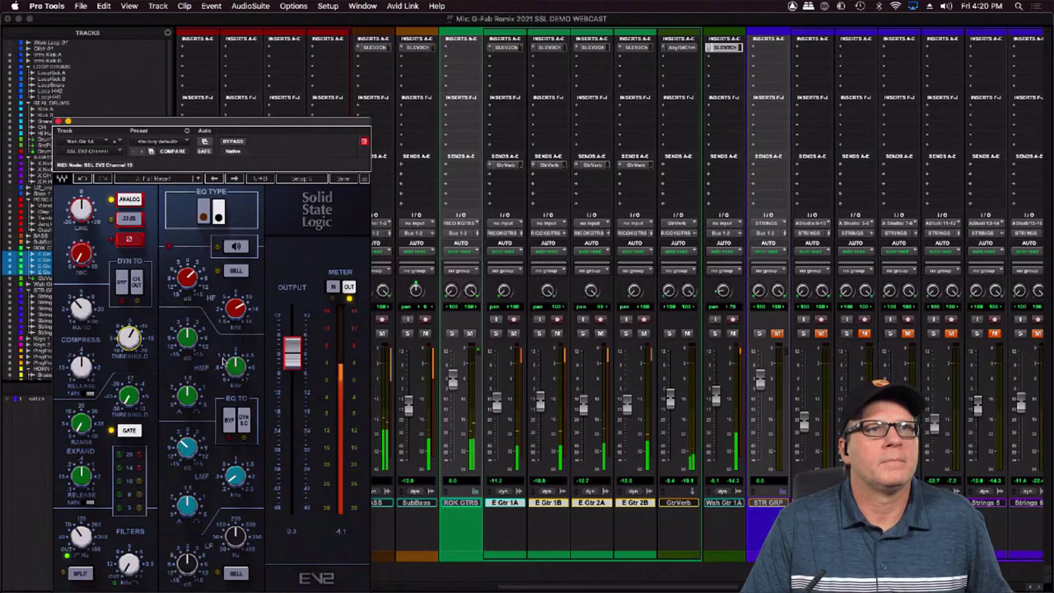
drag(239, 369, 238, 348)
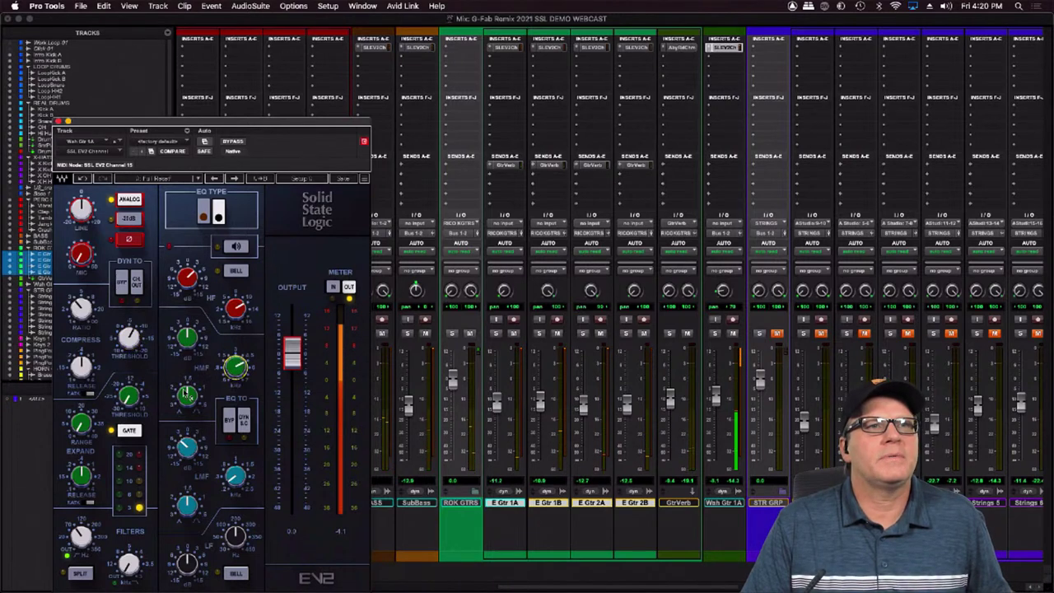
drag(188, 396, 187, 415)
drag(189, 338, 190, 328)
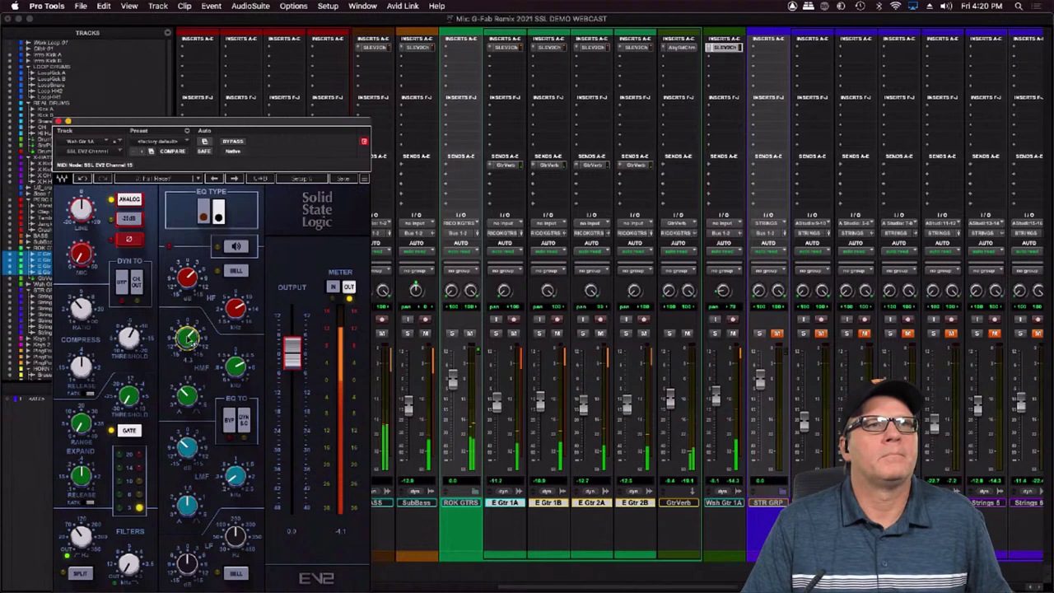
drag(236, 367, 236, 362)
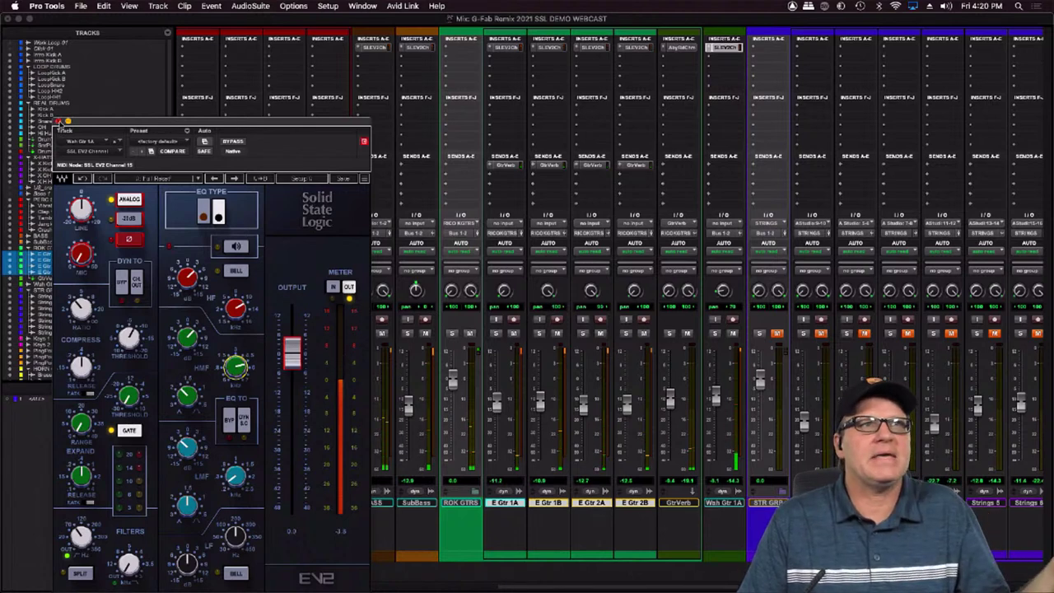
click(68, 122)
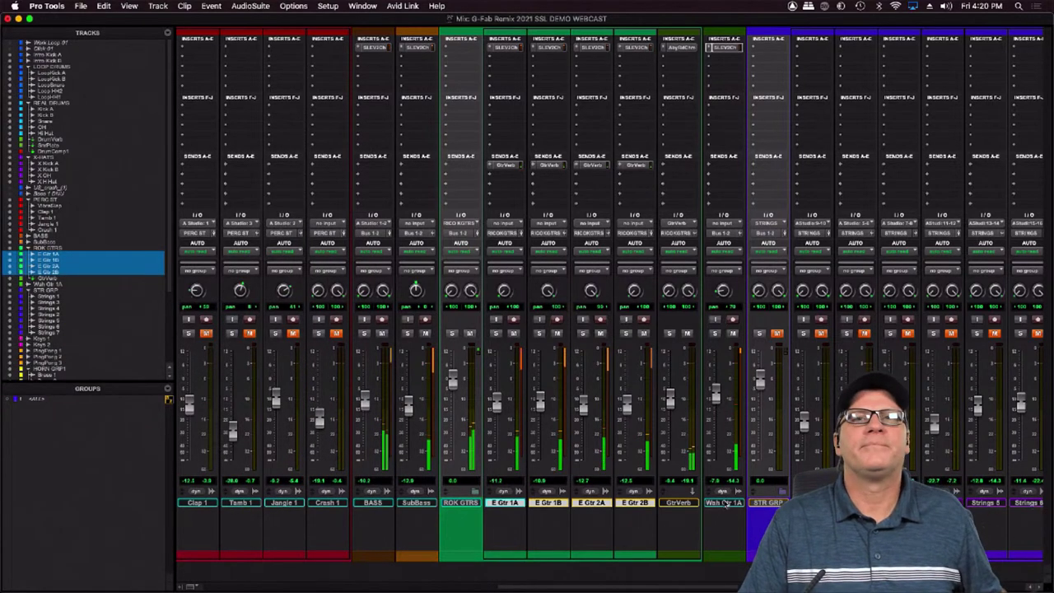
Create one mono aux input track directly after Wah Gtr 1A
click(724, 502)
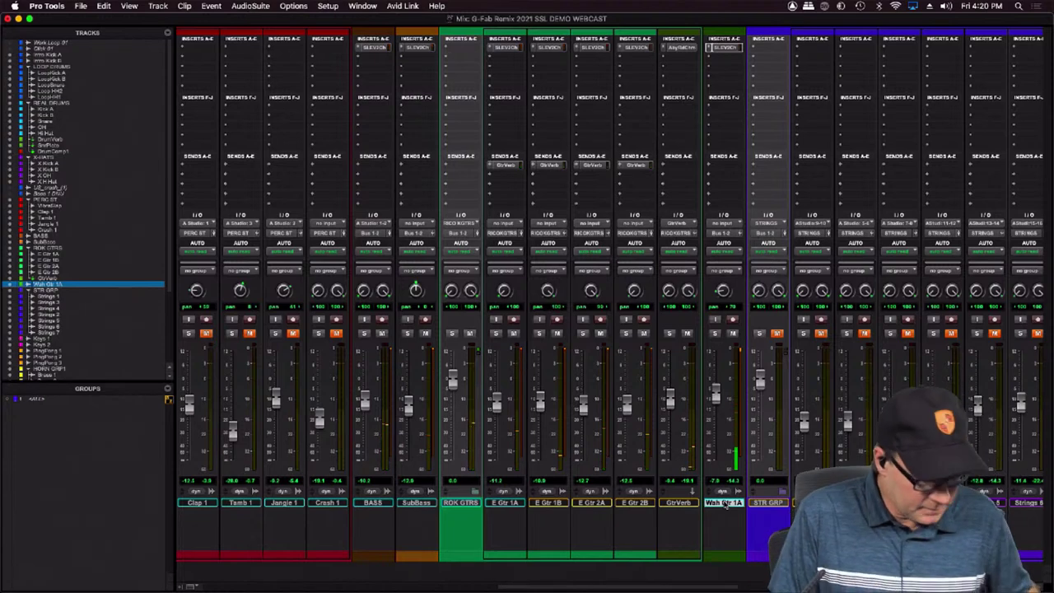
key(shift+super+s)
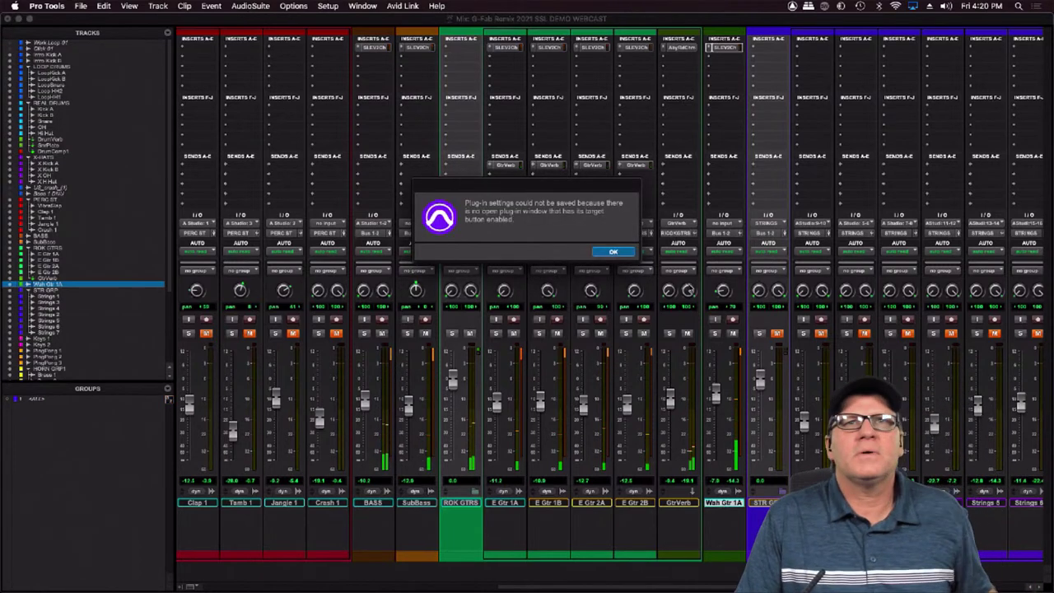
click(615, 252)
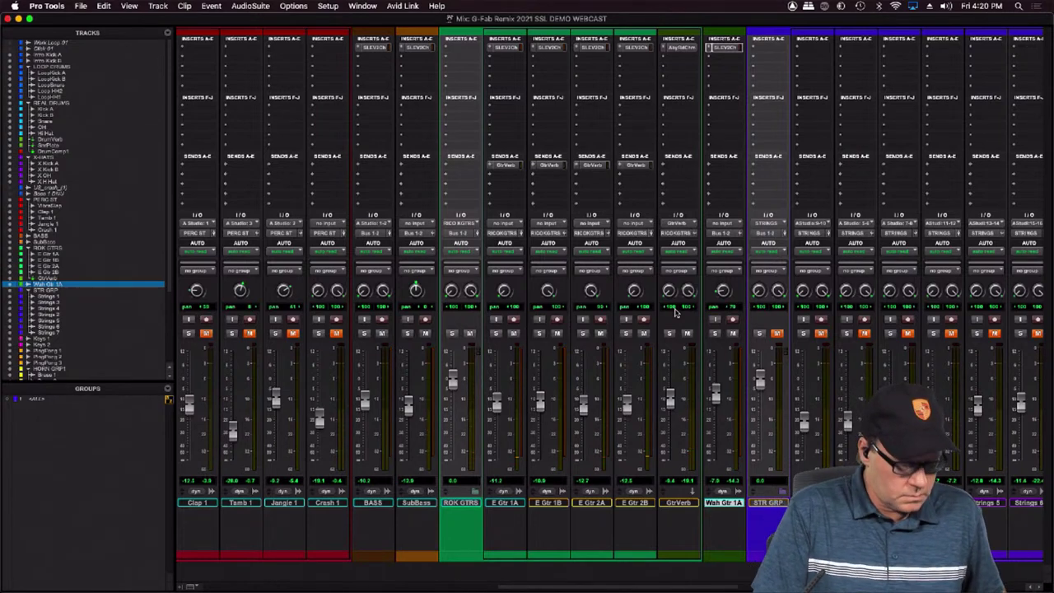
key(super+shift+n)
click(398, 217)
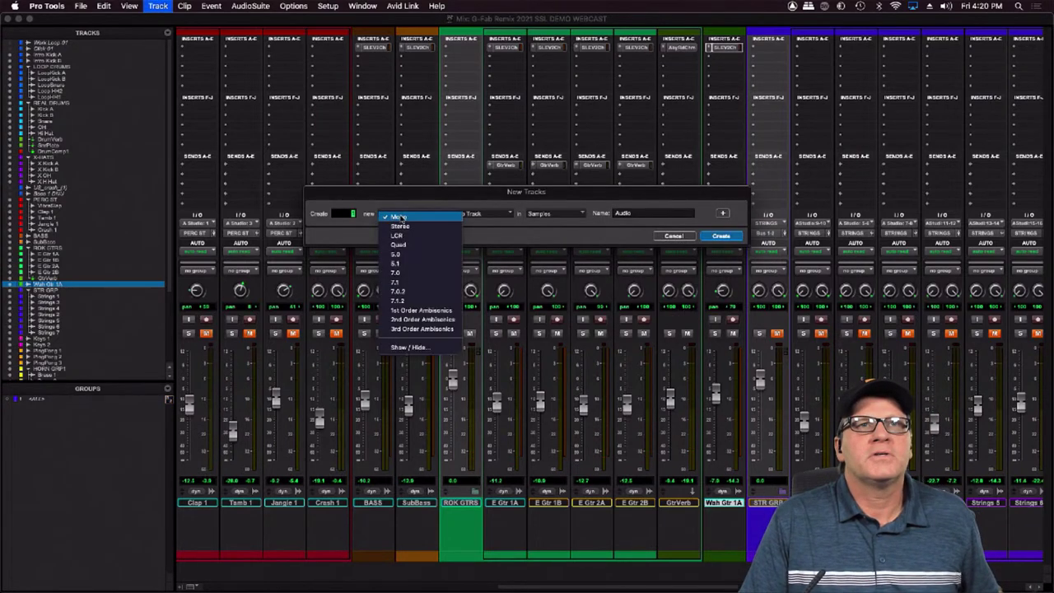
click(424, 229)
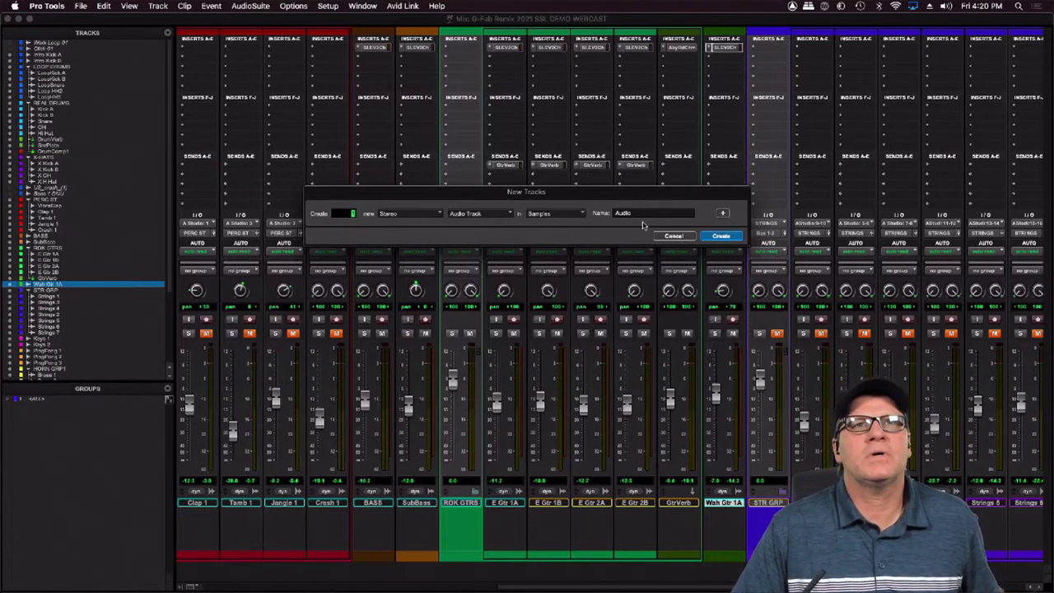
click(497, 215)
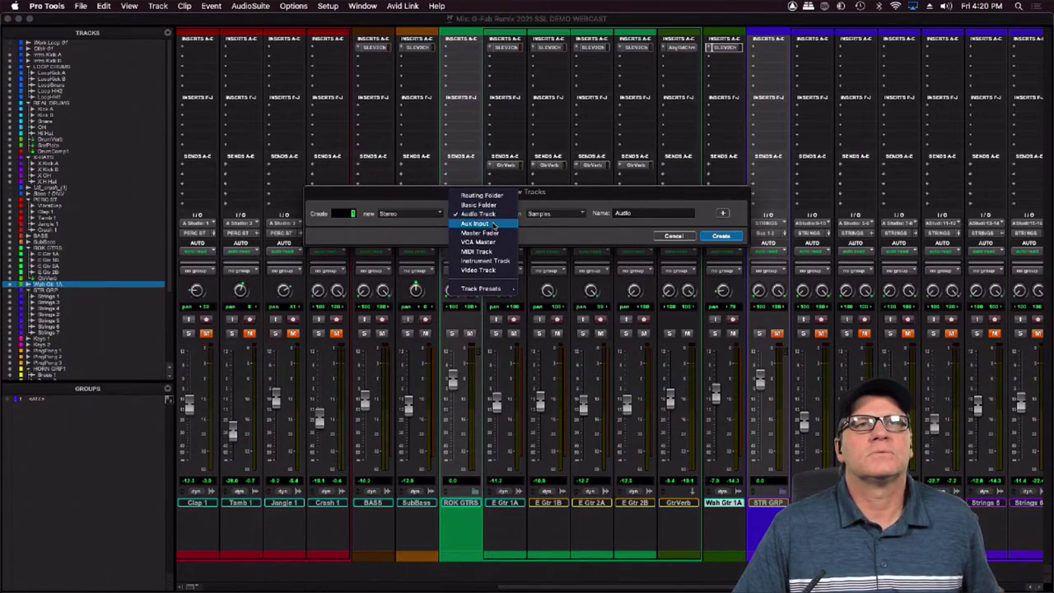
click(492, 224)
click(423, 214)
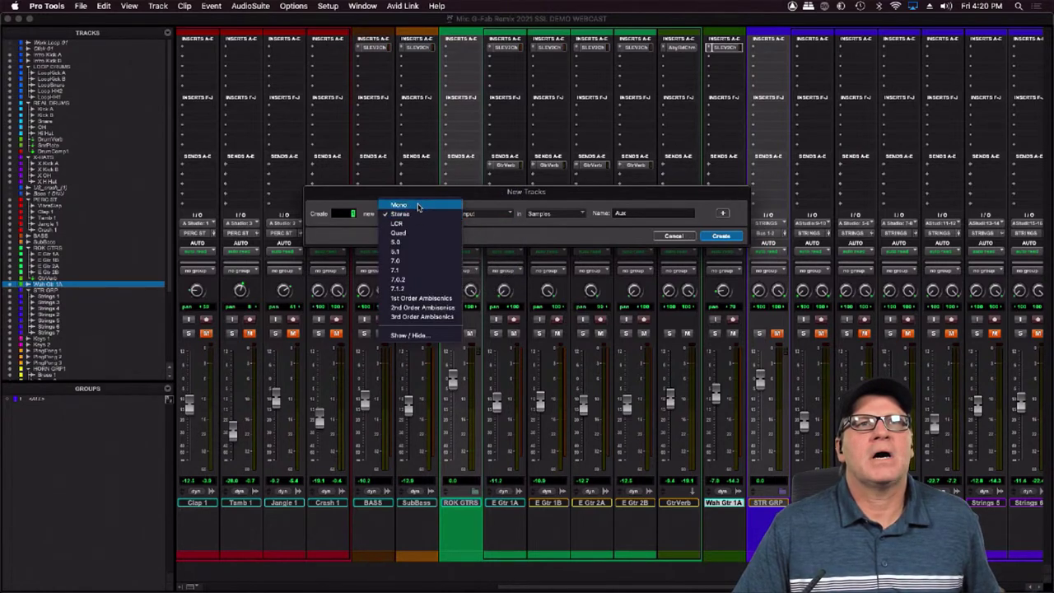
click(421, 205)
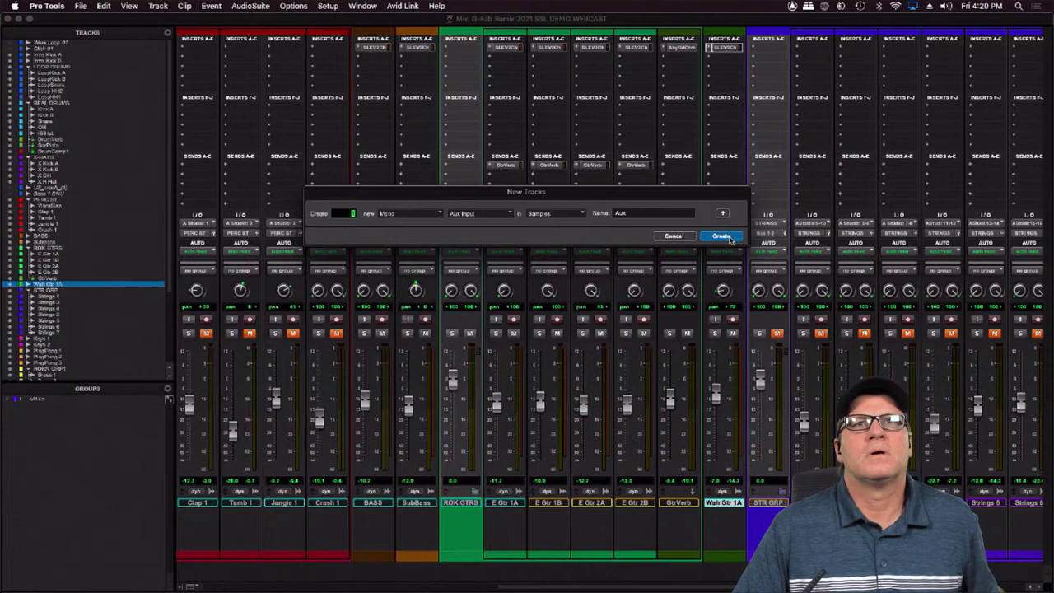
key(Return)
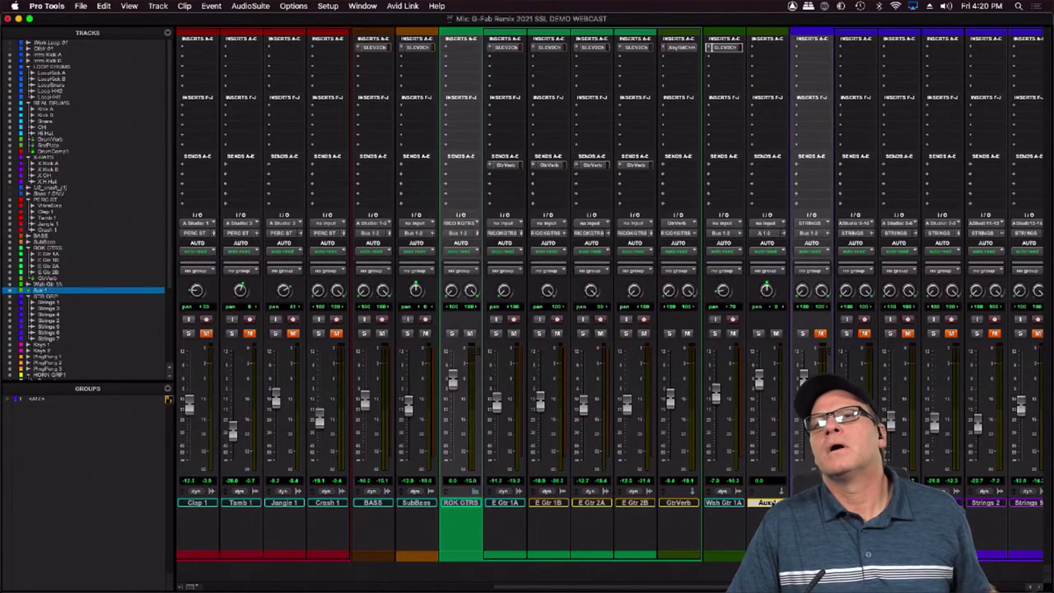
Rename the new aux track to SpringVerb and route its output to Bus 1-2
double_click(773, 503)
text(Sp)
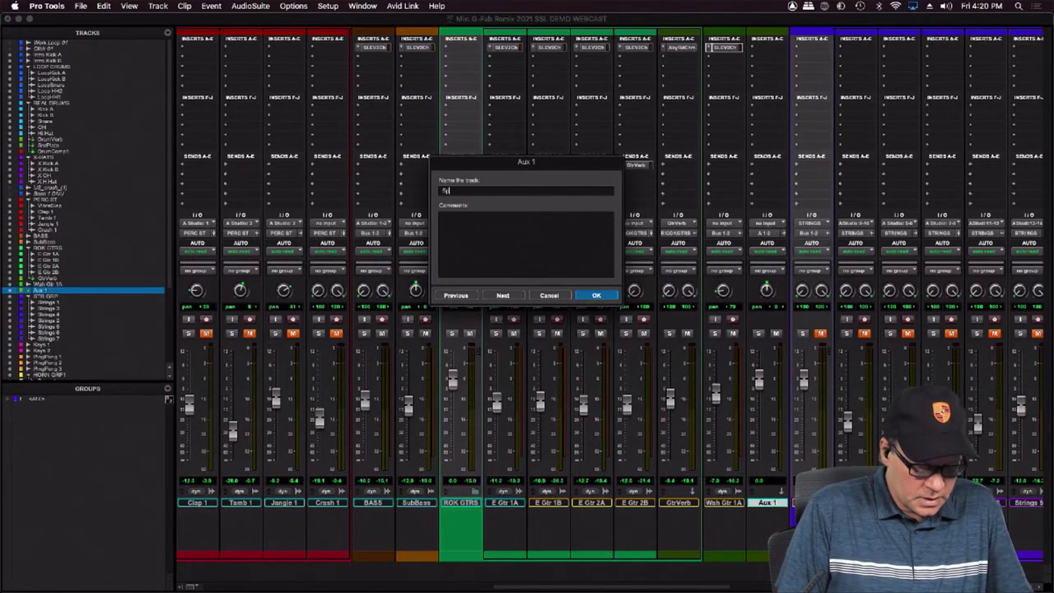
text(ringVerb)
key(Return)
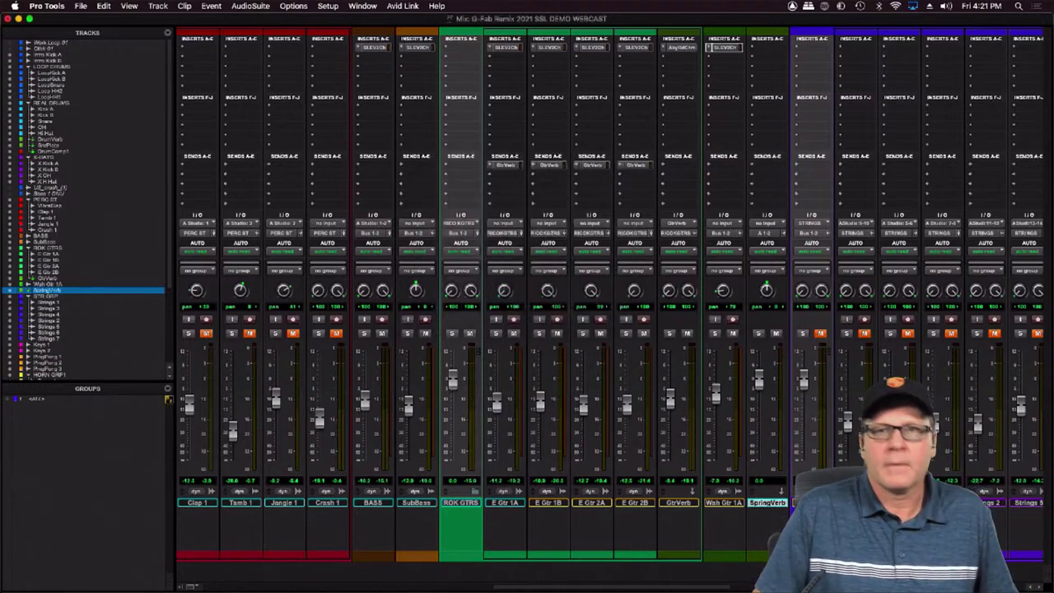
click(767, 233)
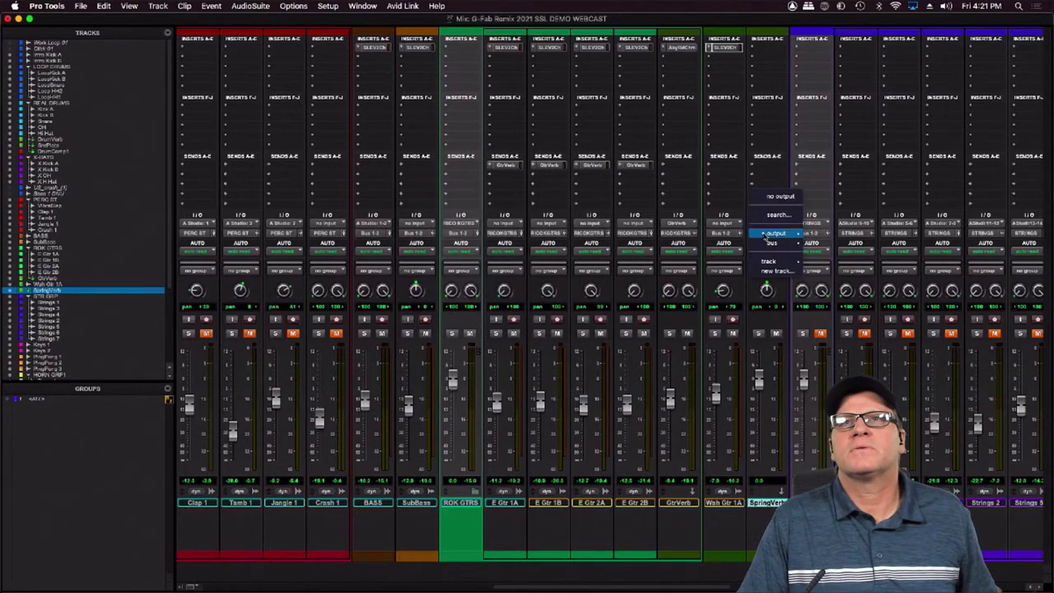
mouse_move(774, 262)
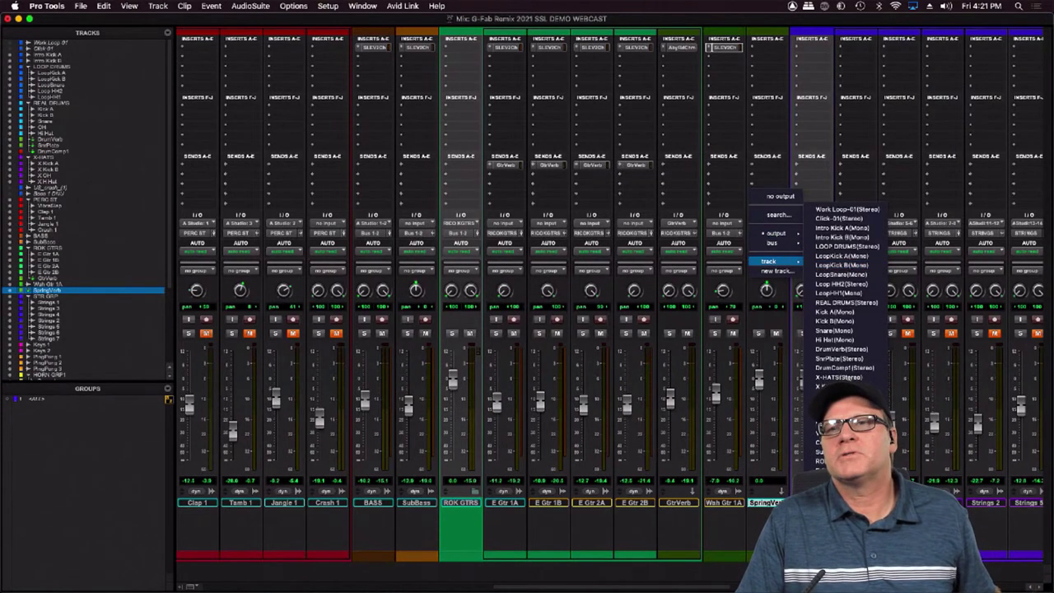
click(830, 461)
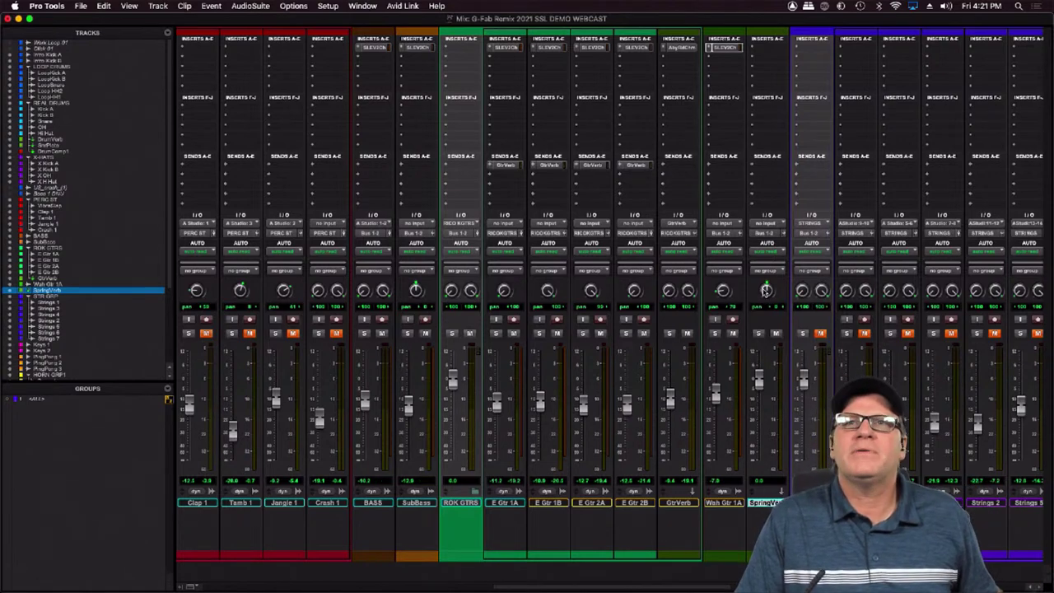
Insert the mono PSP SpringBox reverb in the first insert slot of SpringVerb
click(752, 49)
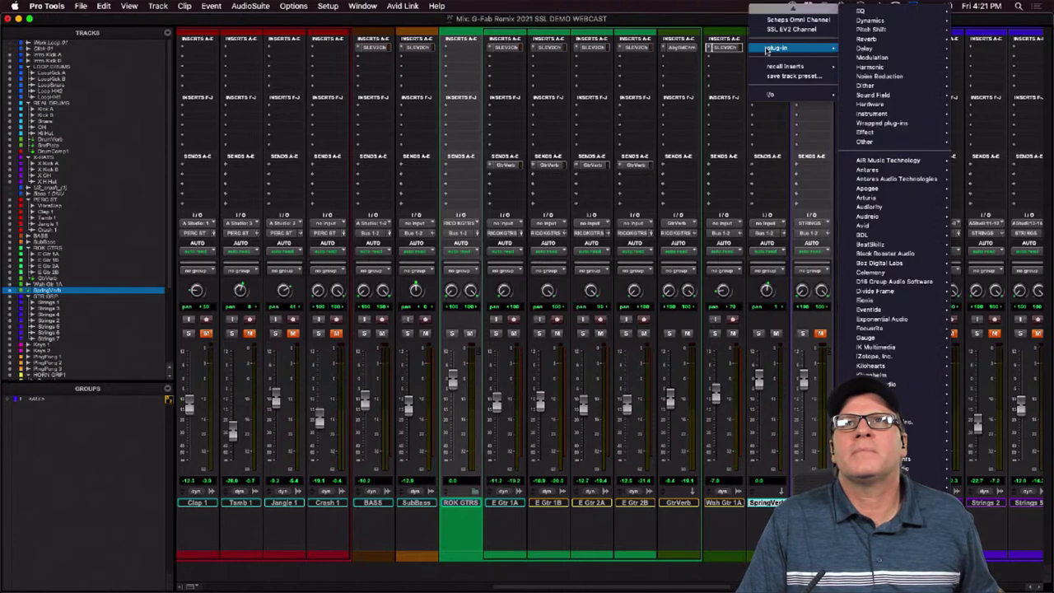
mouse_move(869, 32)
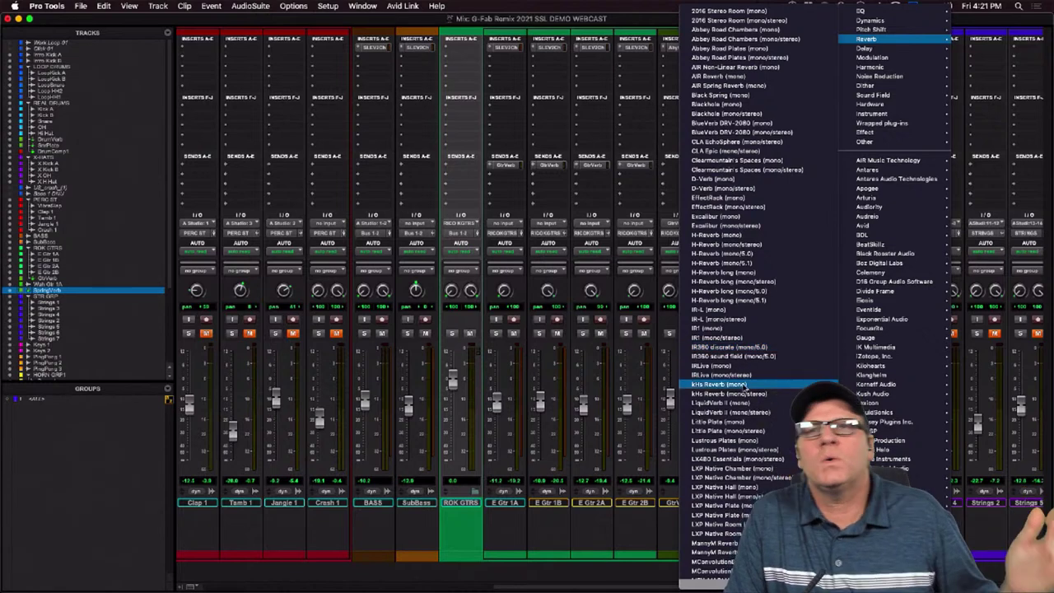
mouse_move(745, 584)
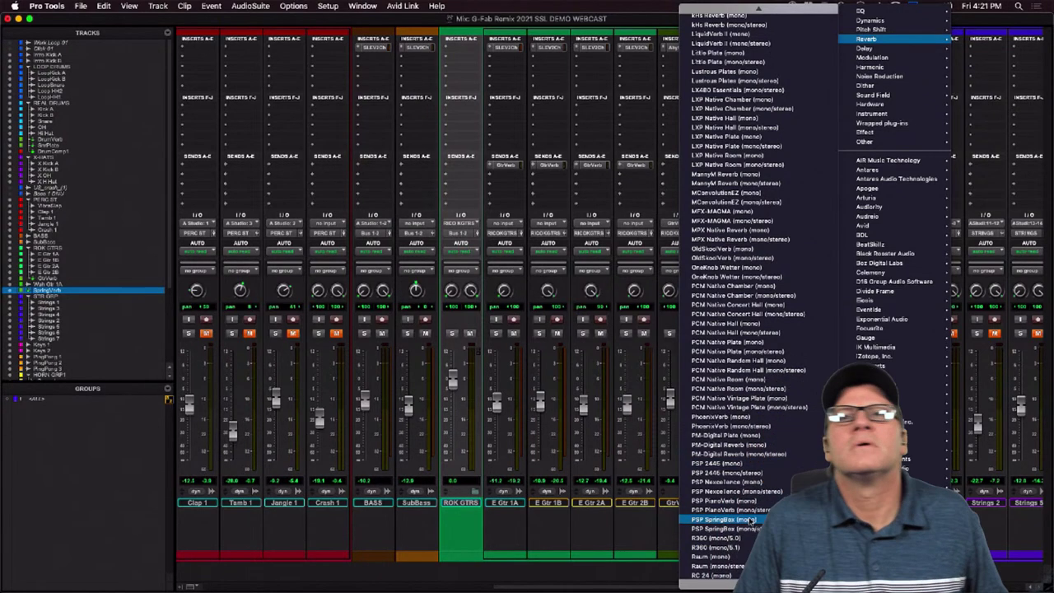
click(725, 520)
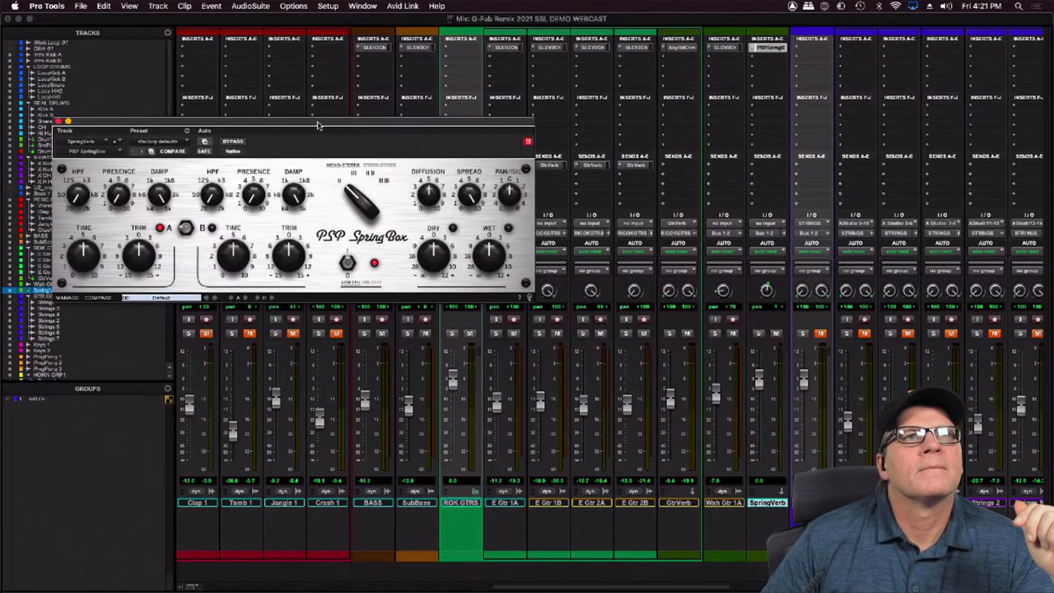
Move the PSP SpringBox window aside and load its built-in preset 02, Classic III
drag(318, 125, 355, 130)
click(220, 147)
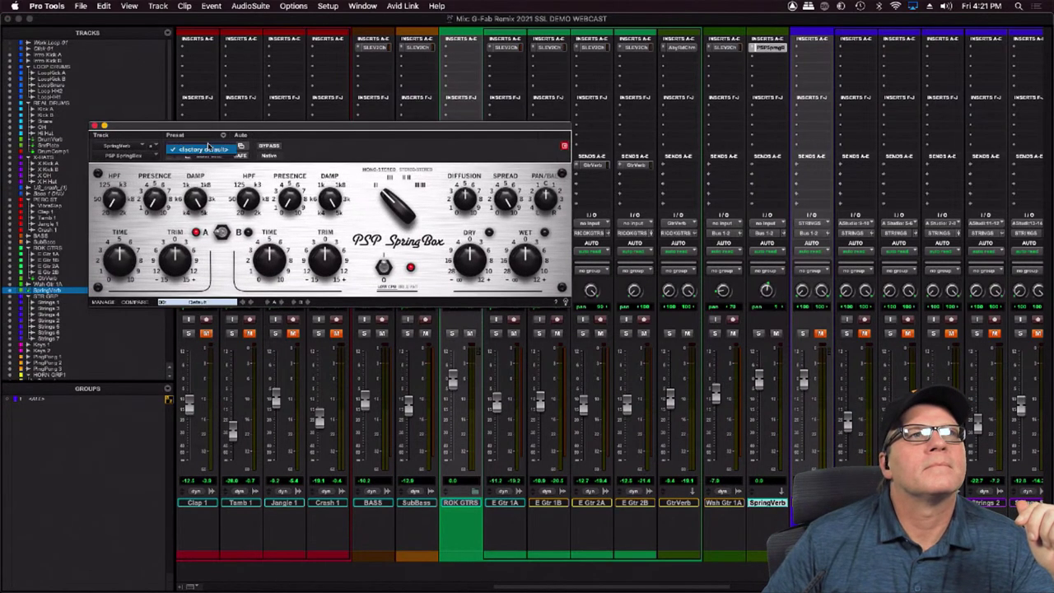
click(353, 160)
click(196, 301)
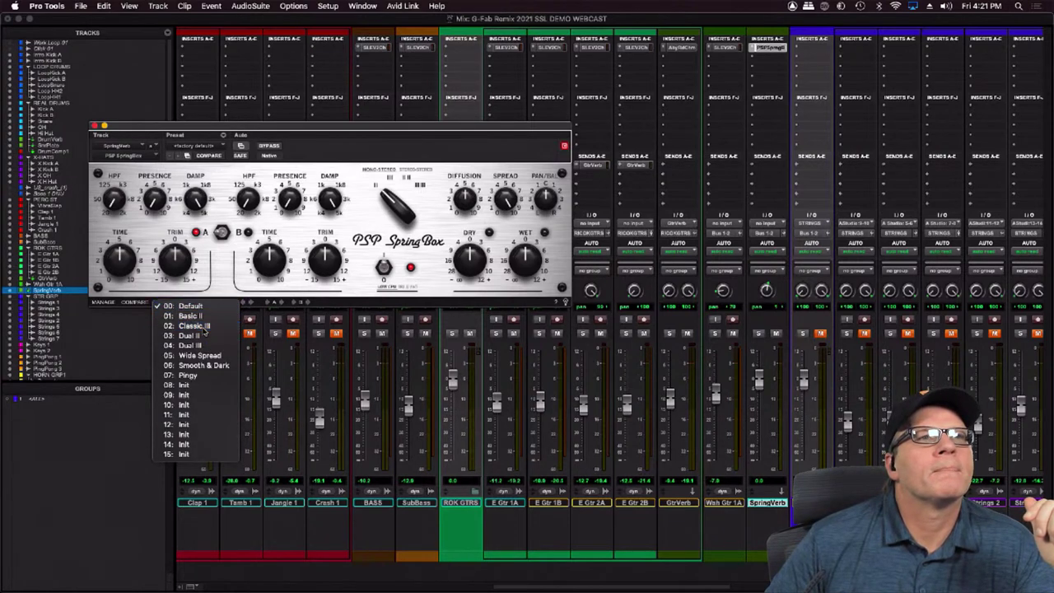
click(201, 327)
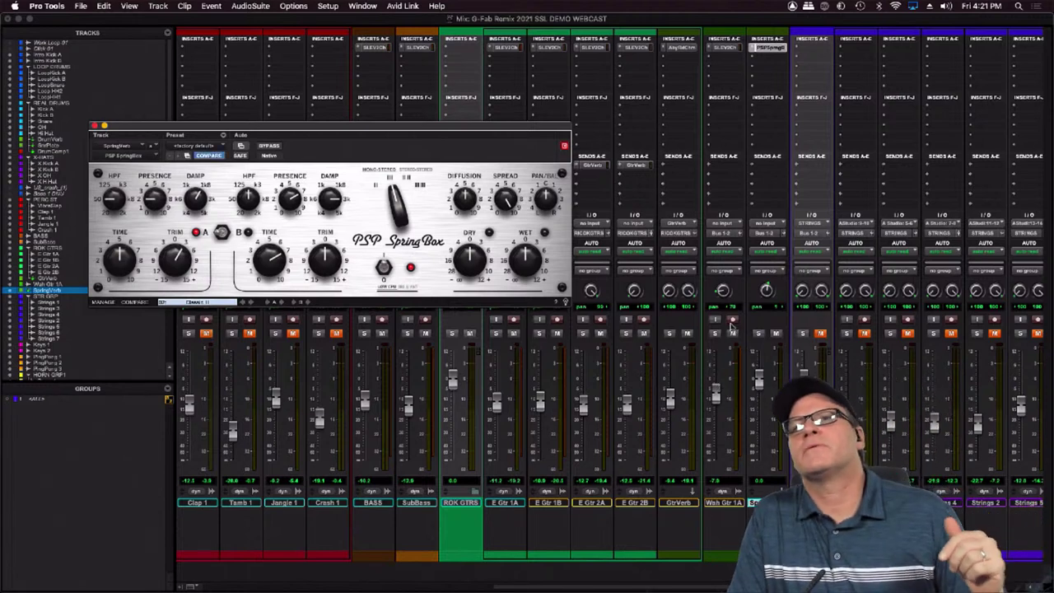
Solo the Wah Gtr 1A and SpringVerb tracks together
click(714, 333)
click(758, 333)
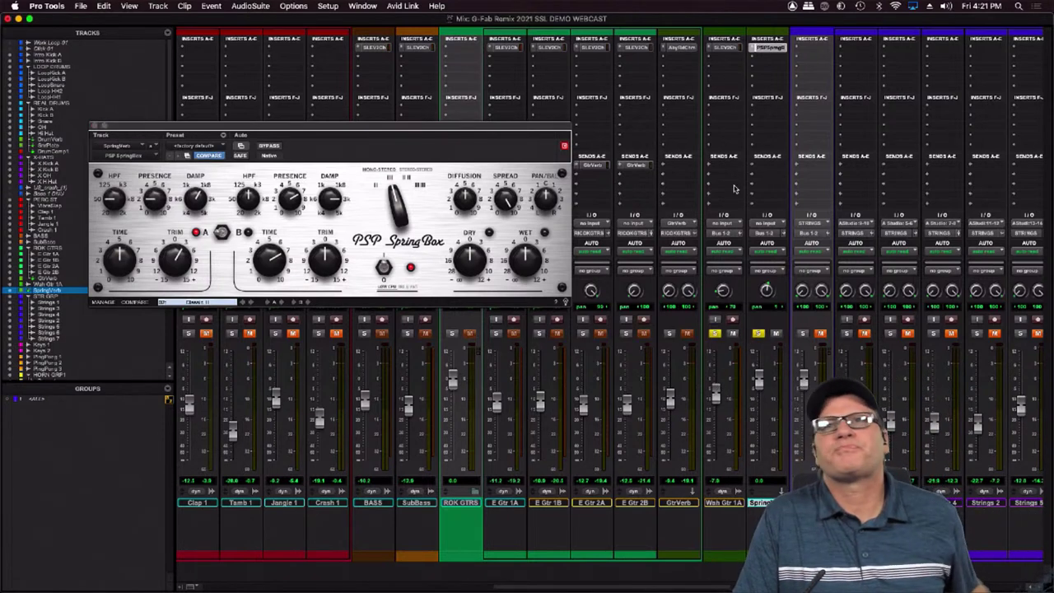
click(764, 228)
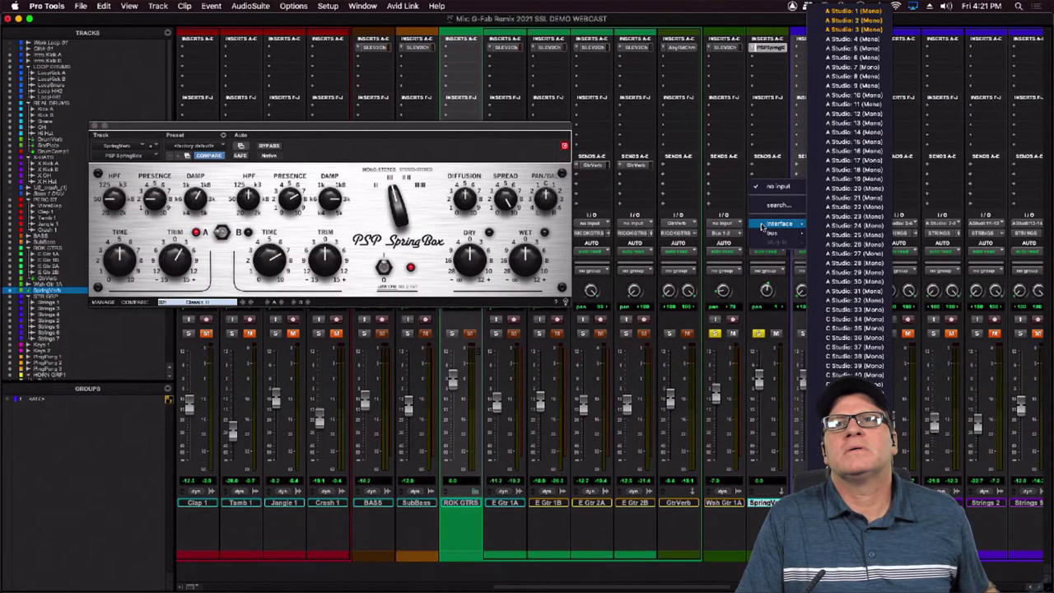
mouse_move(793, 237)
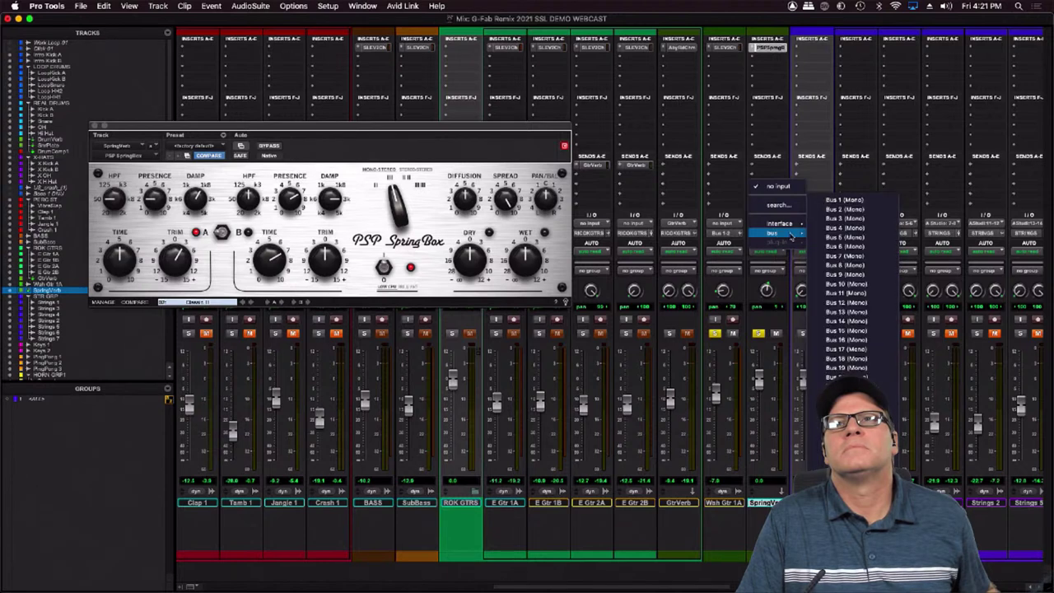
click(746, 179)
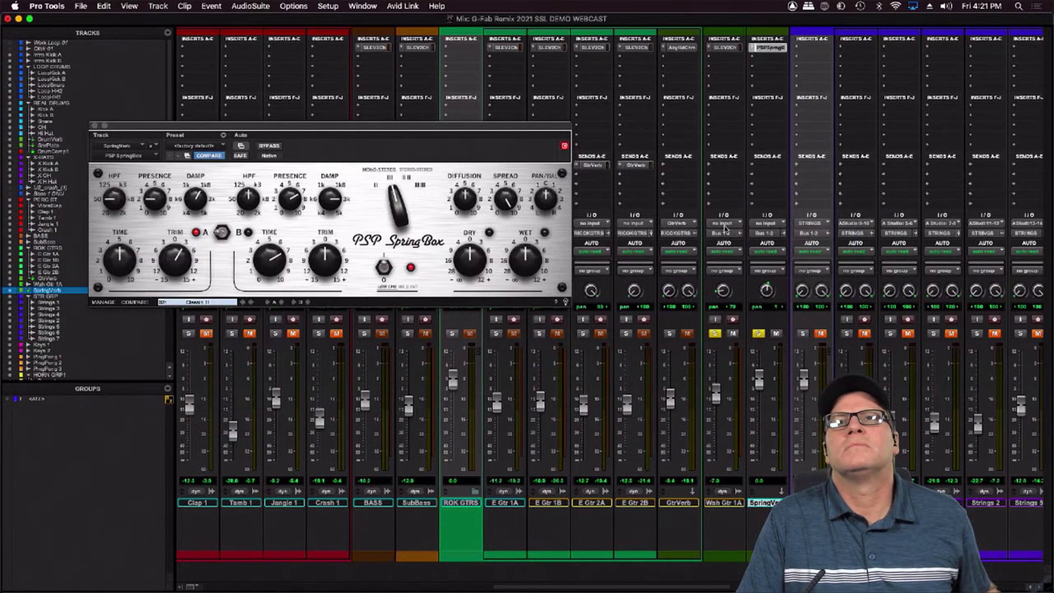
Add a send from Wah Gtr 1A to the SpringVerb track, raise the send level and start playback
click(709, 168)
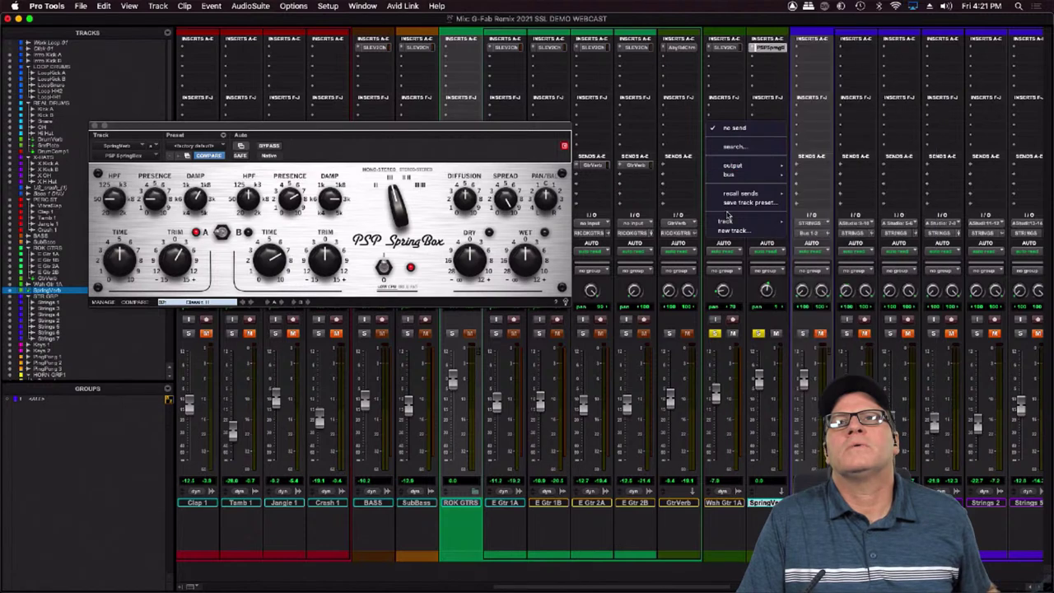
mouse_move(746, 221)
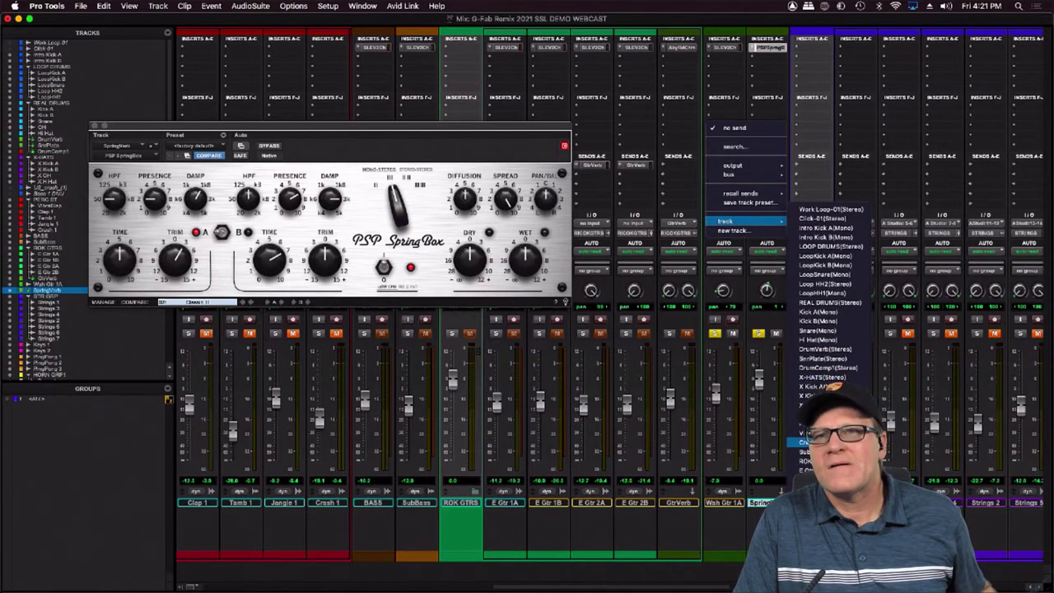
click(824, 507)
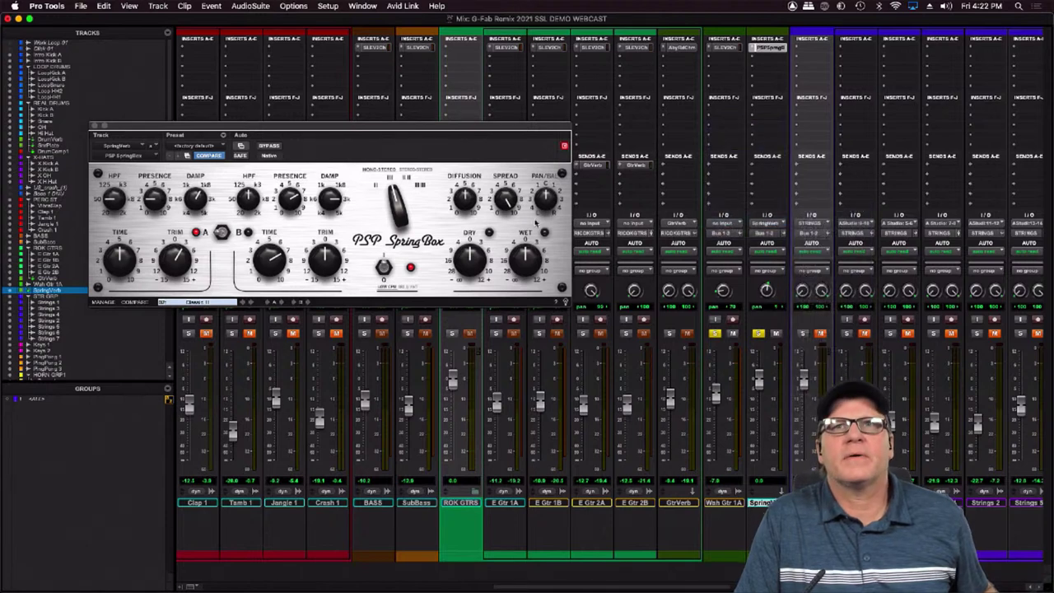
drag(528, 381, 526, 303)
key(space)
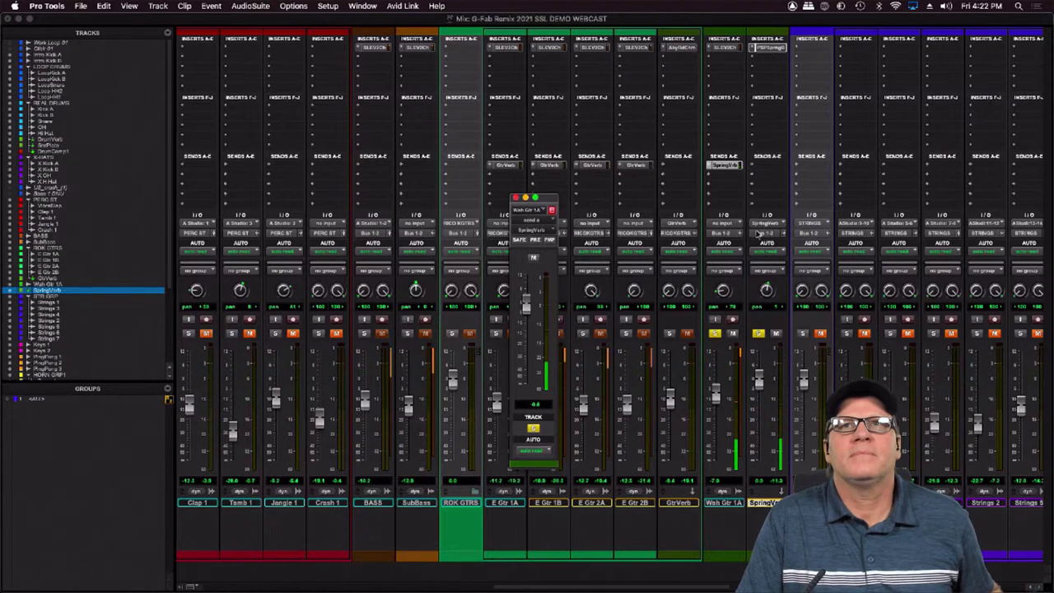
In SpringVerb's PSP SpringBox, turn the dry level fully down, slightly shorten the side A time, and close the plug-in
click(771, 48)
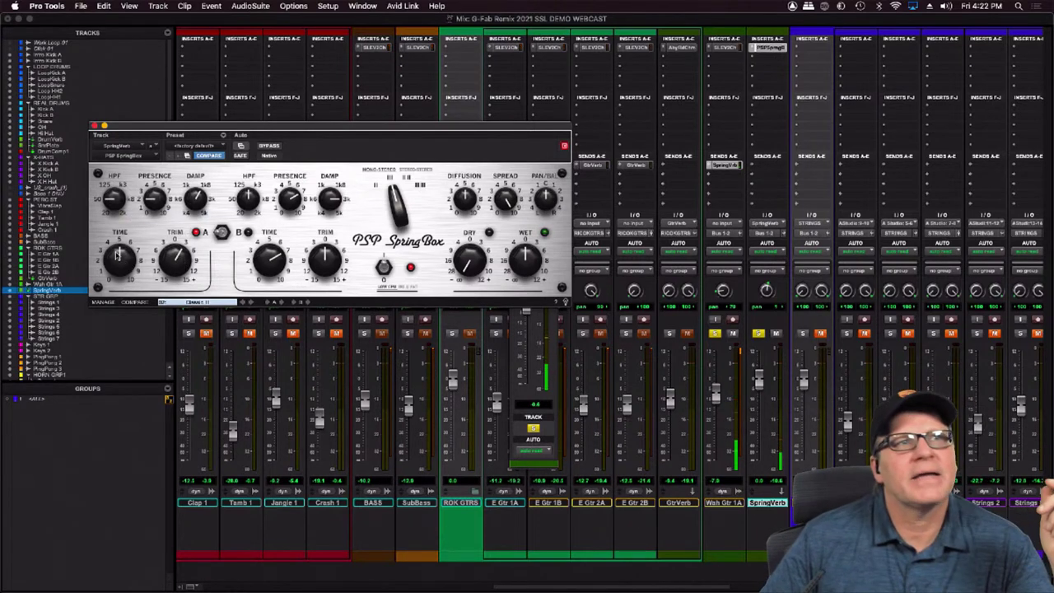
drag(118, 256, 124, 324)
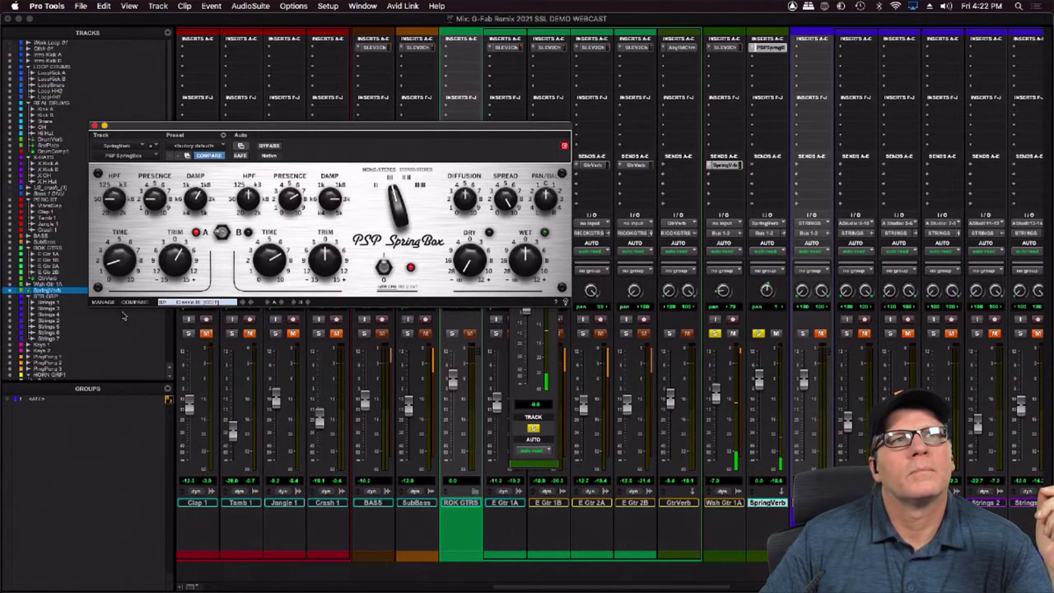
drag(123, 316, 124, 280)
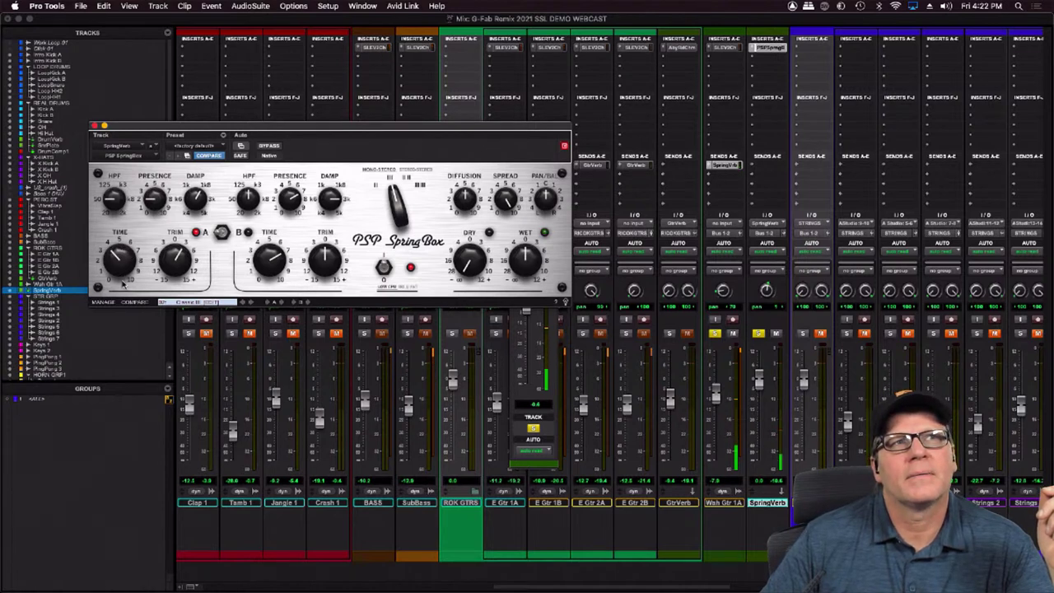
click(94, 126)
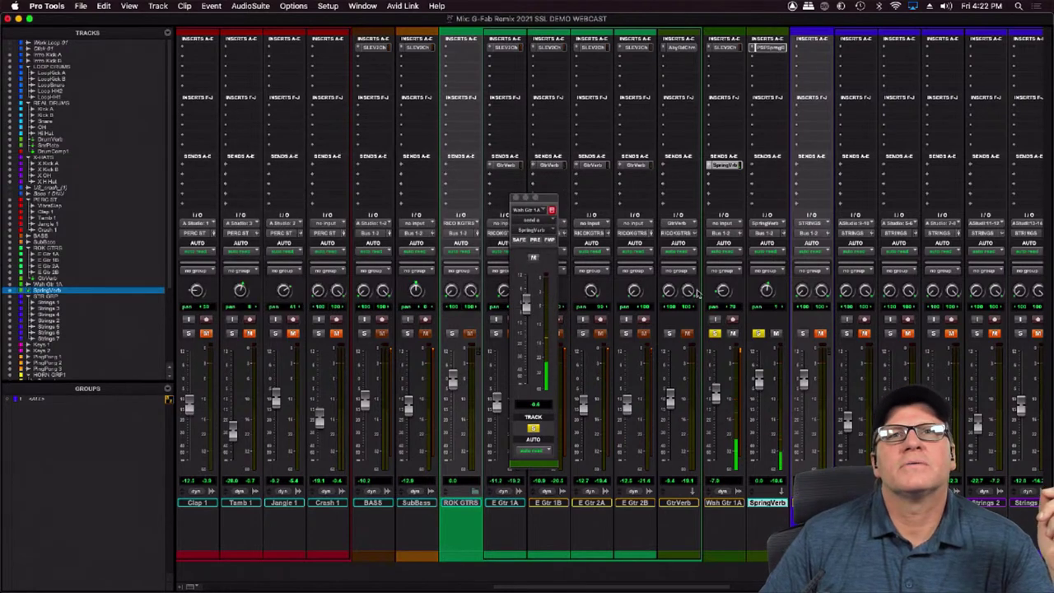
Pan SpringVerb off-center and lower its fader against the wah guitar, comparing the sound with its solo off and on
drag(768, 309, 770, 310)
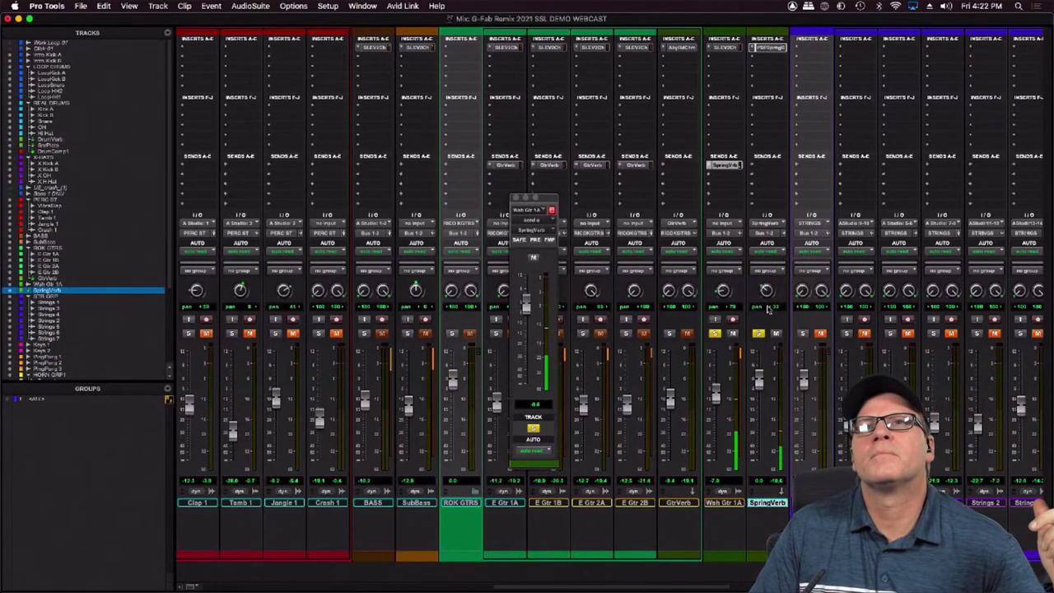
drag(760, 392, 762, 407)
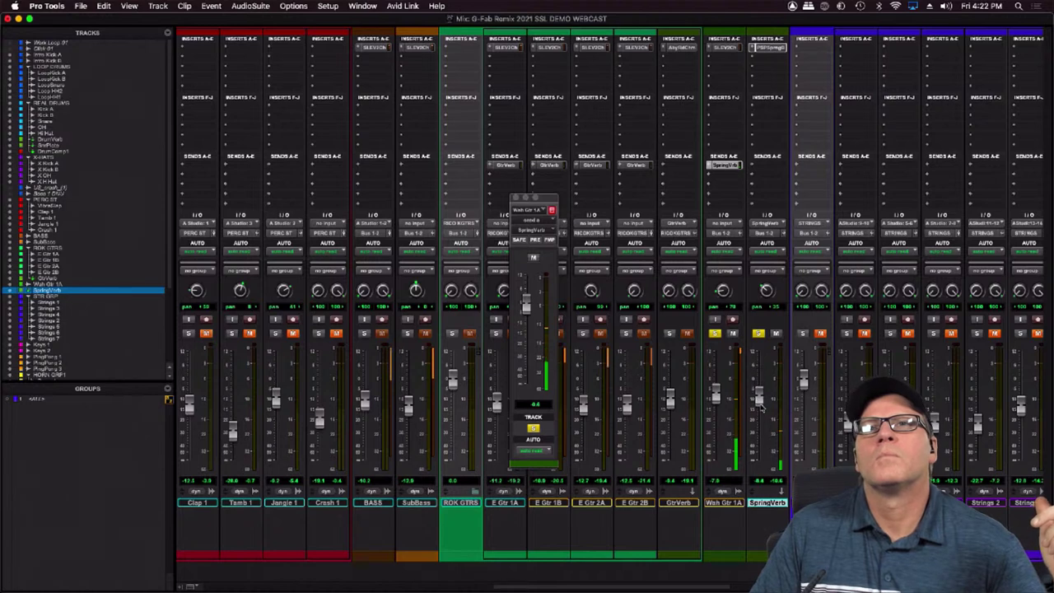
click(760, 335)
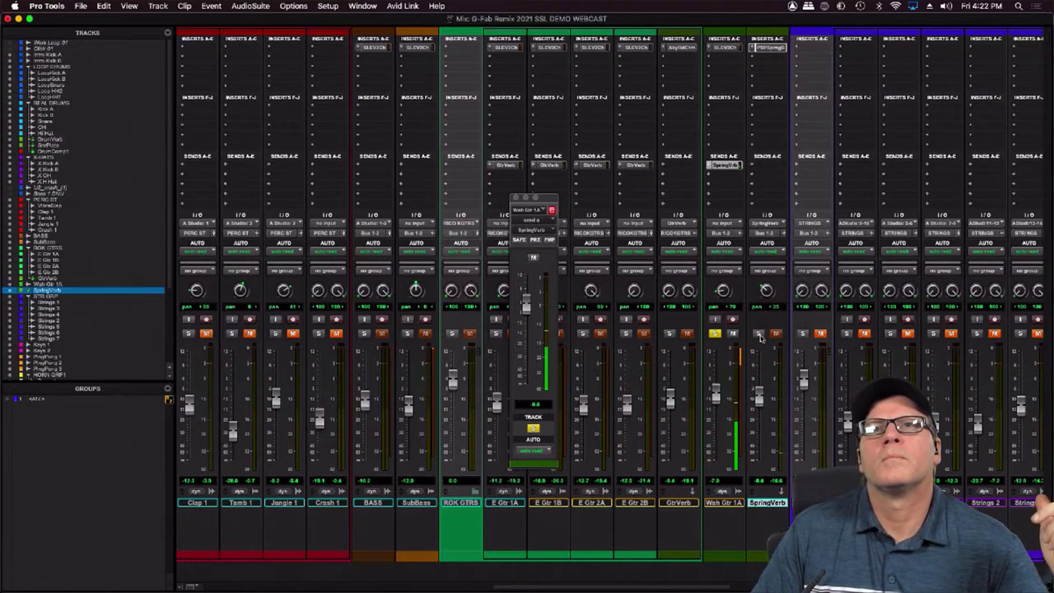
click(759, 334)
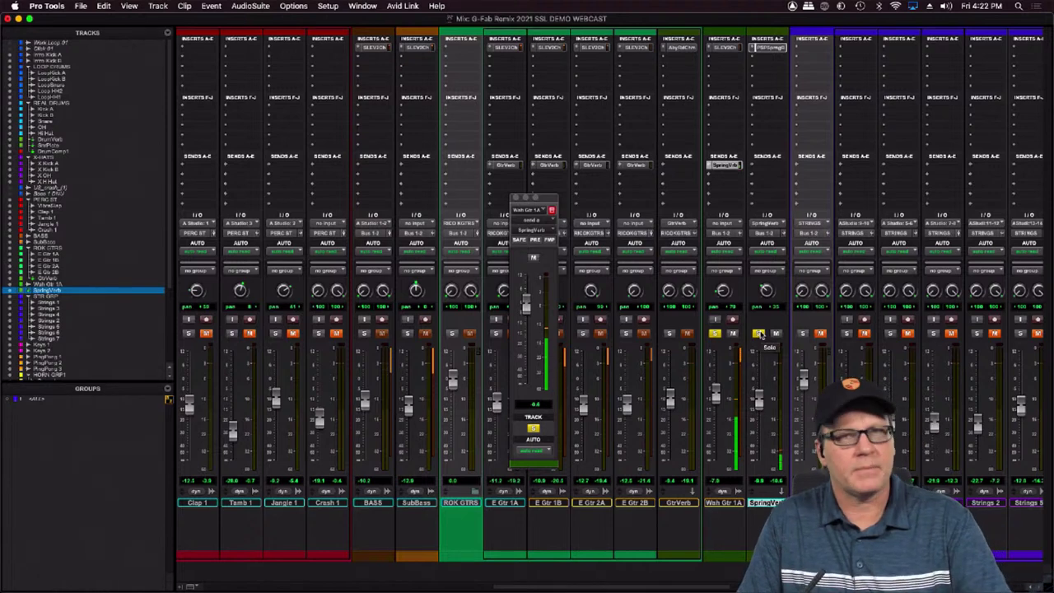
Clear all track solos and close the Wah Gtr 1A send window
alt+click(759, 333)
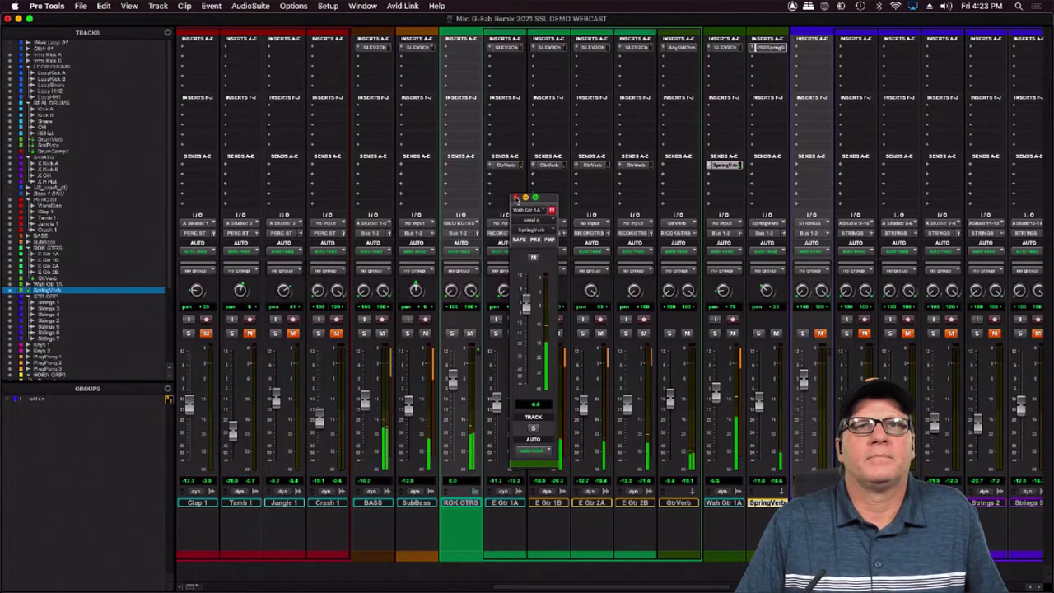
click(515, 198)
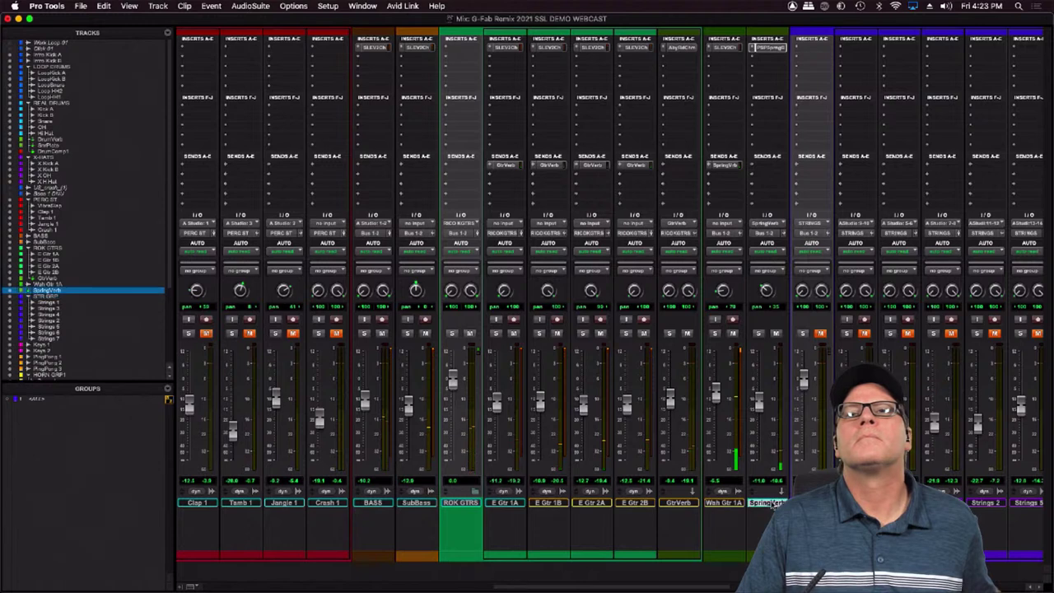
Select the tracks from Kick A through SpringVerb and compare the mix with all their first-slot inserts bypassed and re-enabled
drag(512, 588, 222, 588)
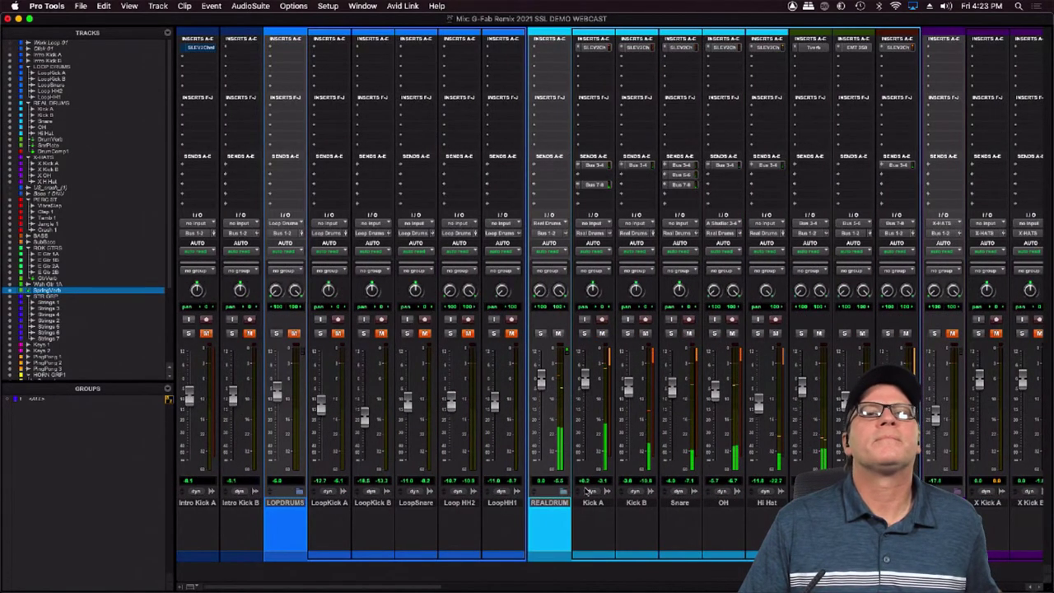
shift+click(594, 502)
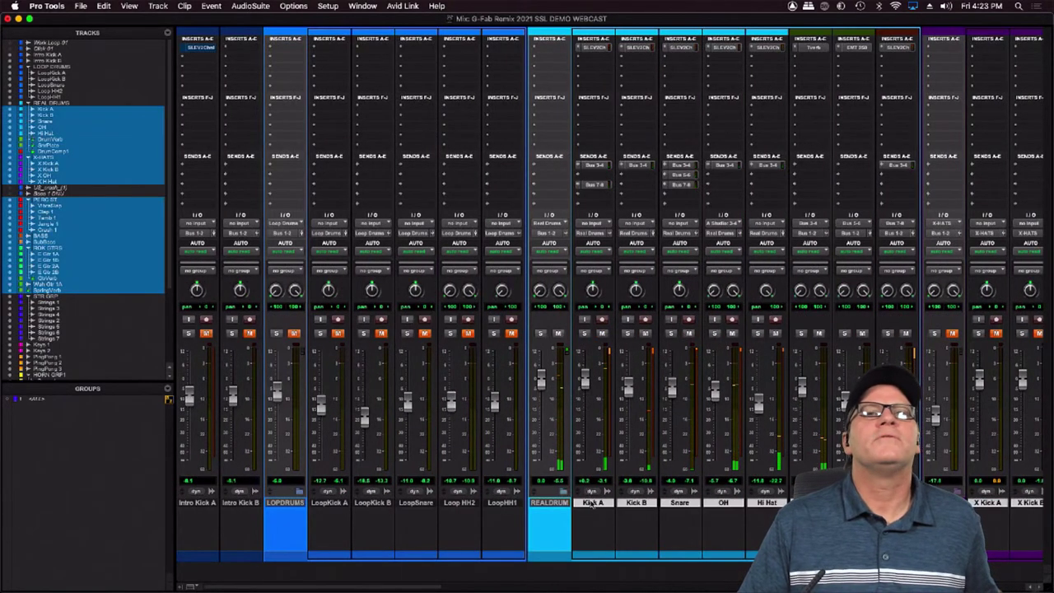
right_click(586, 47)
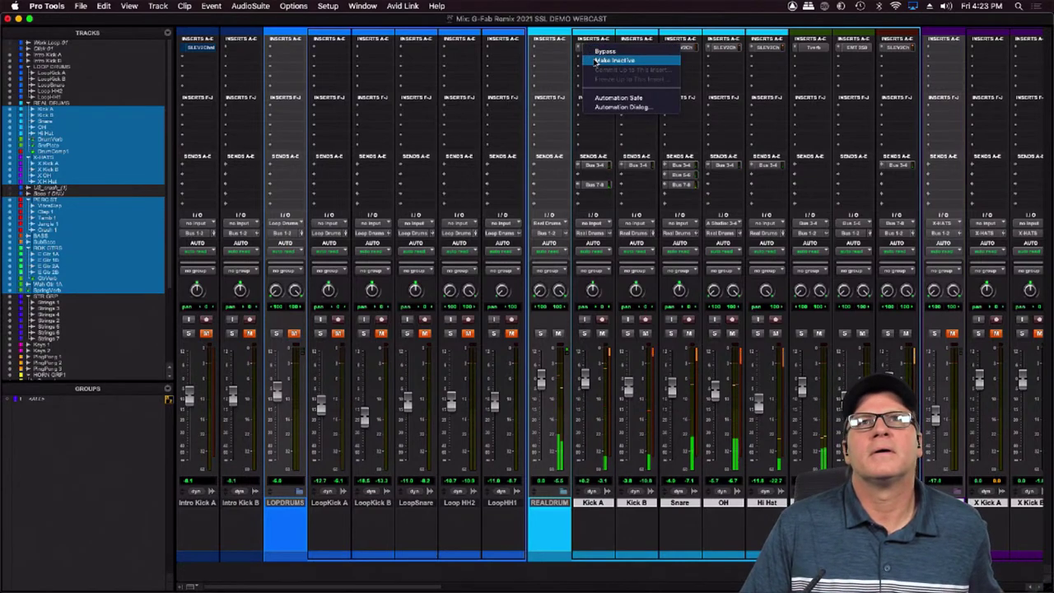
click(605, 61)
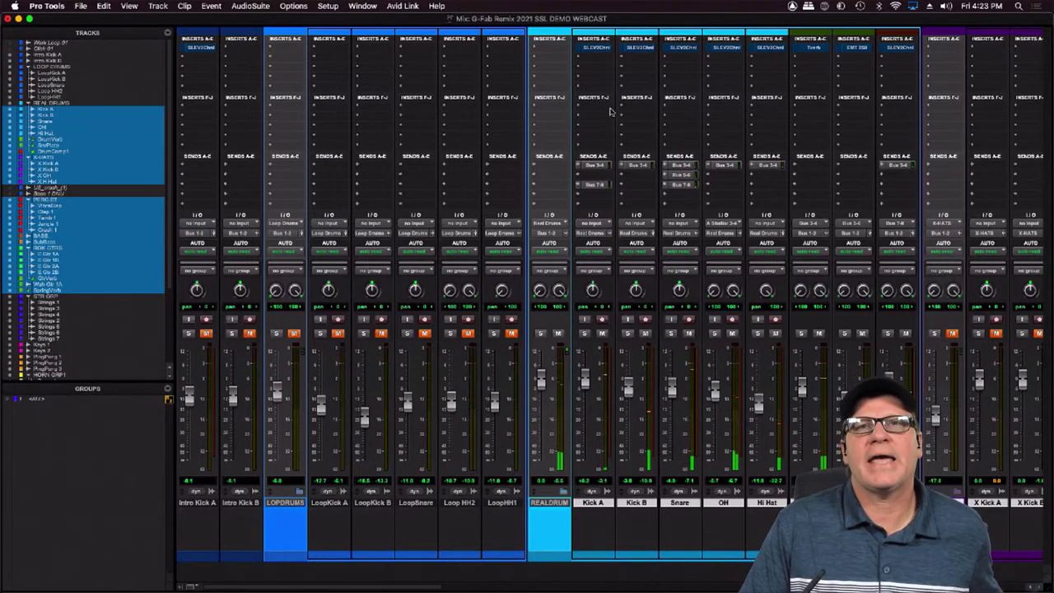
right_click(600, 49)
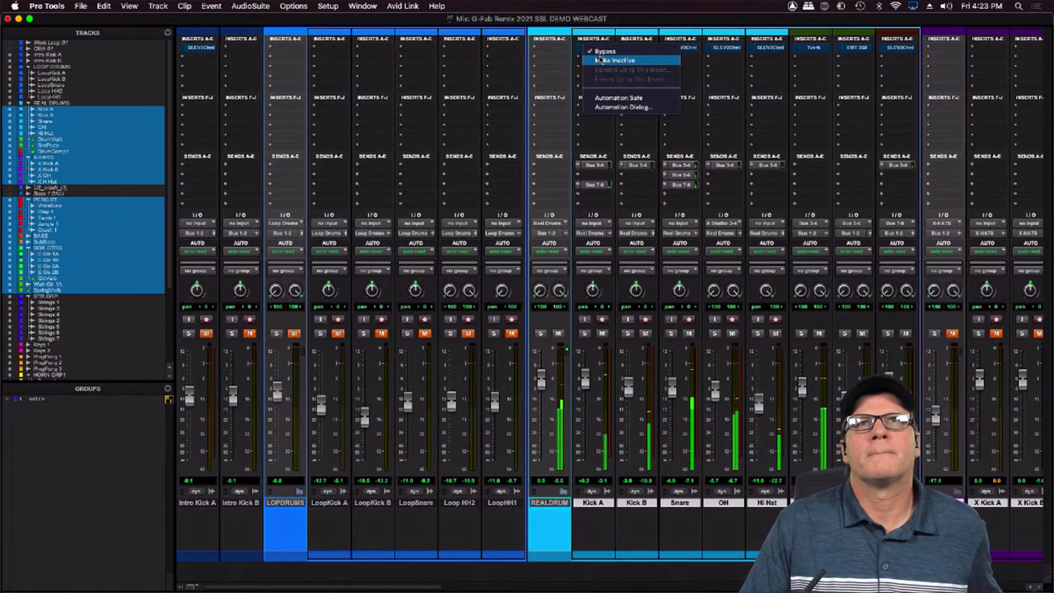
click(606, 60)
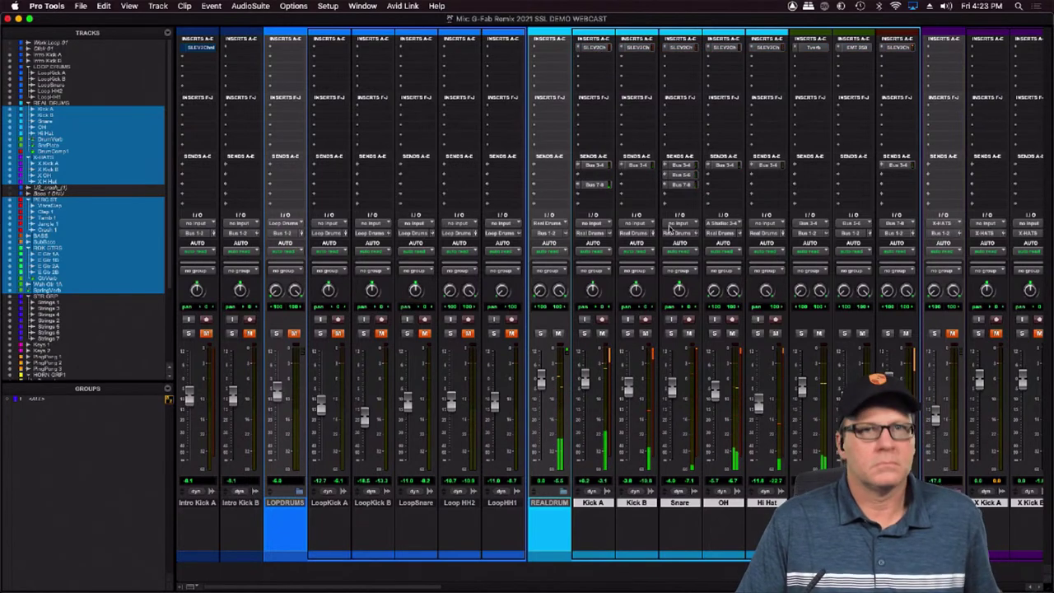
Raise the Snare track's fader to about -2.7 dB
drag(673, 399, 673, 395)
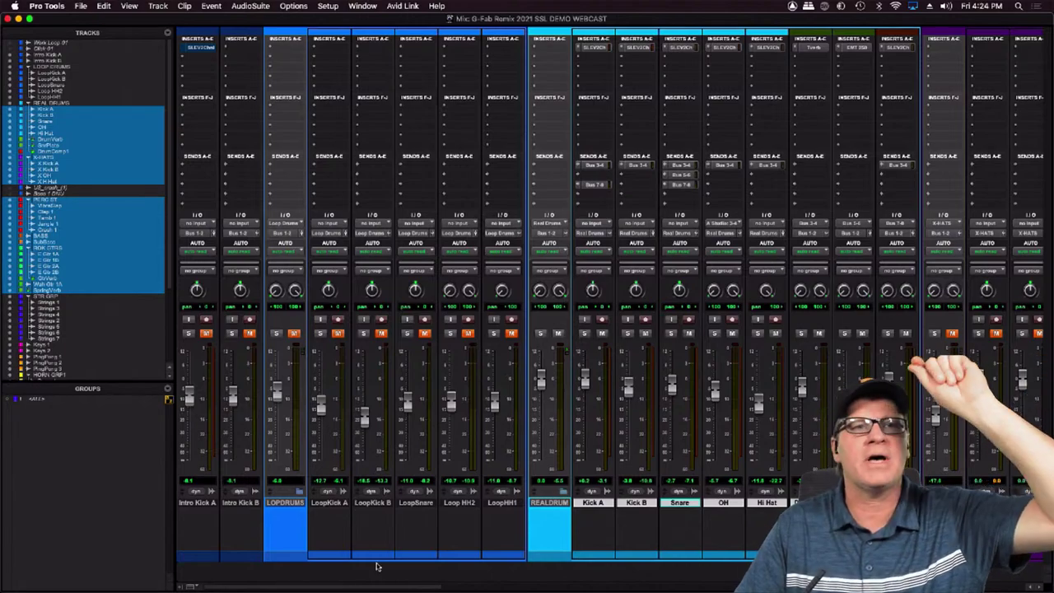
Insert SSL EV2 Channel in the second insert slot of the DrumVerb track
mouse_move(384, 584)
mouse_down()
mouse_move(885, 583)
mouse_move(387, 591)
mouse_up()
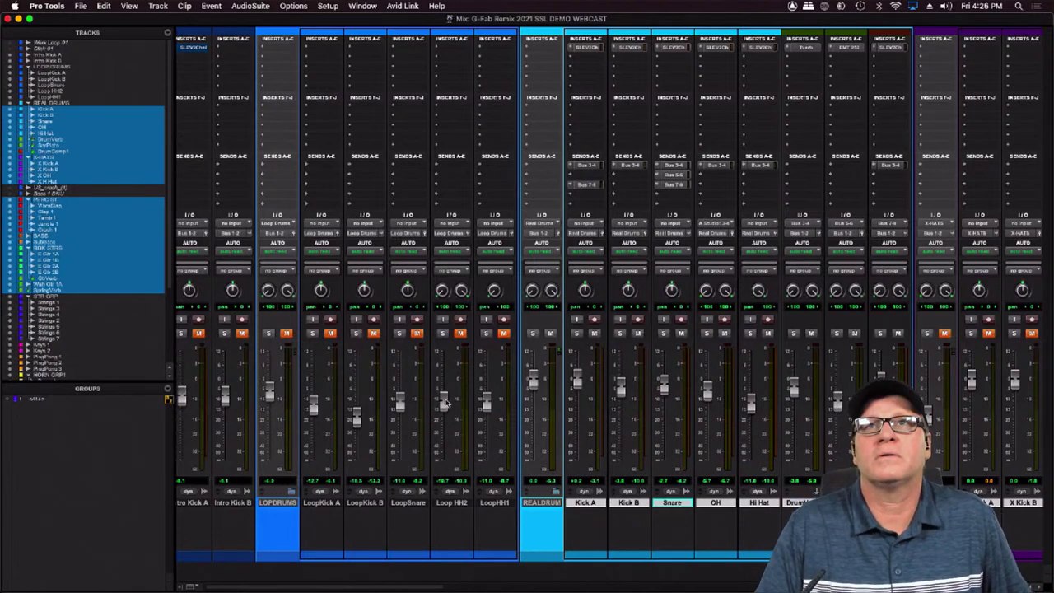
click(787, 57)
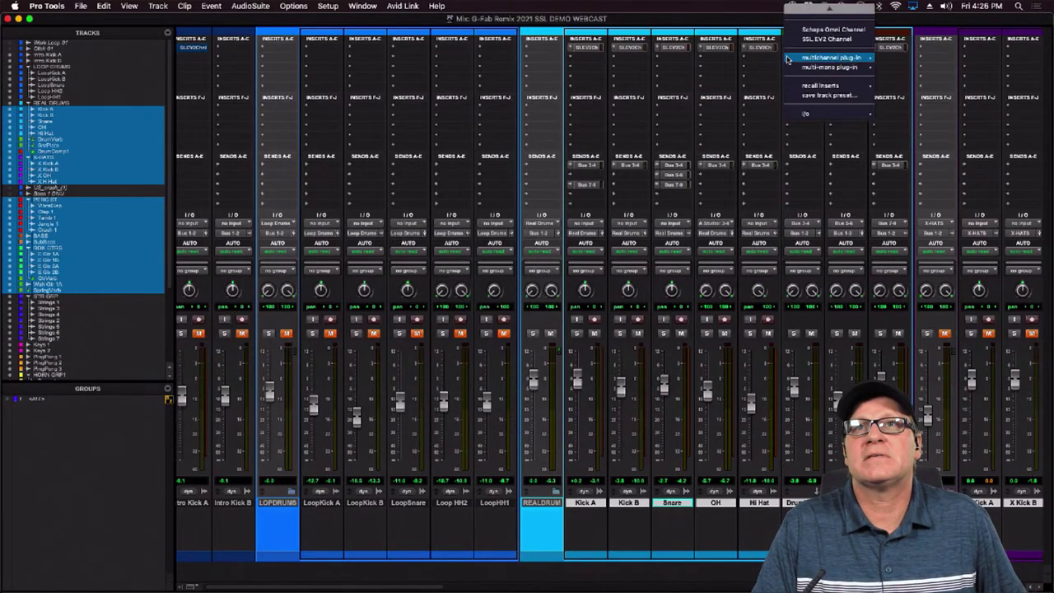
click(836, 39)
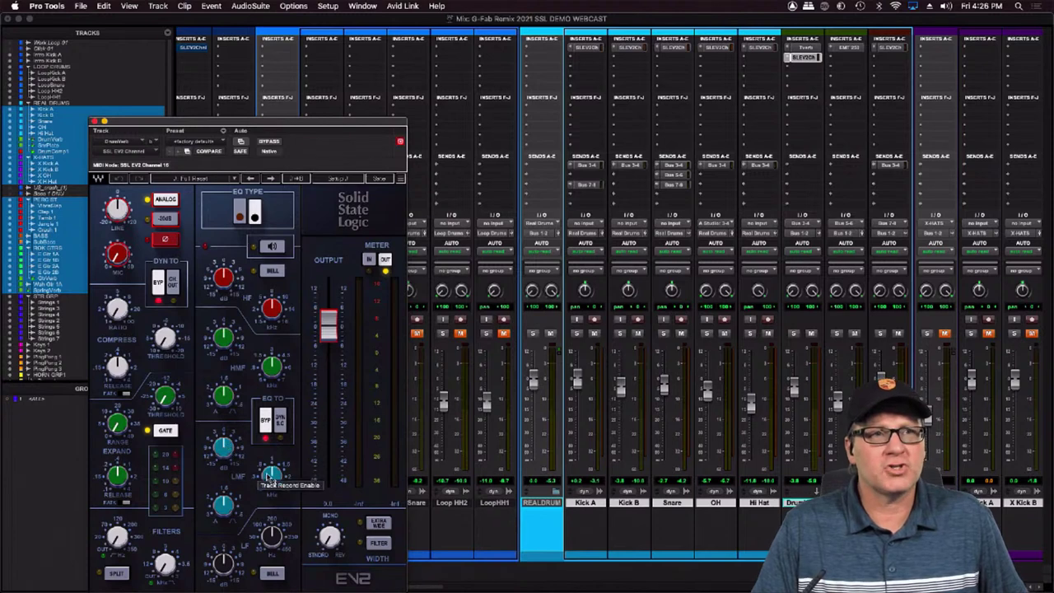
In DrumVerb's EV2 channel, lower the LMF band's frequency, cut its gain and fine-tune its Q
mouse_move(271, 478)
mouse_down()
mouse_move(270, 512)
mouse_move(270, 498)
mouse_up()
drag(225, 449, 226, 469)
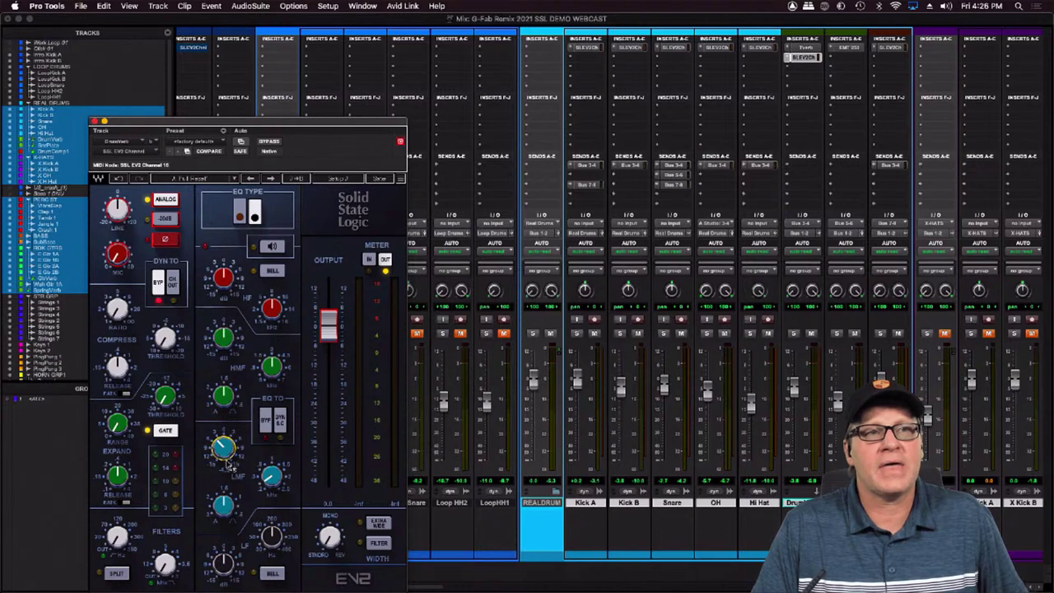
drag(226, 508, 226, 512)
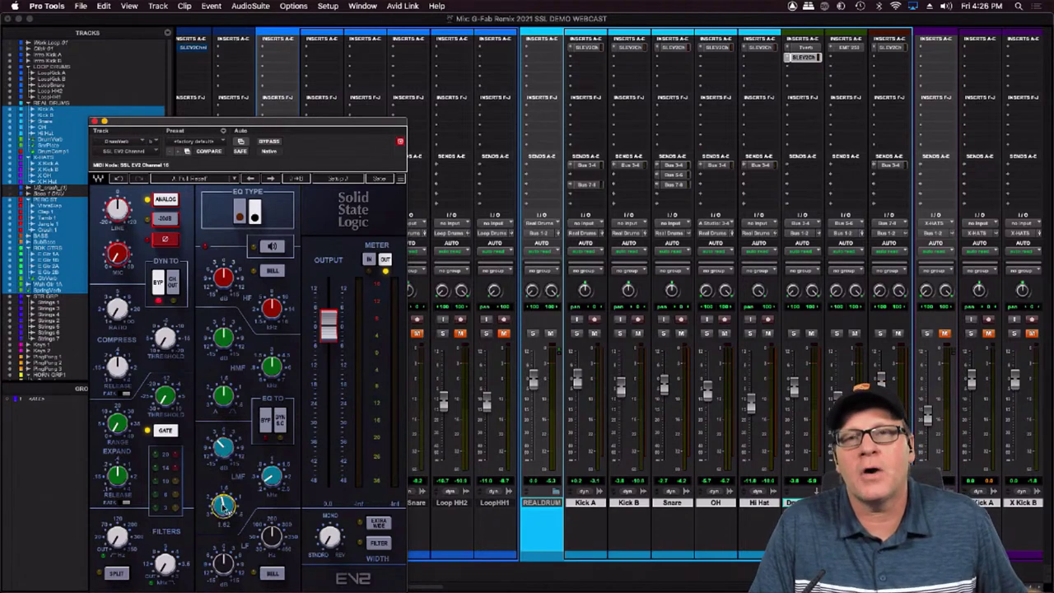
Set the HF band's frequency to about 11.10 kHz and boost its gain
click(274, 311)
drag(273, 310, 273, 302)
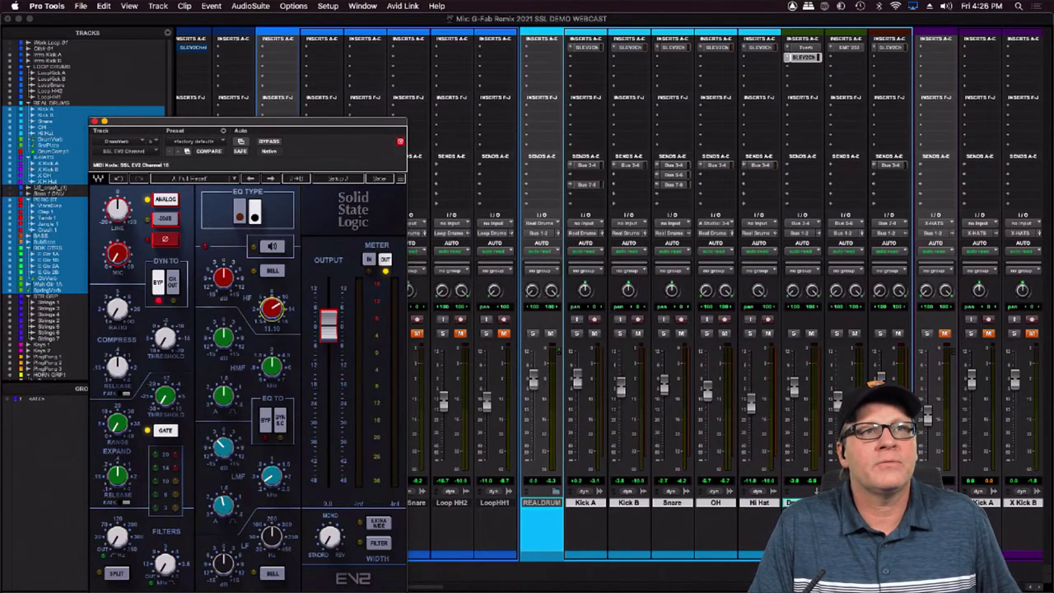
click(223, 277)
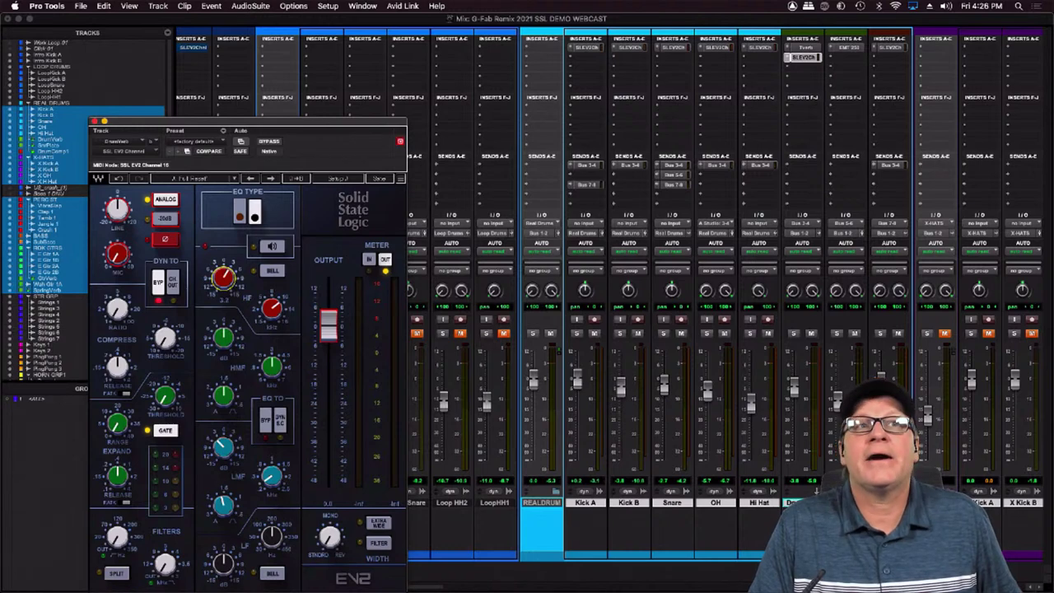
Set the DrumVerb compressor's ratio and threshold, and engage the high-pass filter
click(118, 309)
drag(118, 312, 118, 294)
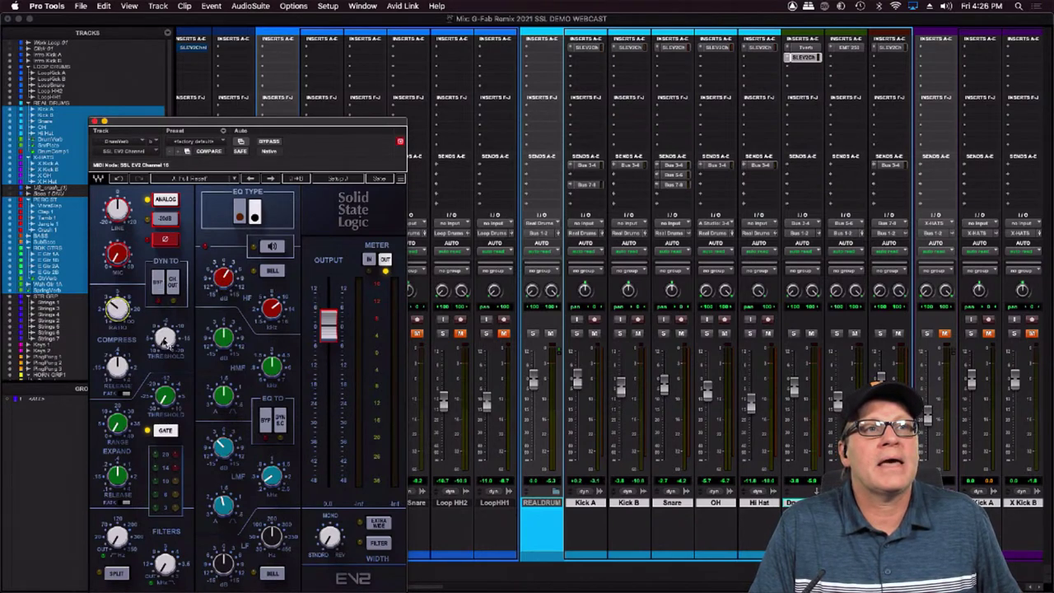
drag(166, 339, 165, 322)
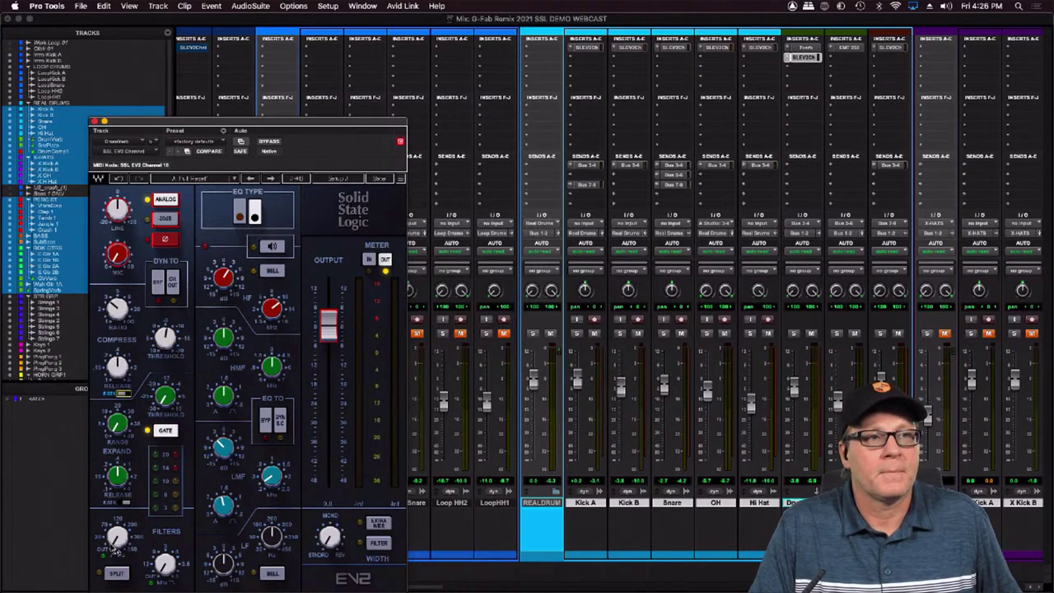
drag(117, 537, 117, 532)
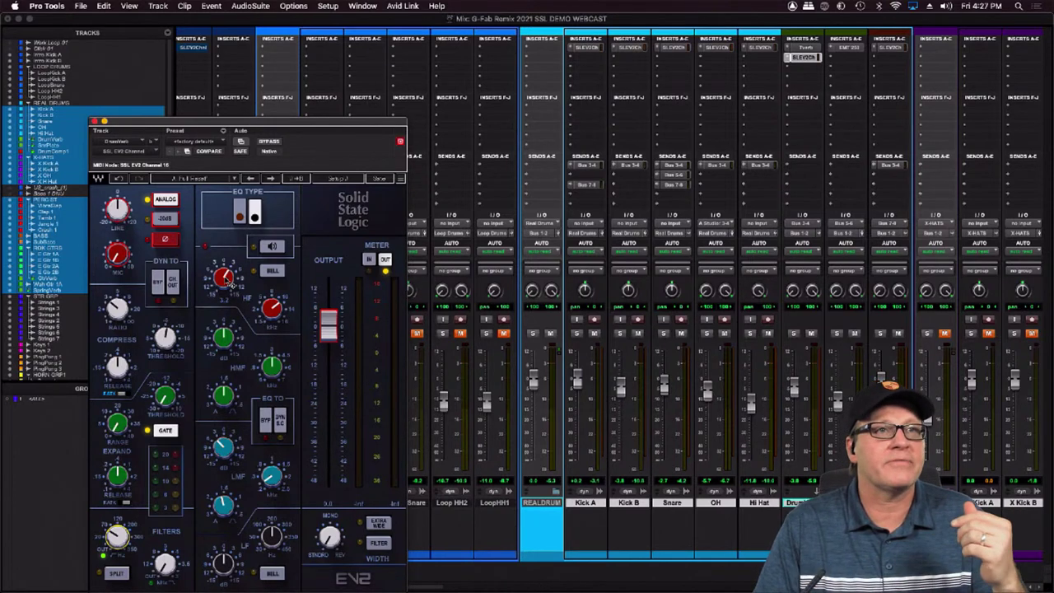
Raise the HF frequency to about 13.04 kHz, then play the drums and bypass DrumVerb's EV2 channel to compare
drag(274, 312, 275, 302)
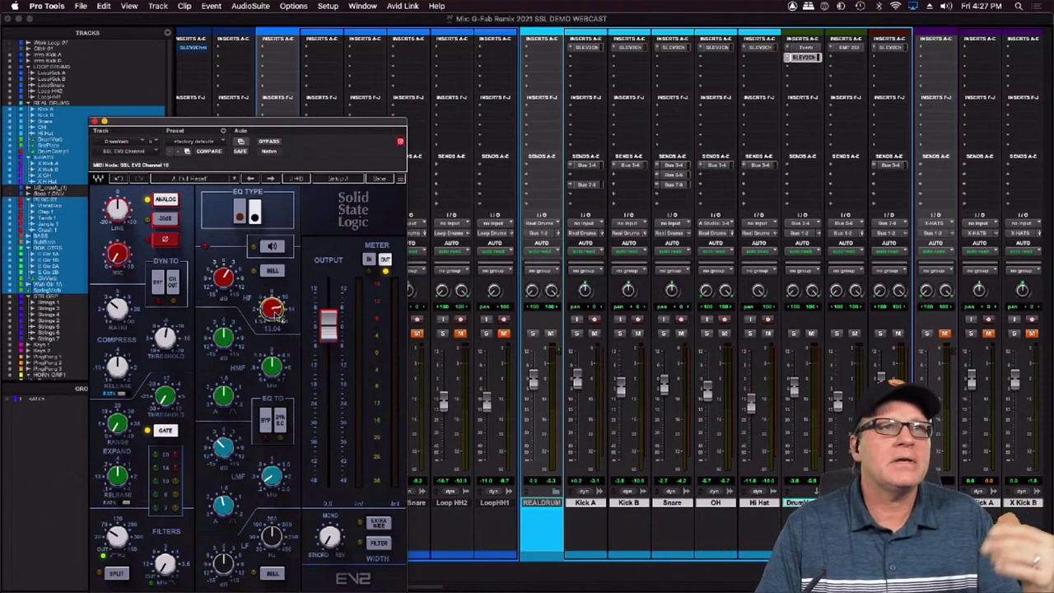
drag(220, 120, 233, 62)
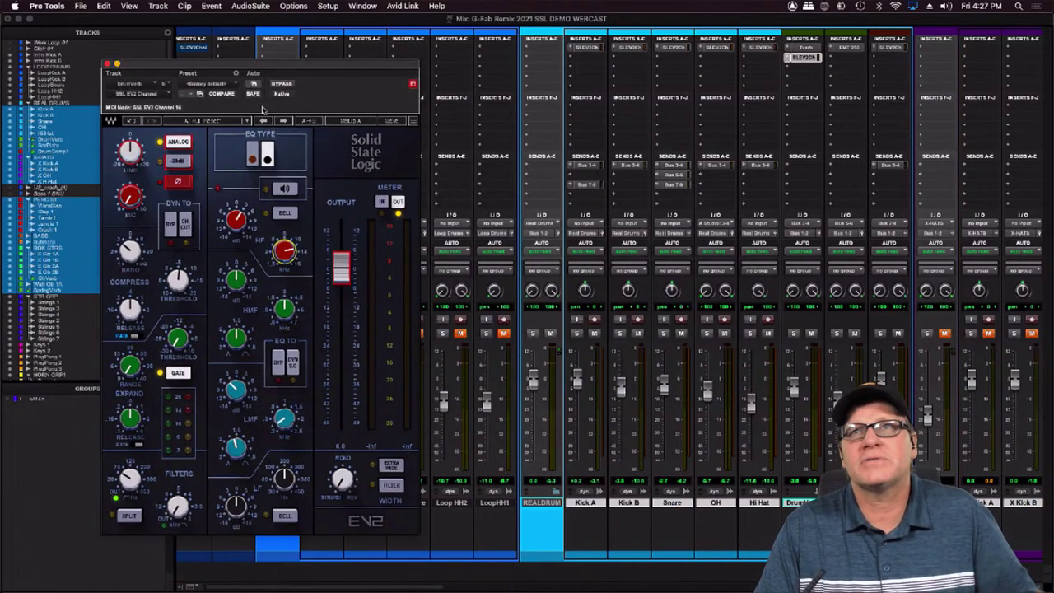
key(space)
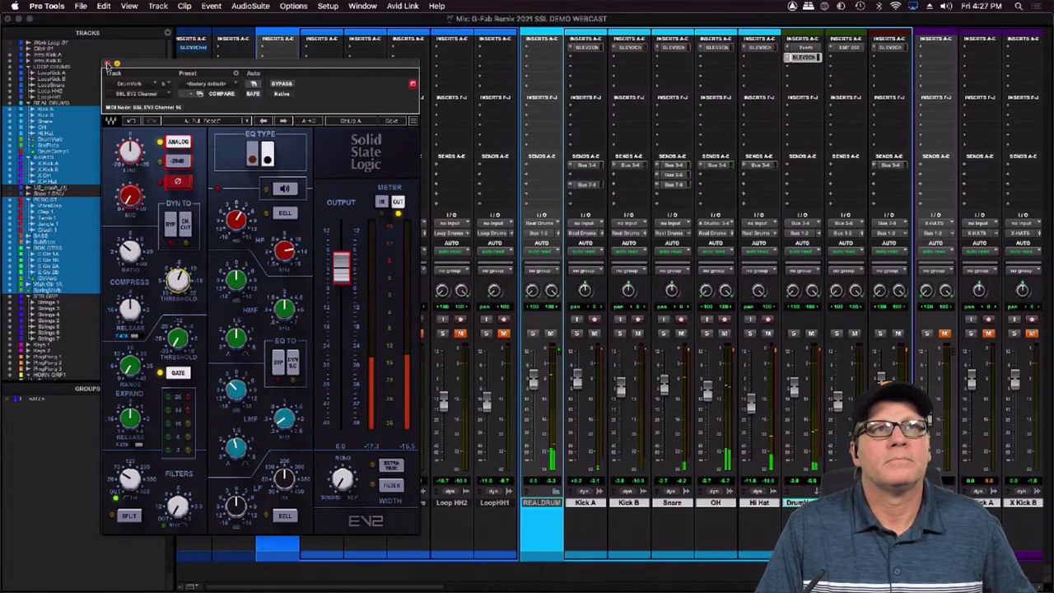
click(280, 83)
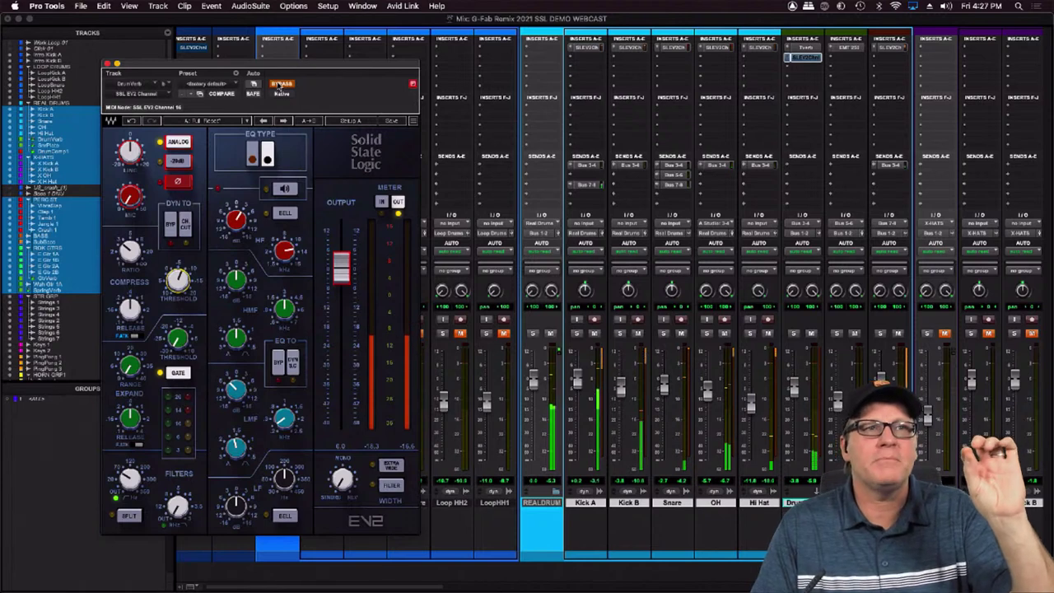
Take DrumVerb's EV2 channel out of bypass and close its plug-in window
click(280, 83)
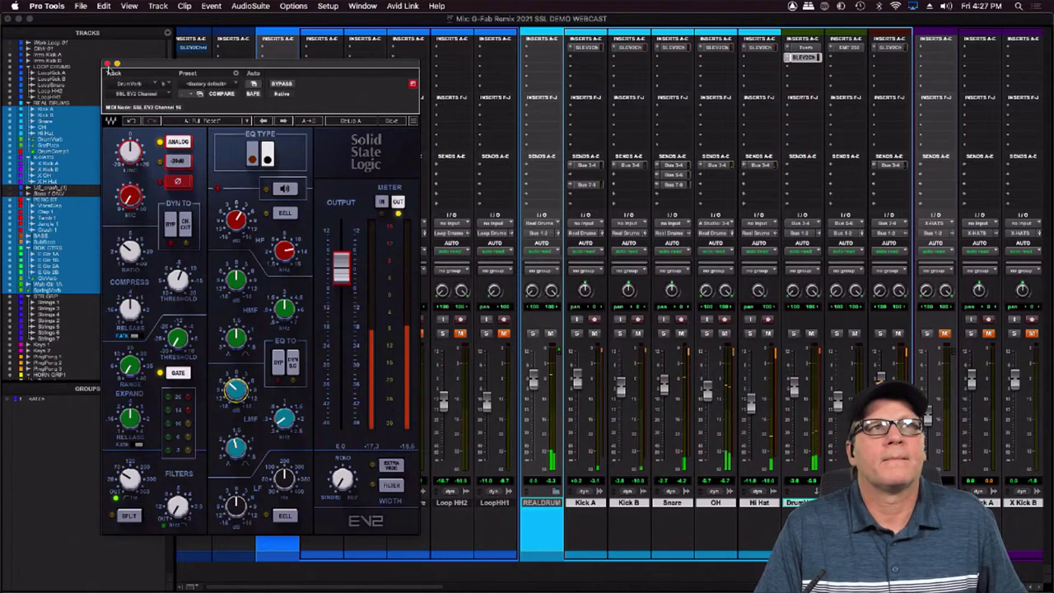
click(107, 64)
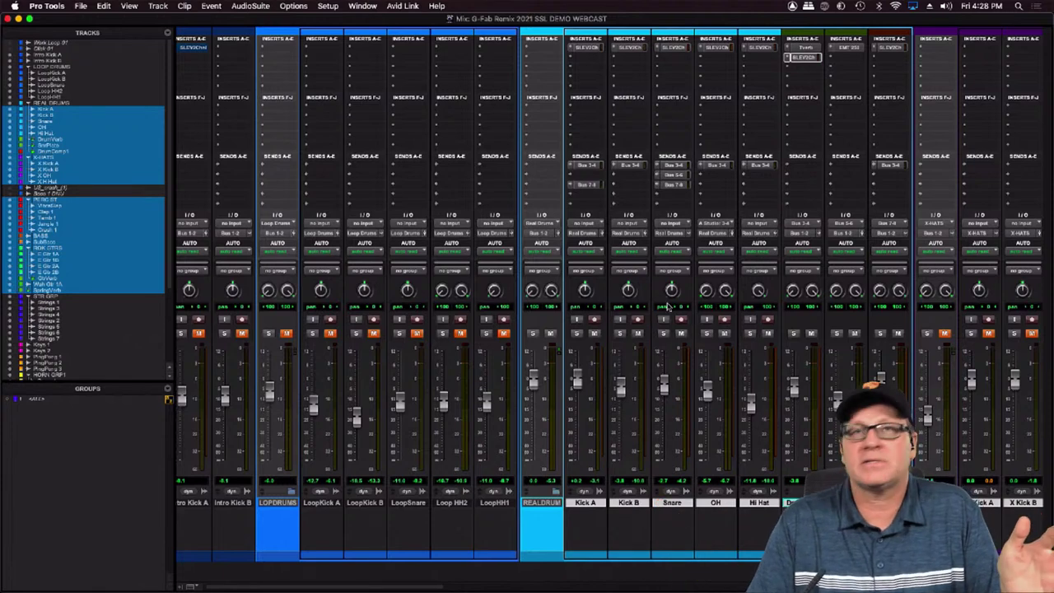
Open the System Usage display and play the session to examine the CPU load
click(366, 7)
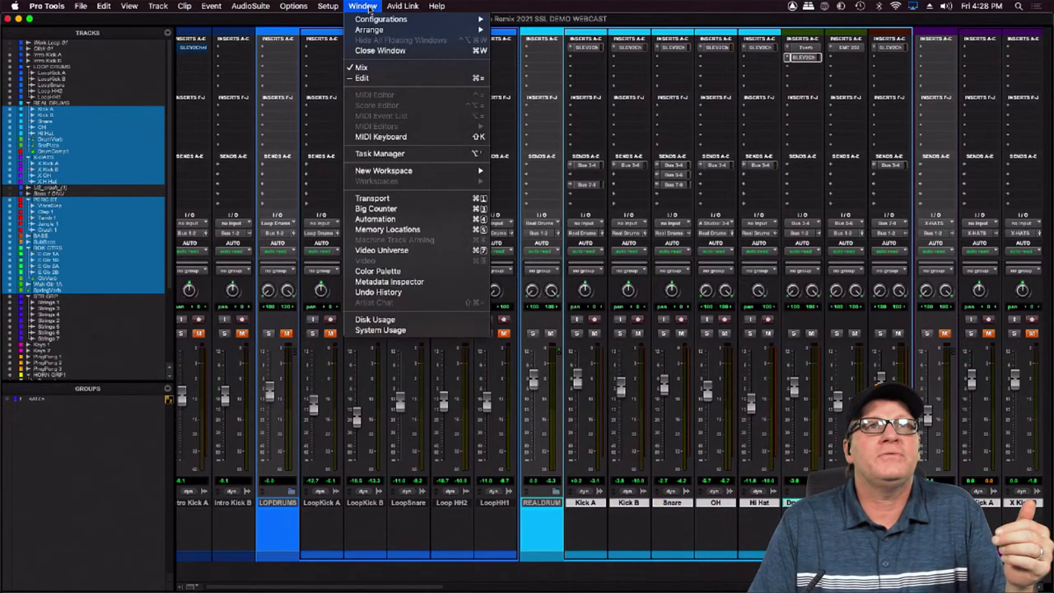
click(410, 331)
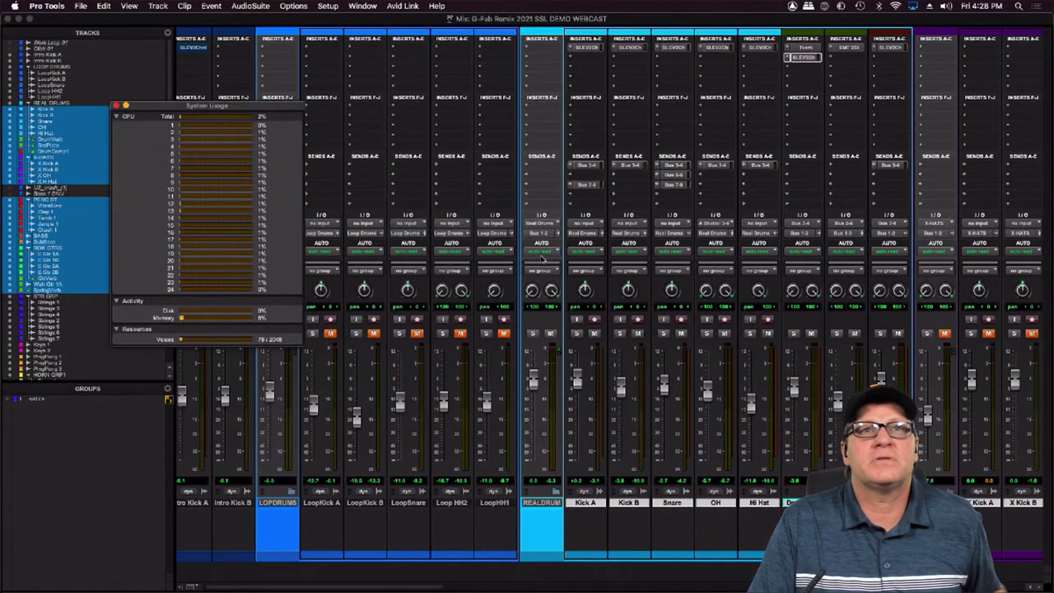
key(space)
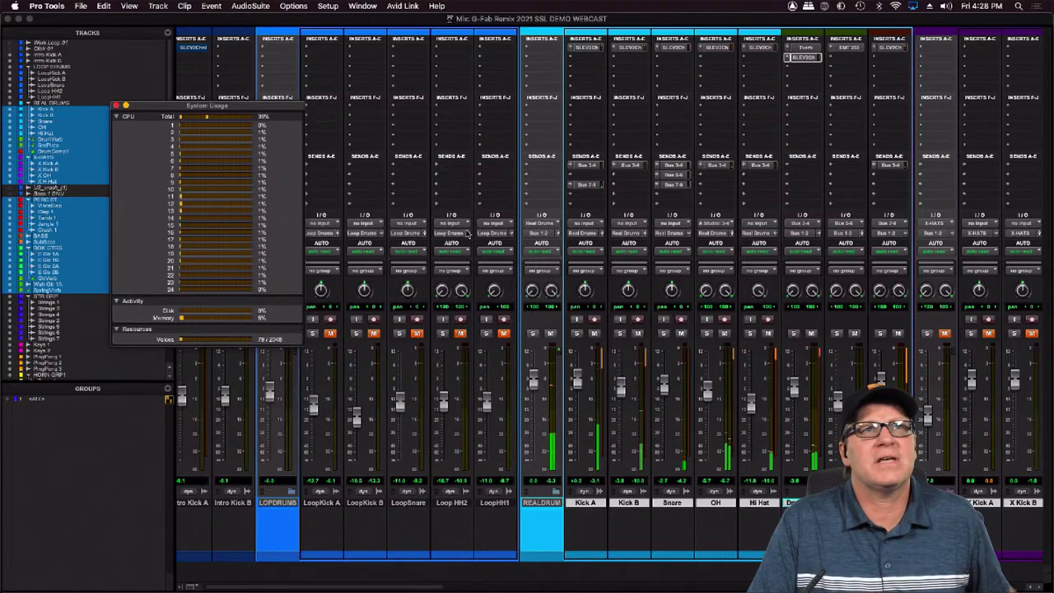
Check the hardware buffer size in the Playback Engine settings, then close the settings and the System Usage display
click(326, 6)
click(338, 30)
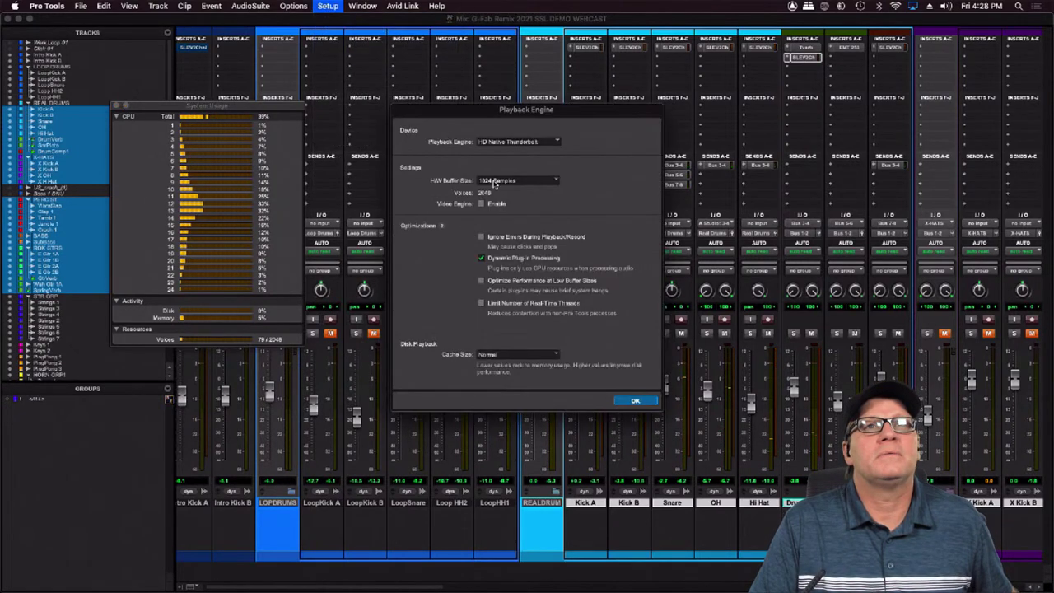
click(635, 401)
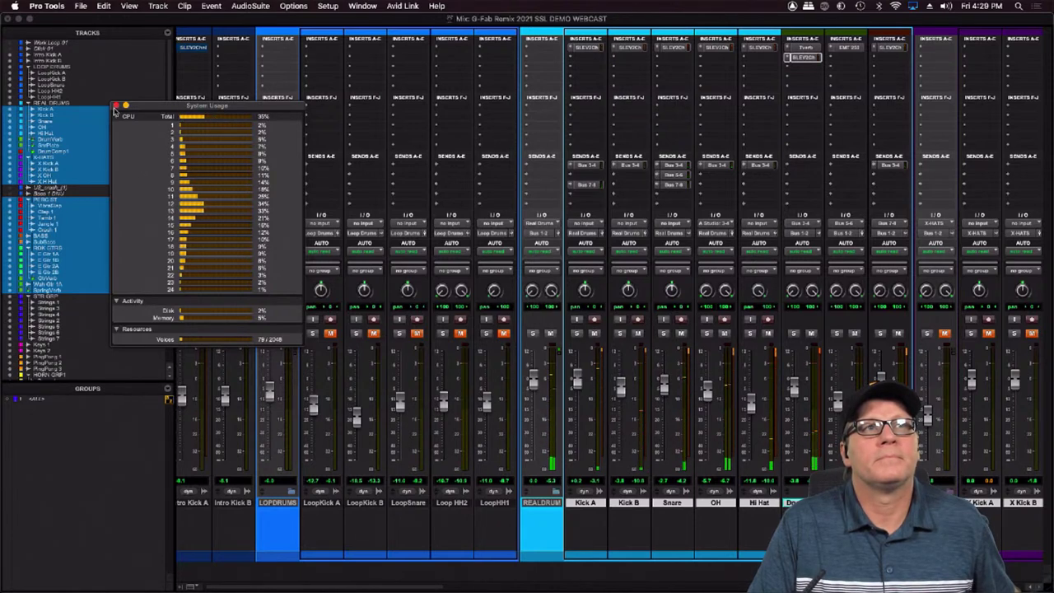
click(117, 107)
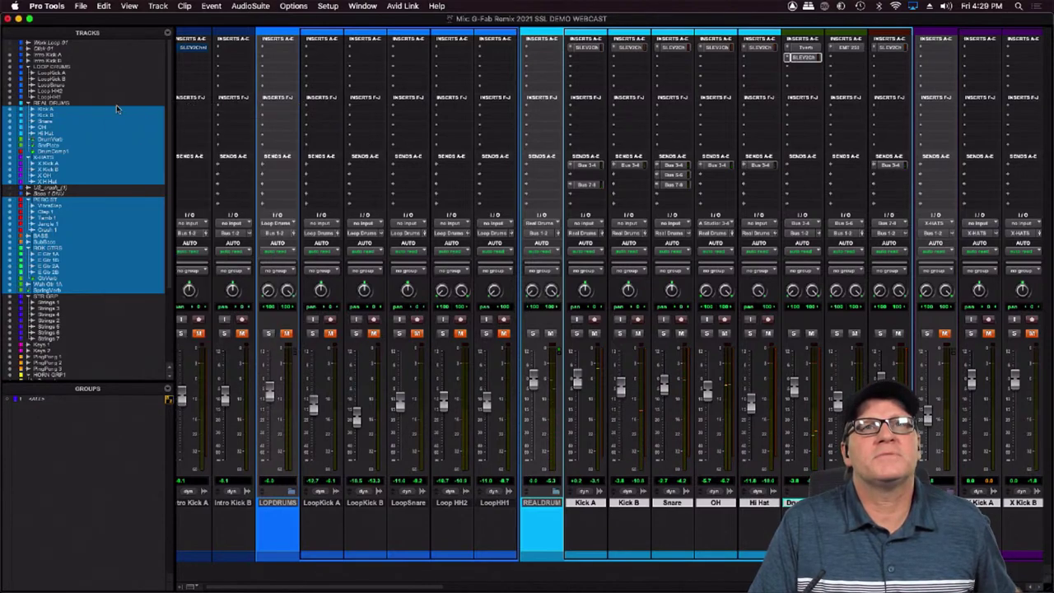
drag(372, 588, 108, 590)
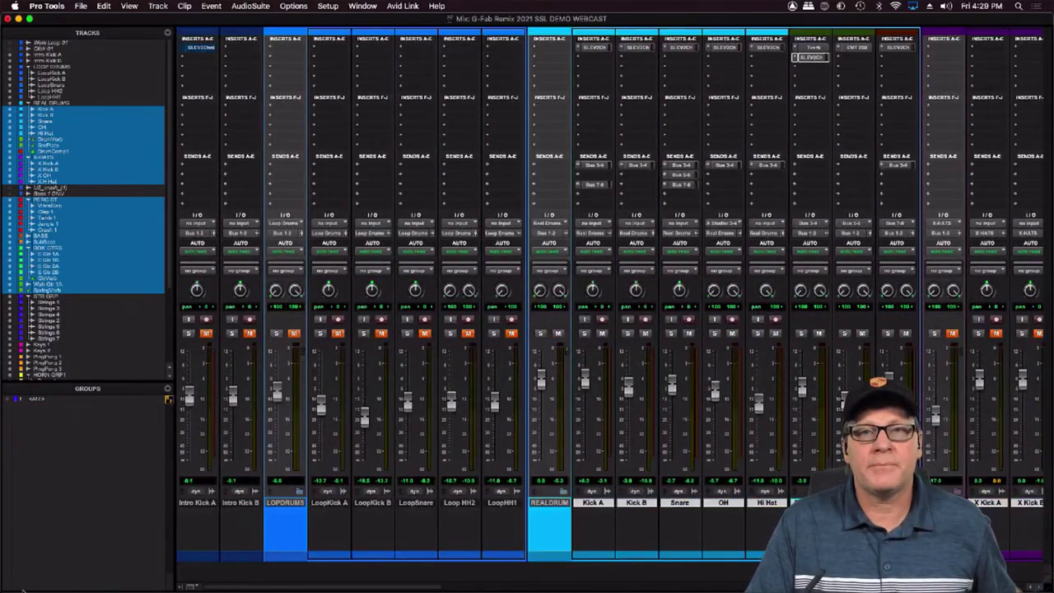
mouse_move(29, 591)
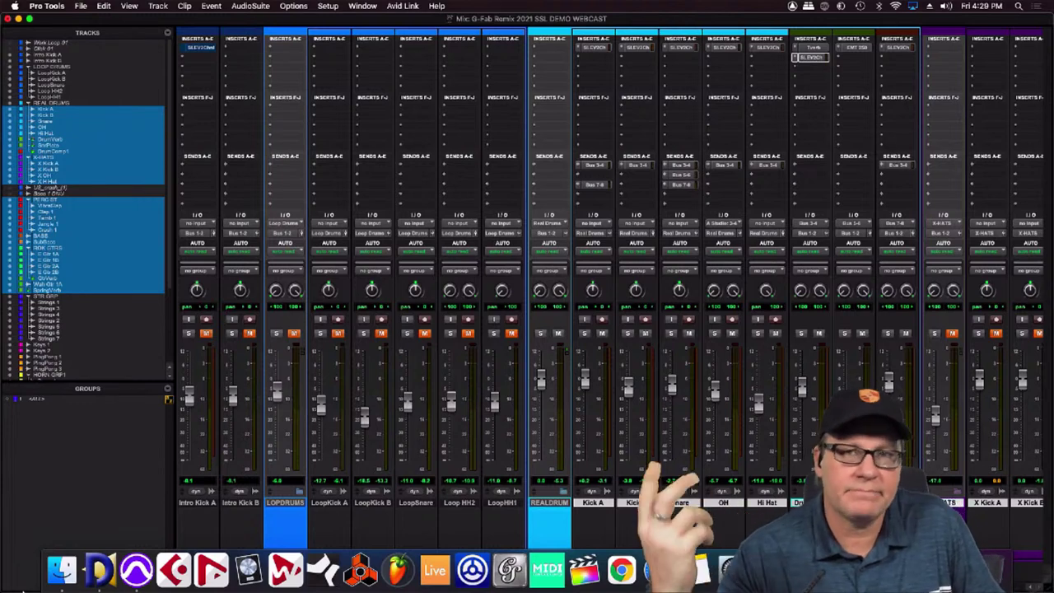
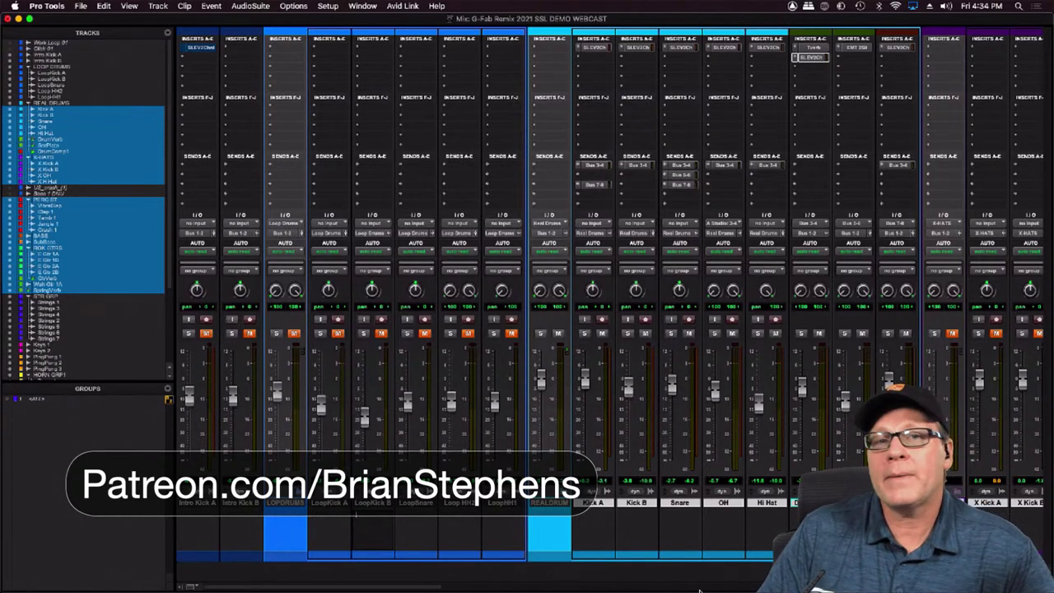
drag(427, 587, 520, 585)
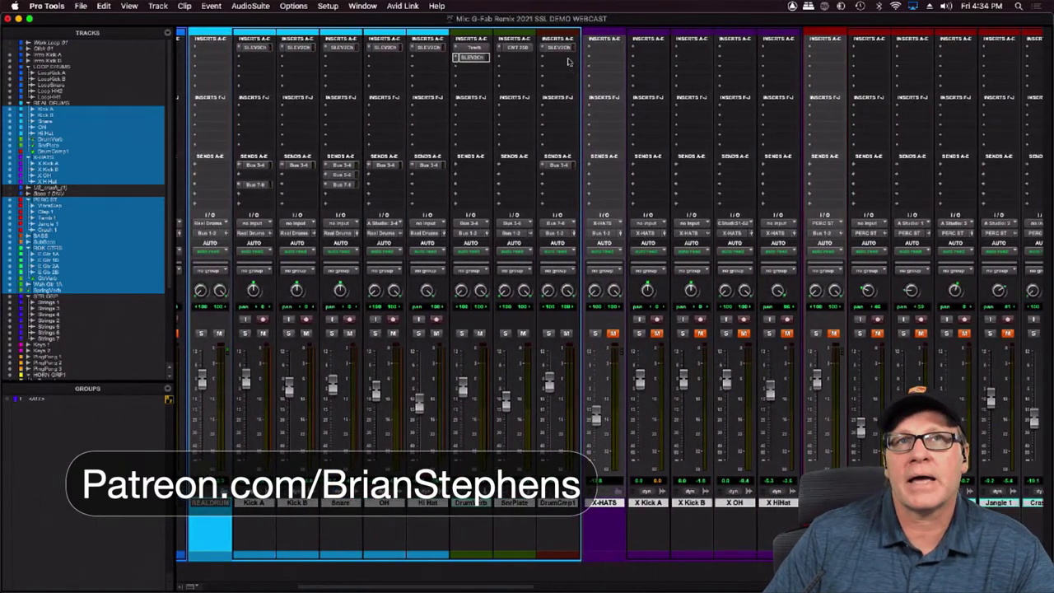